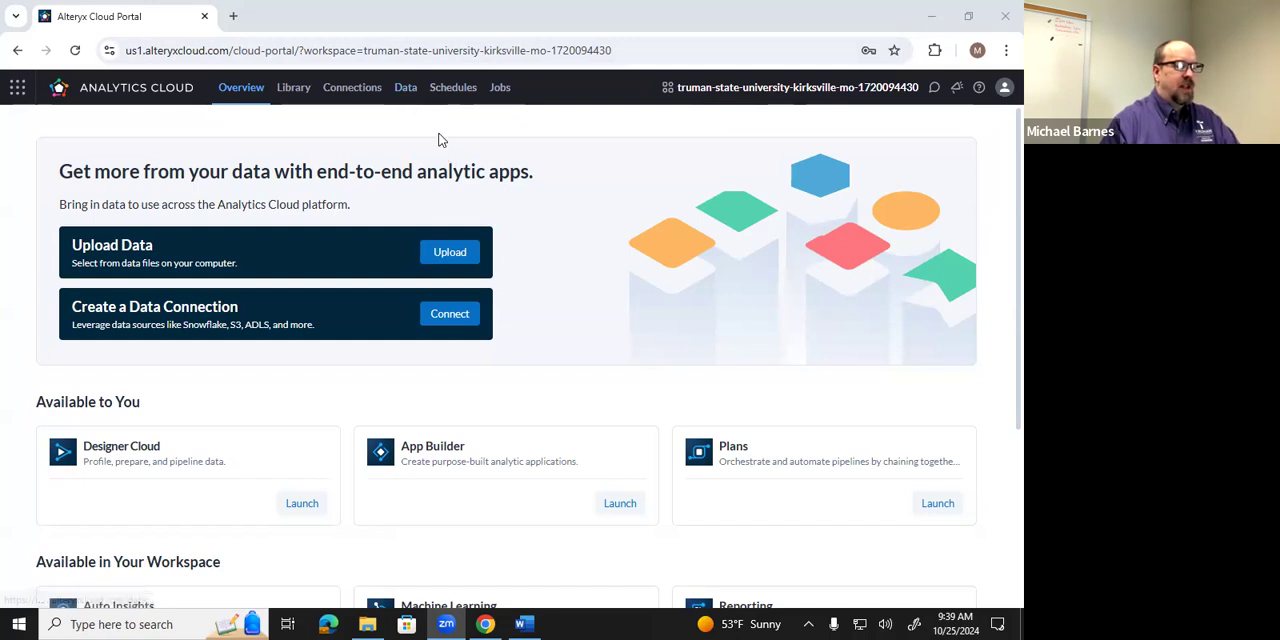
# Look over the list of all datasets, return to the portal overview and launch Designer Cloud.
pyautogui.click(406, 91)
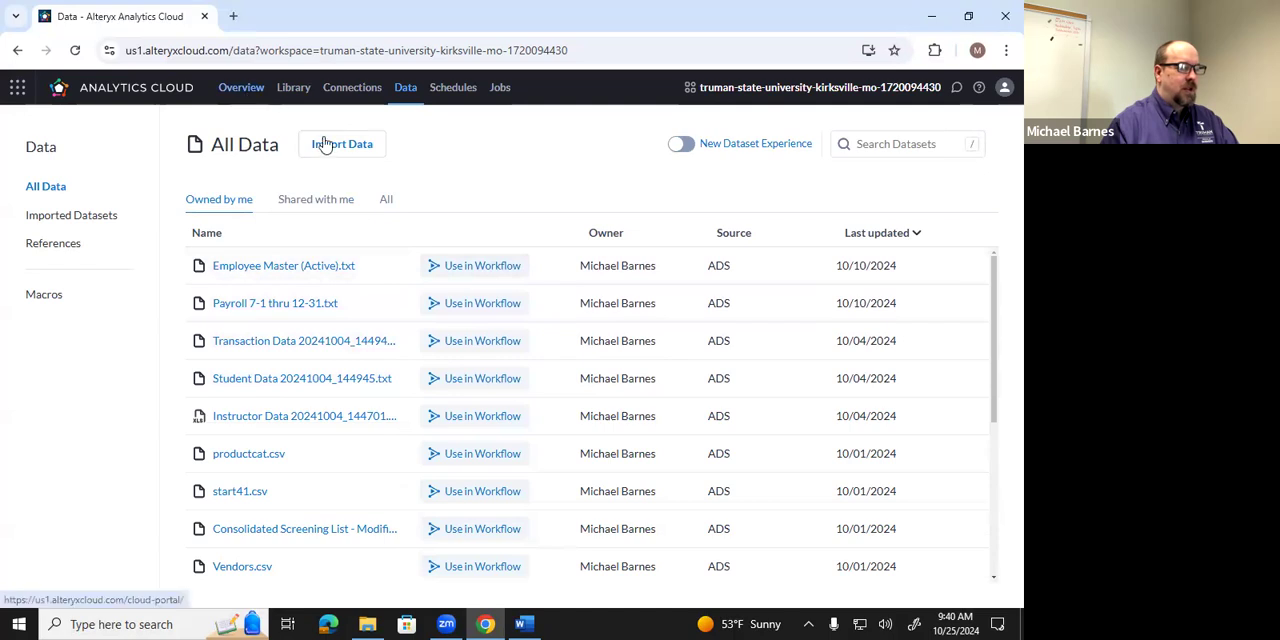
pyautogui.click(248, 96)
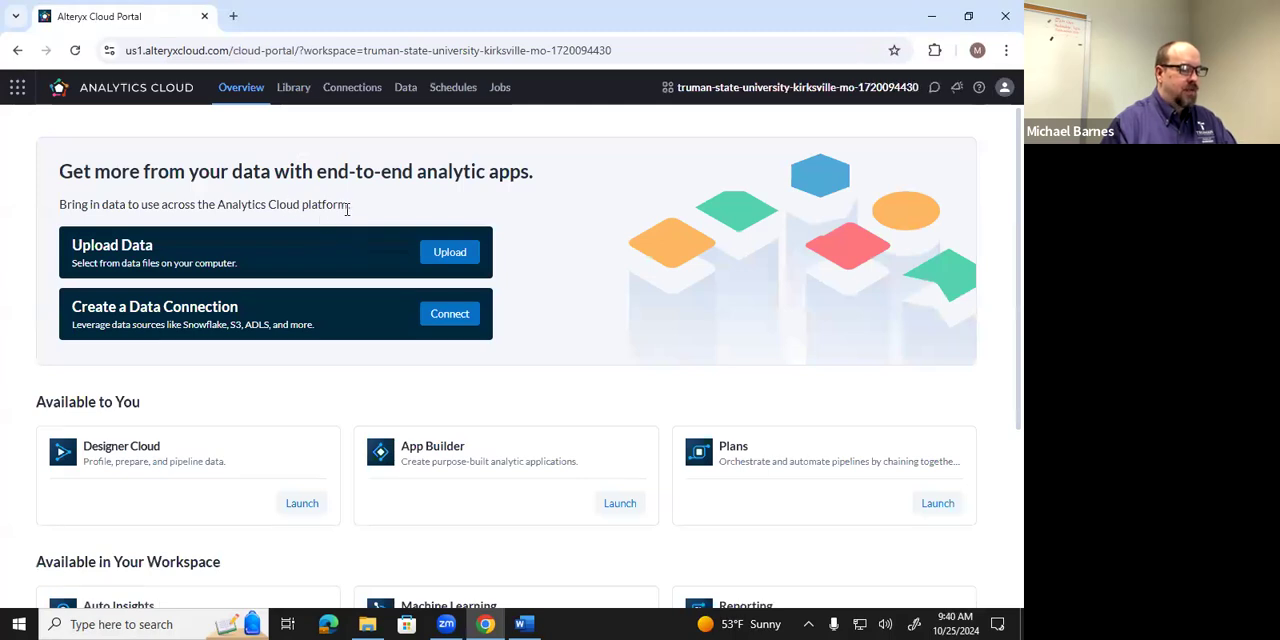
pyautogui.click(304, 505)
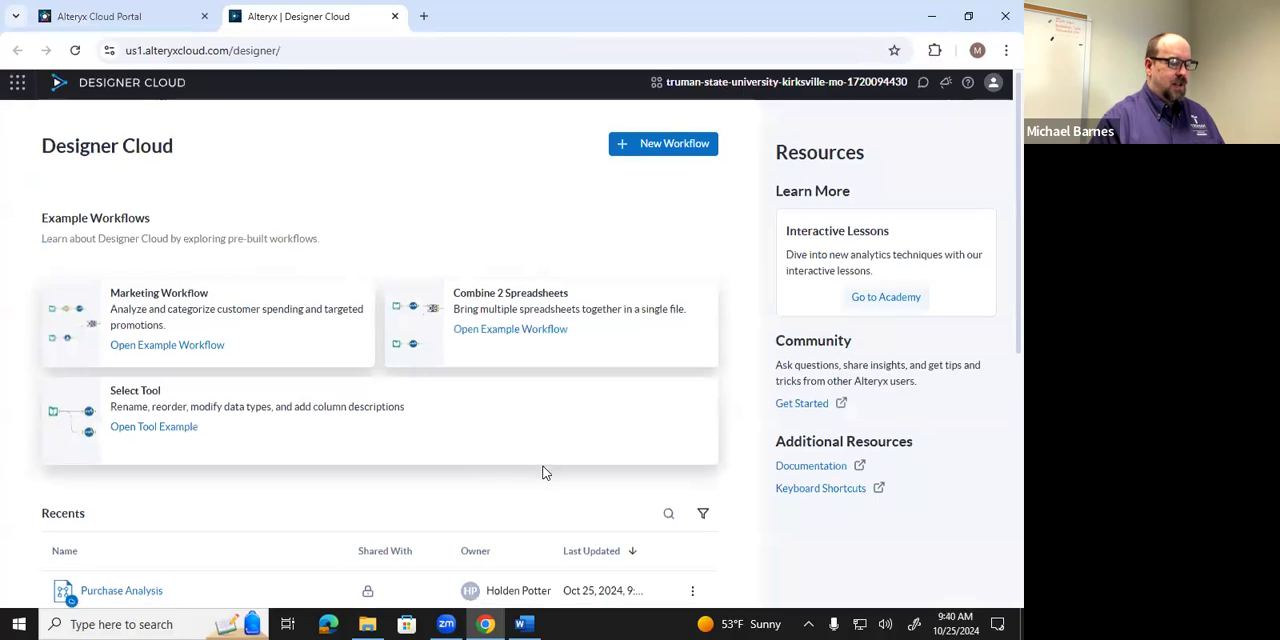
# Filter the recent workflows to those owned by me and open the Purchase Analysis 10-25-24 workflow.
pyautogui.scroll(-2, 543, 471)
pyautogui.scroll(-3, 543, 471)
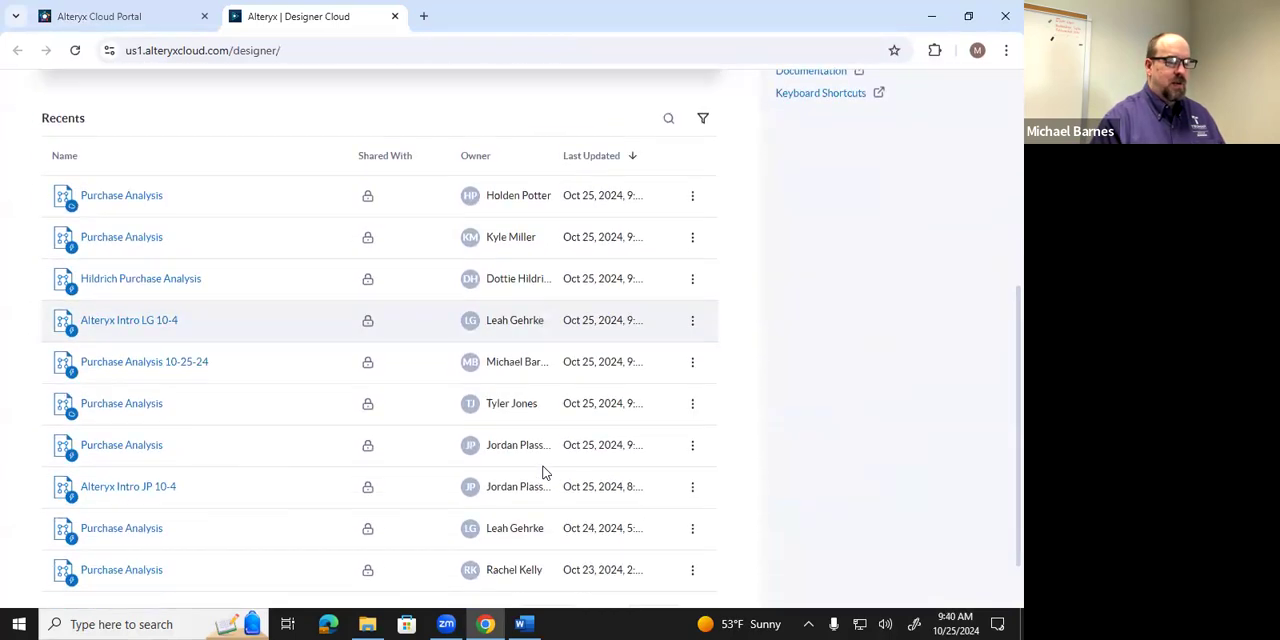
pyautogui.scroll(3, 543, 471)
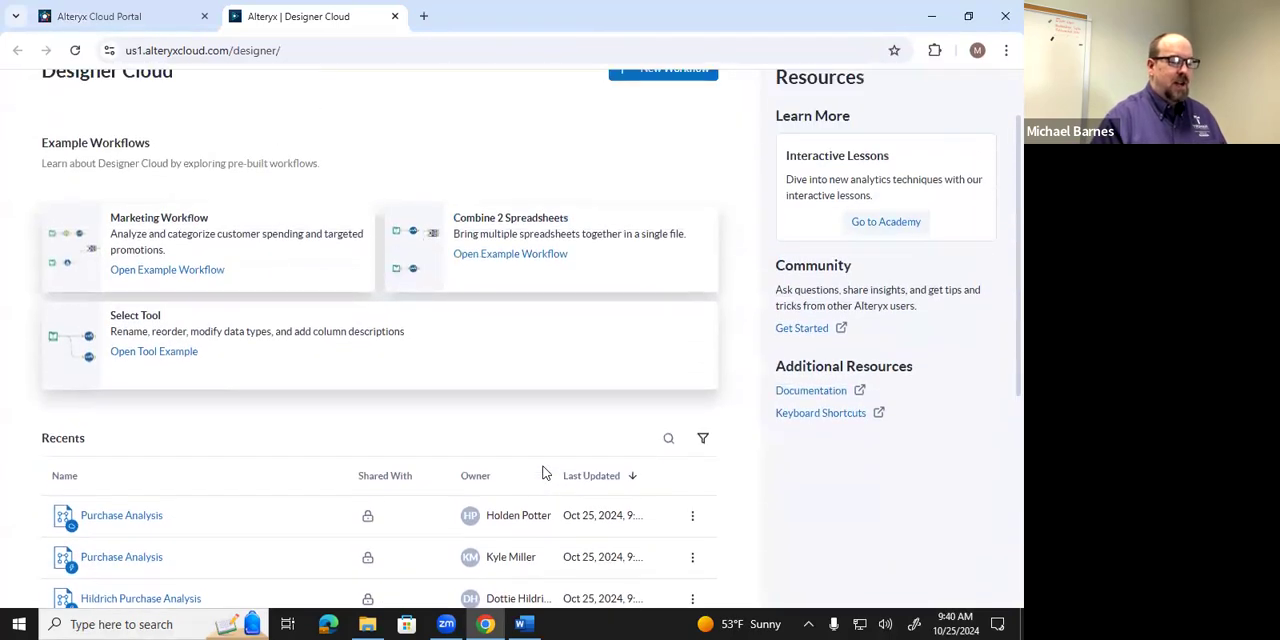
pyautogui.click(701, 446)
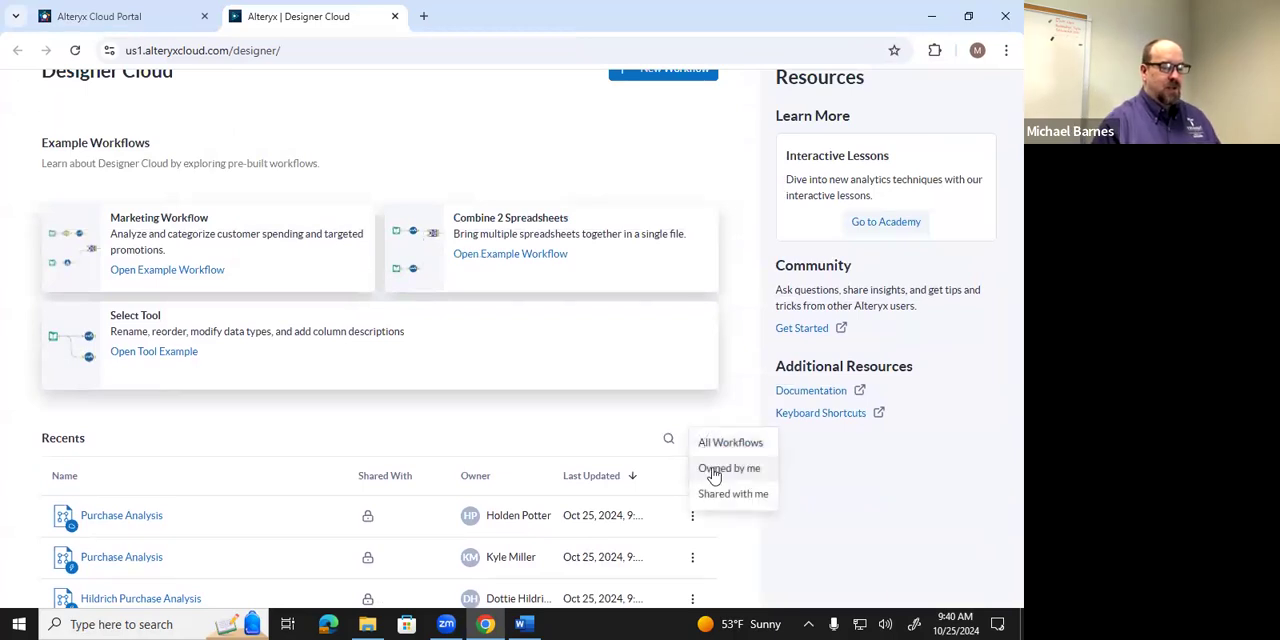
pyautogui.click(714, 470)
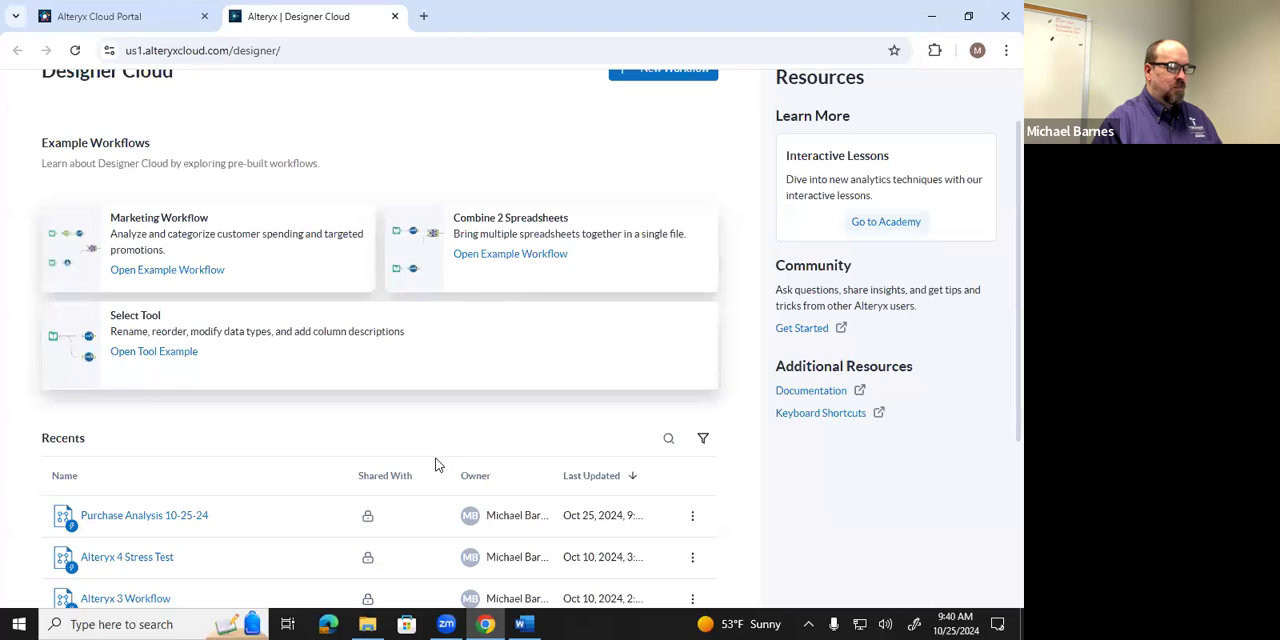
pyautogui.click(179, 525)
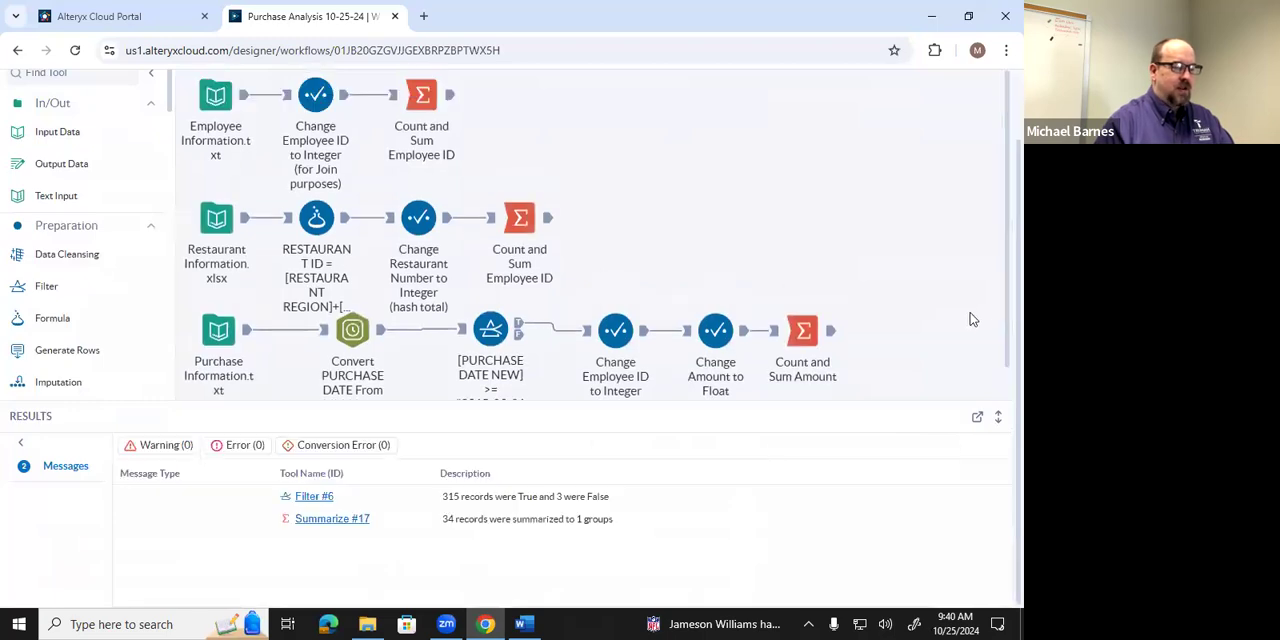
# Review the output of the count-and-sum Summarize tools in the employee and restaurant branches.
pyautogui.moveTo(840, 401); pyautogui.dragTo(838, 446)
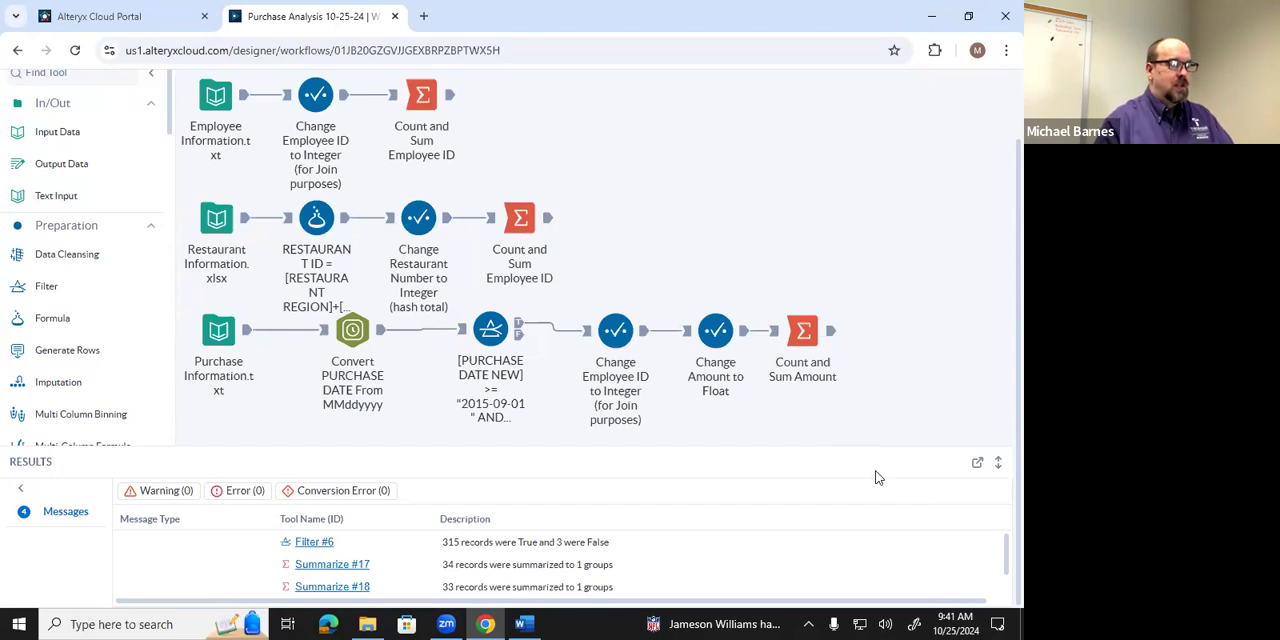
pyautogui.scroll(2, 805, 460)
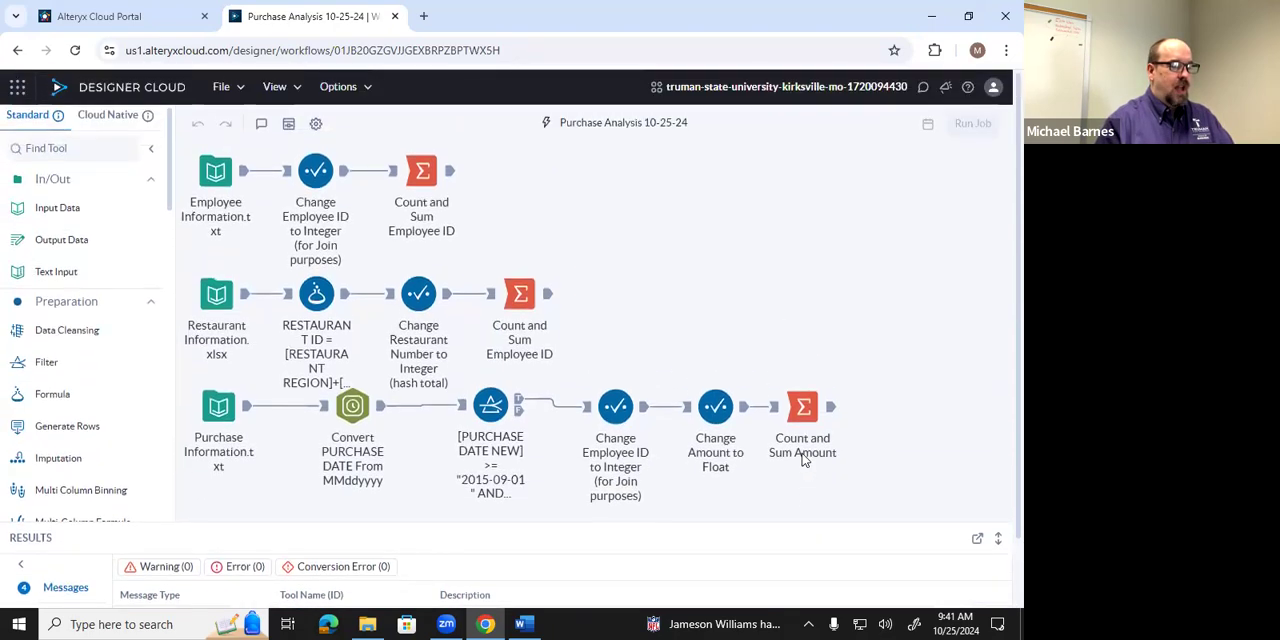
pyautogui.click(451, 176)
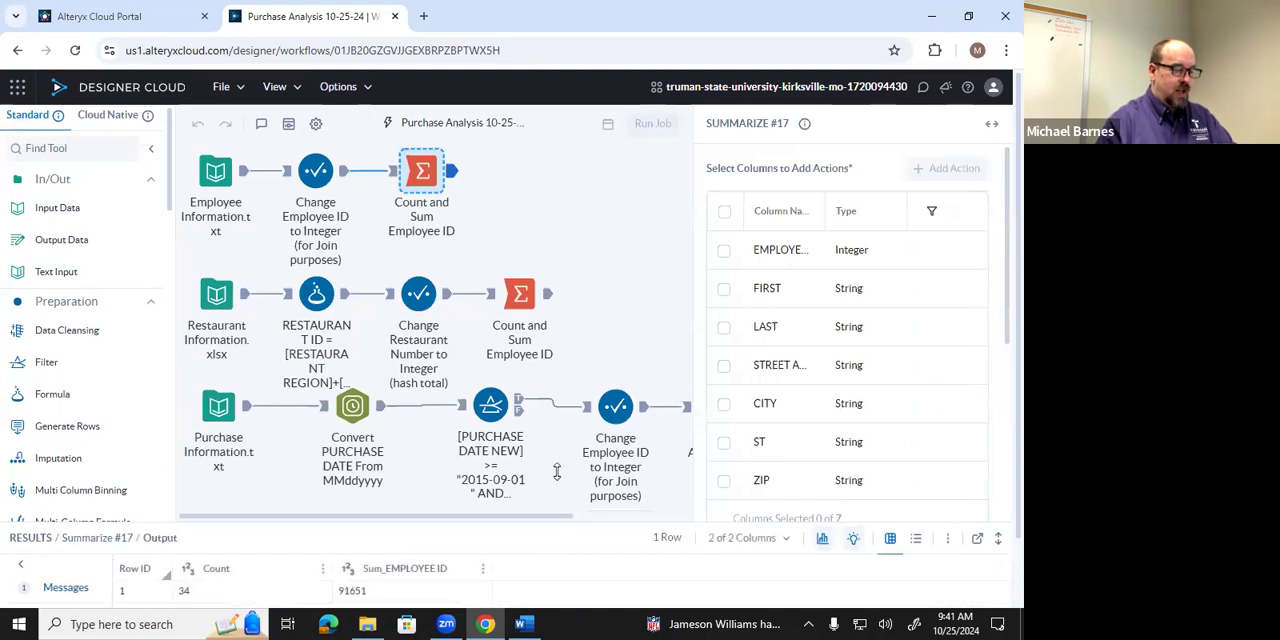
pyautogui.moveTo(557, 471); pyautogui.dragTo(557, 454)
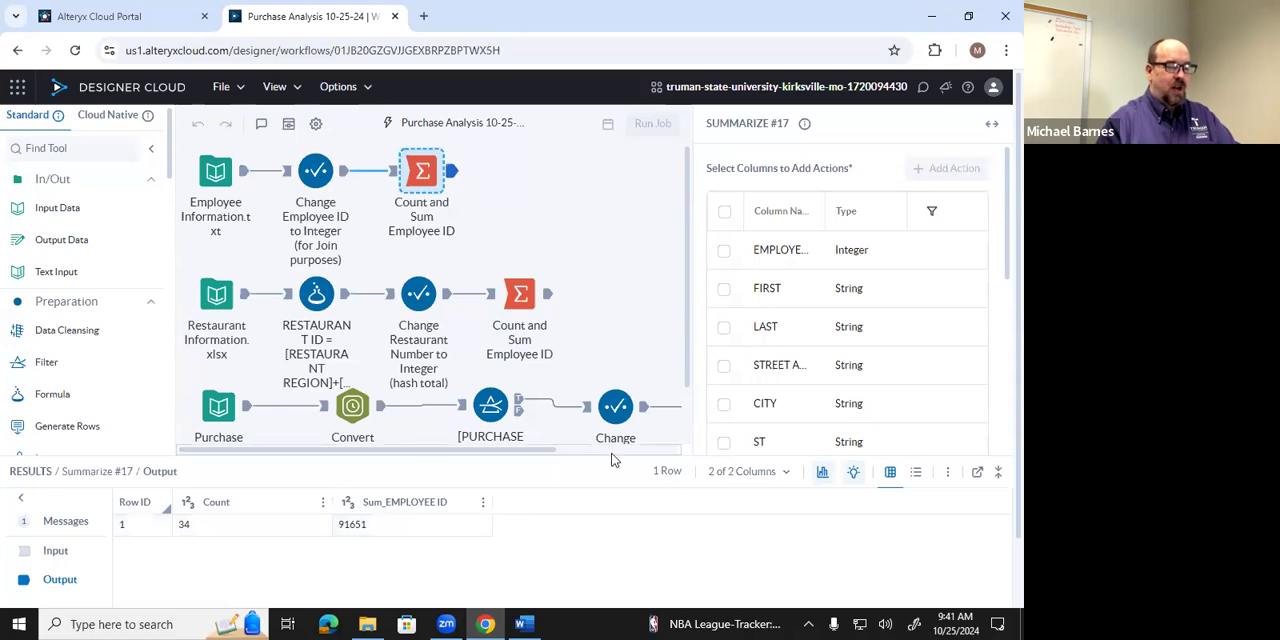
pyautogui.moveTo(605, 457); pyautogui.dragTo(604, 479)
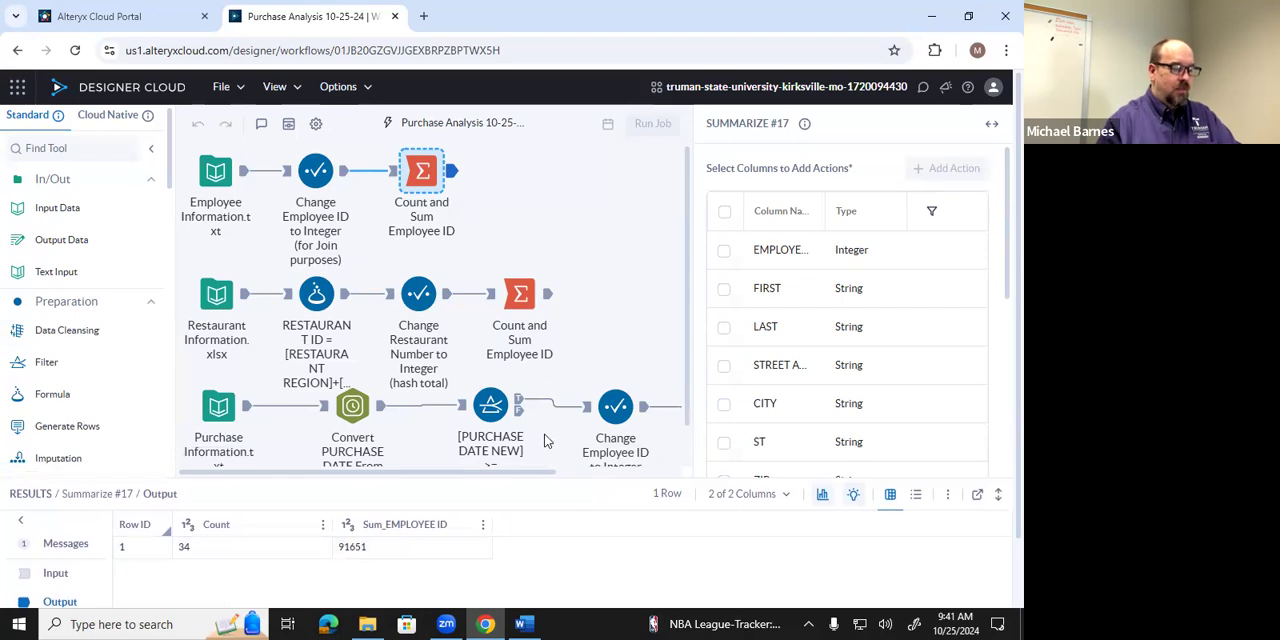
pyautogui.moveTo(549, 479); pyautogui.dragTo(549, 459)
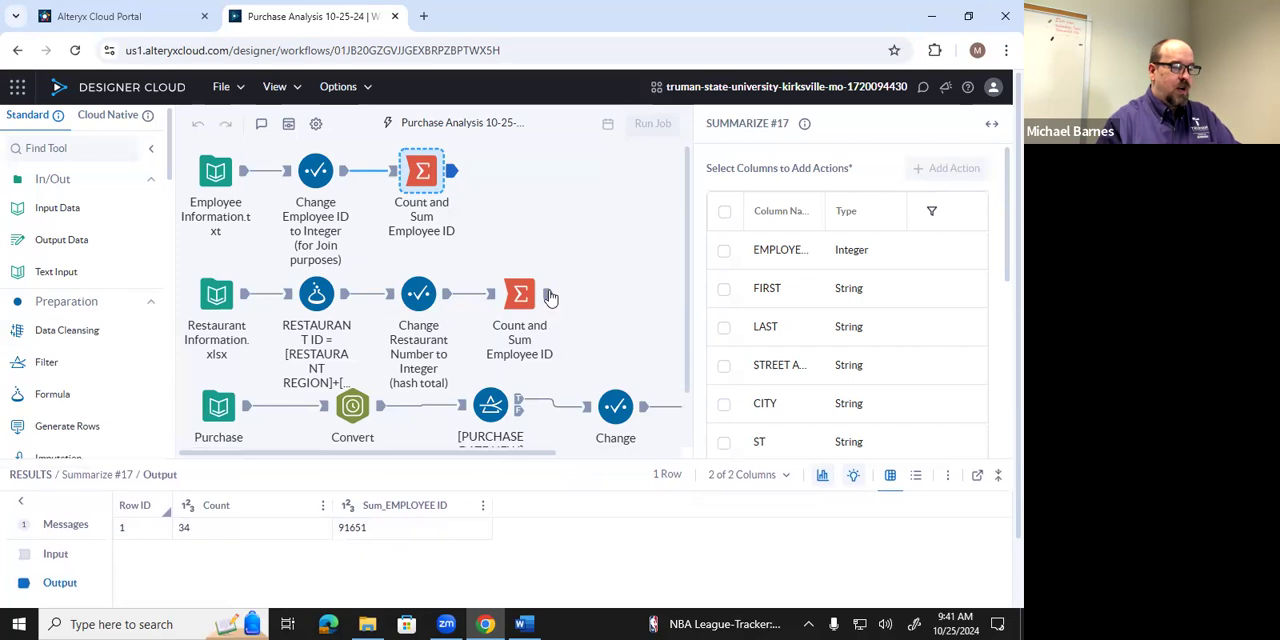
pyautogui.click(547, 295)
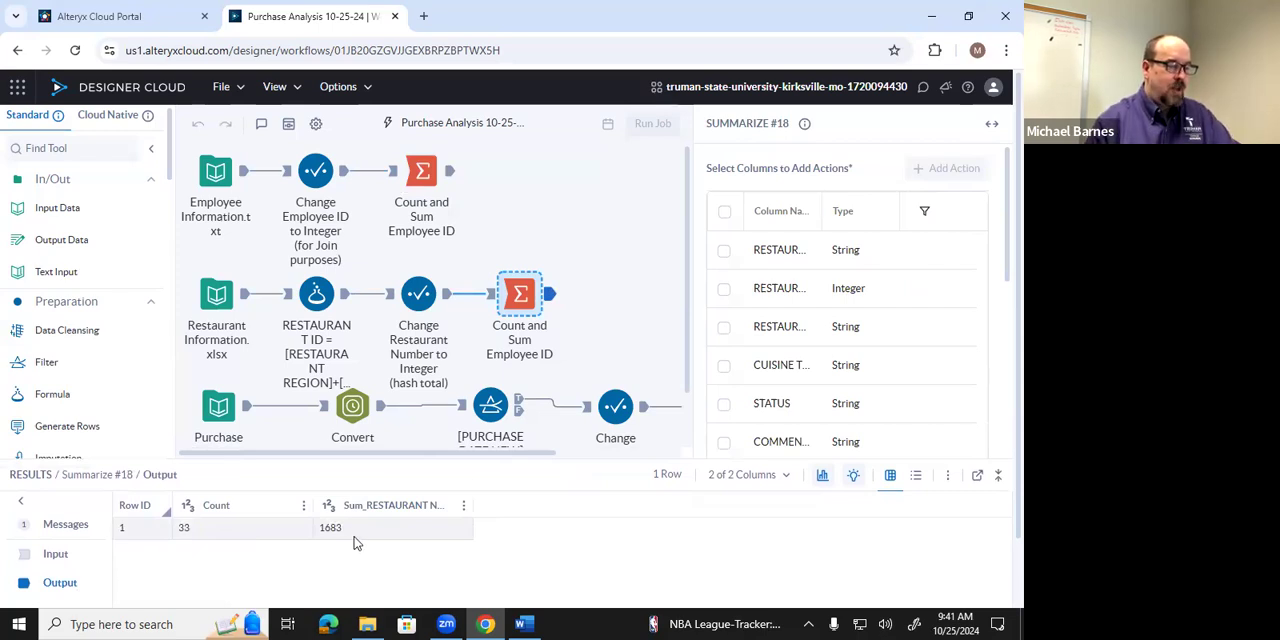
# Review the count and amount total in the output of the purchase branch's Summarize tool.
pyautogui.moveTo(520, 455); pyautogui.dragTo(670, 520)
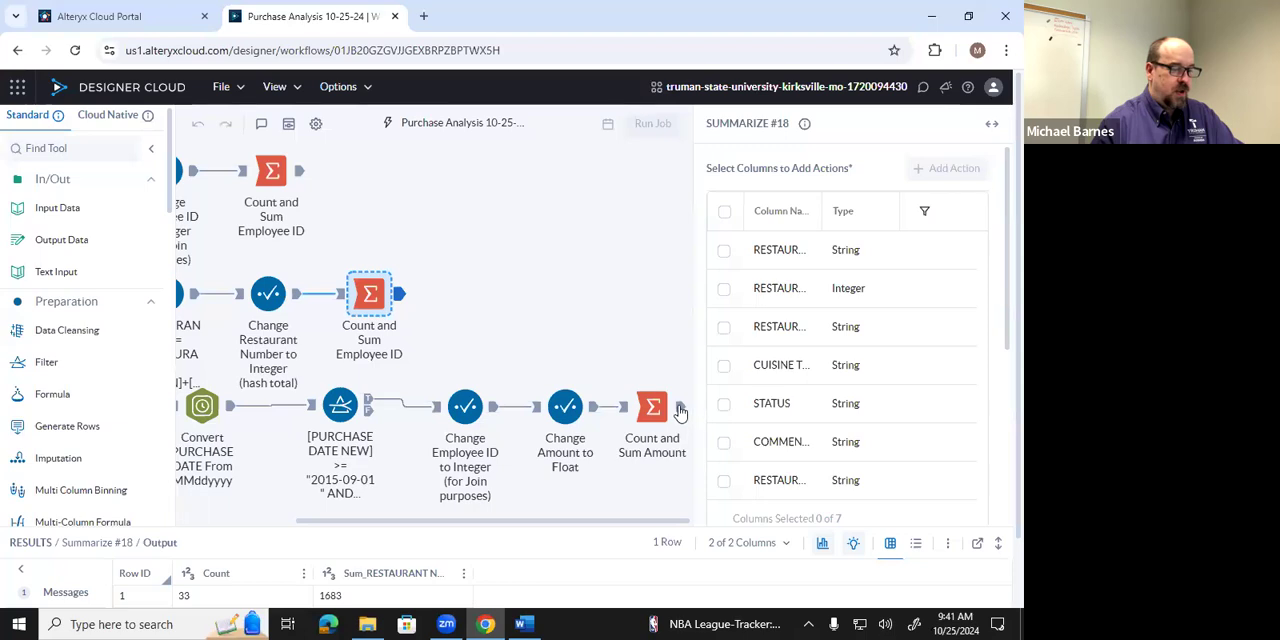
pyautogui.click(679, 411)
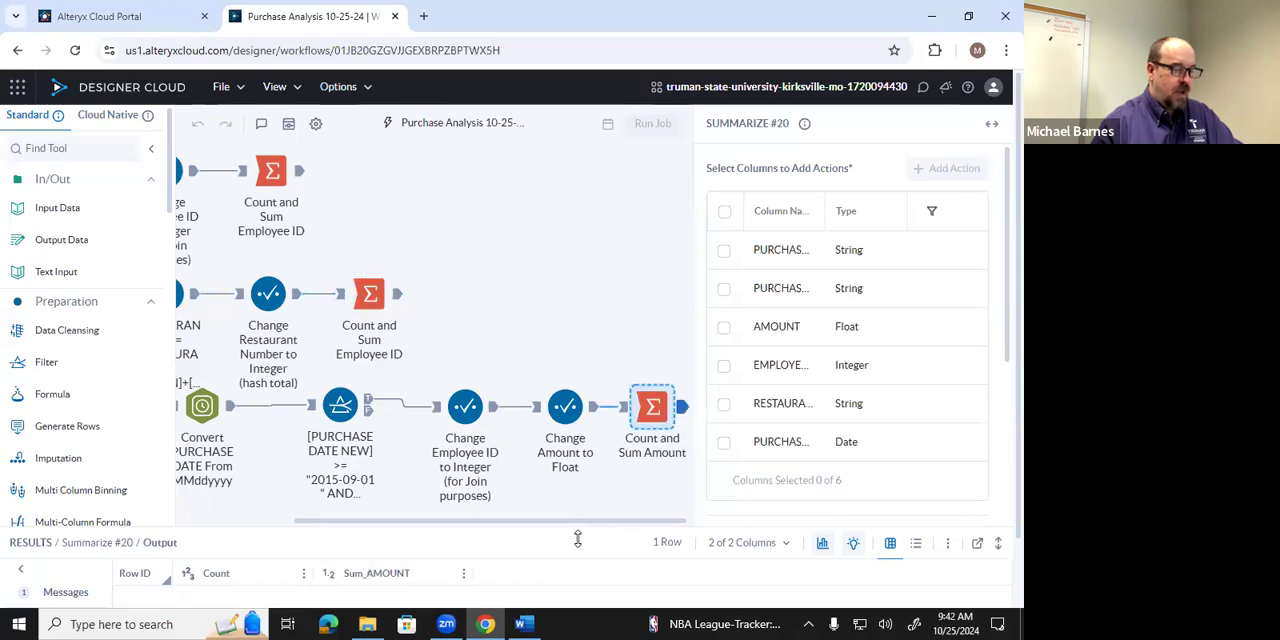
pyautogui.moveTo(575, 528); pyautogui.dragTo(582, 462)
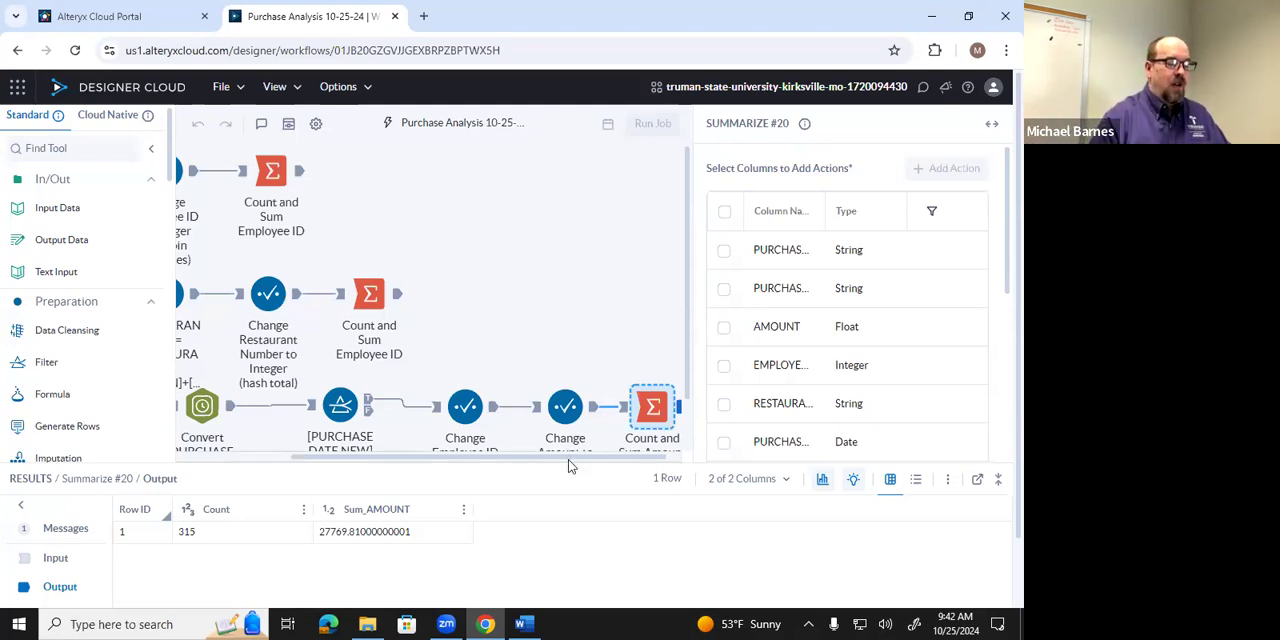
pyautogui.moveTo(567, 459); pyautogui.dragTo(621, 408)
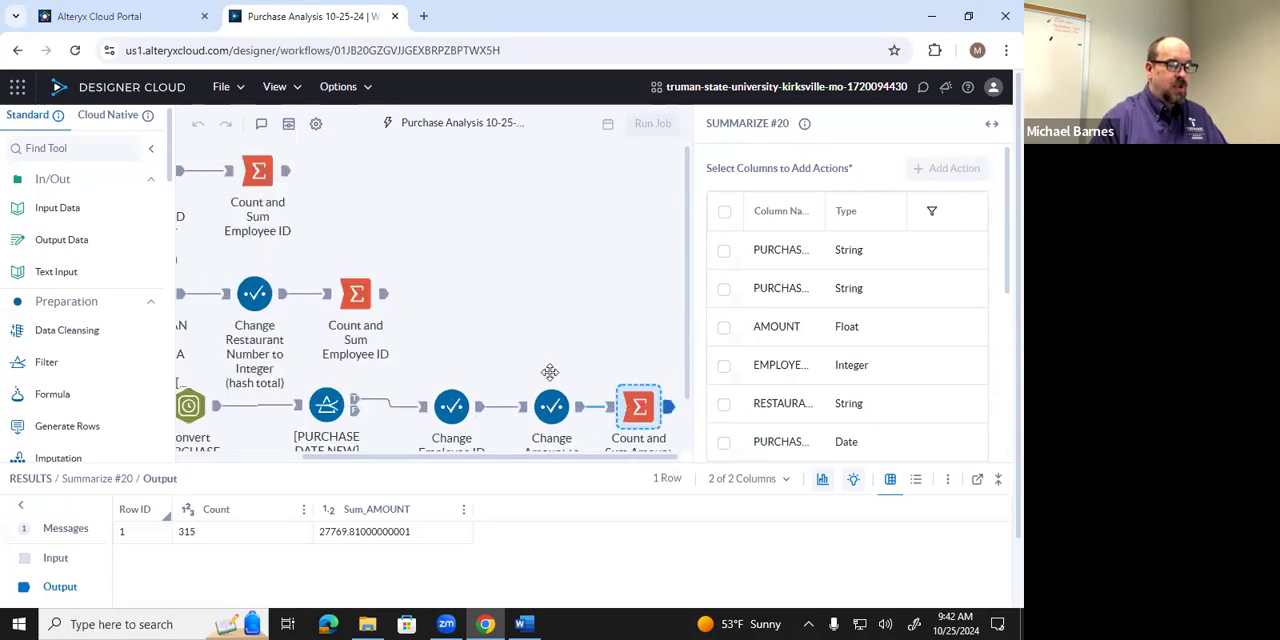
pyautogui.scroll(-1, 555, 430)
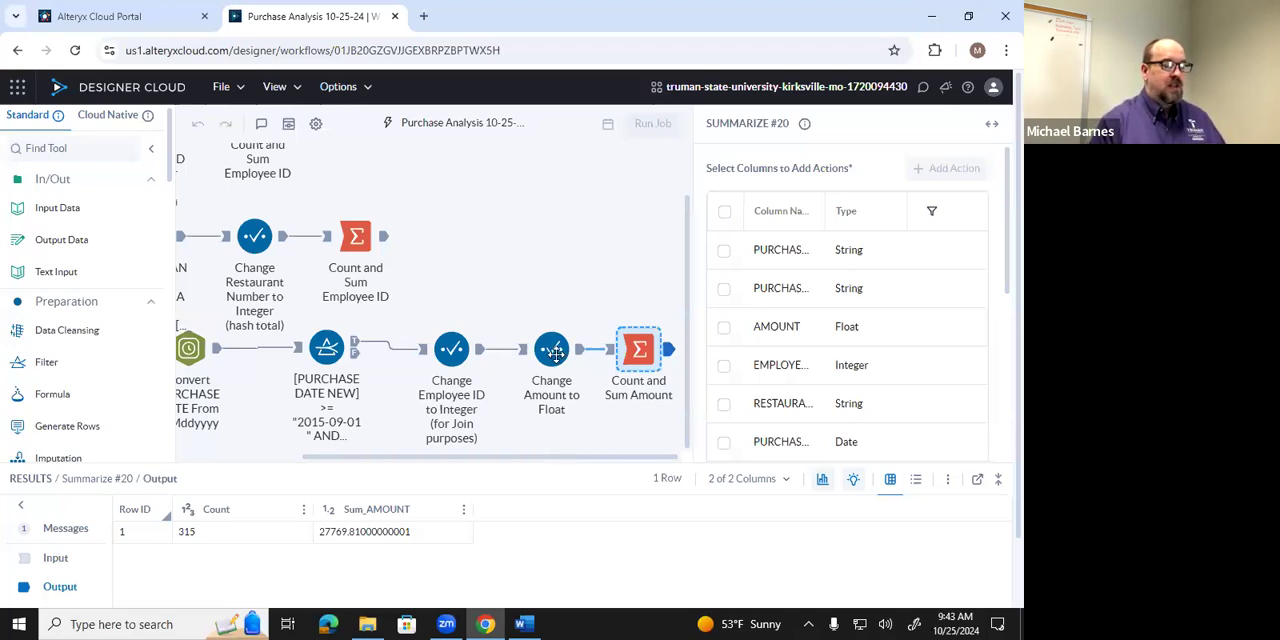
pyautogui.moveTo(552, 460)
pyautogui.mouseDown()
pyautogui.moveTo(392, 466)
pyautogui.moveTo(574, 467)
pyautogui.mouseUp()
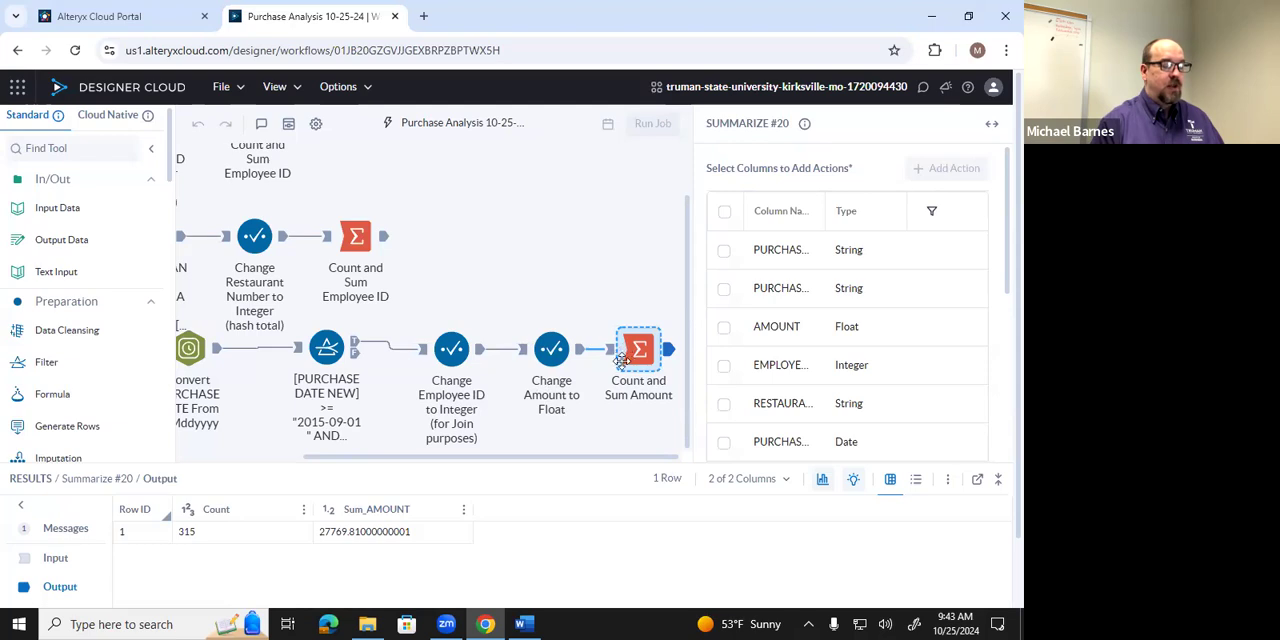
# Show the output of the Change Amount to Float tool in Metadata View and review its column types.
pyautogui.click(551, 348)
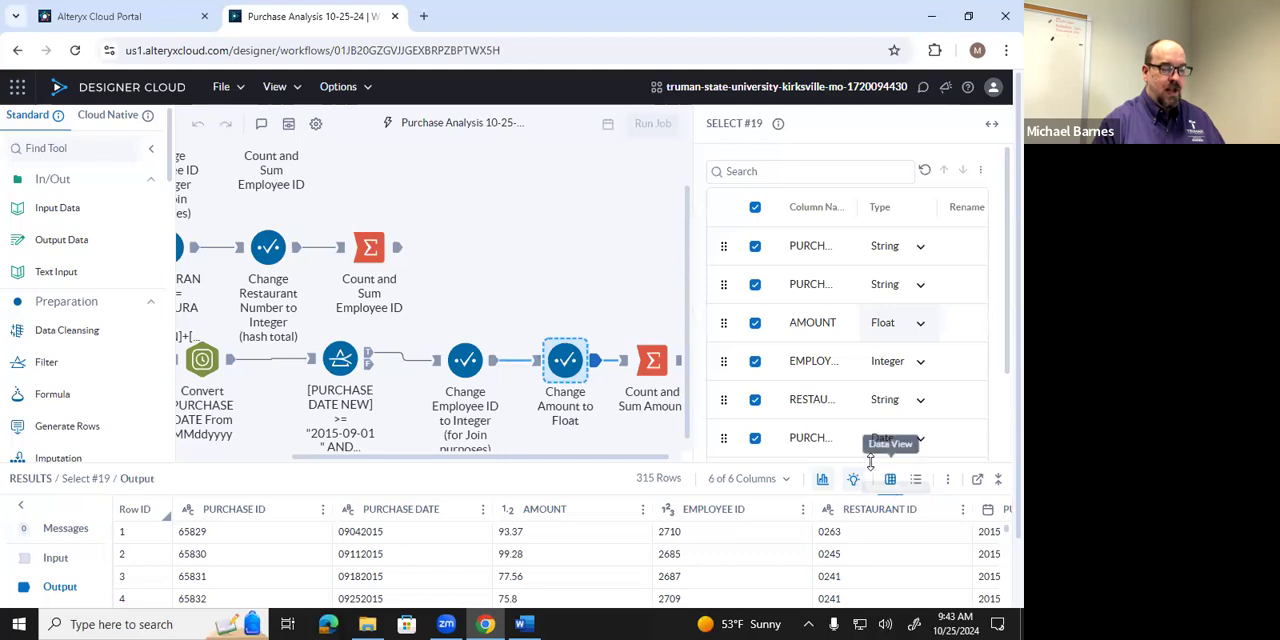
pyautogui.click(917, 482)
pyautogui.moveTo(573, 435); pyautogui.dragTo(529, 443)
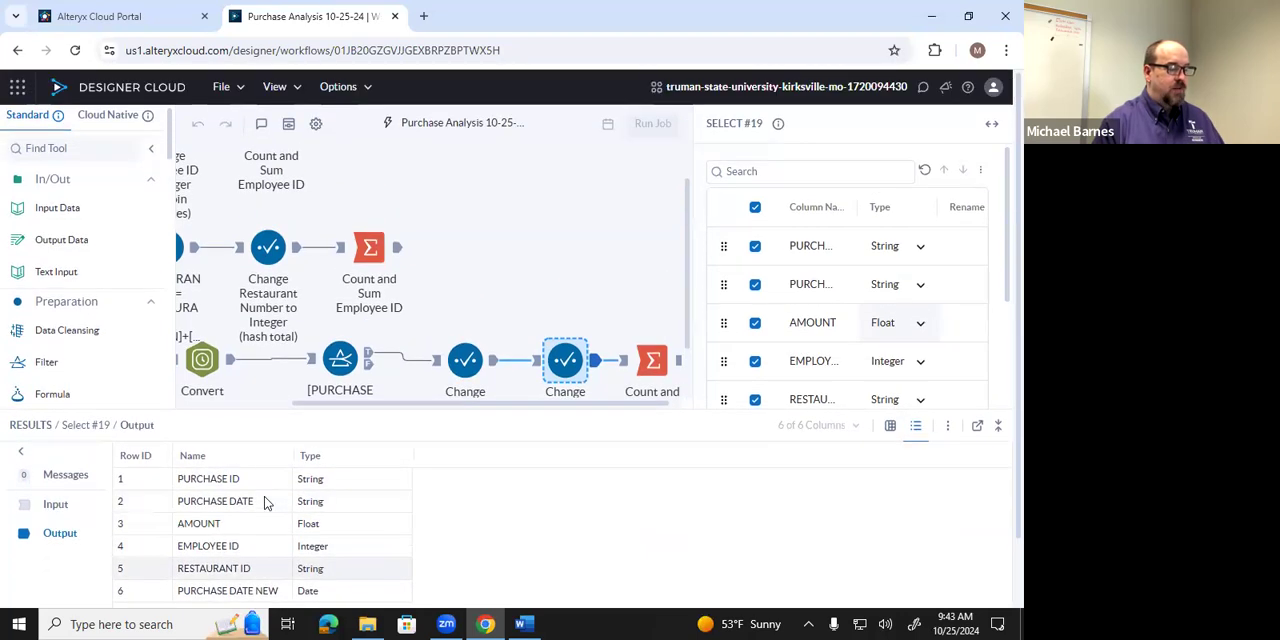
pyautogui.scroll(-1, 265, 503)
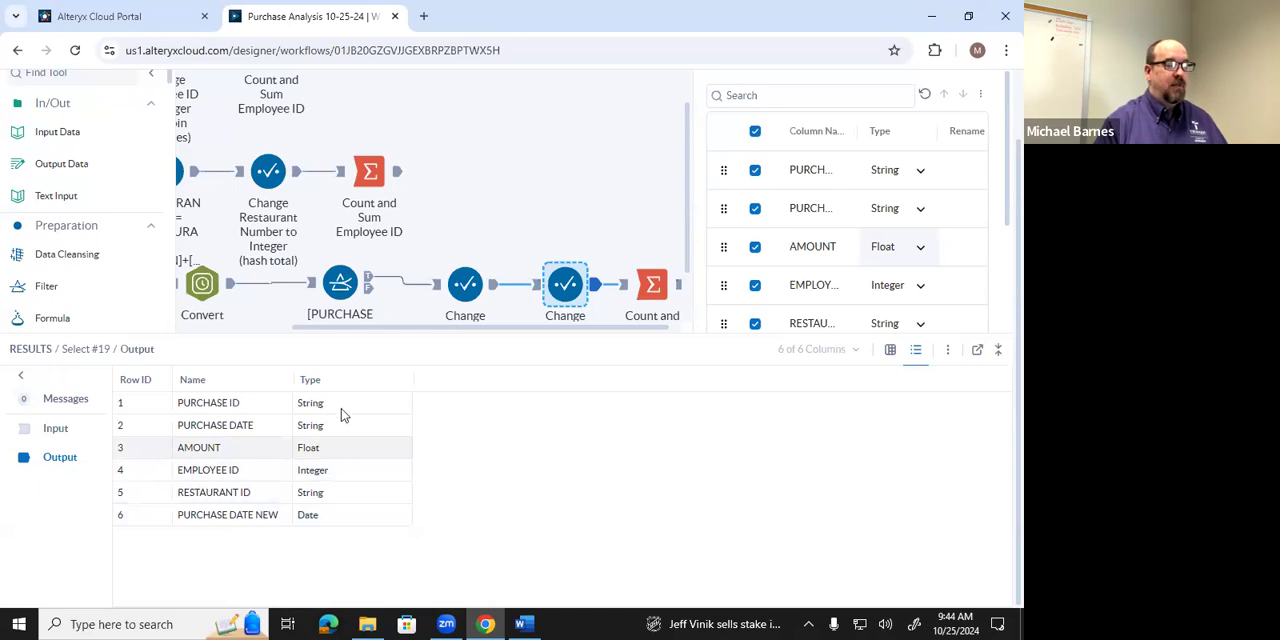
pyautogui.moveTo(350, 332); pyautogui.dragTo(350, 388)
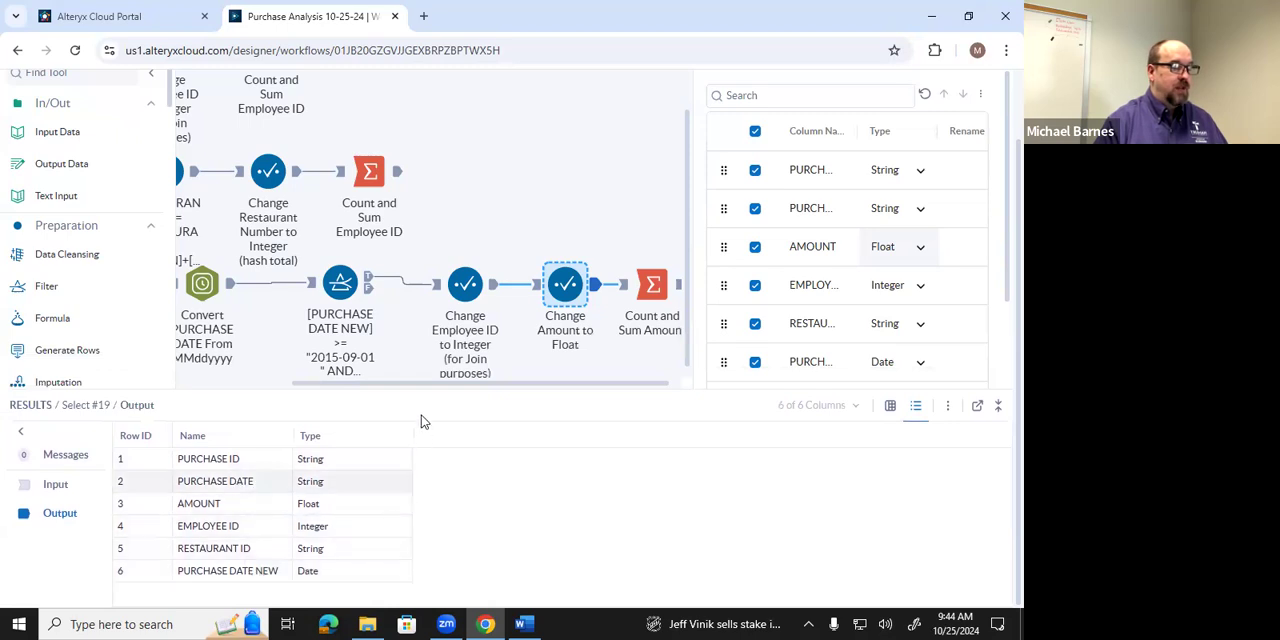
# Compare the output column types of the restaurant branch's RESTAURANT ID formula and its Select tool.
pyautogui.moveTo(421, 388); pyautogui.dragTo(282, 460)
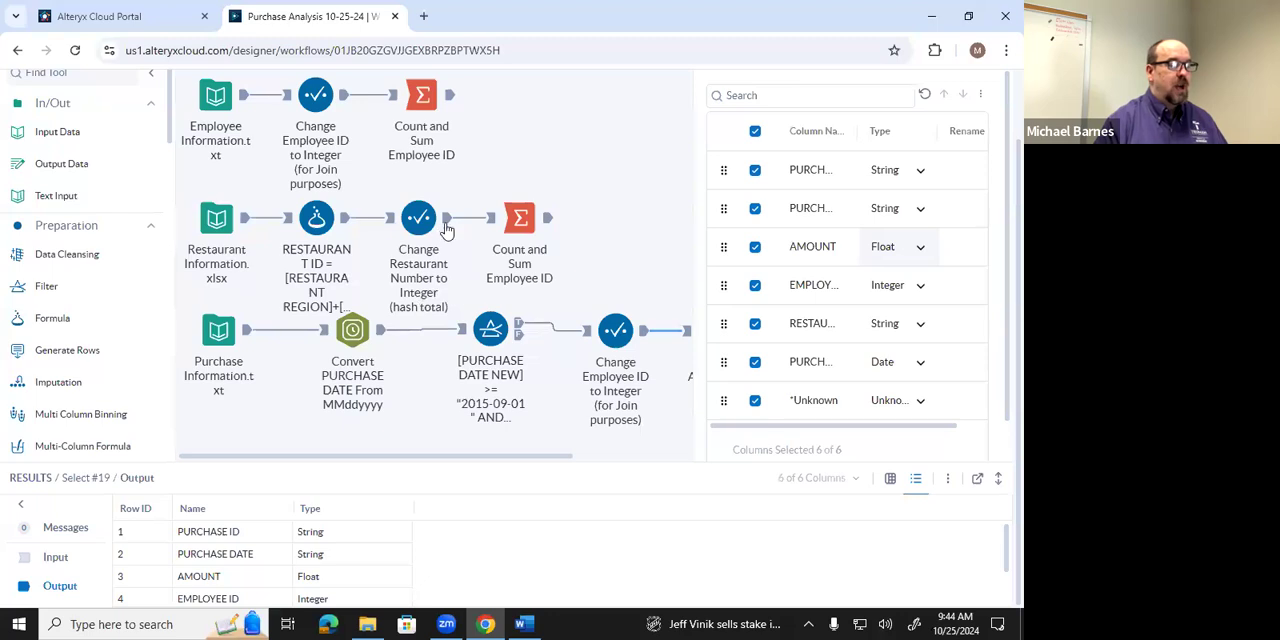
pyautogui.click(345, 222)
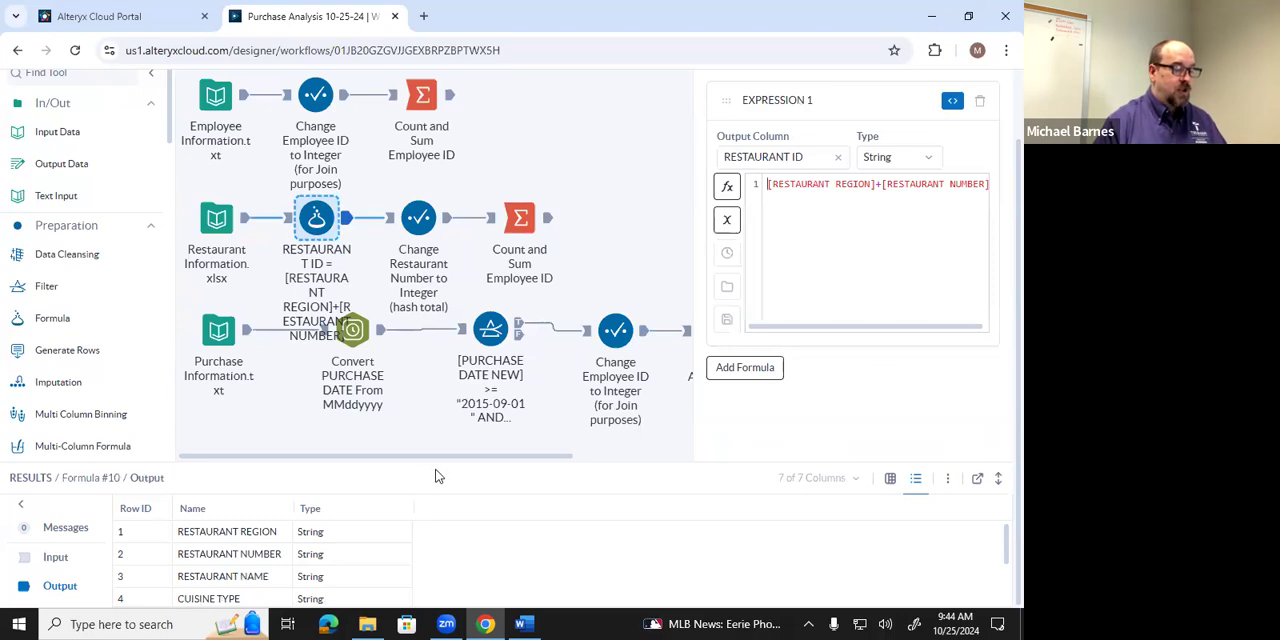
pyautogui.moveTo(439, 462); pyautogui.dragTo(451, 373)
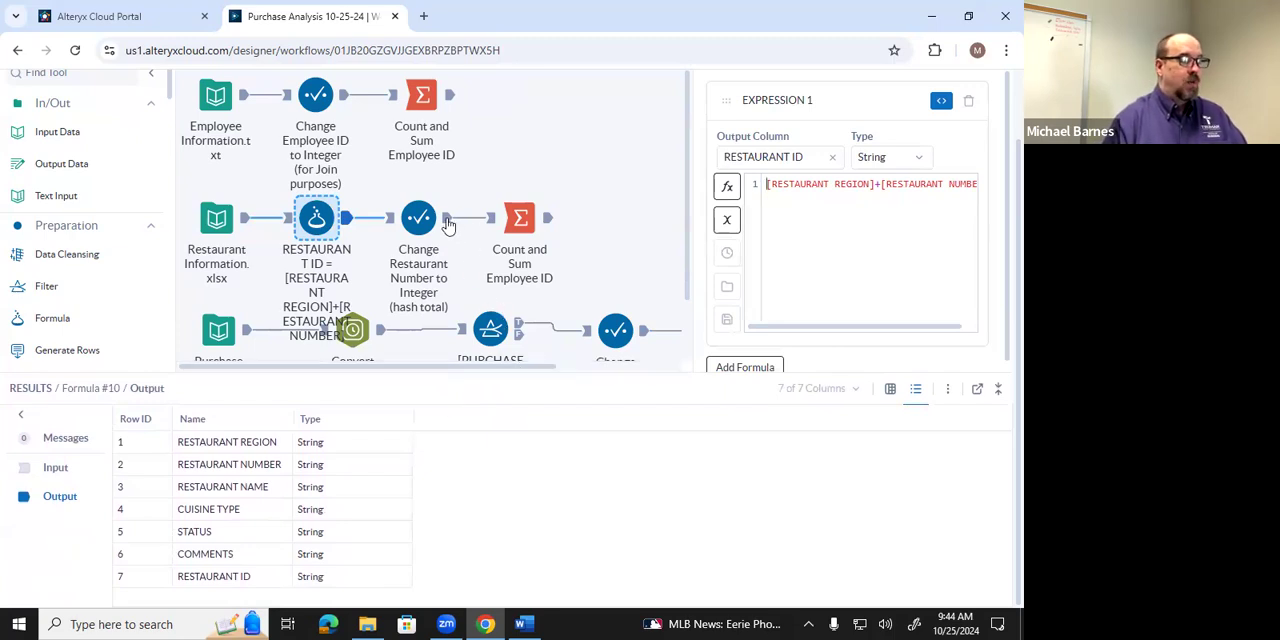
pyautogui.click(436, 224)
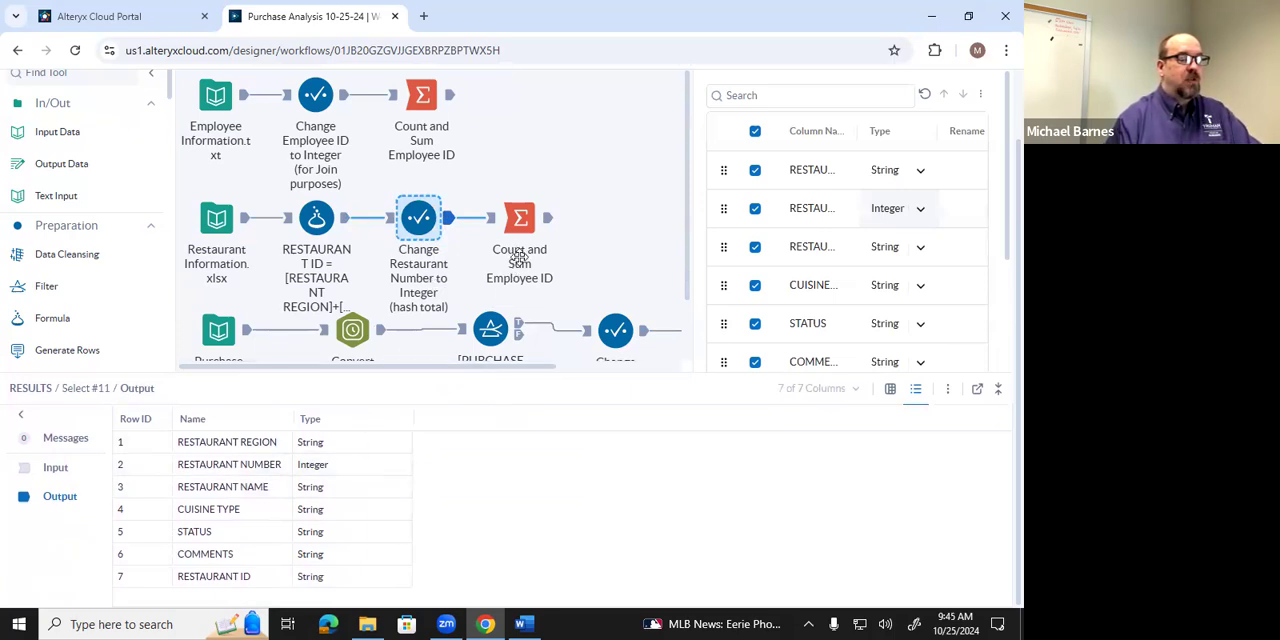
pyautogui.click(316, 218)
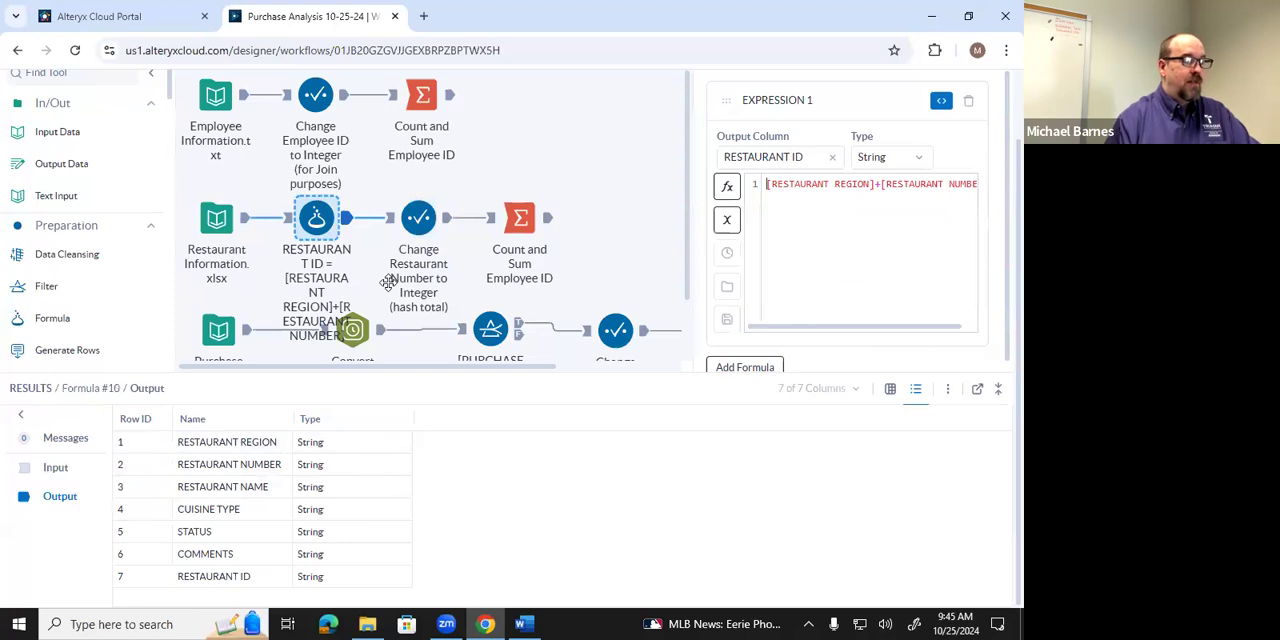
# Review the output column types of the employee branch's Select tool, checking the EMPLOYEE ID type.
pyautogui.scroll(1, 388, 280)
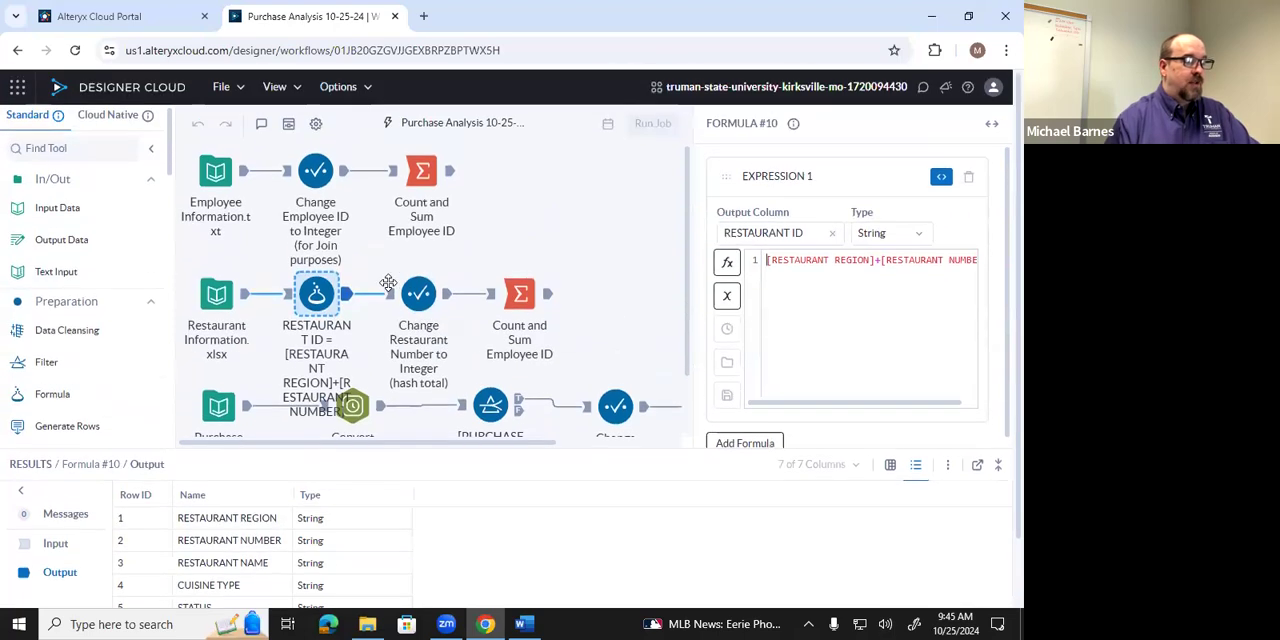
pyautogui.click(318, 173)
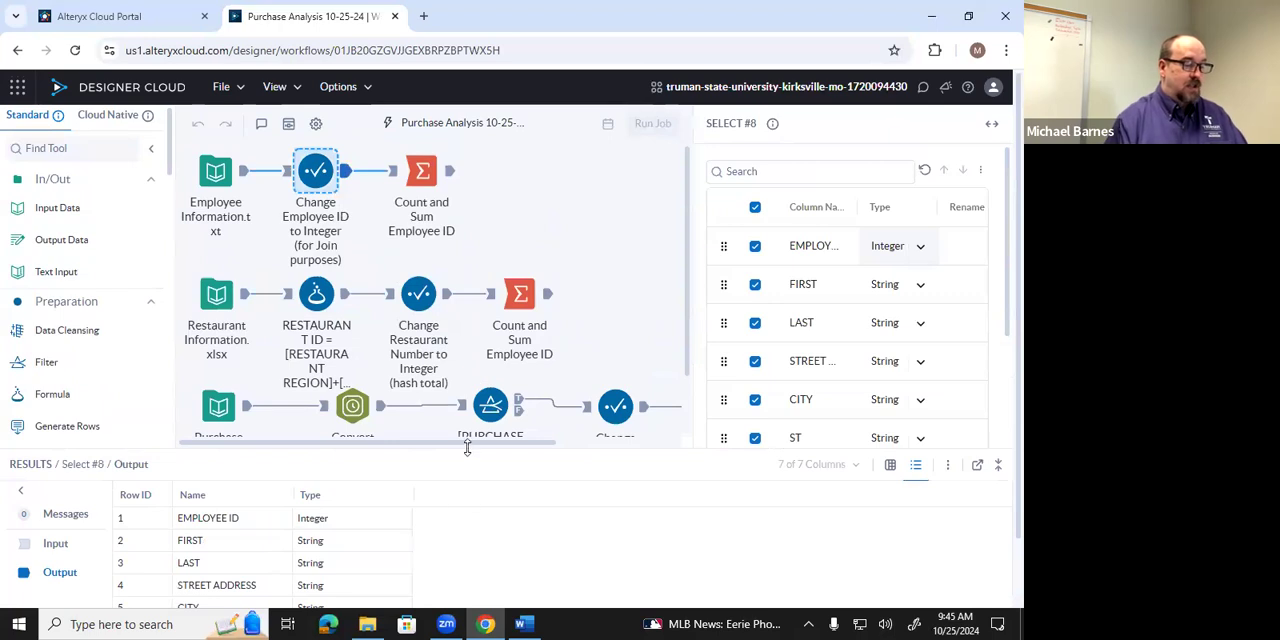
pyautogui.moveTo(472, 428); pyautogui.dragTo(474, 380)
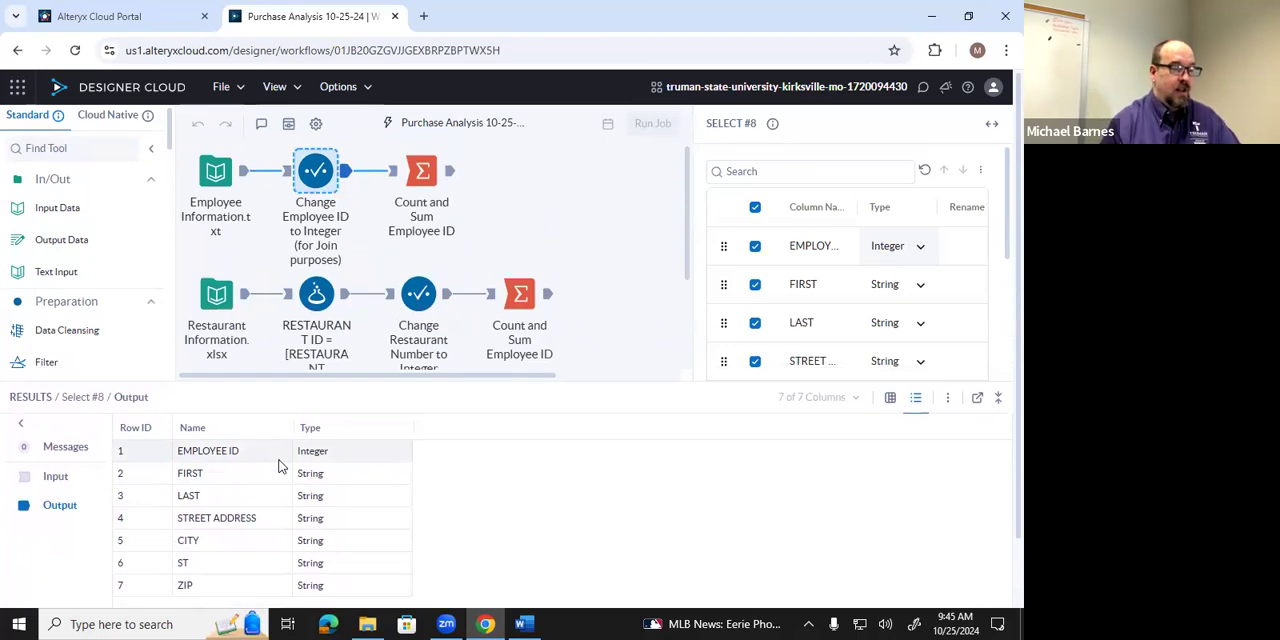
pyautogui.moveTo(493, 384); pyautogui.dragTo(491, 450)
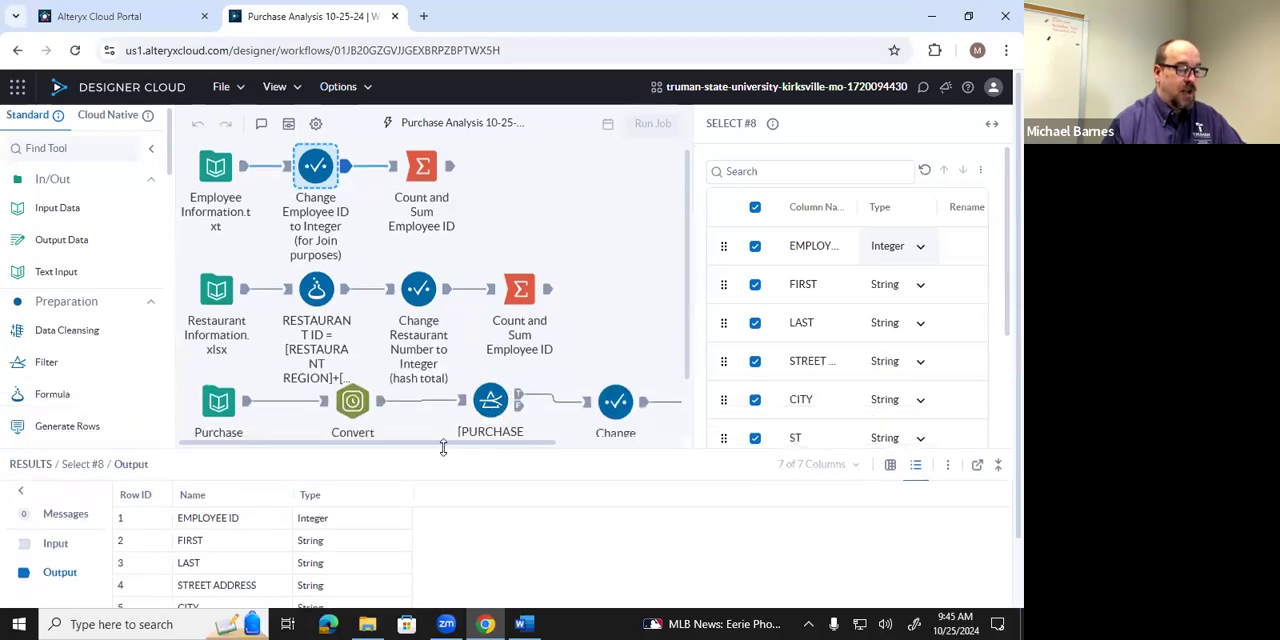
pyautogui.moveTo(686, 363); pyautogui.dragTo(686, 433)
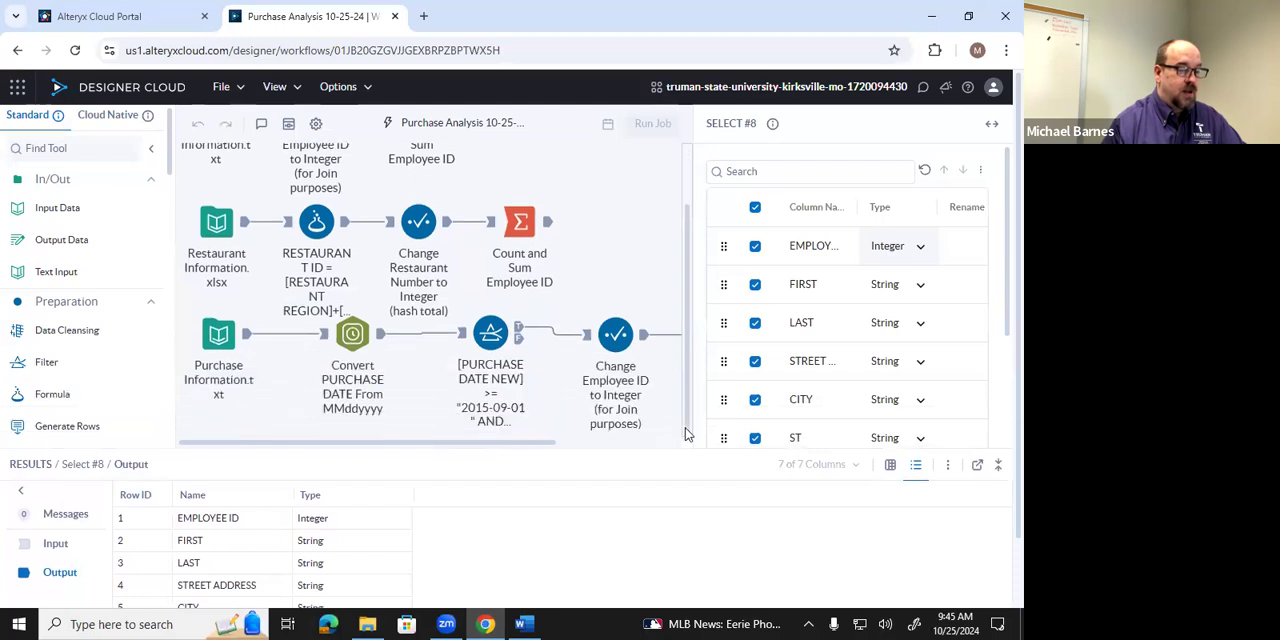
# Review the output column types of the purchase branch's Count and Sum Amount and Change Amount to Float tools.
pyautogui.moveTo(518, 442); pyautogui.dragTo(645, 449)
pyautogui.scroll(-1, 645, 430)
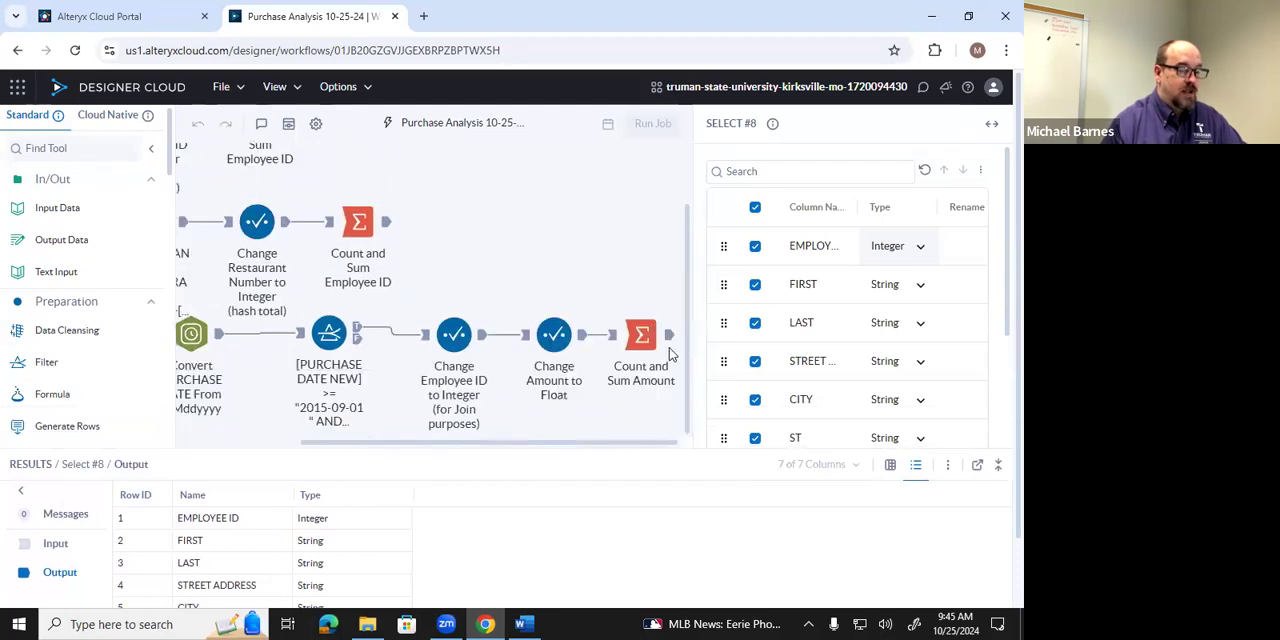
pyautogui.click(606, 390)
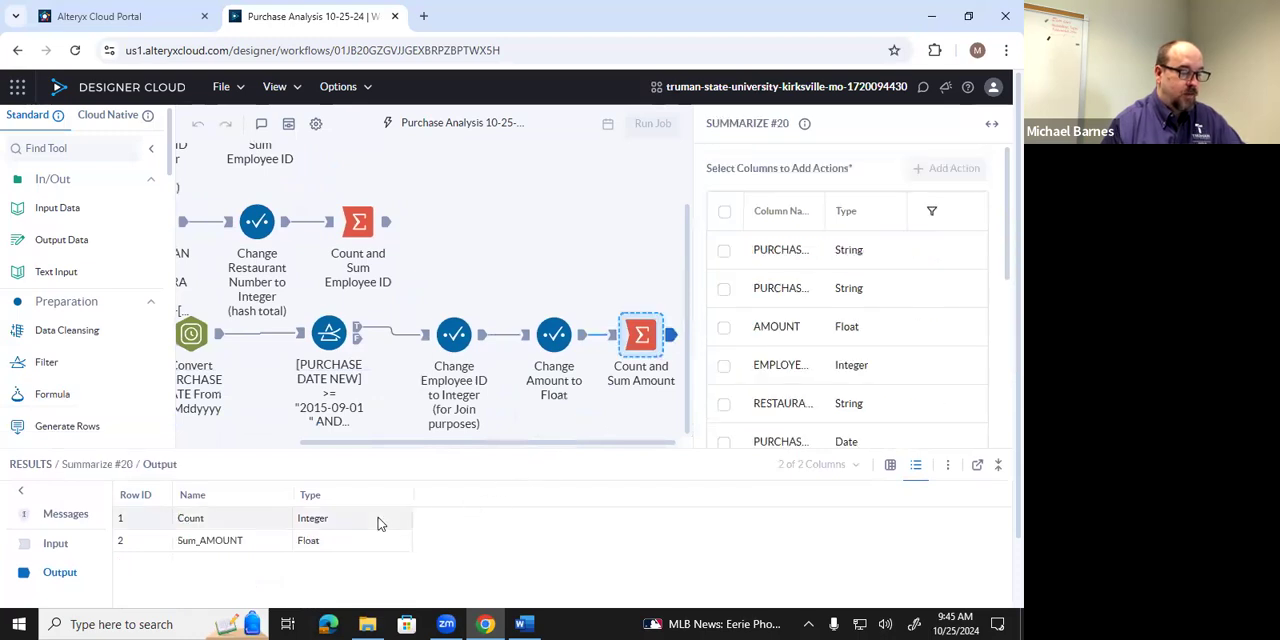
pyautogui.click(578, 340)
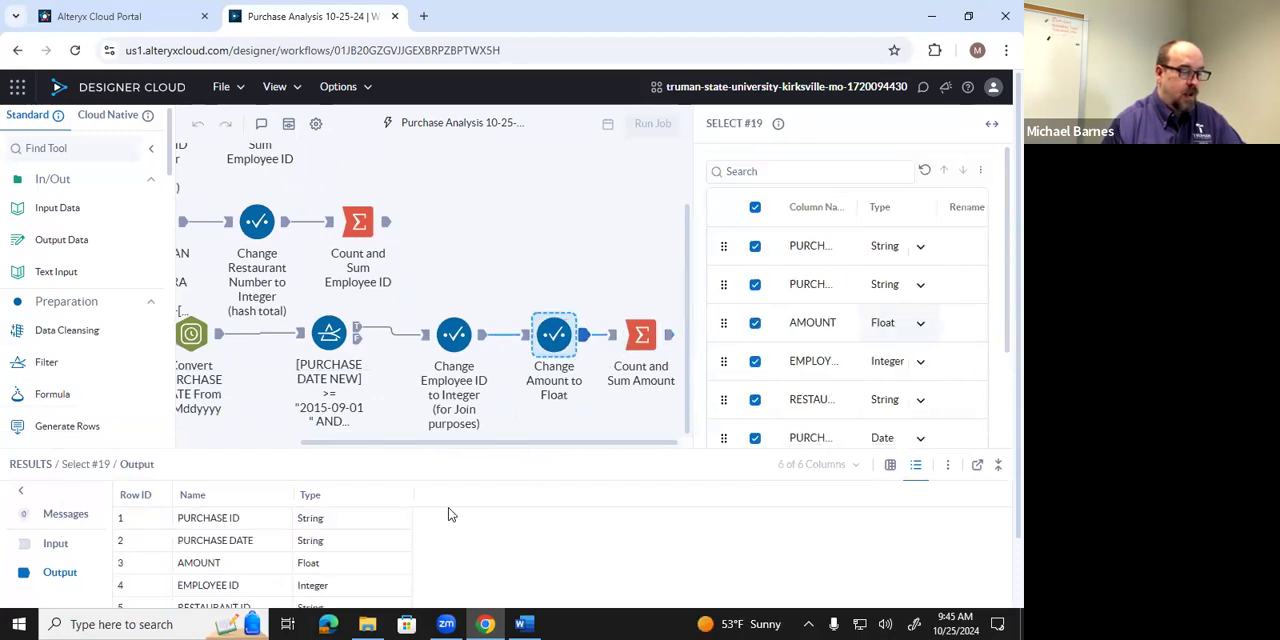
pyautogui.scroll(-1, 448, 514)
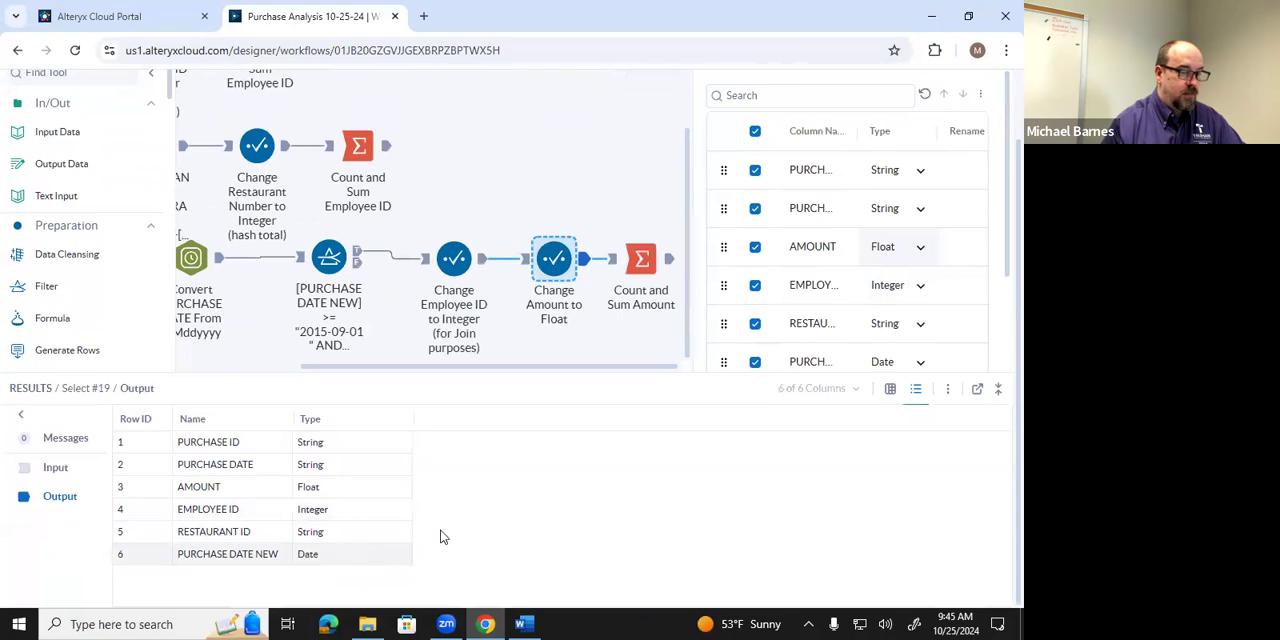
# Add a Join tool to the empty canvas area beyond the employee branch's Summarize tool.
pyautogui.moveTo(613, 372); pyautogui.dragTo(636, 482)
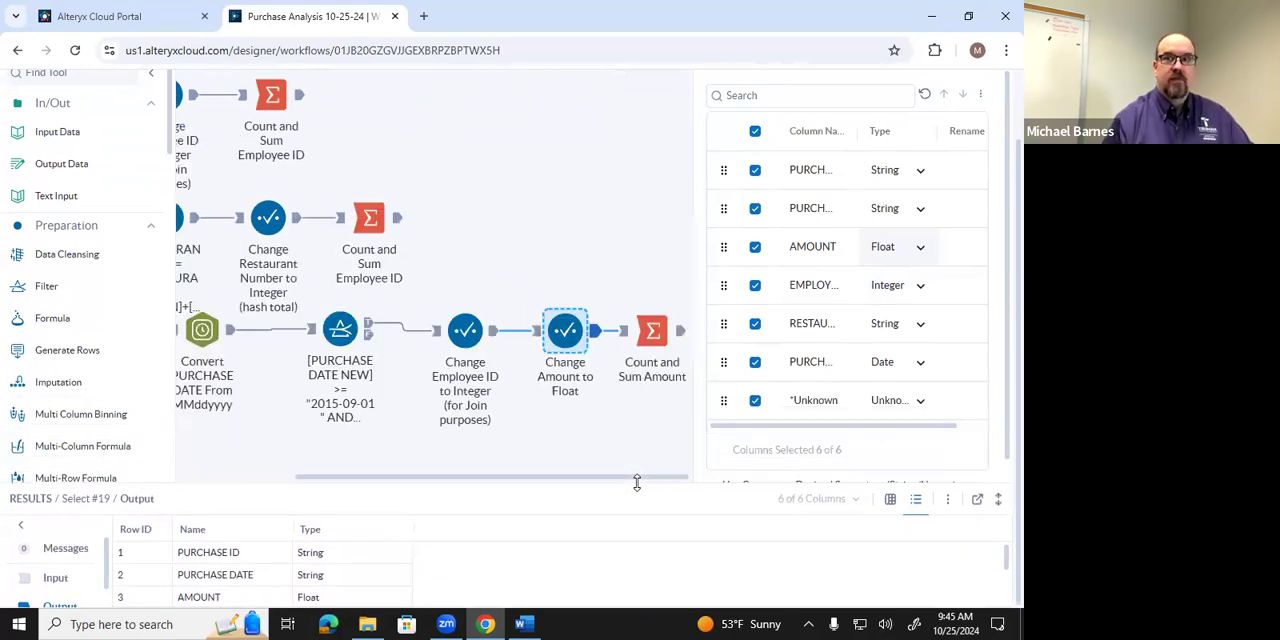
pyautogui.scroll(1, 636, 482)
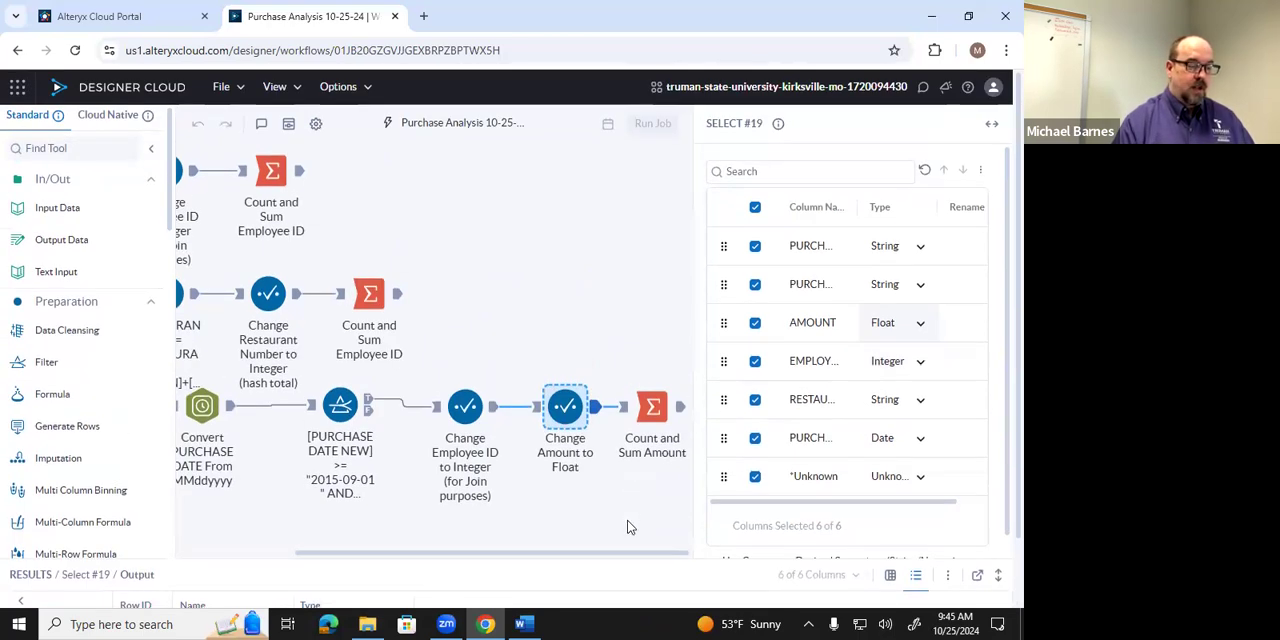
pyautogui.click(656, 336)
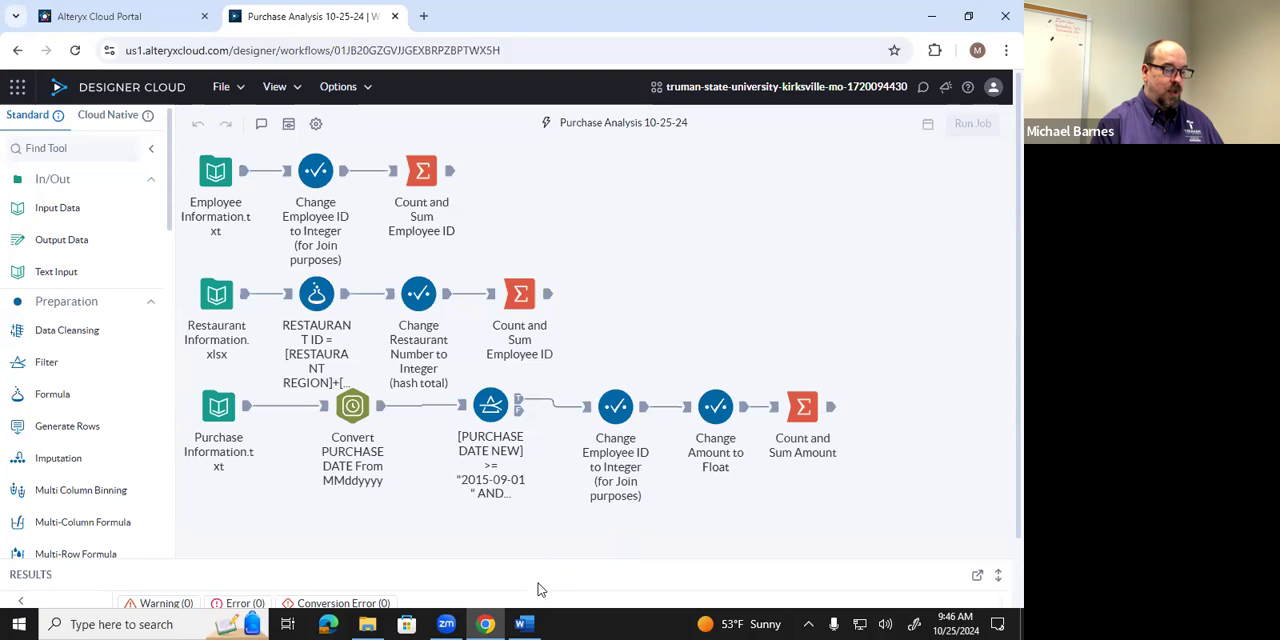
pyautogui.moveTo(571, 519); pyautogui.dragTo(573, 500)
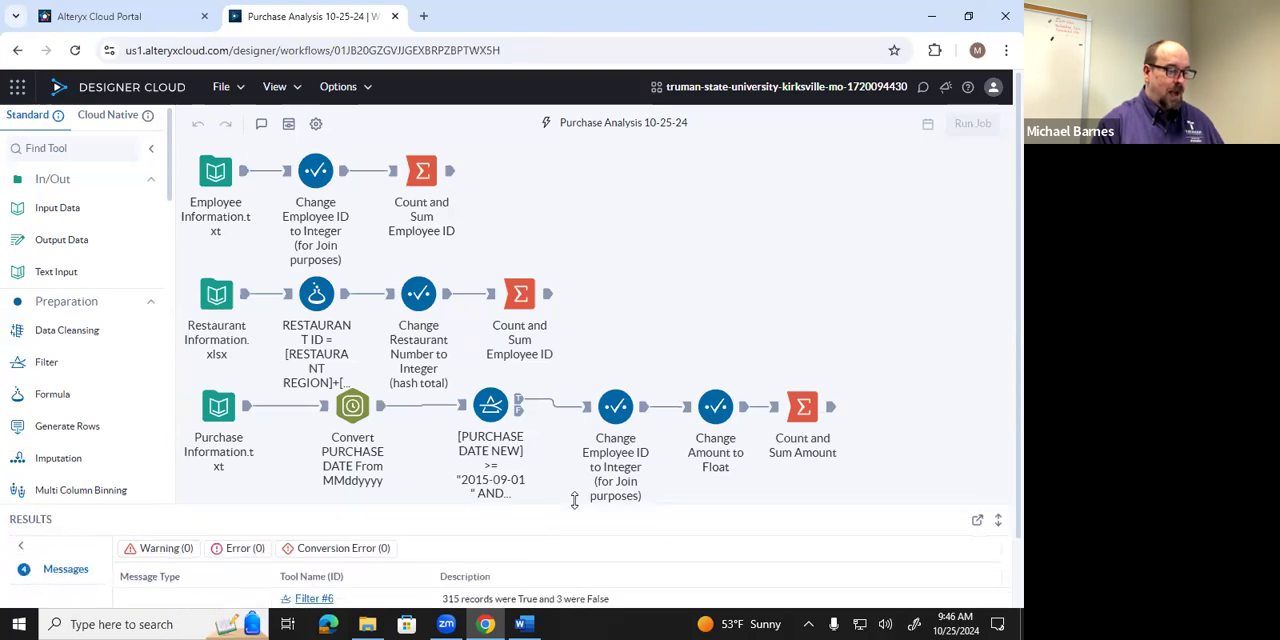
pyautogui.scroll(-7, 77, 382)
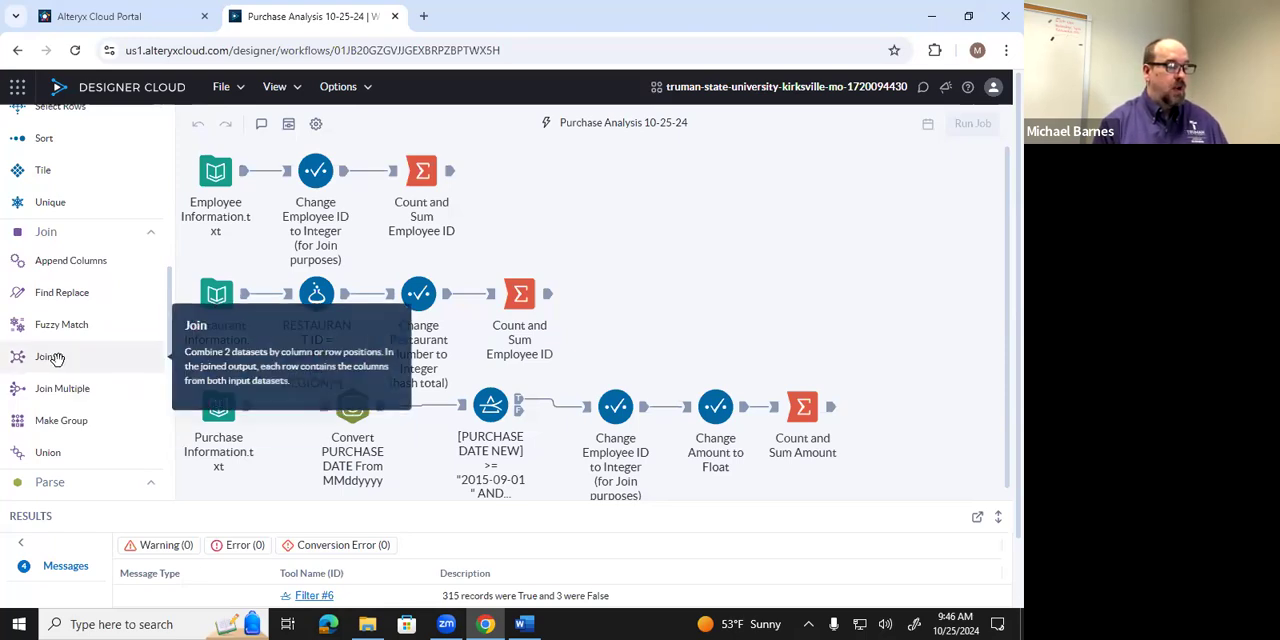
pyautogui.moveTo(55, 358); pyautogui.dragTo(852, 188)
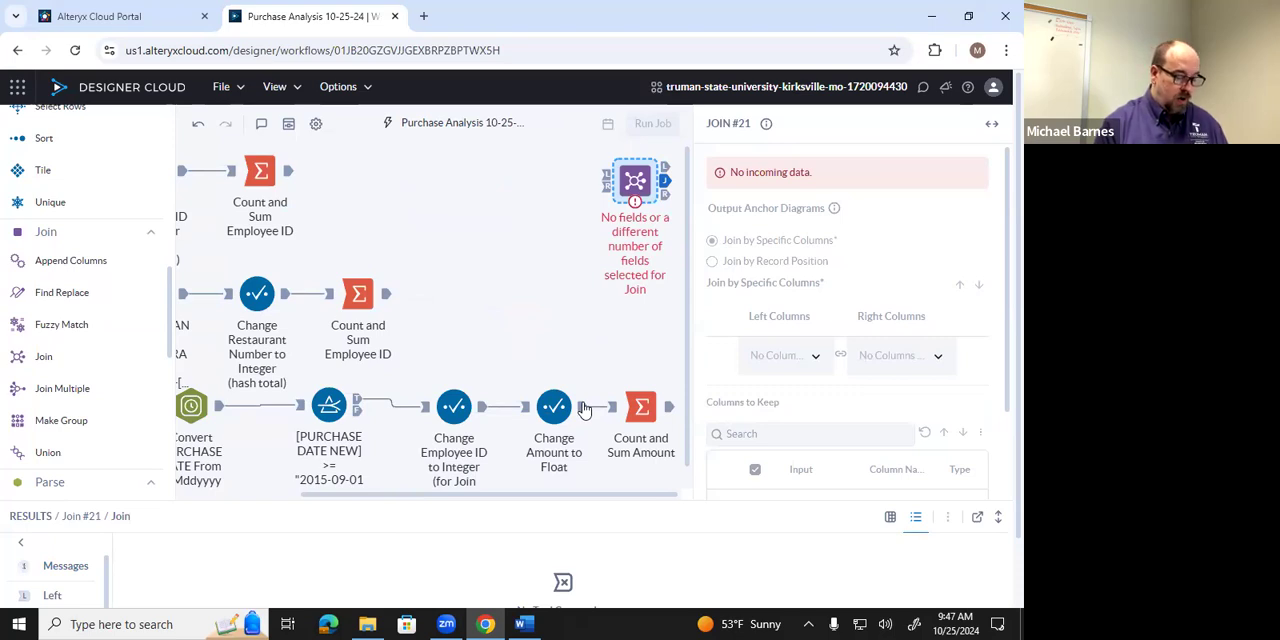
# Connect the Change Amount to Float output to the Join's Left input and the employee branch's Select output to its Right input.
pyautogui.moveTo(583, 406); pyautogui.dragTo(588, 182)
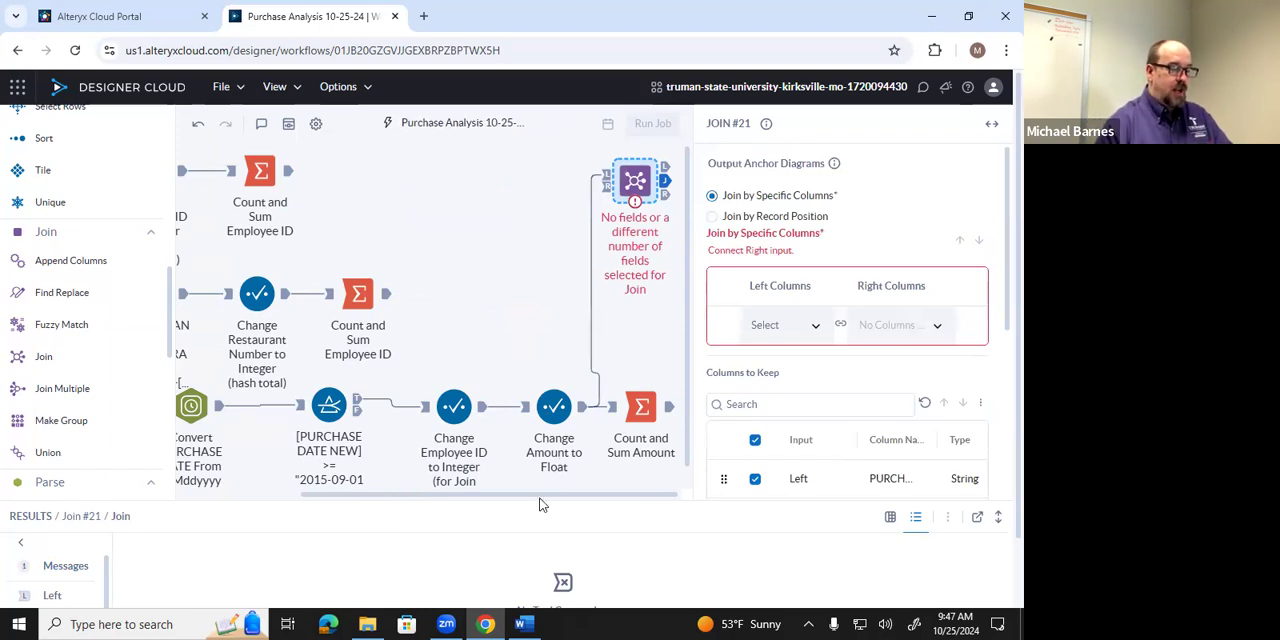
pyautogui.moveTo(543, 496); pyautogui.dragTo(508, 500)
pyautogui.hscroll(-4, 461, 496)
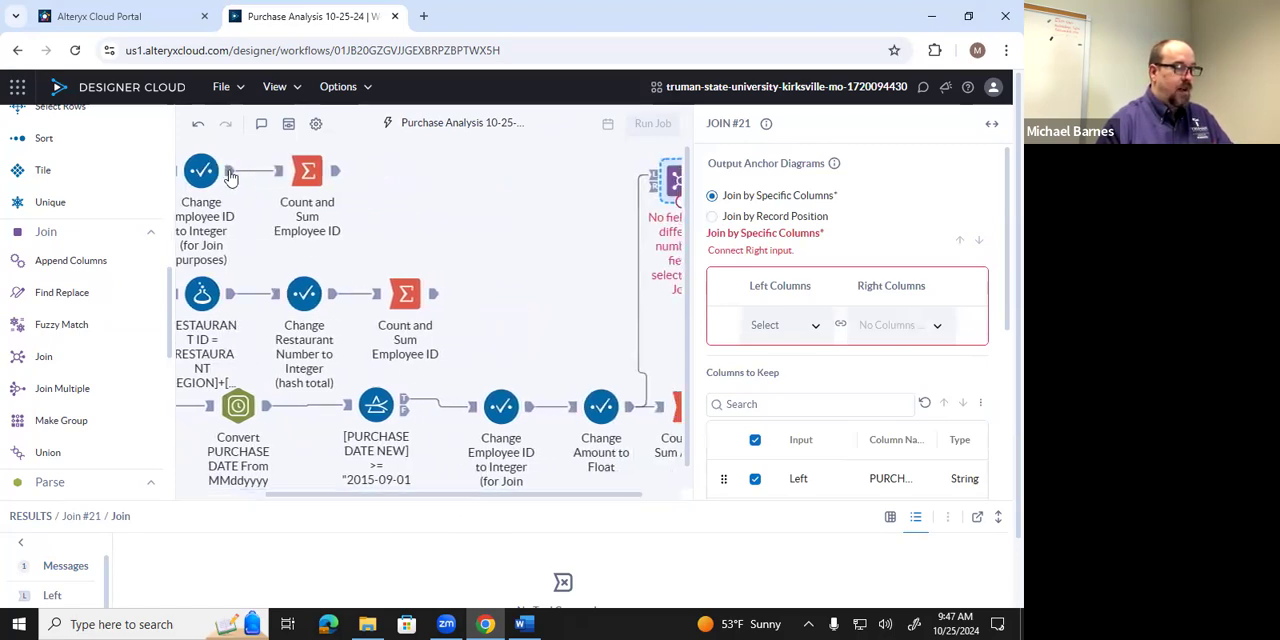
pyautogui.moveTo(230, 172); pyautogui.dragTo(650, 189)
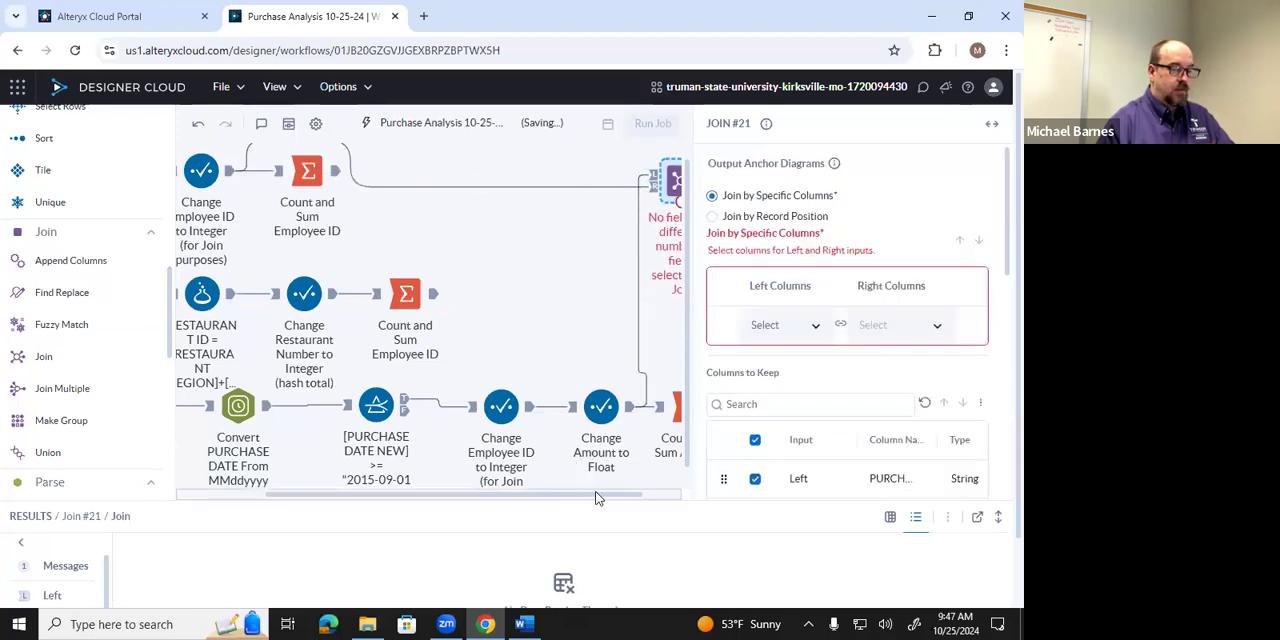
# Join the two inputs by specific columns, matching EMPLOYEE ID on the left with EMPLOYEE ID on the right.
pyautogui.moveTo(597, 497); pyautogui.dragTo(623, 497)
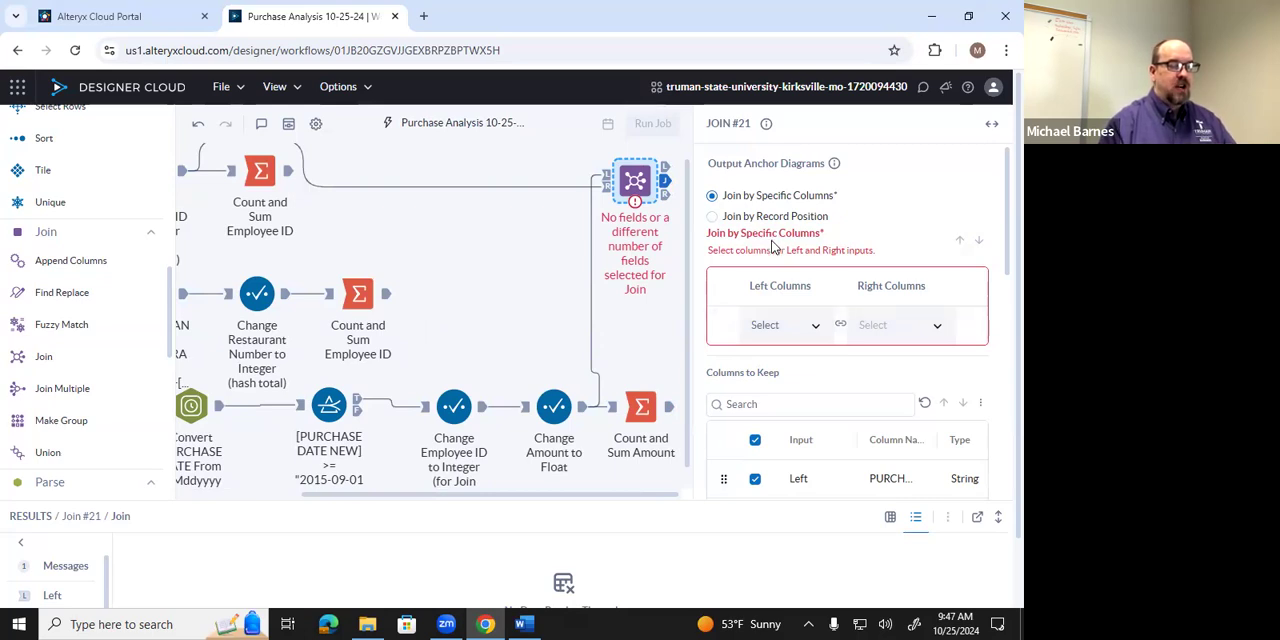
pyautogui.click(816, 329)
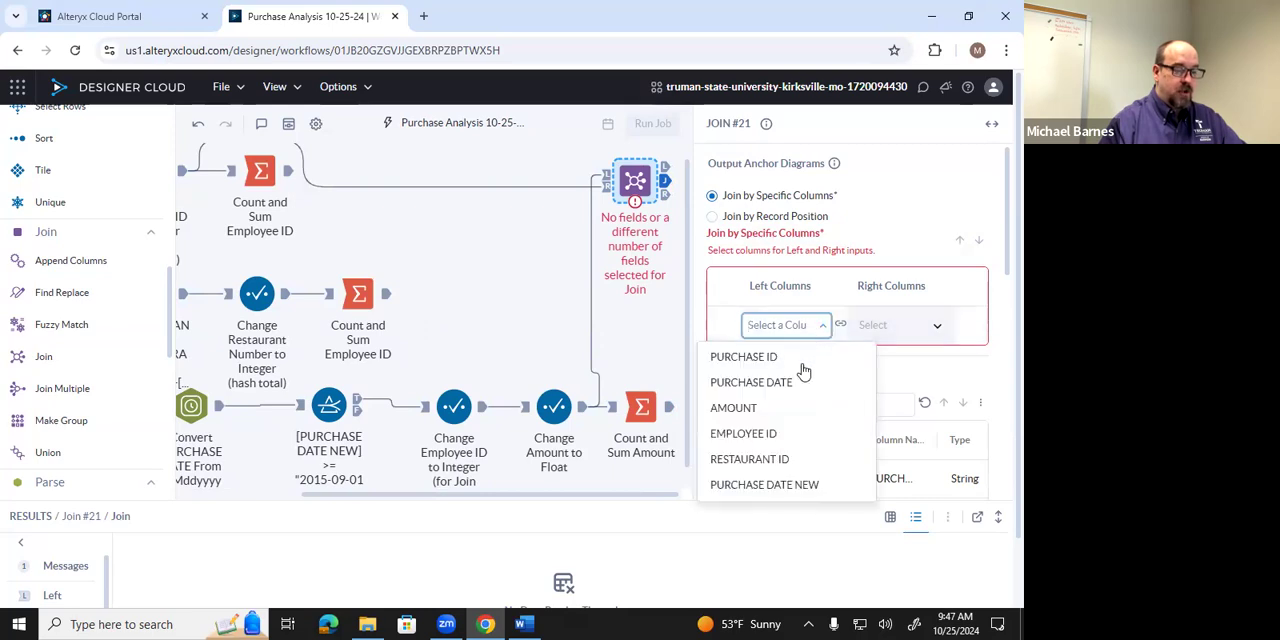
pyautogui.click(784, 432)
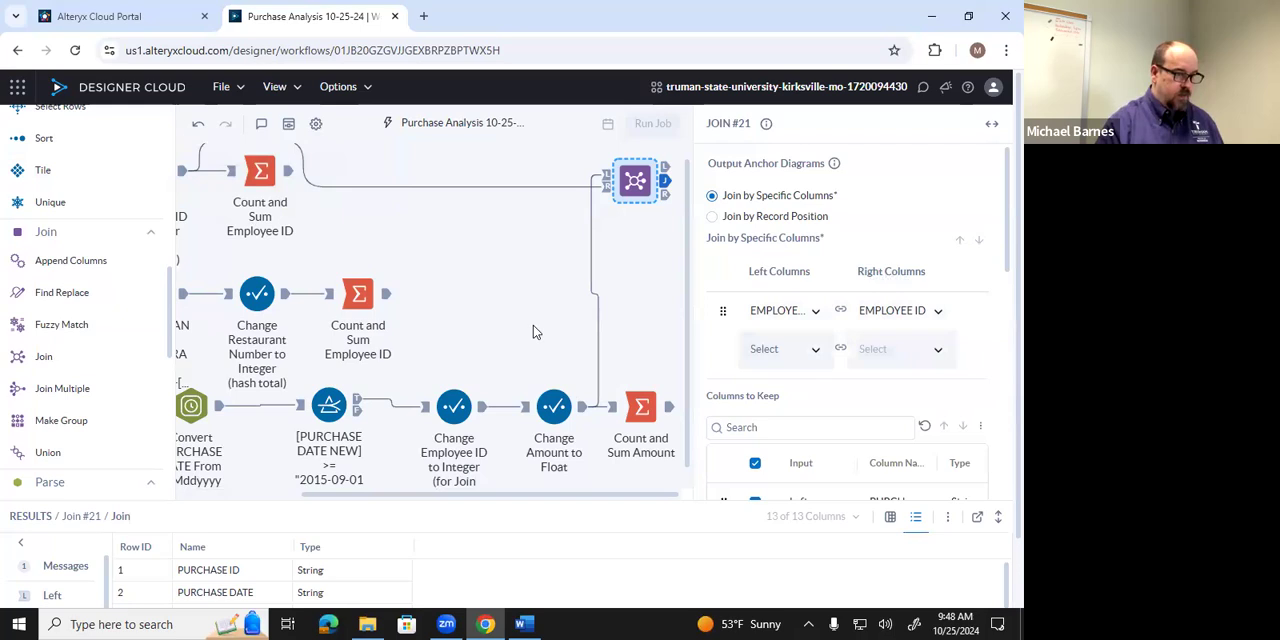
# Exclude the duplicate Right EMPLOYEE ID and the Left string column PURCHASE DATE from the Join's columns to keep.
pyautogui.scroll(-3, 533, 325)
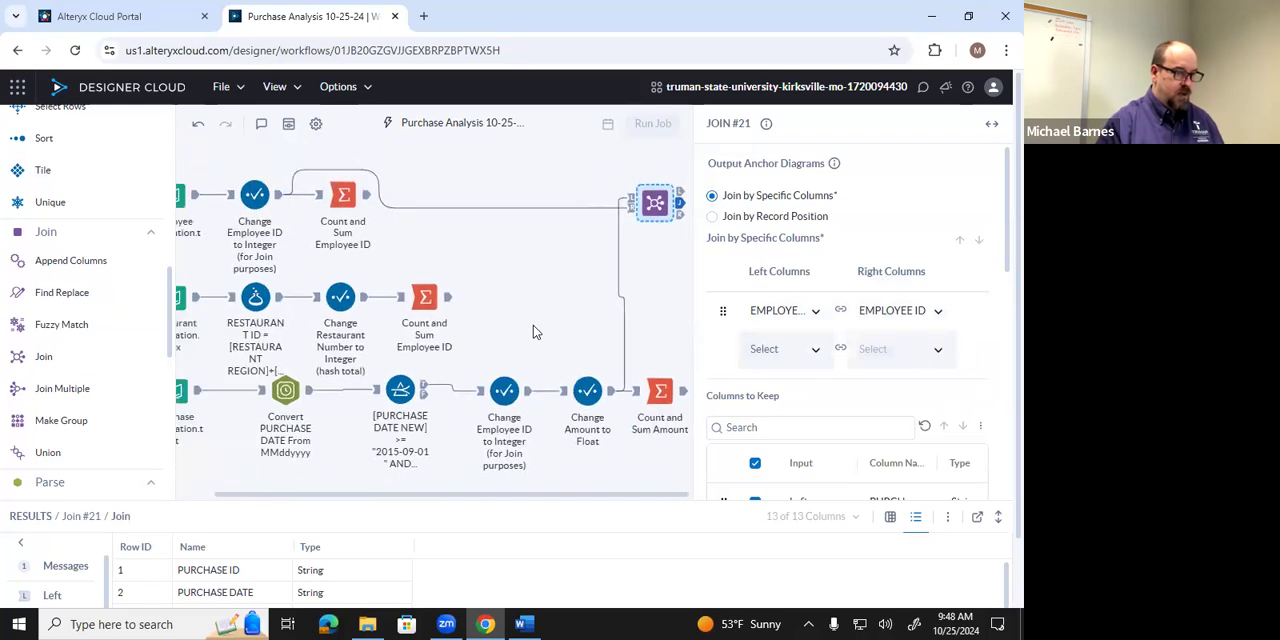
pyautogui.scroll(-2, 533, 325)
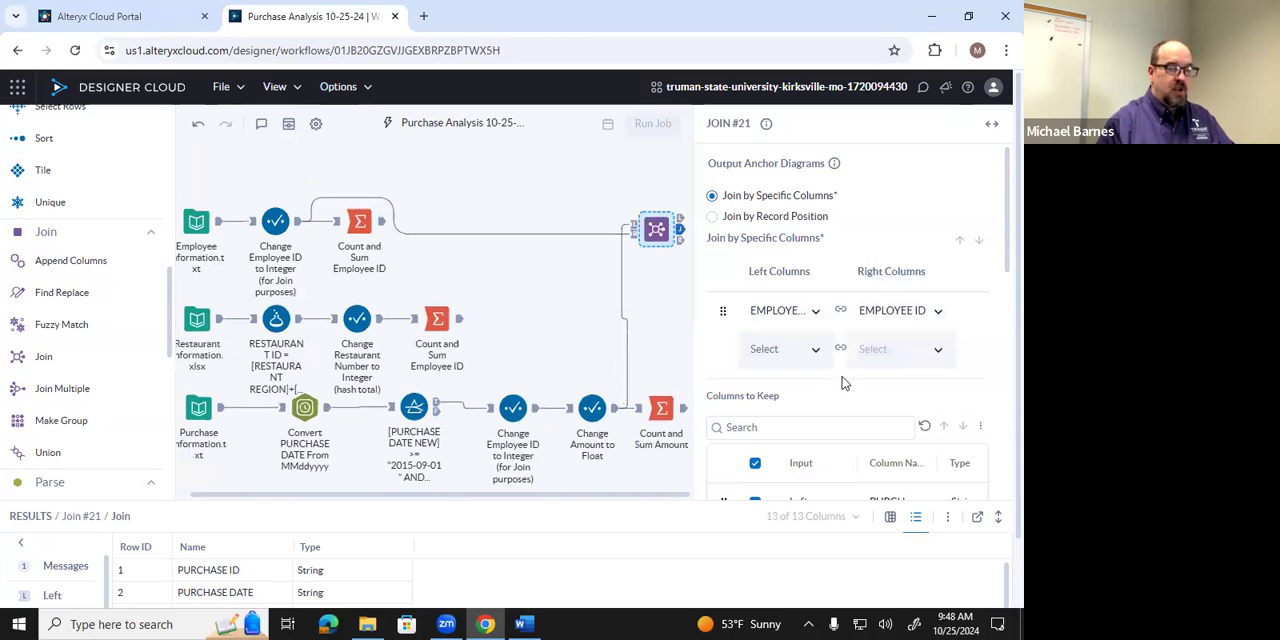
pyautogui.scroll(-1, 844, 384)
pyautogui.scroll(-3, 844, 384)
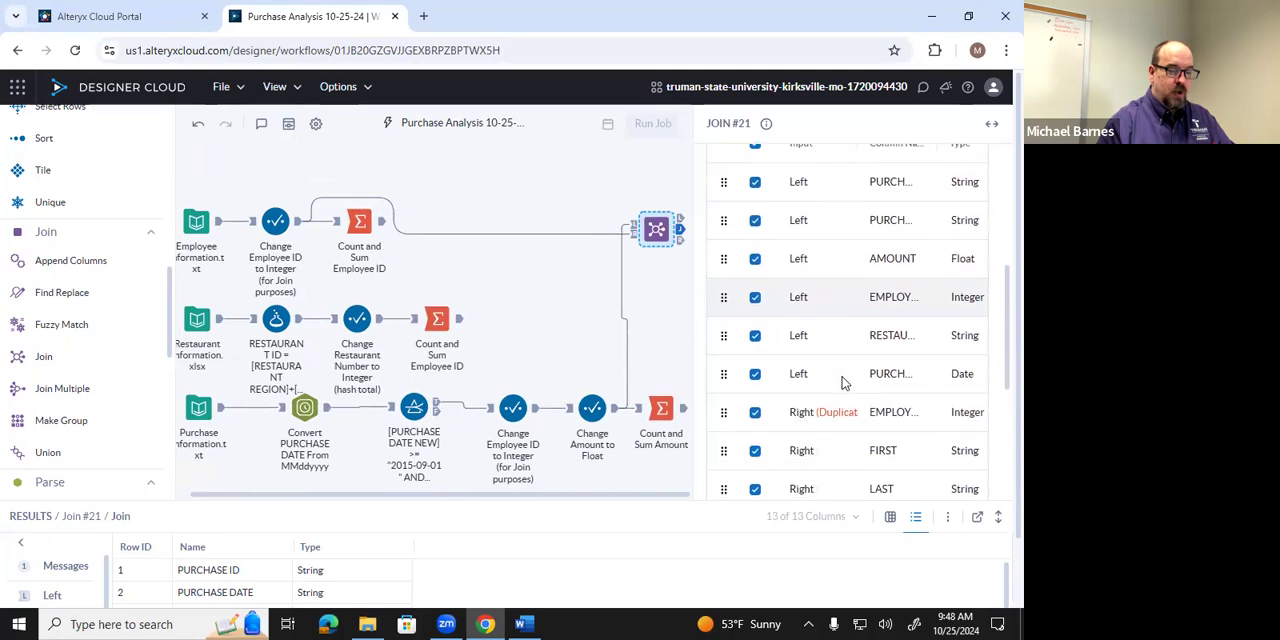
pyautogui.scroll(1, 844, 383)
pyautogui.scroll(-1, 844, 383)
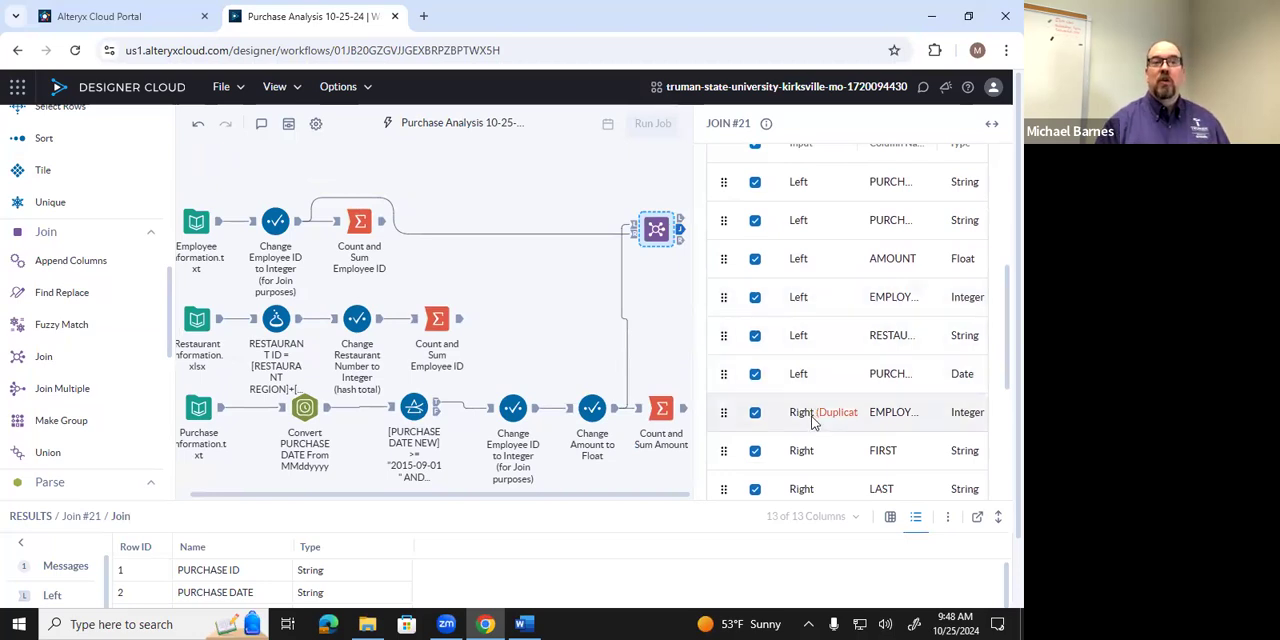
pyautogui.click(755, 413)
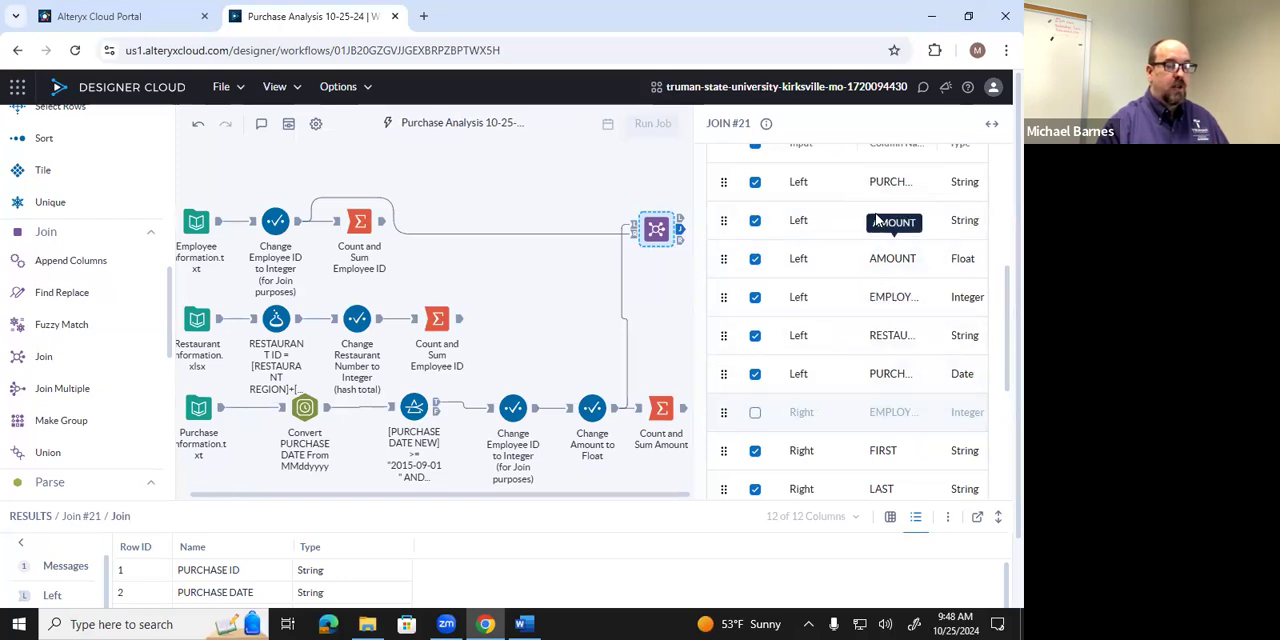
pyautogui.click(757, 224)
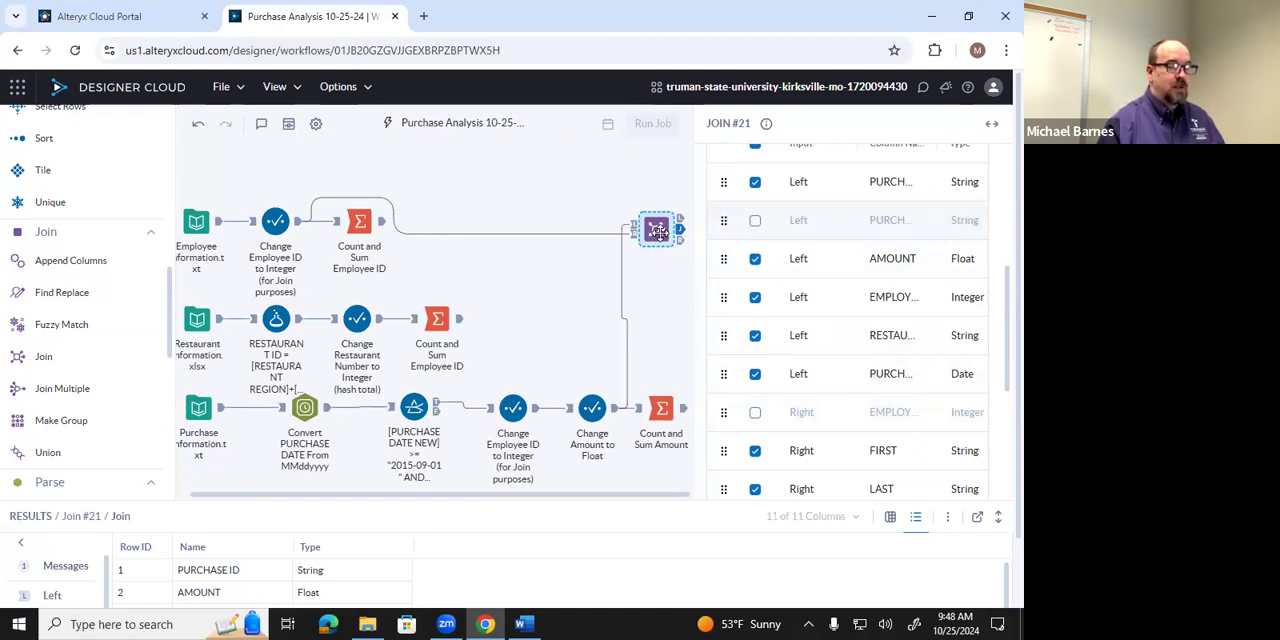
# Annotate the Join tool with "Join Purchases and Employee Files".
pyautogui.rightClick(659, 234)
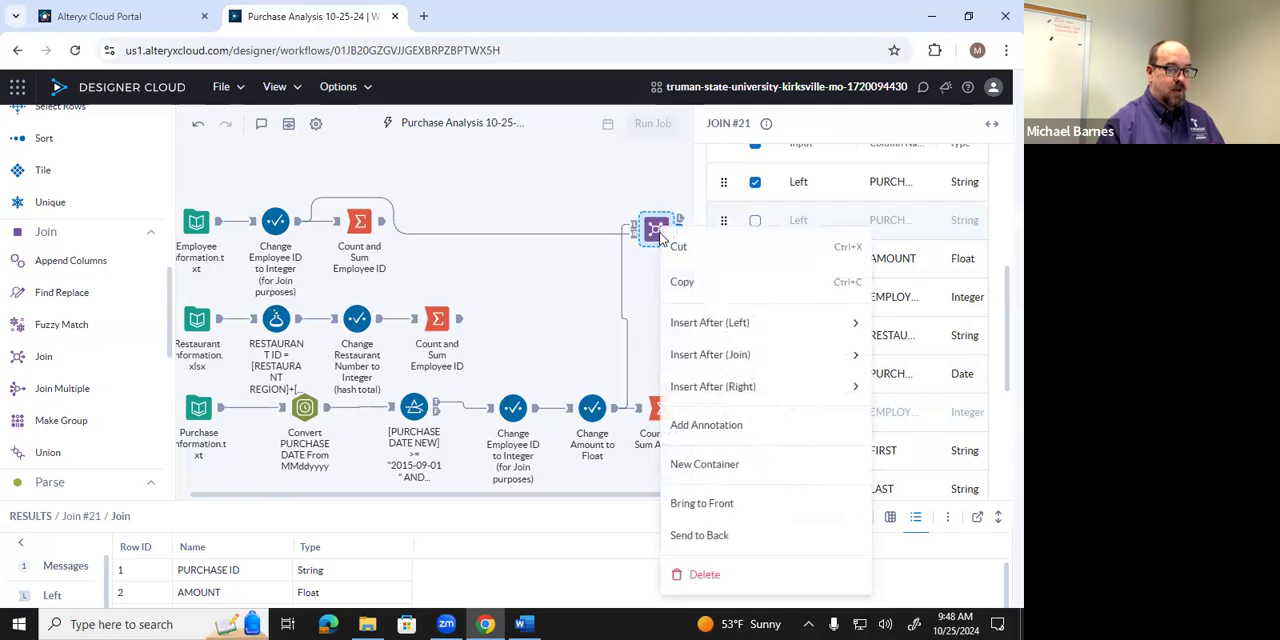
pyautogui.click(688, 424)
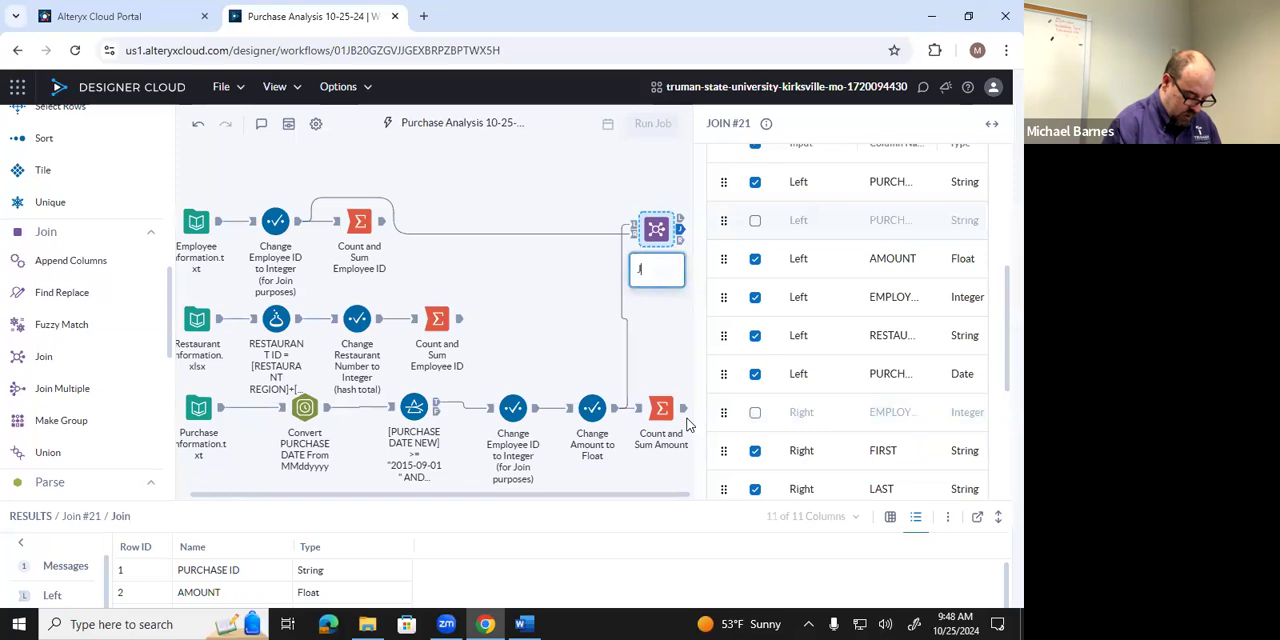
pyautogui.write('Join Purchases and')
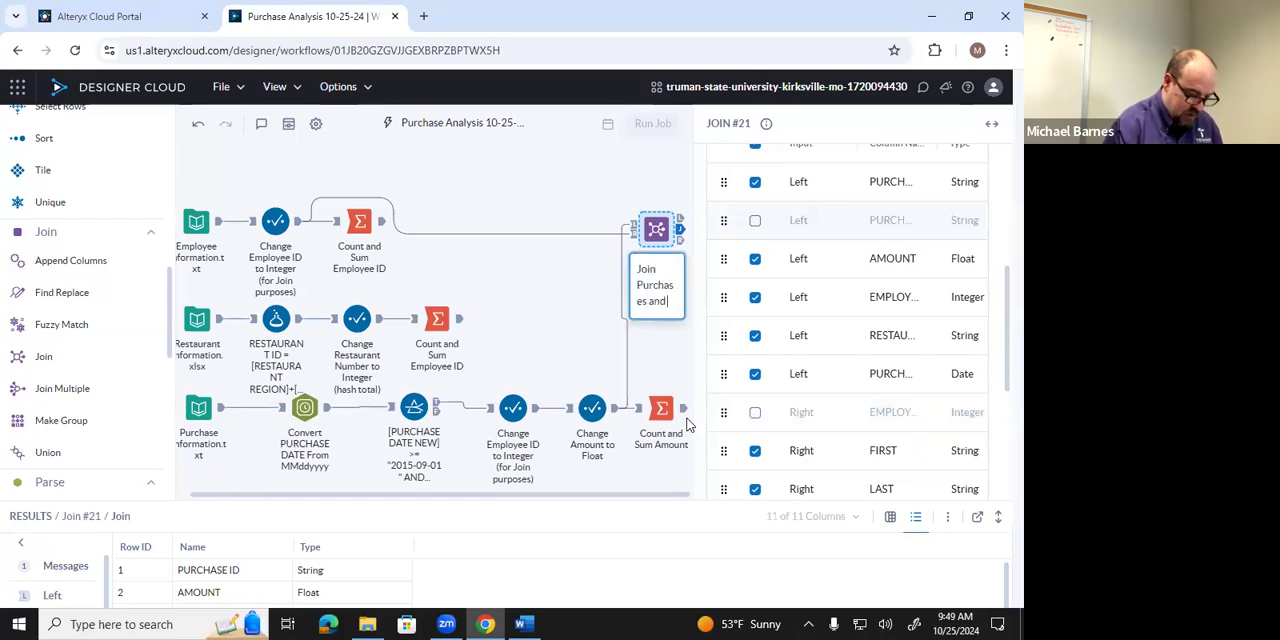
pyautogui.write(' Emp')
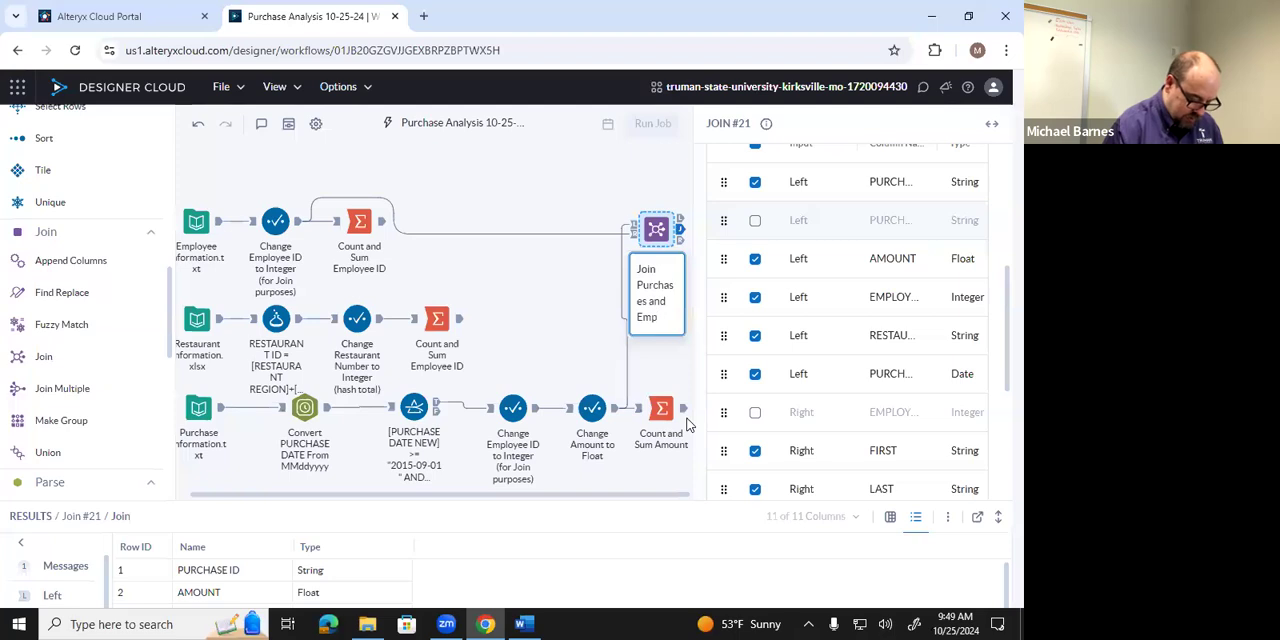
pyautogui.write('loyee')
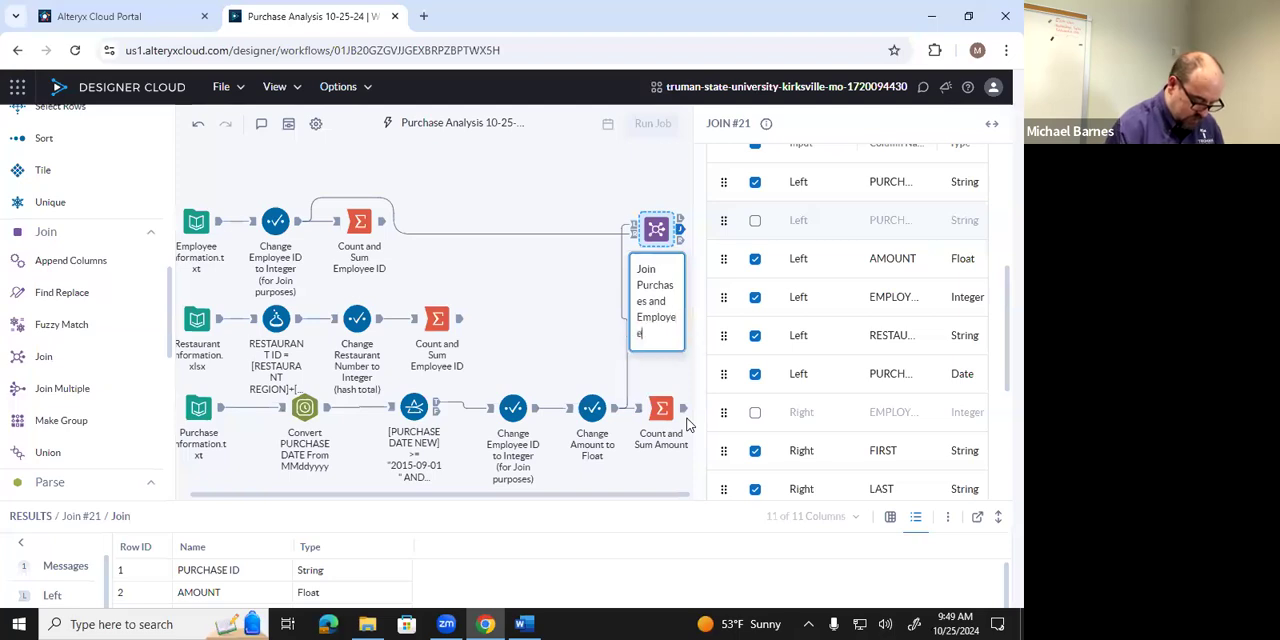
pyautogui.write(' Files')
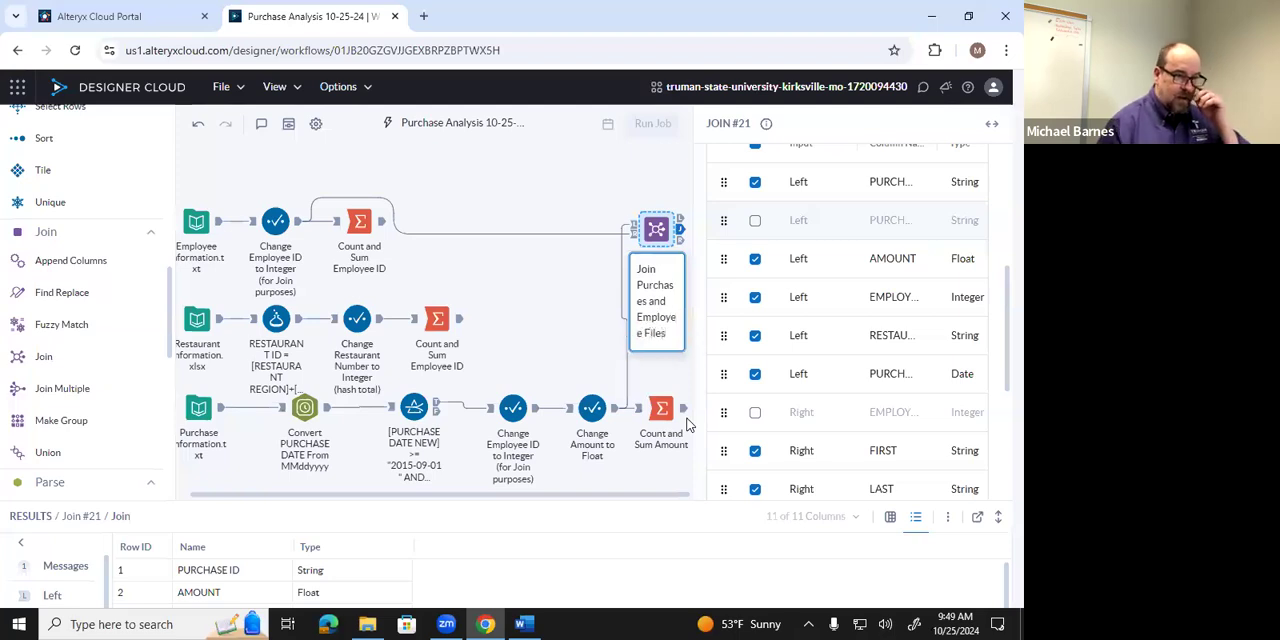
pyautogui.press('Return')
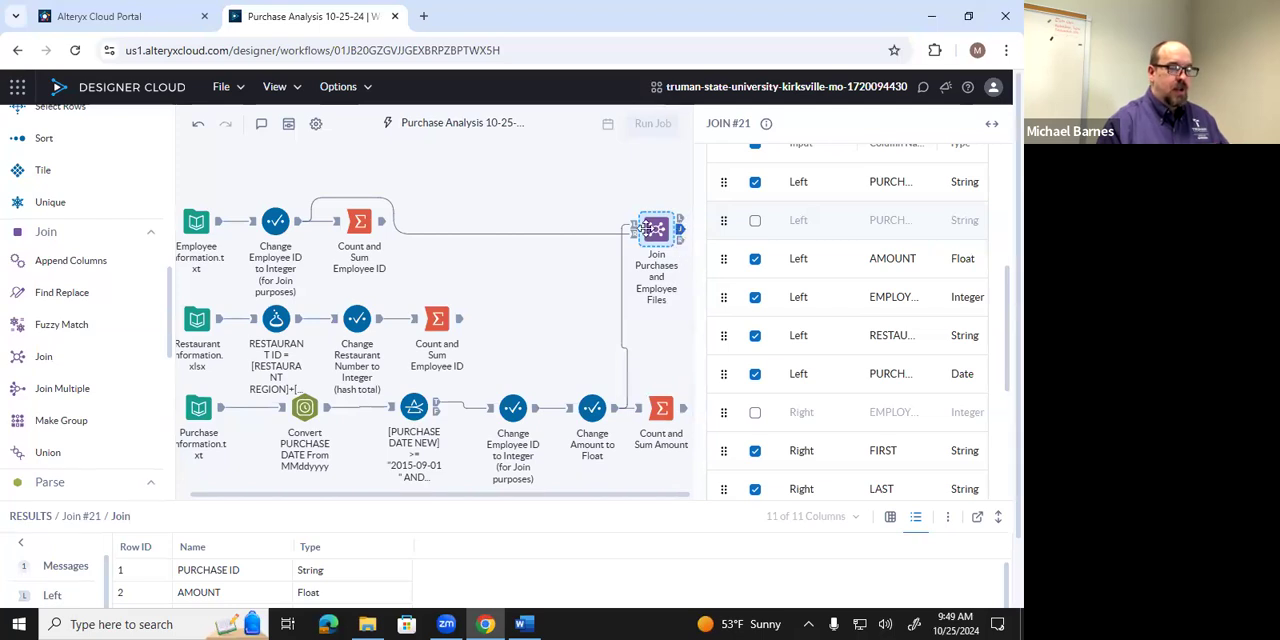
# Review the Join tool's settings and its joined records in Data View, checking the Left and Right outputs for unmatched records.
pyautogui.scroll(5, 739, 270)
pyautogui.scroll(-1, 745, 305)
pyautogui.scroll(2, 745, 305)
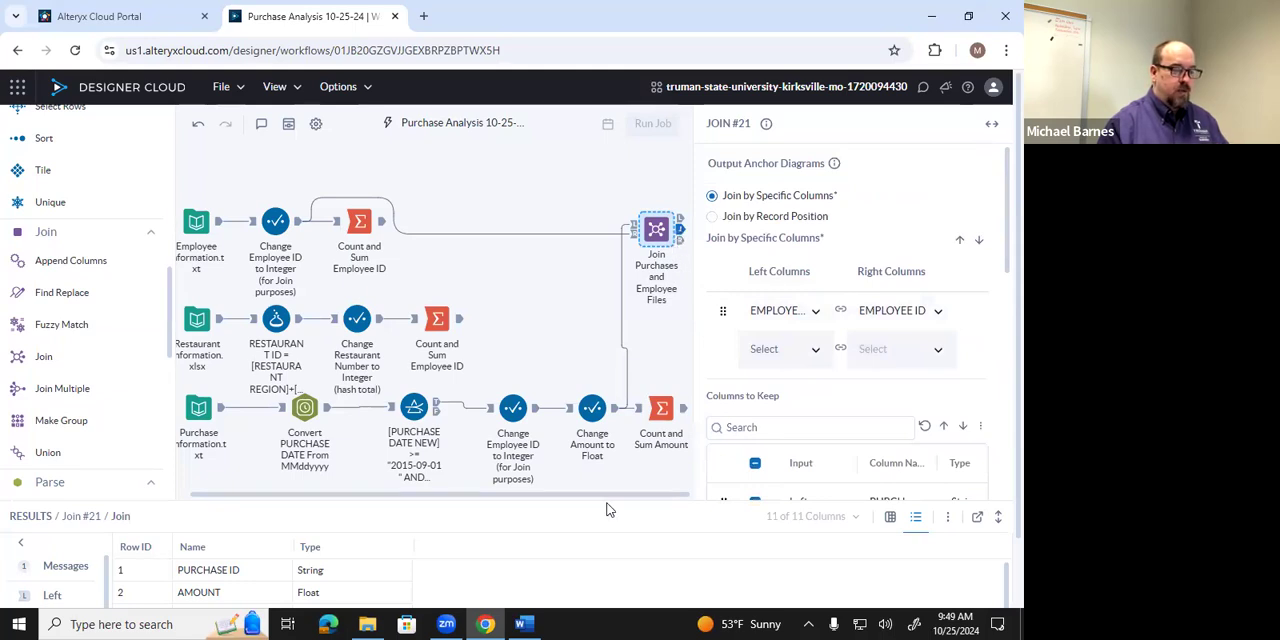
pyautogui.moveTo(606, 502); pyautogui.dragTo(611, 447)
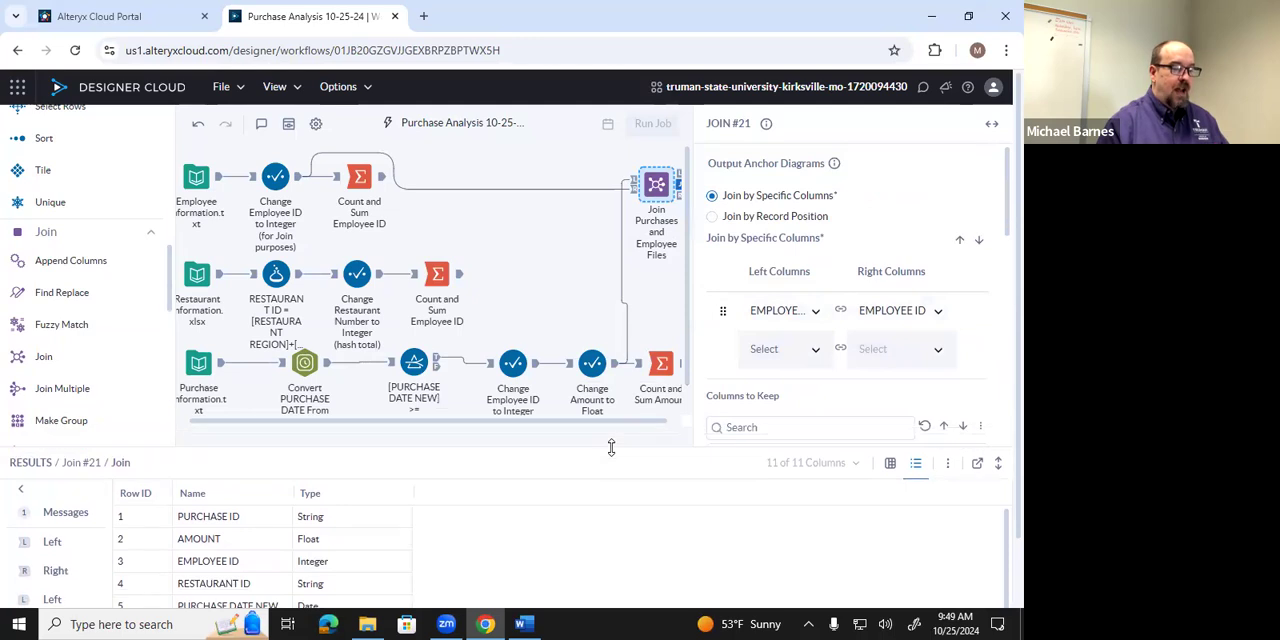
pyautogui.click(889, 463)
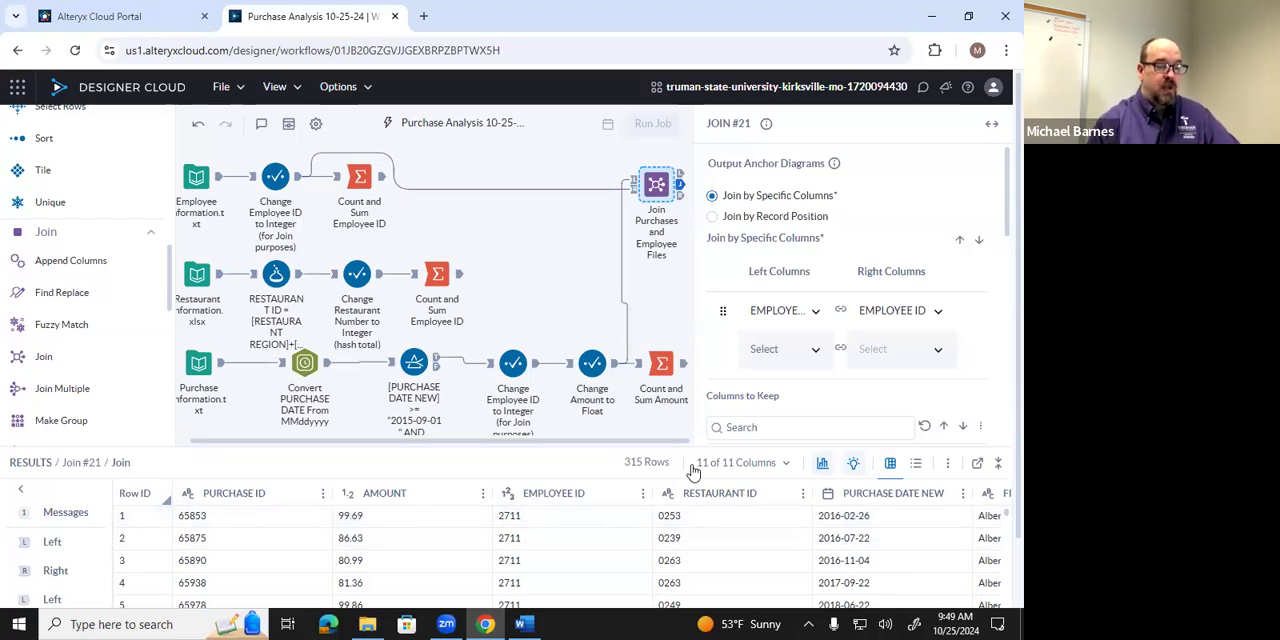
pyautogui.click(681, 176)
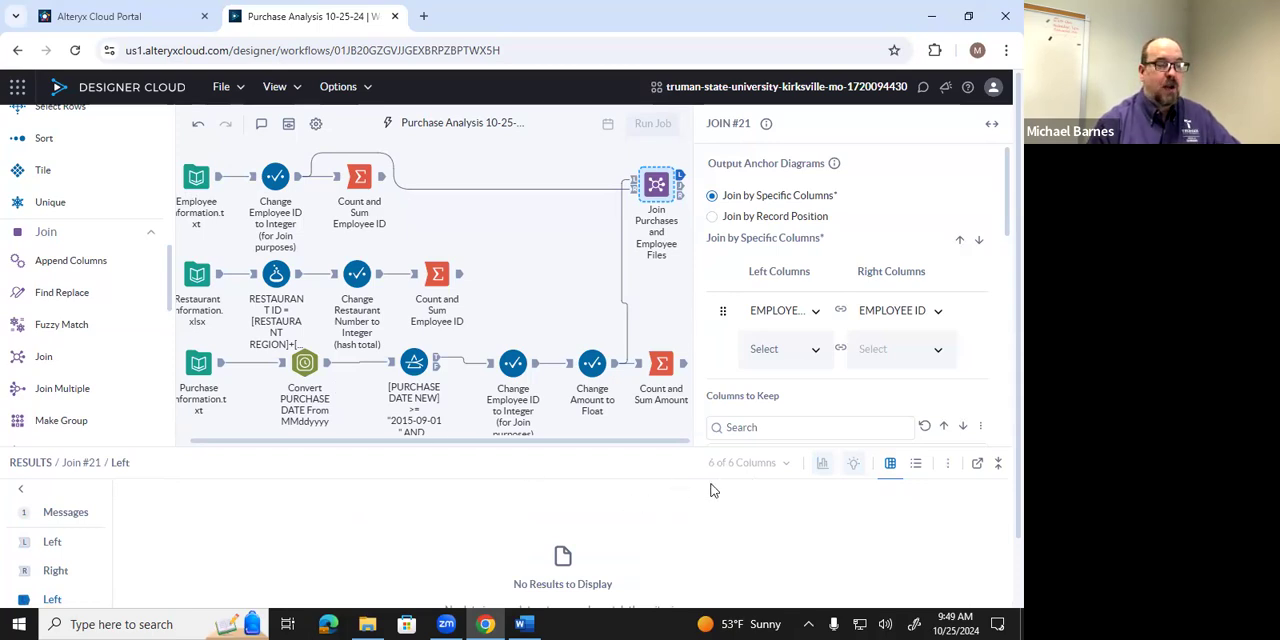
pyautogui.click(682, 197)
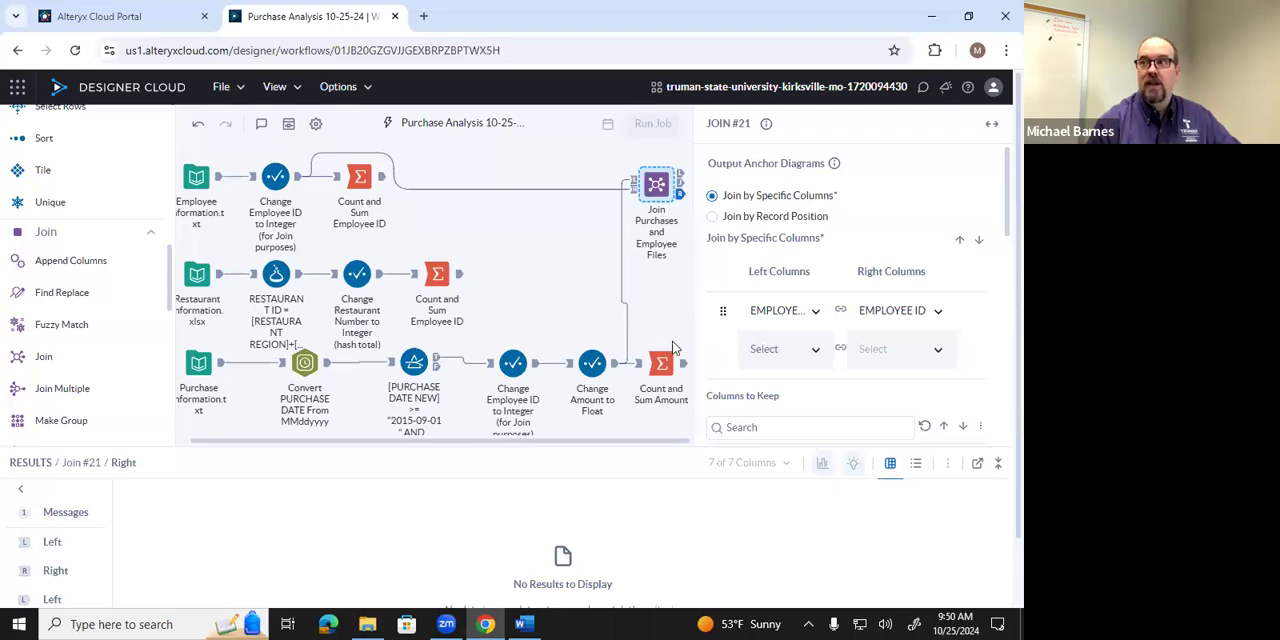
pyautogui.click(680, 187)
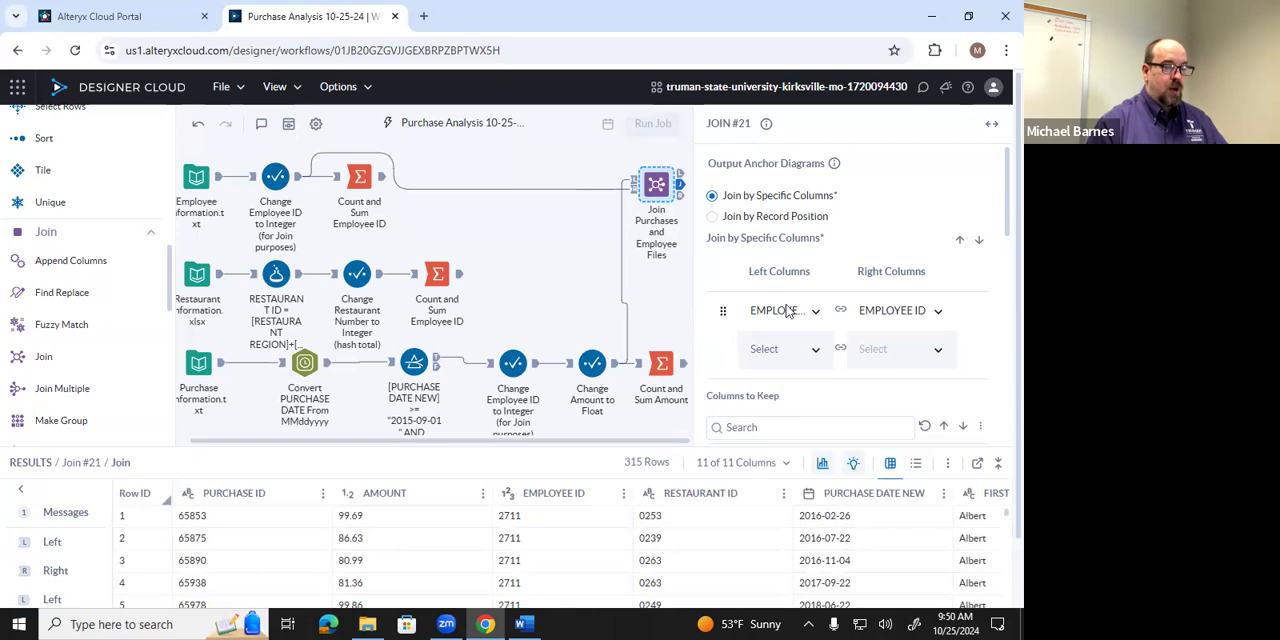
# Add a second Join tool fed by the first Join's joined output, connecting the RESTAURANT ID Formula tool's output to its Right input.
pyautogui.click(573, 270)
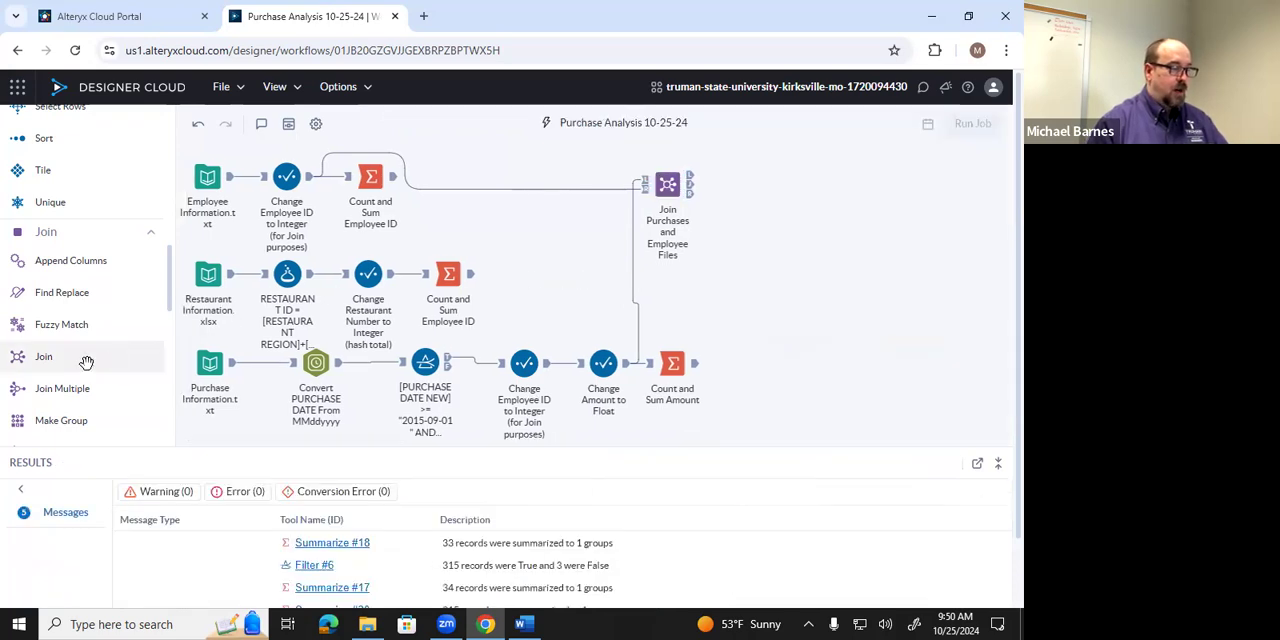
pyautogui.moveTo(75, 363); pyautogui.dragTo(825, 318)
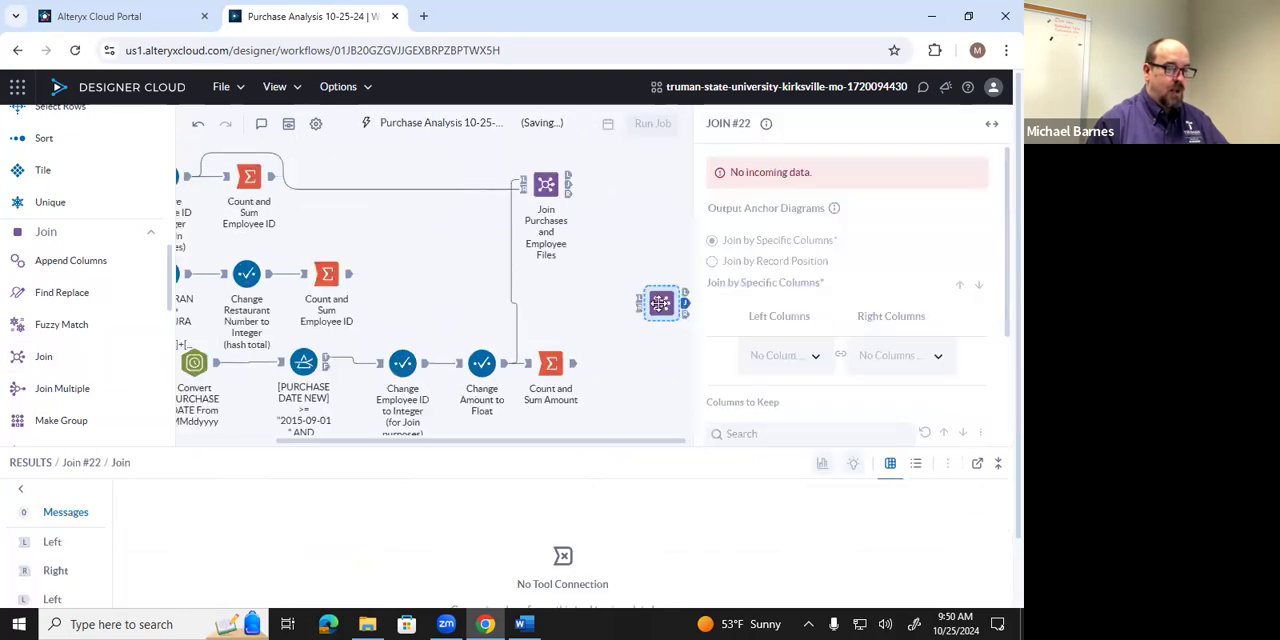
pyautogui.moveTo(648, 298); pyautogui.dragTo(632, 183)
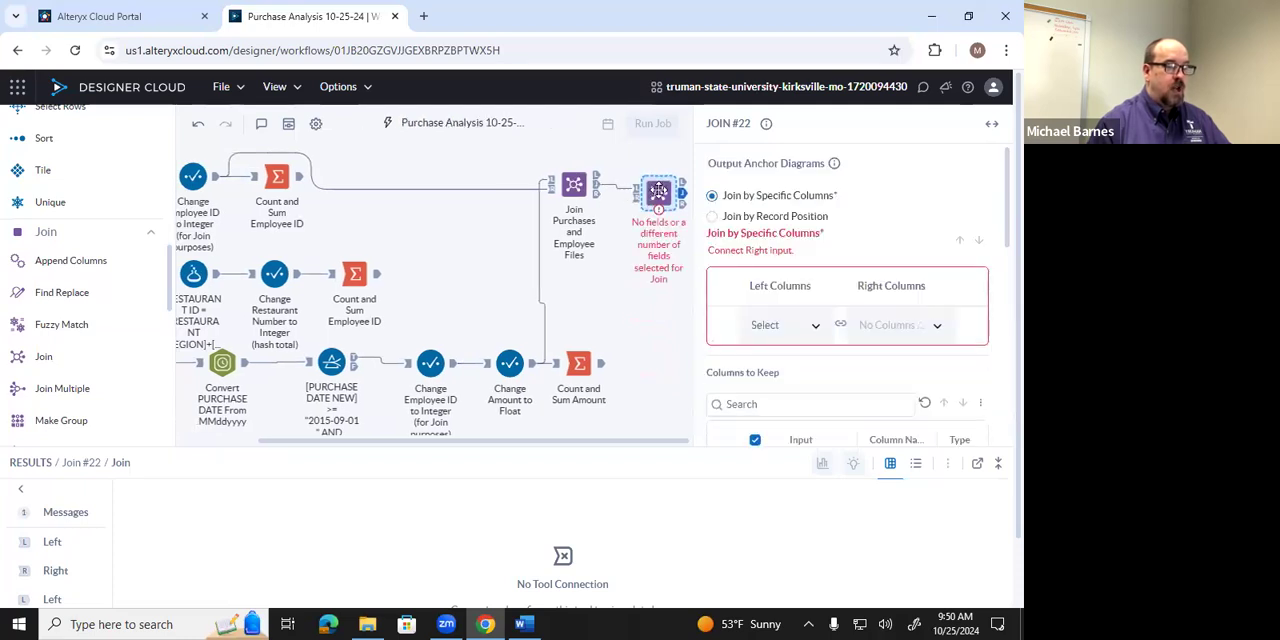
pyautogui.moveTo(658, 190); pyautogui.dragTo(654, 280)
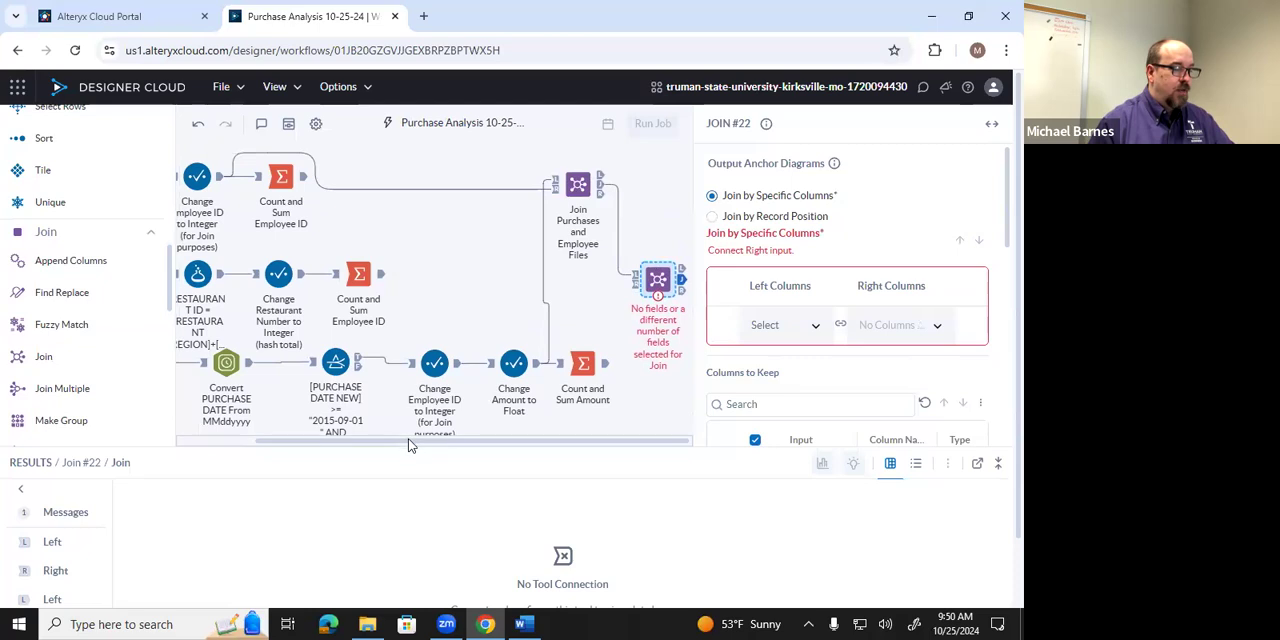
pyautogui.moveTo(405, 449); pyautogui.dragTo(394, 447)
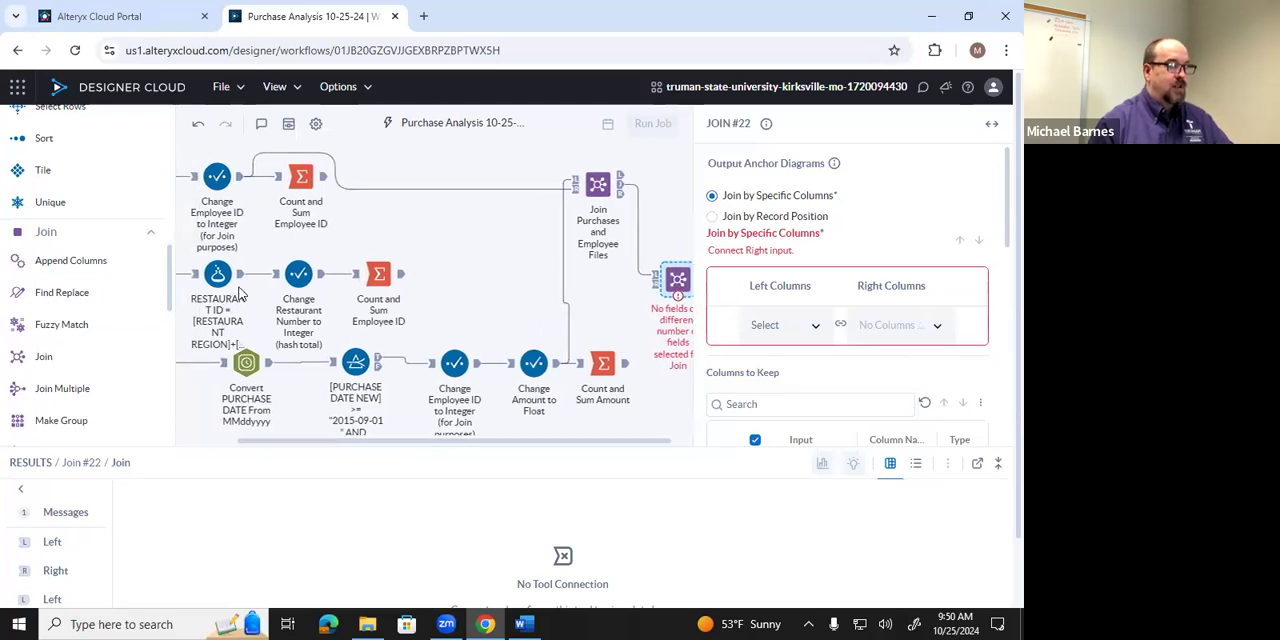
pyautogui.moveTo(238, 279); pyautogui.dragTo(658, 285)
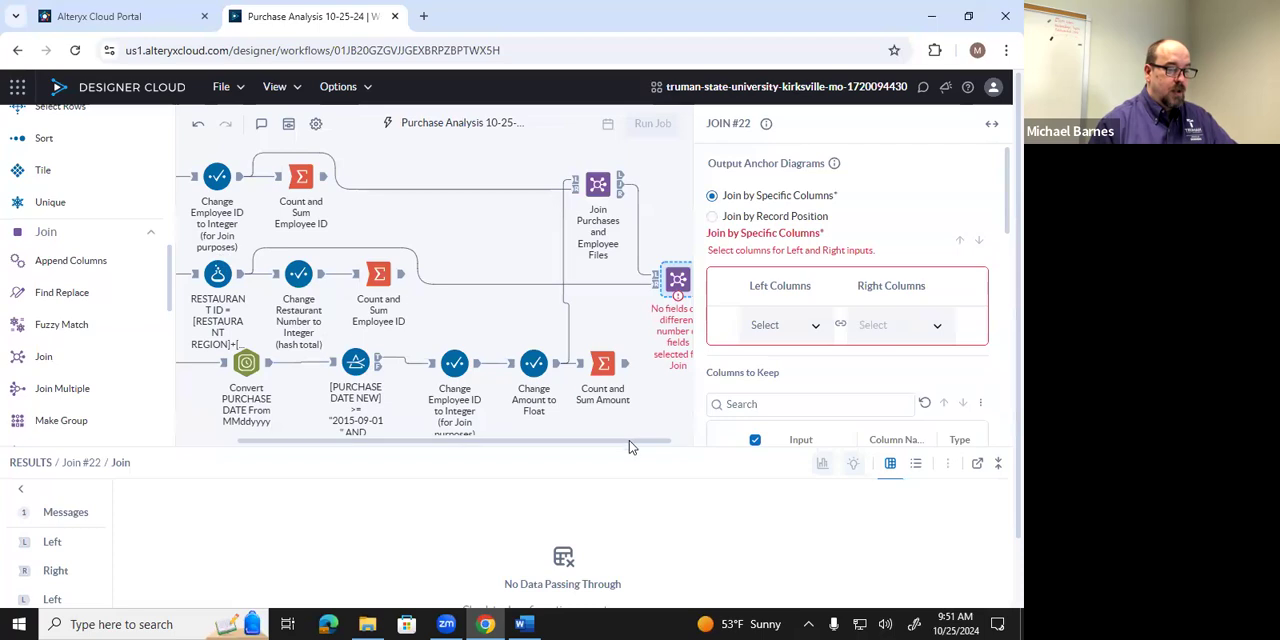
# Join the two inputs by specific columns, matching RESTAURANT ID on the left with RESTAURANT ID on the right.
pyautogui.moveTo(647, 442); pyautogui.dragTo(663, 445)
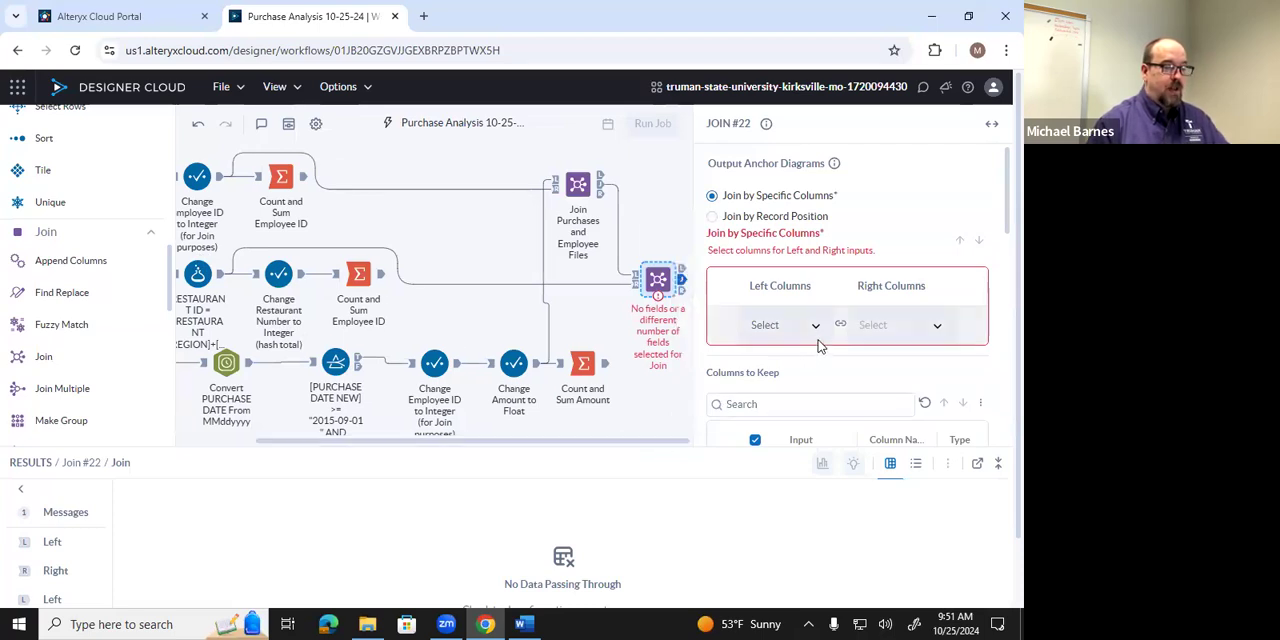
pyautogui.moveTo(588, 443); pyautogui.dragTo(656, 462)
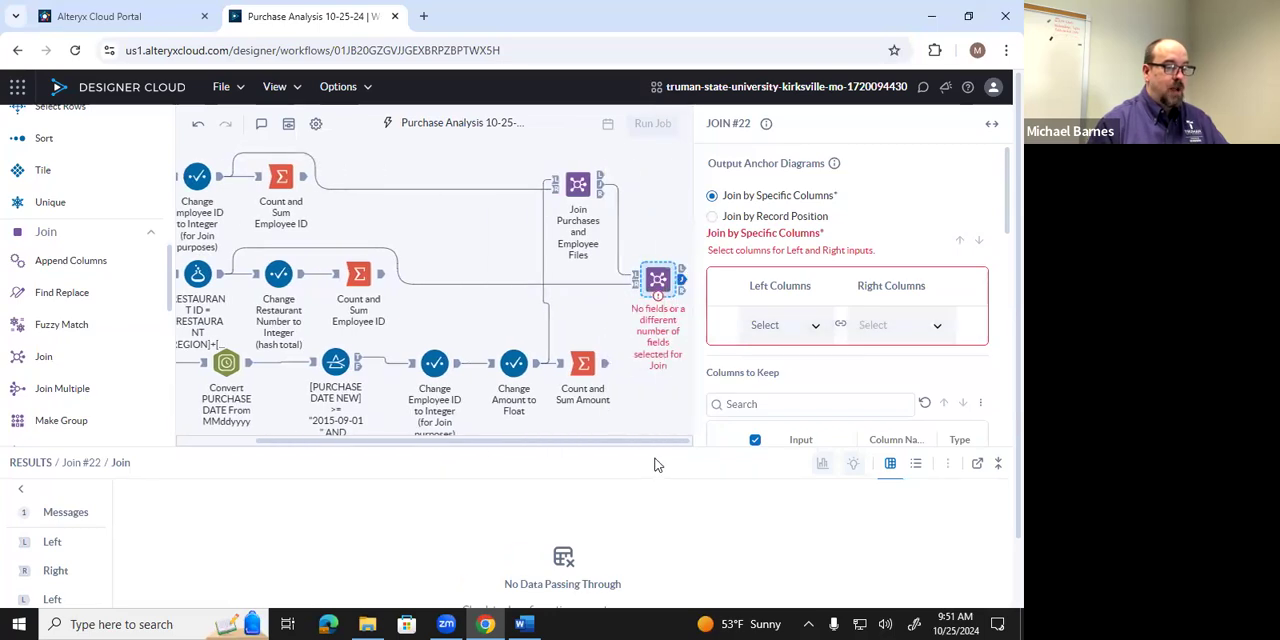
pyautogui.click(818, 330)
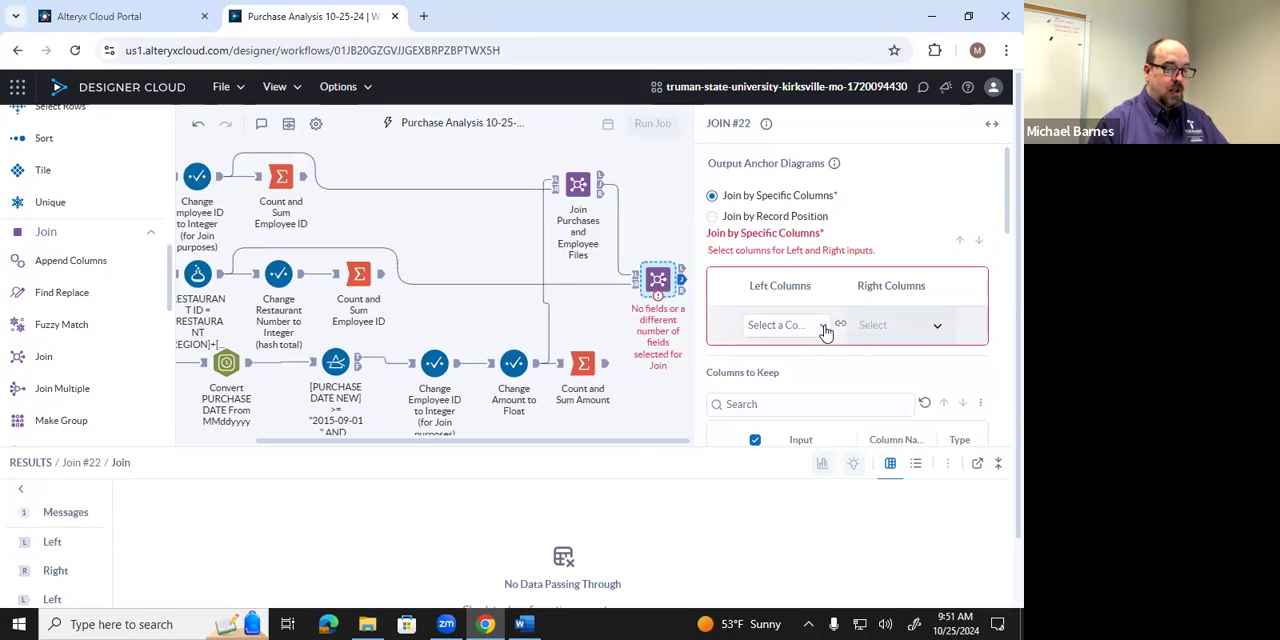
pyautogui.click(824, 329)
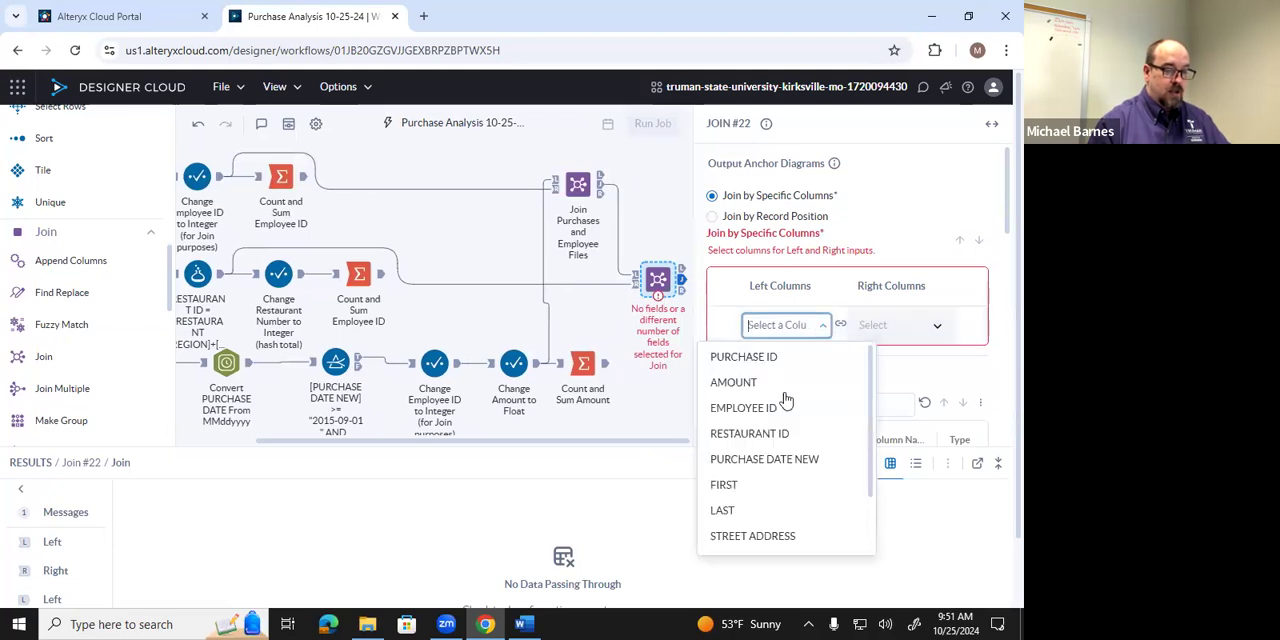
pyautogui.click(771, 433)
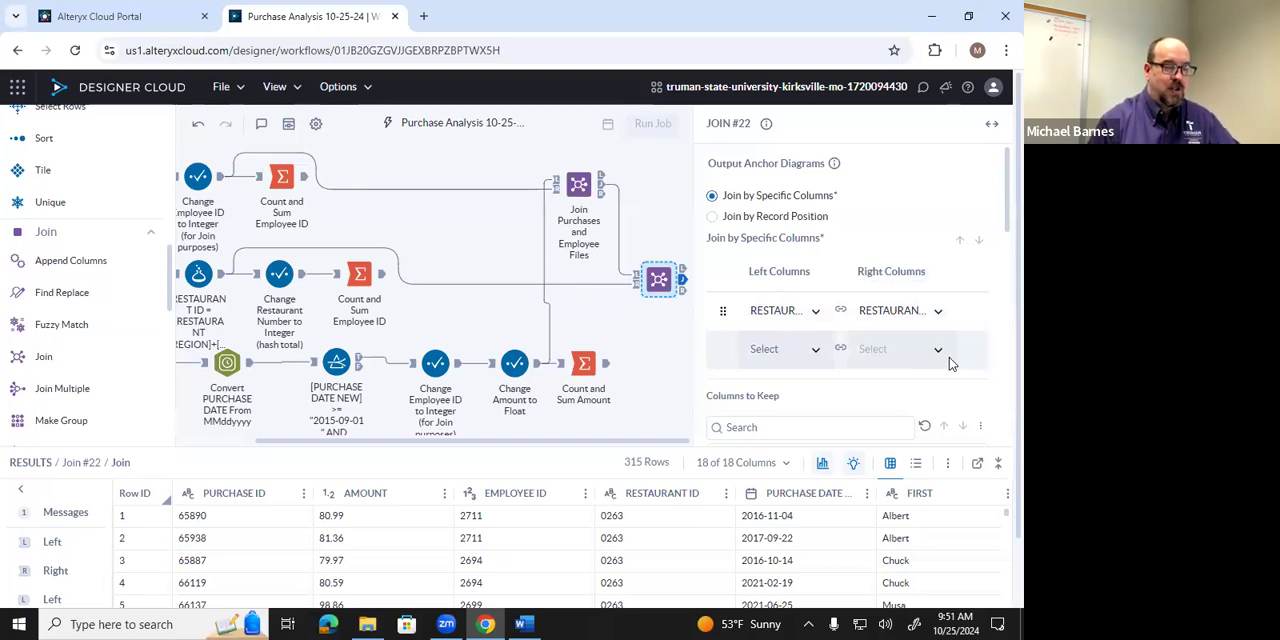
pyautogui.scroll(-2, 950, 364)
pyautogui.scroll(2, 869, 362)
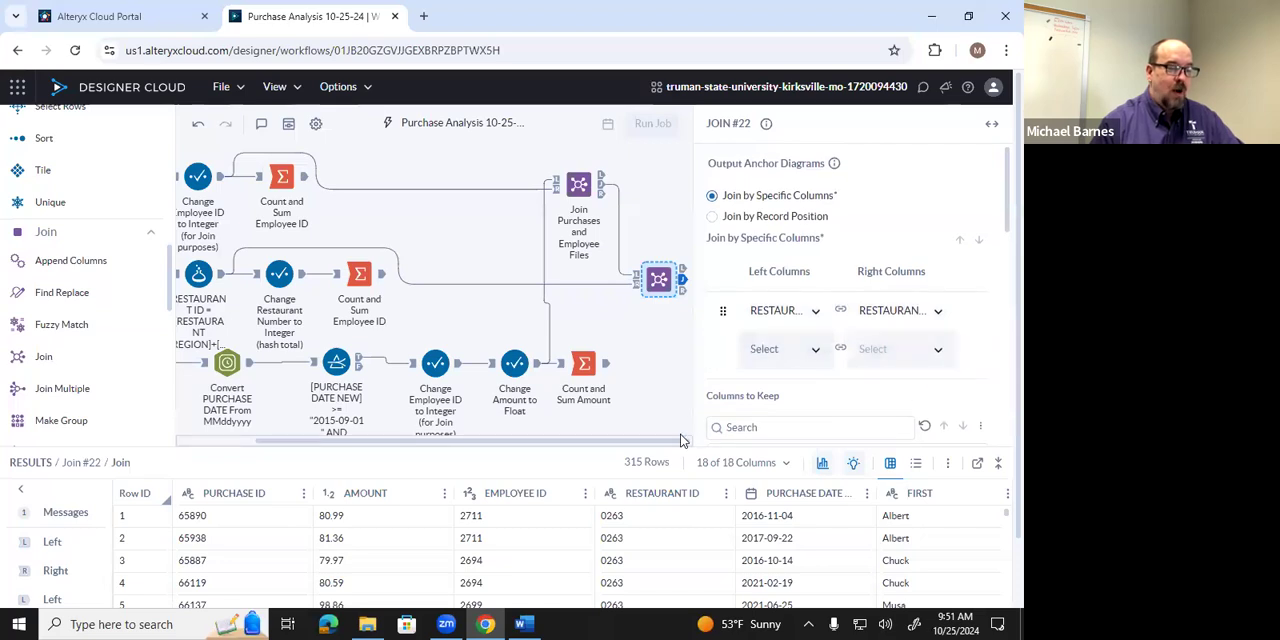
# Annotate the second Join tool with "Join All Files".
pyautogui.rightClick(662, 282)
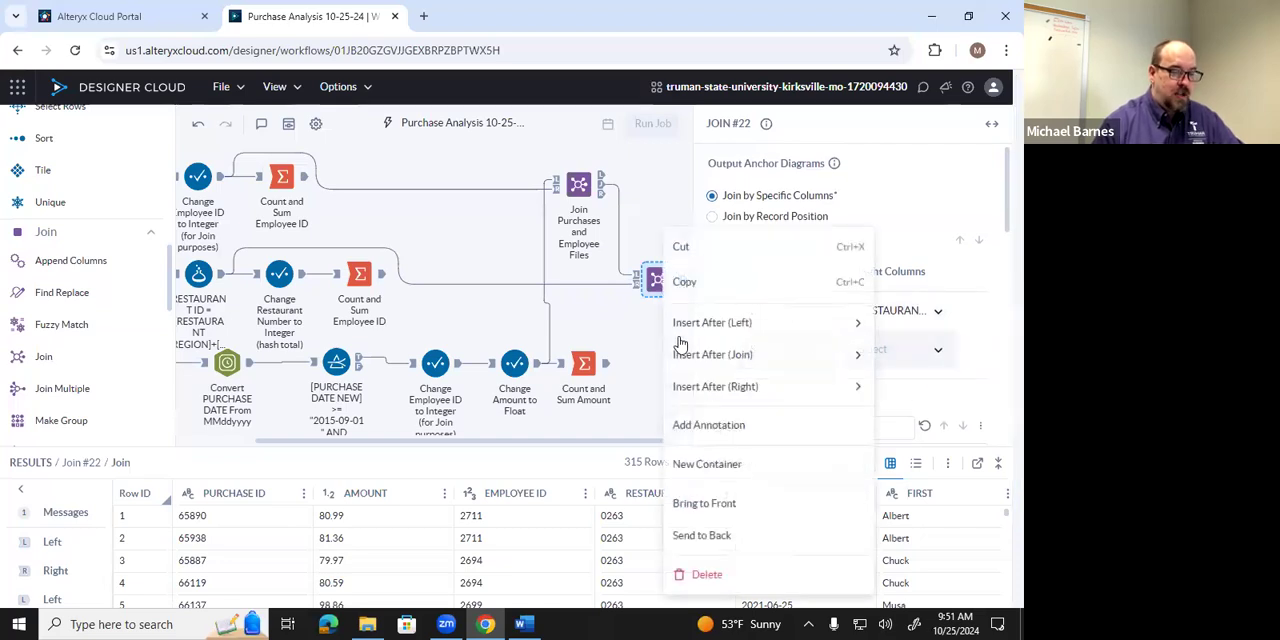
pyautogui.click(705, 430)
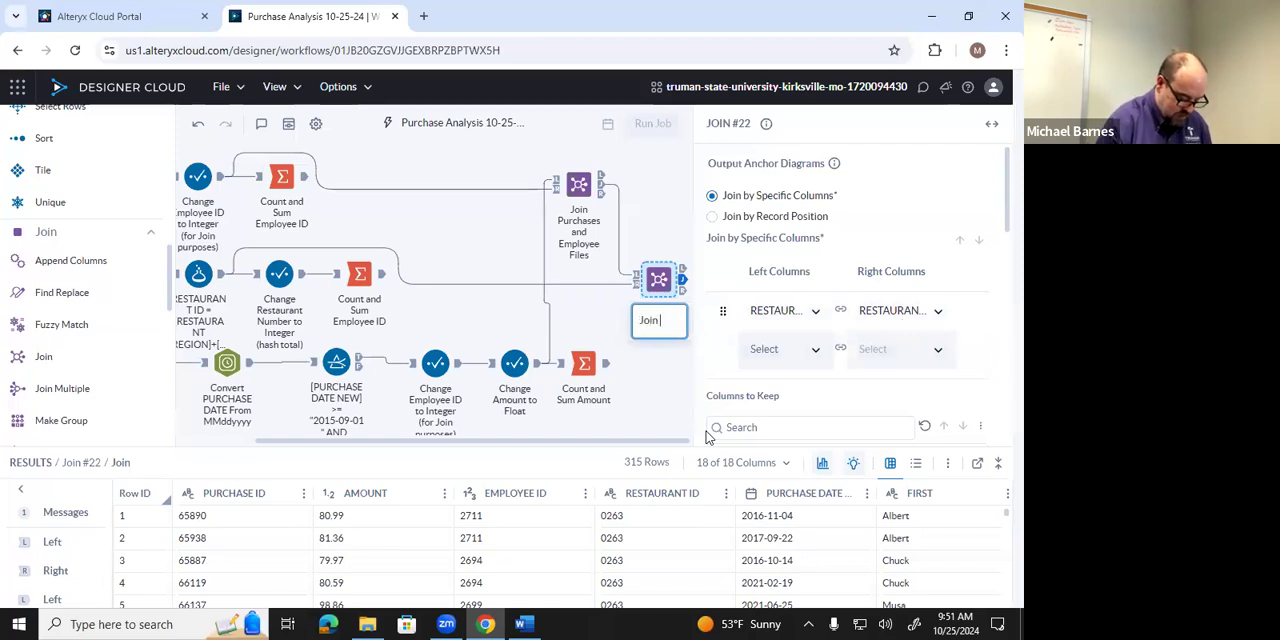
pyautogui.write('Join All Files')
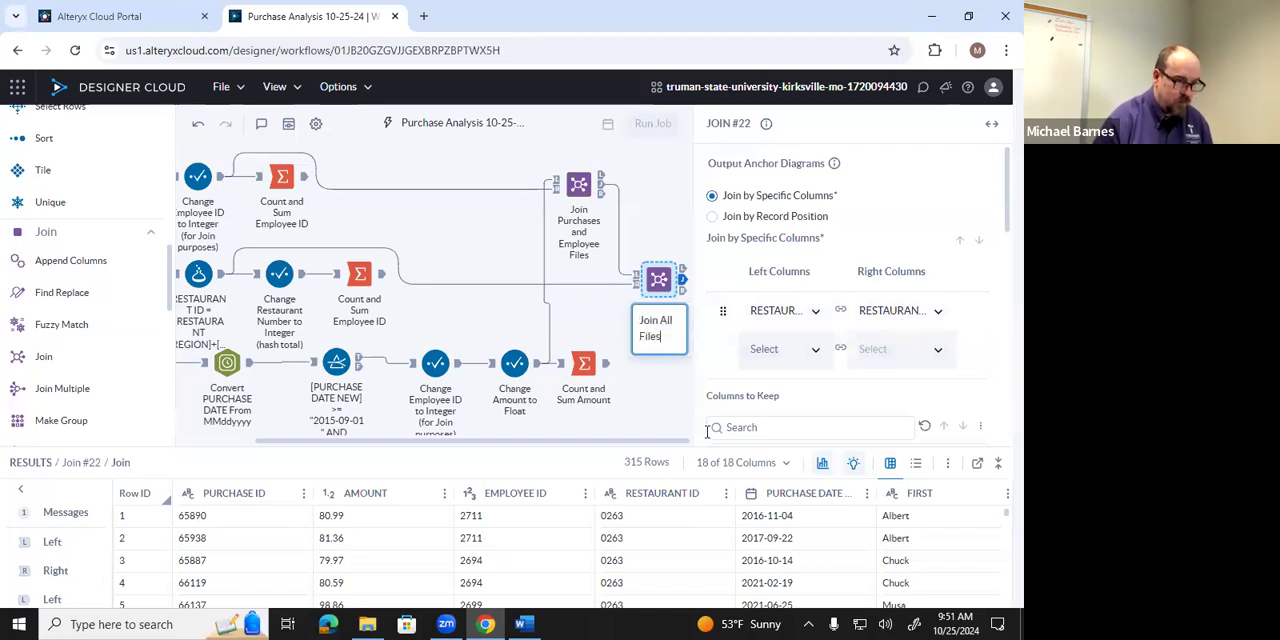
pyautogui.click(707, 432)
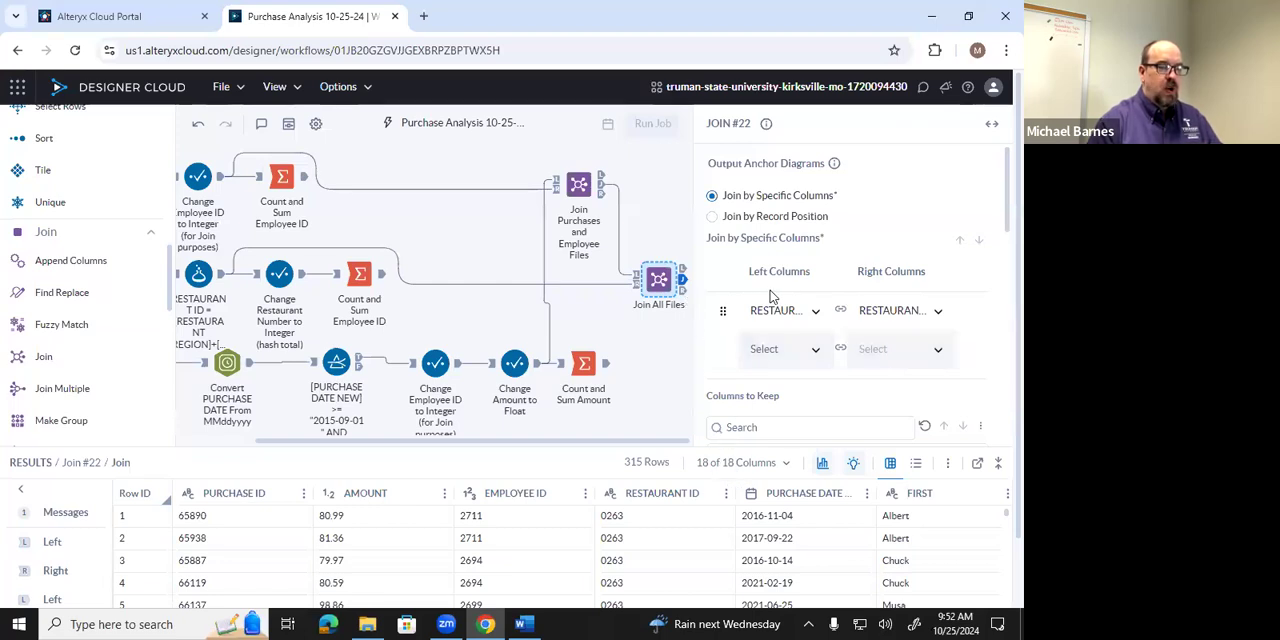
# Exclude the duplicate Right RESTAURANT ID column from the second Join's columns to keep.
pyautogui.scroll(-5, 770, 296)
pyautogui.scroll(-5, 770, 296)
pyautogui.scroll(-5, 969, 358)
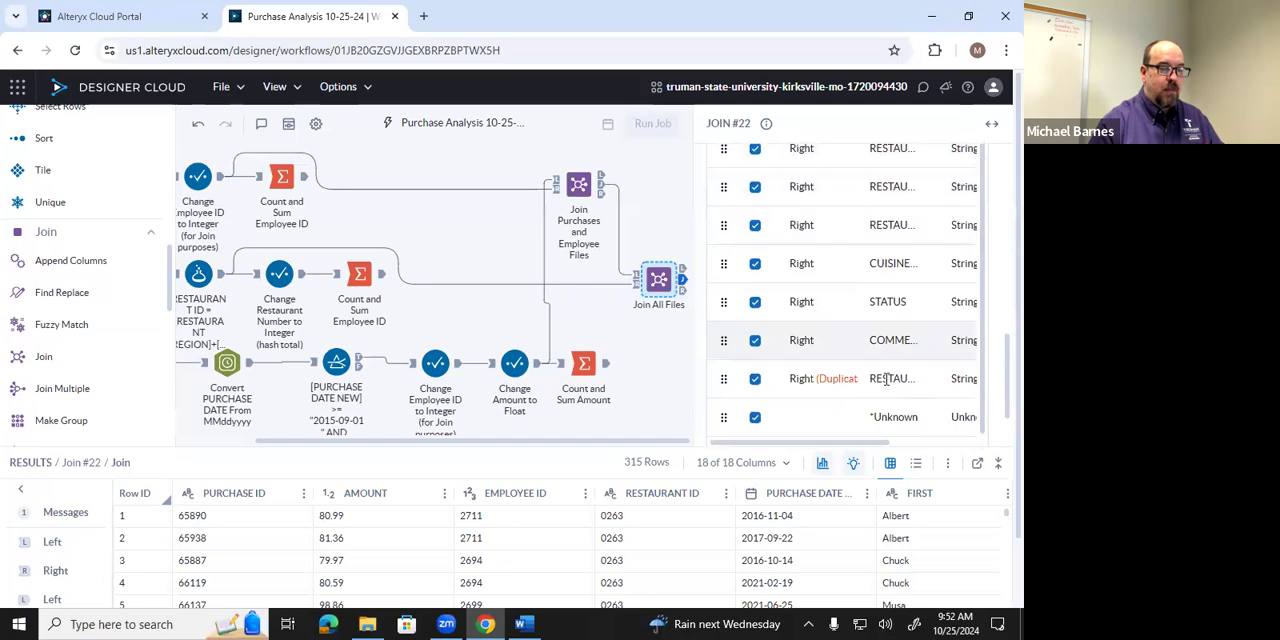
pyautogui.click(756, 379)
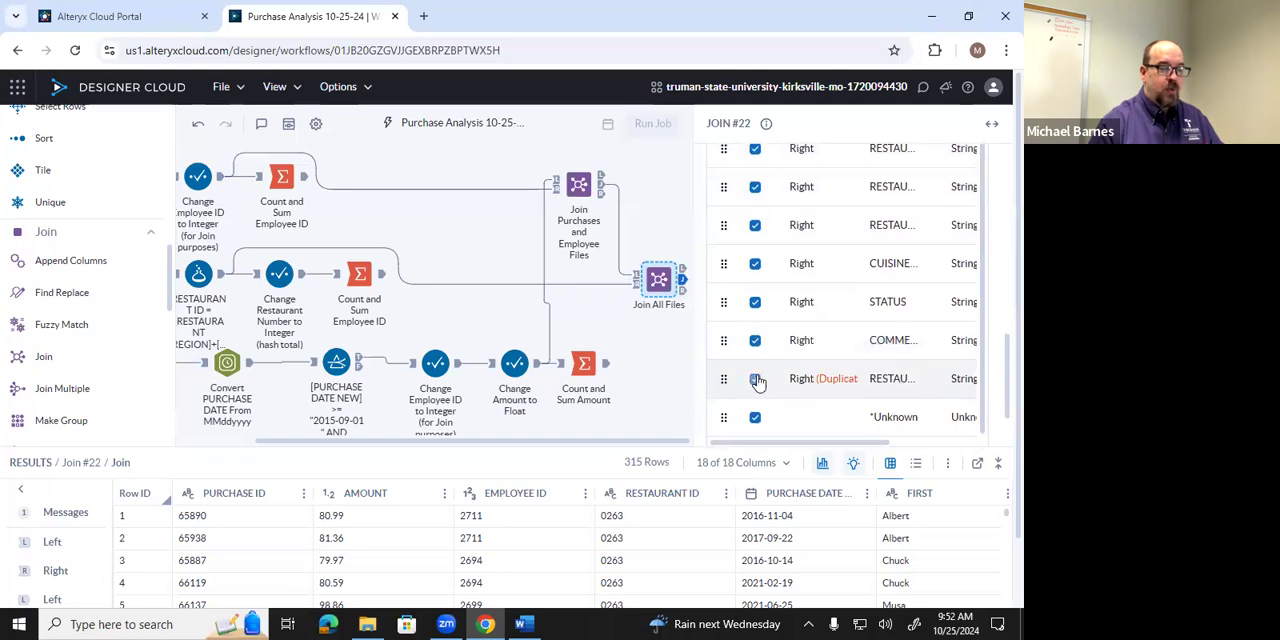
pyautogui.click(755, 379)
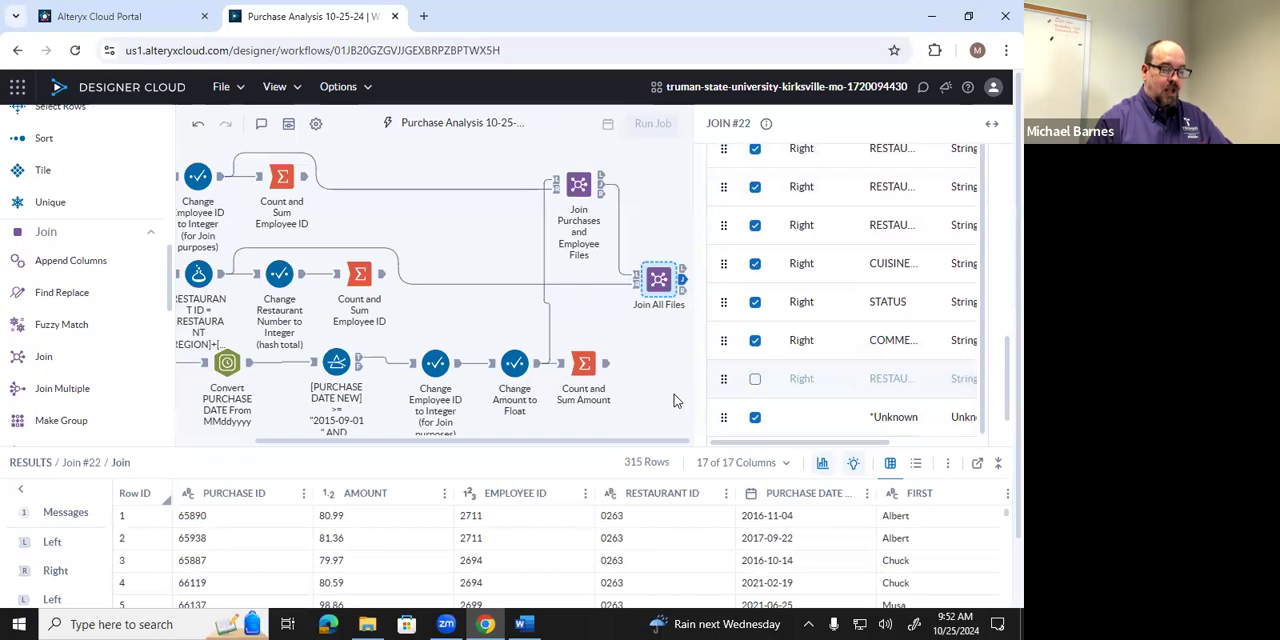
# Review the Join All Files tool's columns to keep and check its Left and Right outputs for unmatched records.
pyautogui.scroll(1, 735, 372)
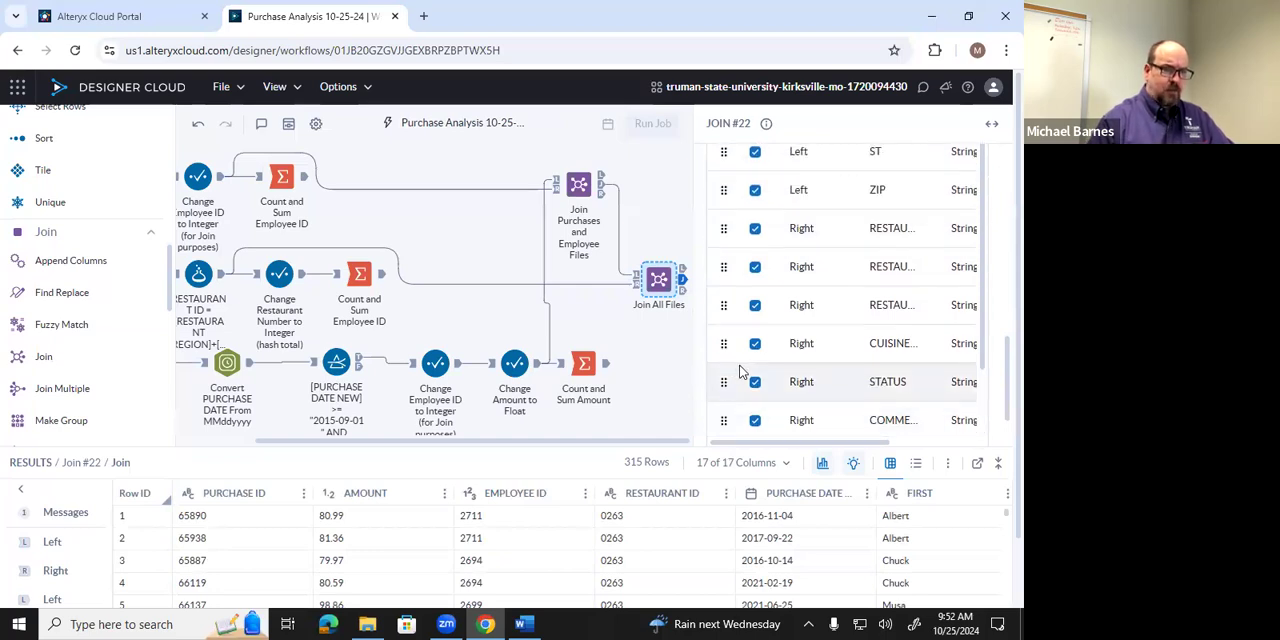
pyautogui.scroll(1, 740, 372)
pyautogui.scroll(10, 838, 358)
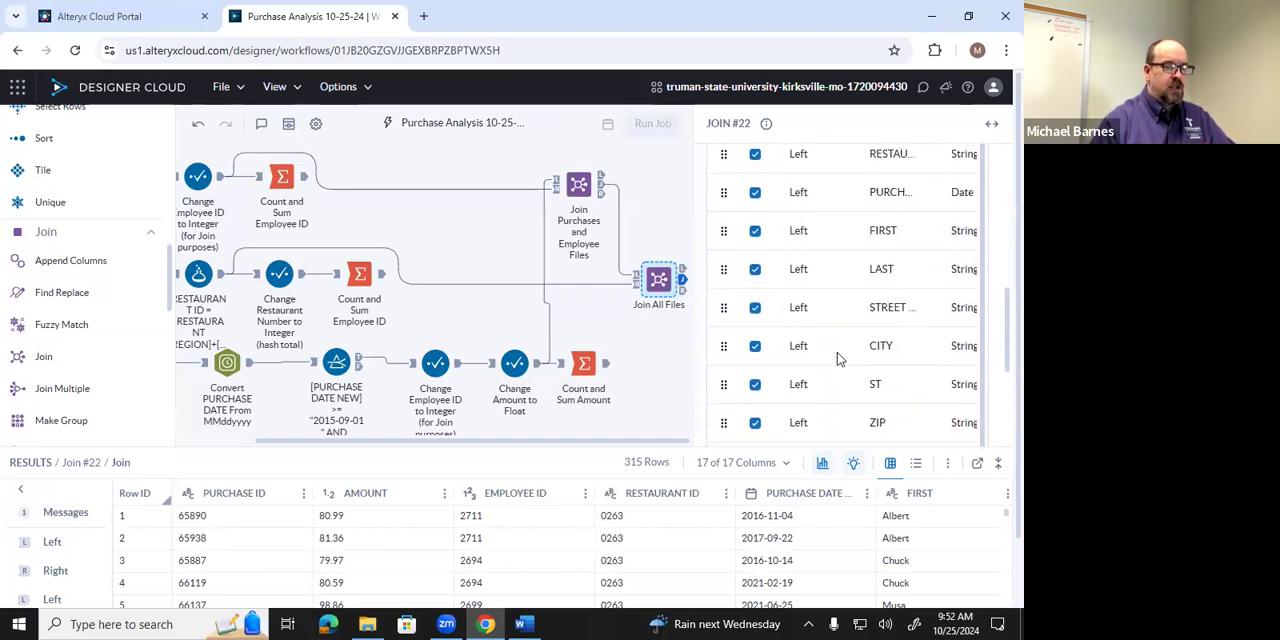
pyautogui.scroll(-5, 838, 358)
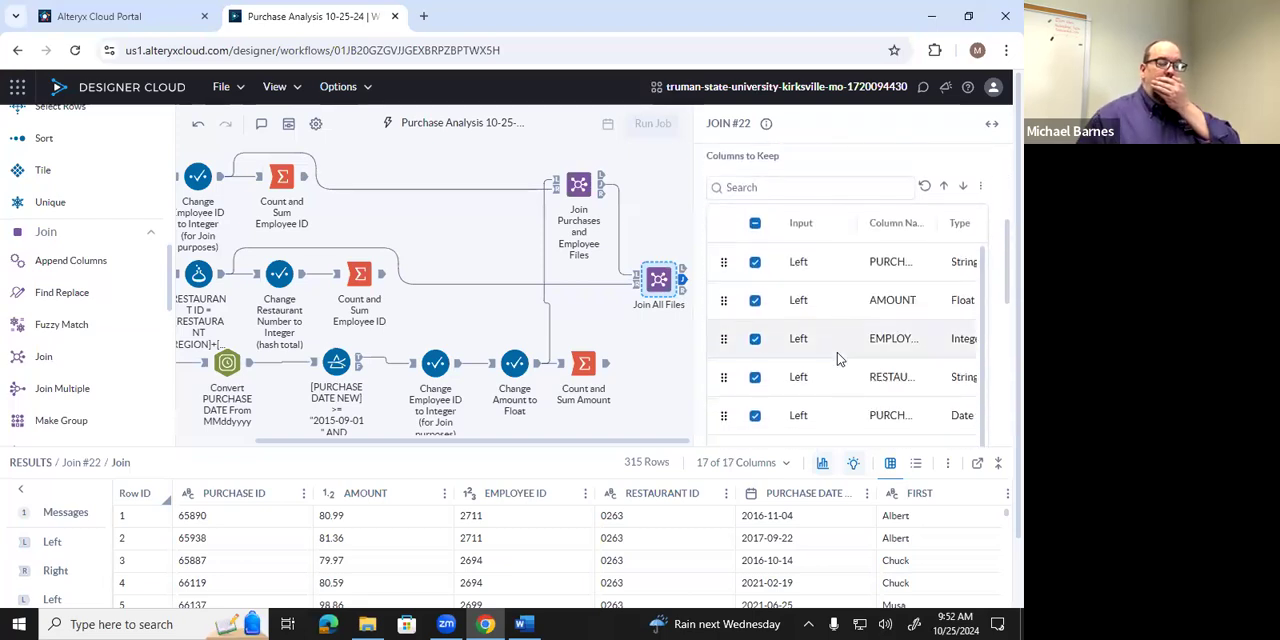
pyautogui.click(682, 270)
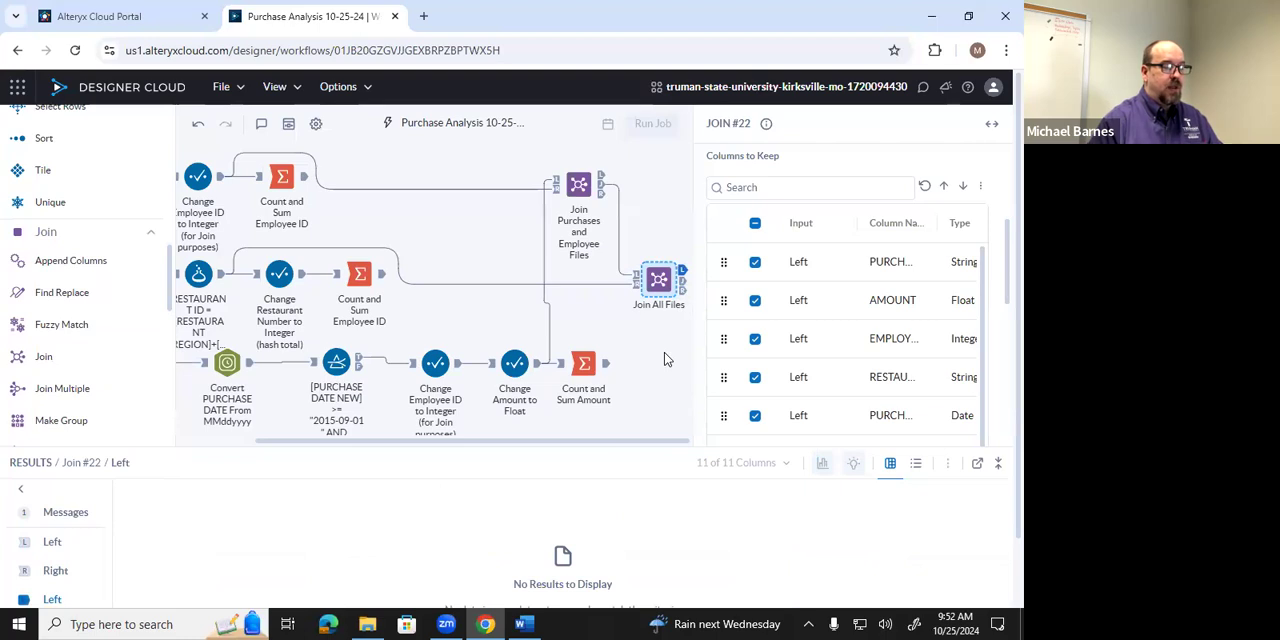
pyautogui.click(682, 289)
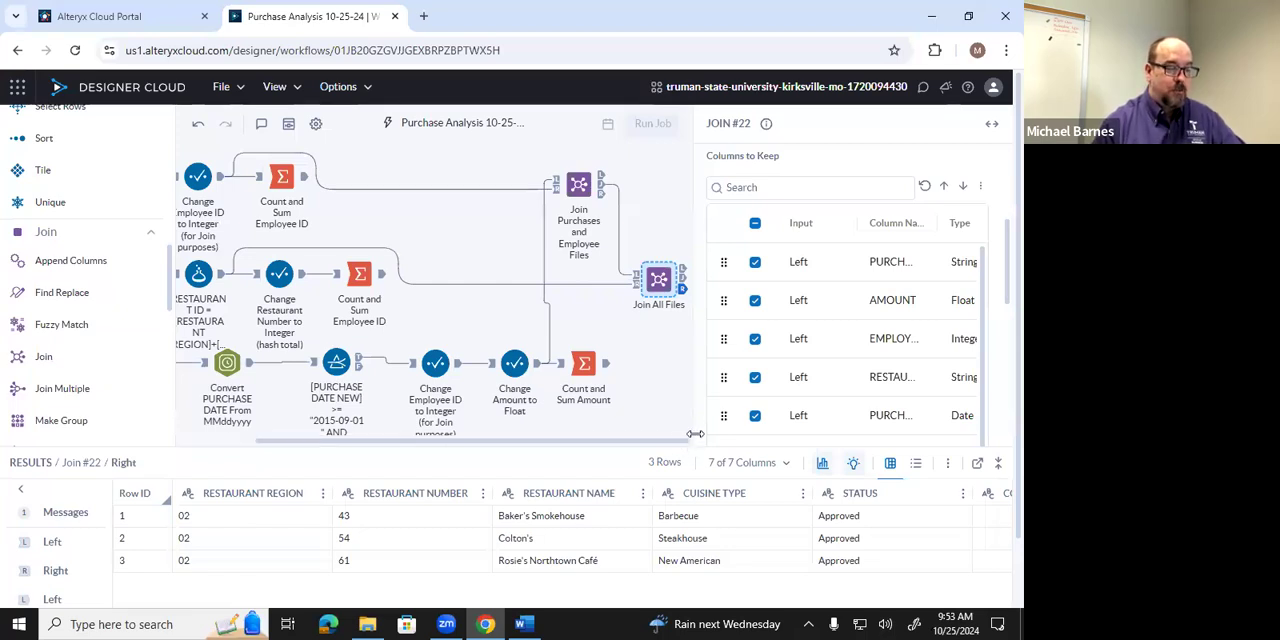
pyautogui.click(652, 392)
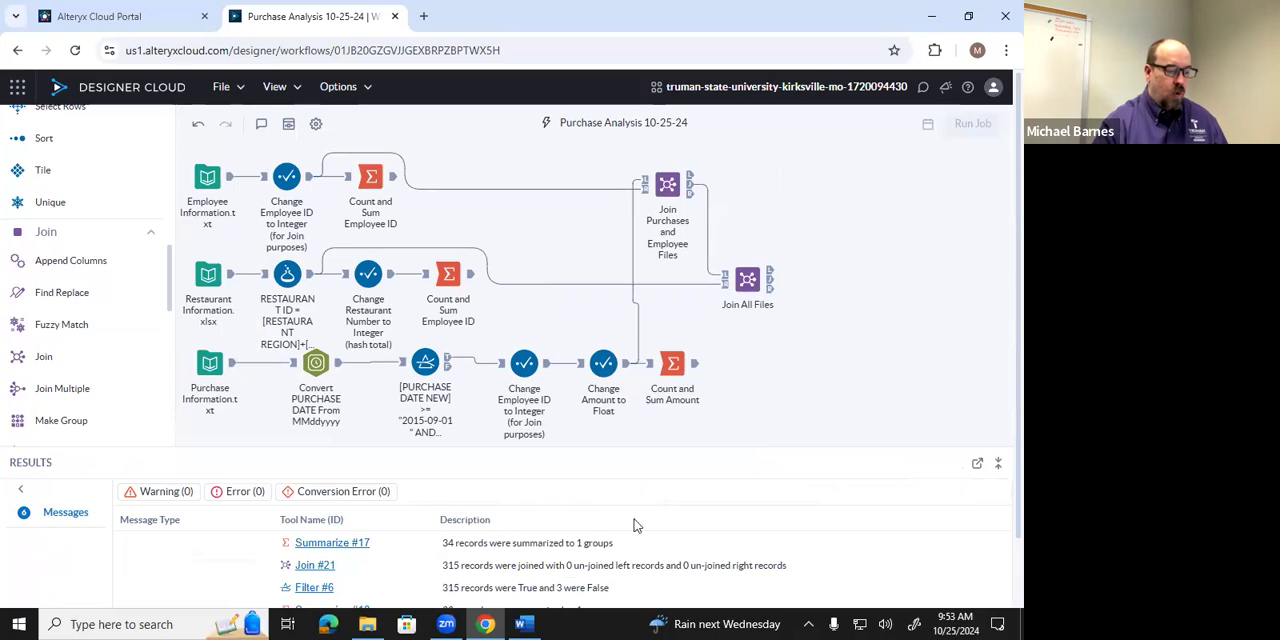
# Switch to the Word instructions document and read task a) on joining the files and the queries listed under task b).
pyautogui.click(521, 622)
pyautogui.scroll(-10, 492, 480)
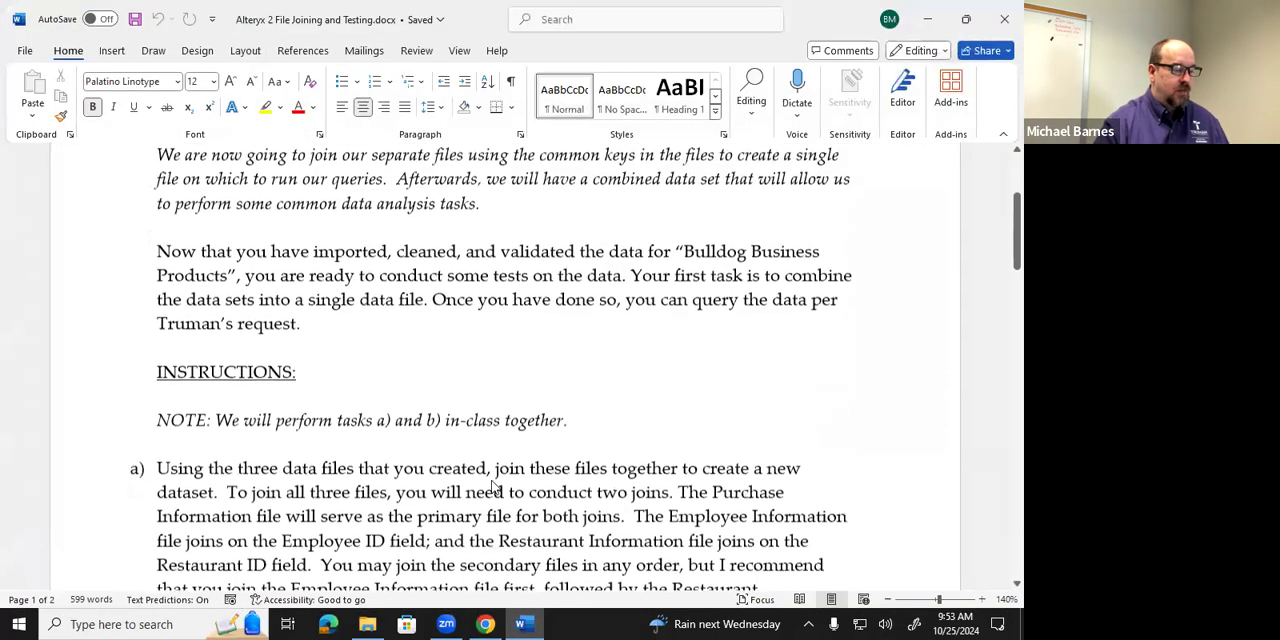
pyautogui.scroll(3, 492, 480)
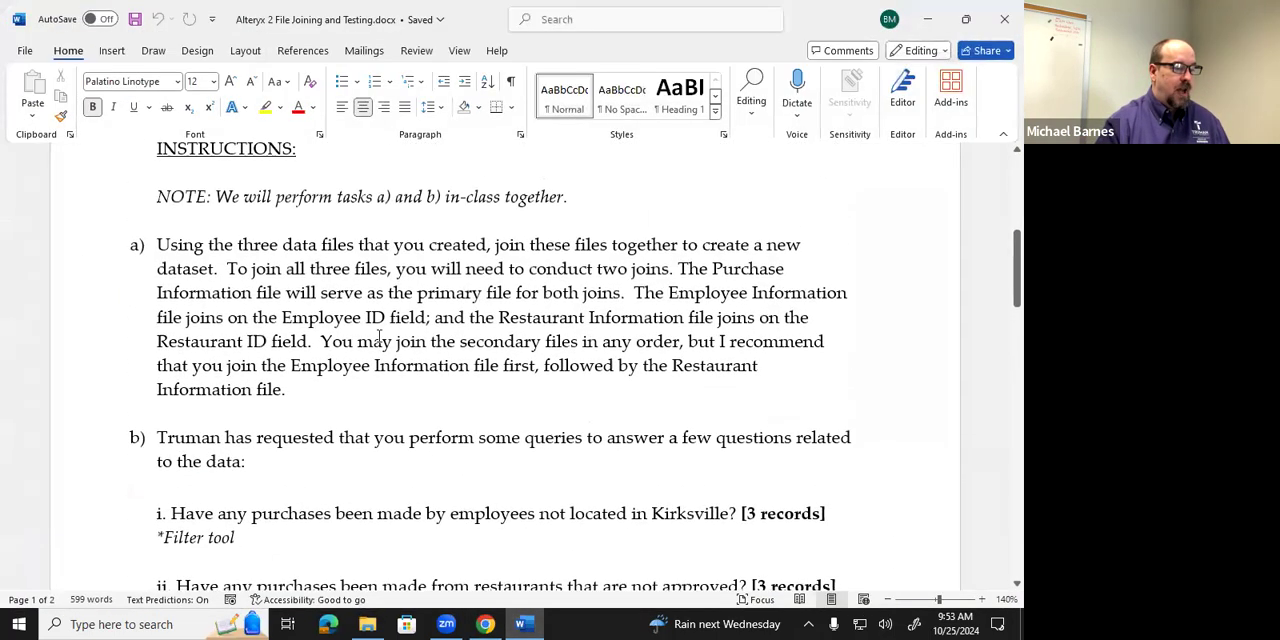
pyautogui.scroll(-5, 346, 340)
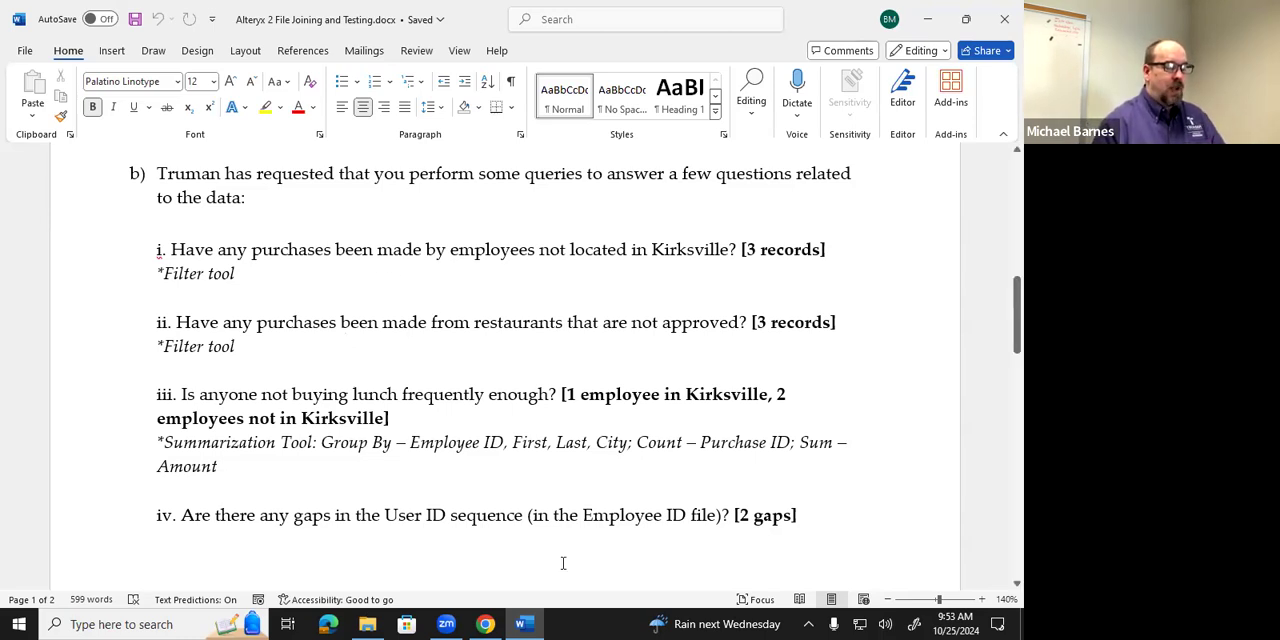
# Switch back to Designer Cloud and add a Filter tool on the Join All Files tool's joined output, placed above that Join.
pyautogui.click(537, 622)
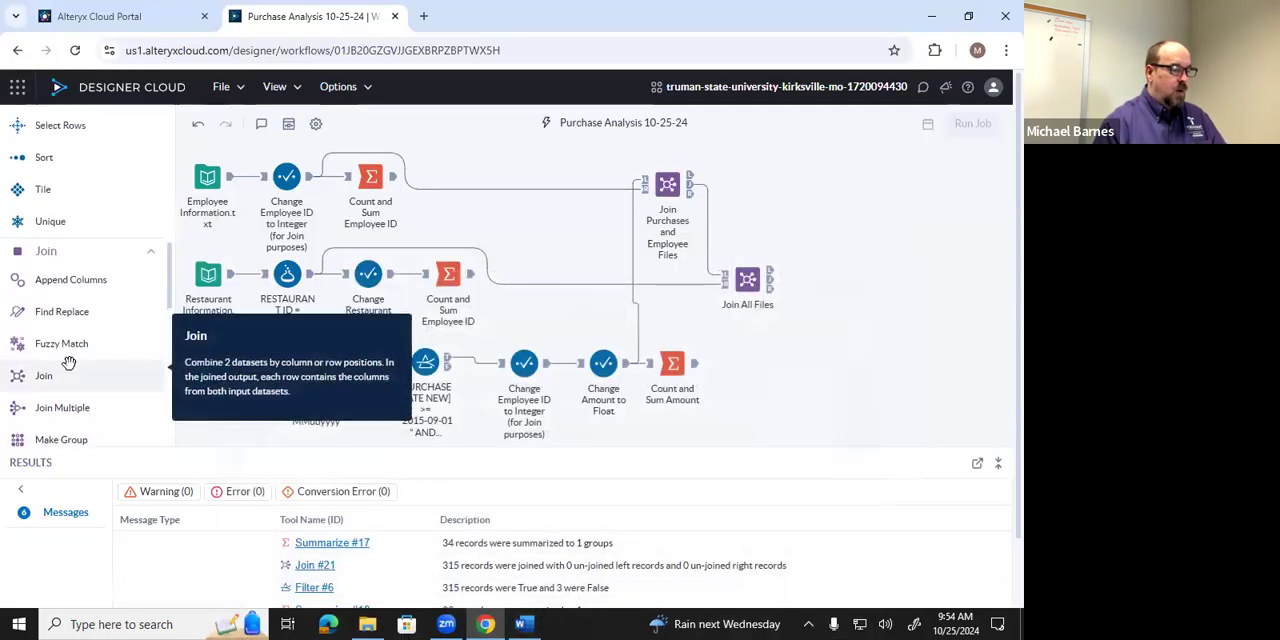
pyautogui.scroll(3, 69, 362)
pyautogui.scroll(2, 70, 360)
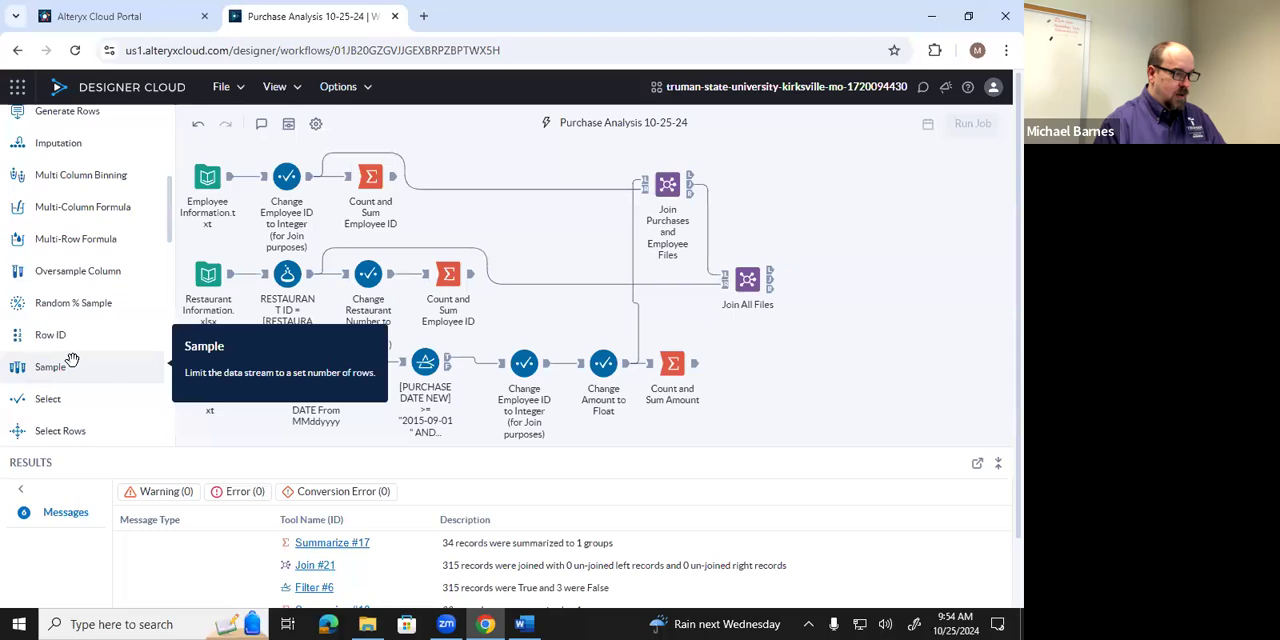
pyautogui.scroll(2, 72, 355)
pyautogui.scroll(-2, 78, 350)
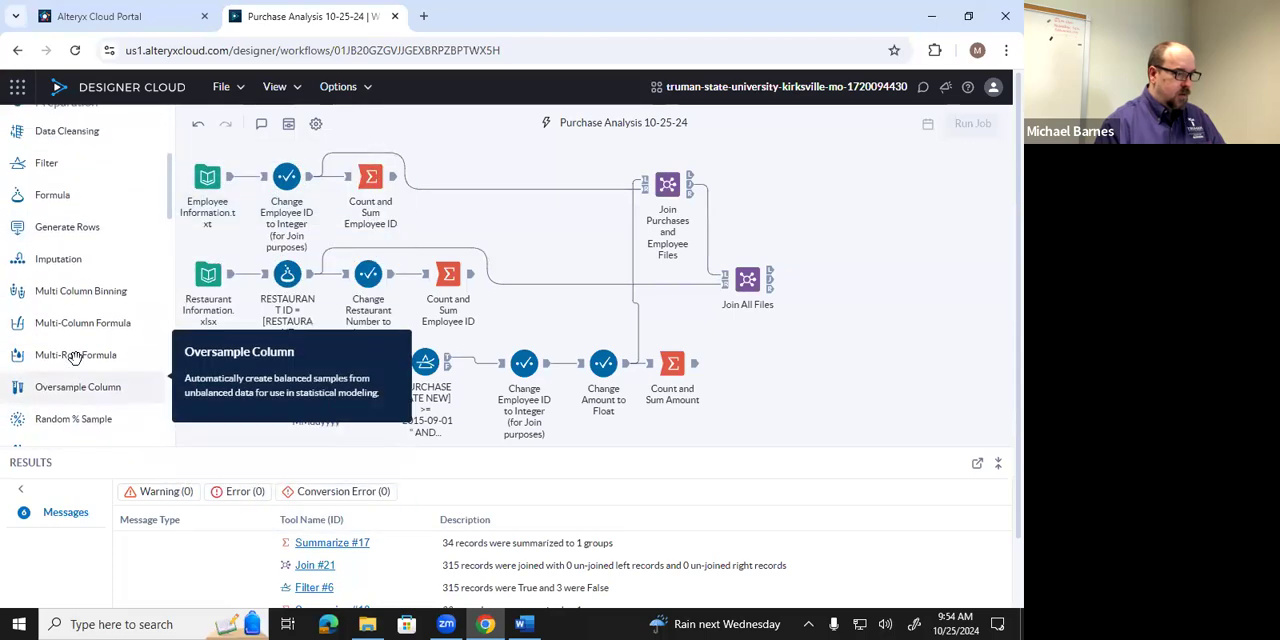
pyautogui.scroll(1, 85, 332)
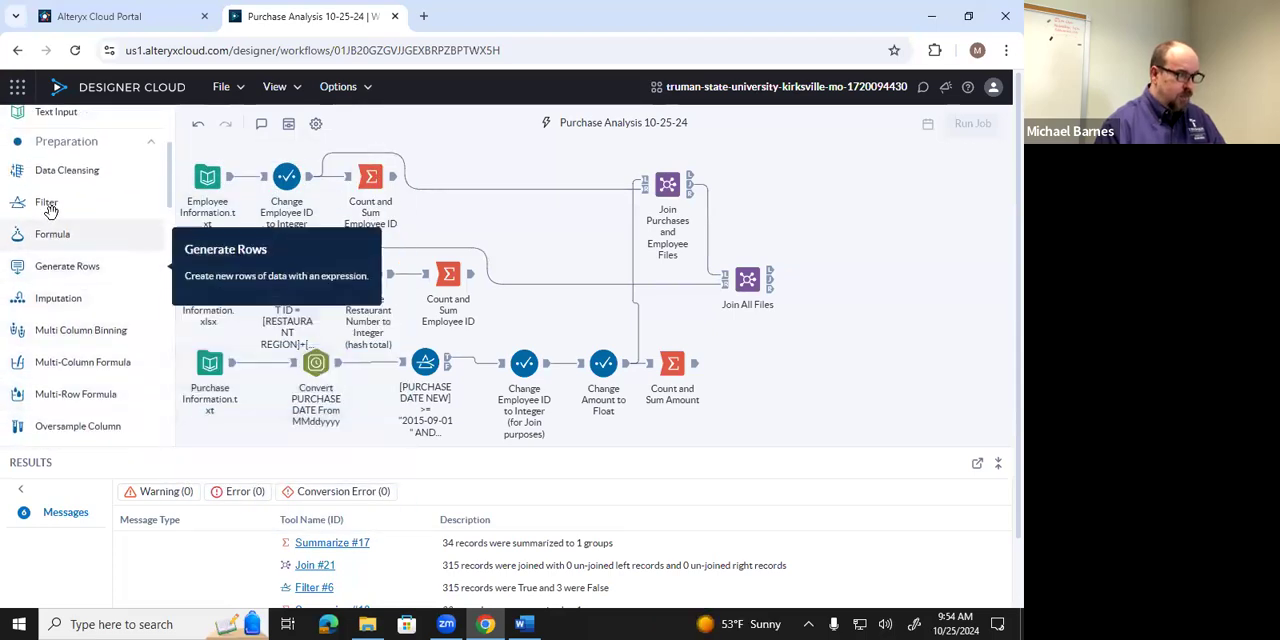
pyautogui.moveTo(47, 205); pyautogui.dragTo(877, 282)
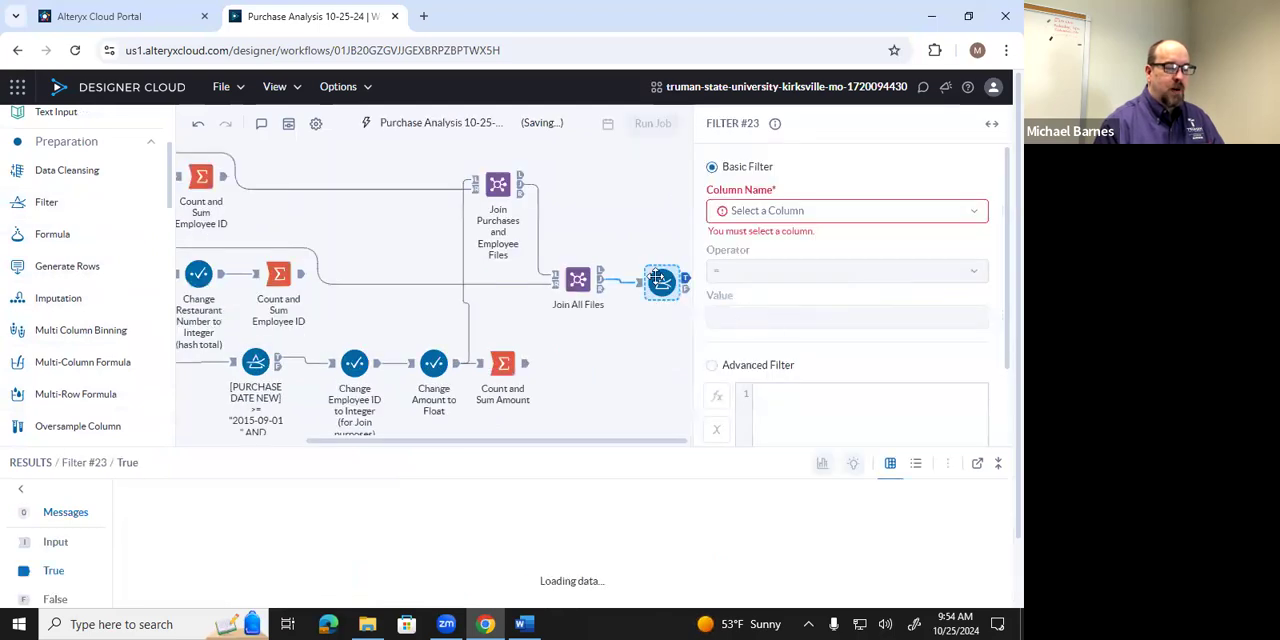
pyautogui.moveTo(657, 277); pyautogui.dragTo(652, 165)
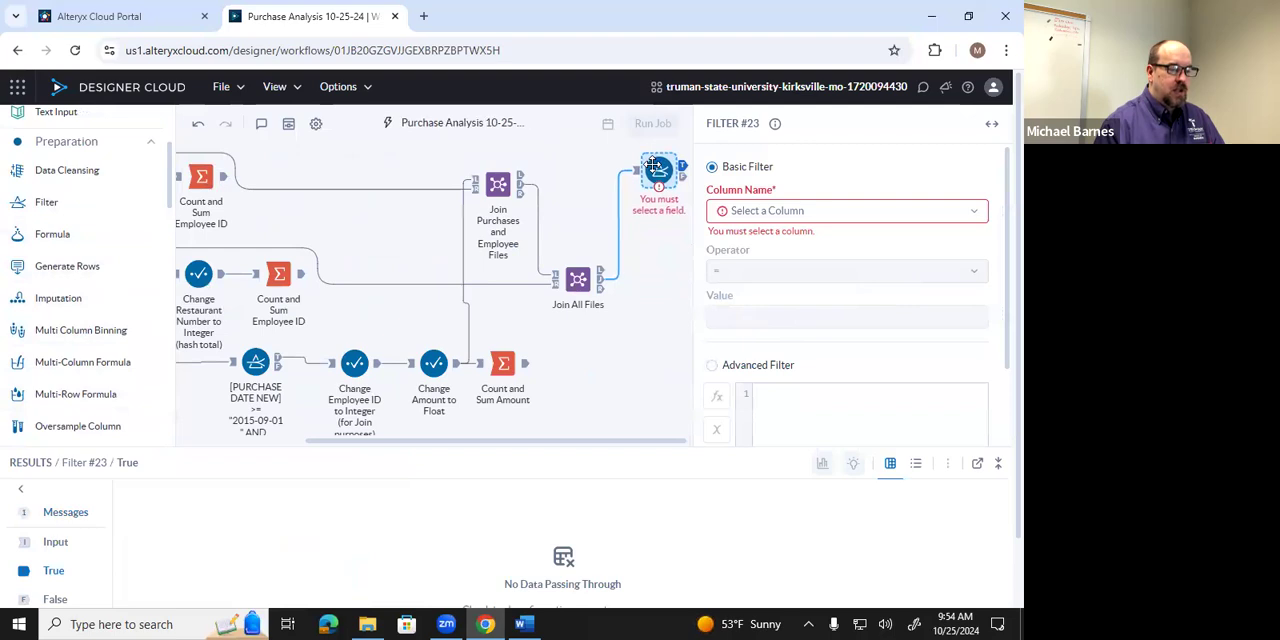
pyautogui.click(652, 165)
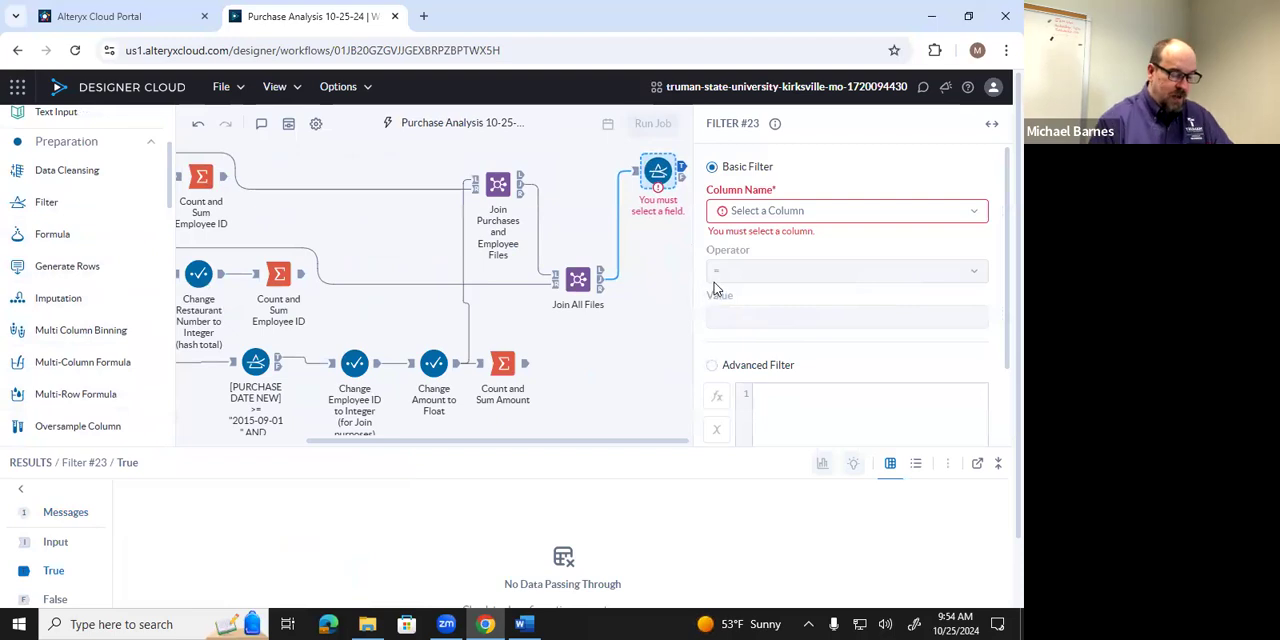
# Configure the new Filter tool to keep records whose CITY does not equal Kirksville.
pyautogui.click(975, 215)
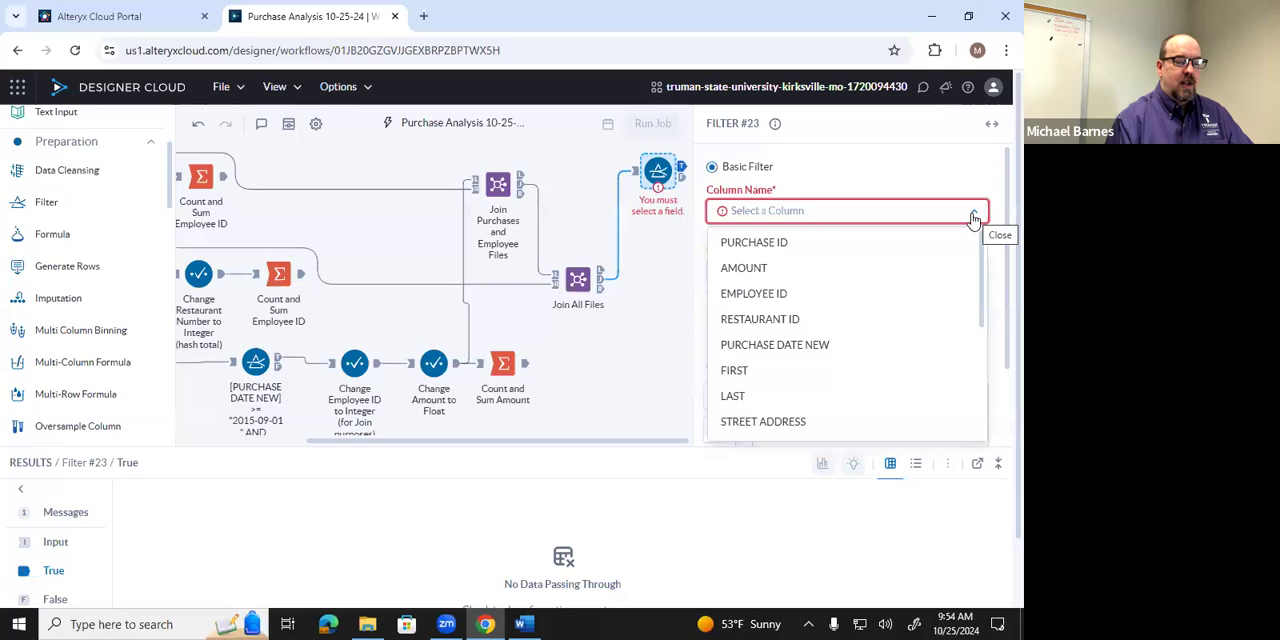
pyautogui.scroll(-1, 945, 245)
pyautogui.scroll(-1, 985, 261)
pyautogui.scroll(1, 993, 264)
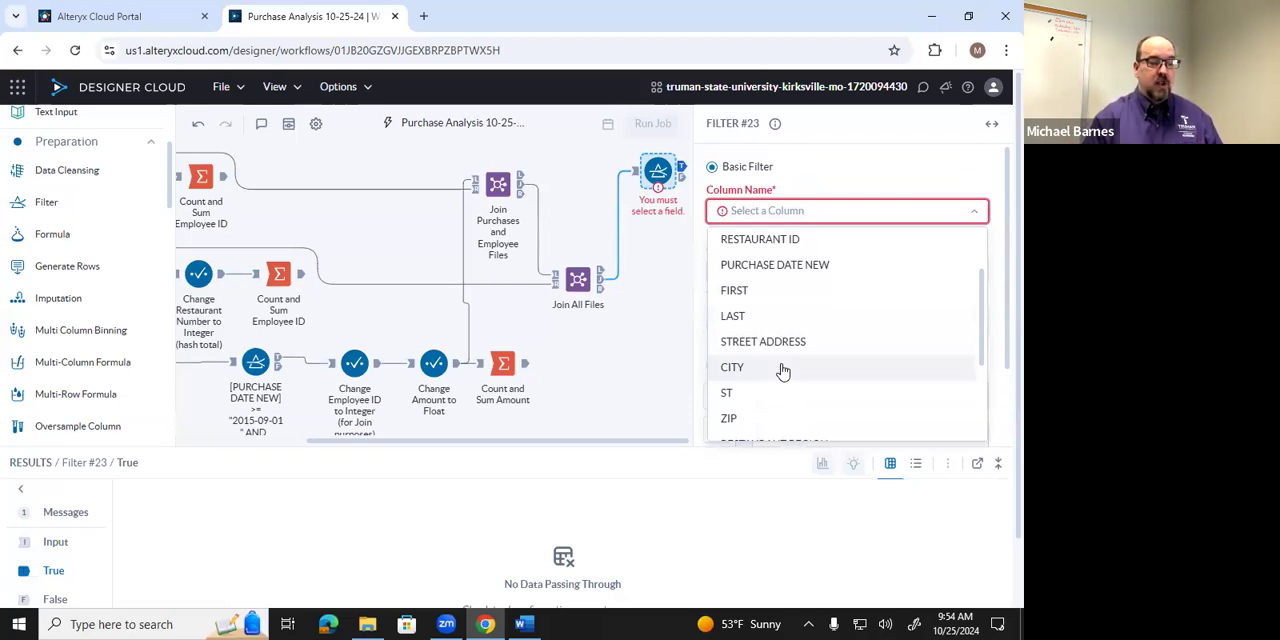
pyautogui.click(783, 370)
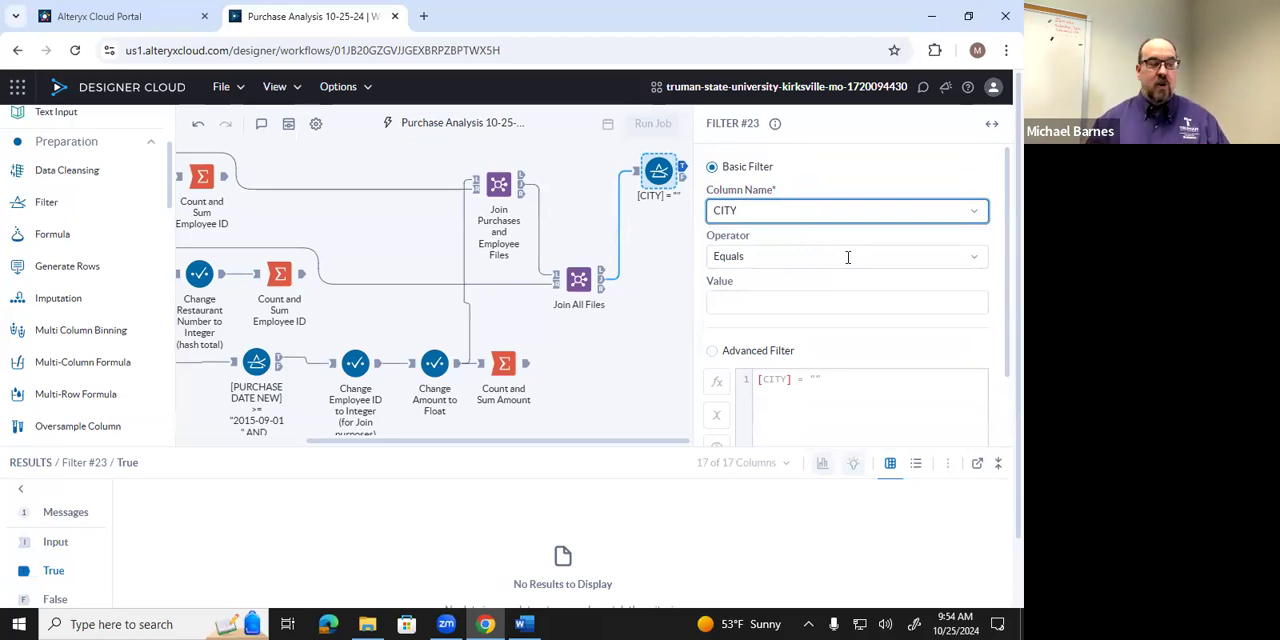
pyautogui.click(971, 257)
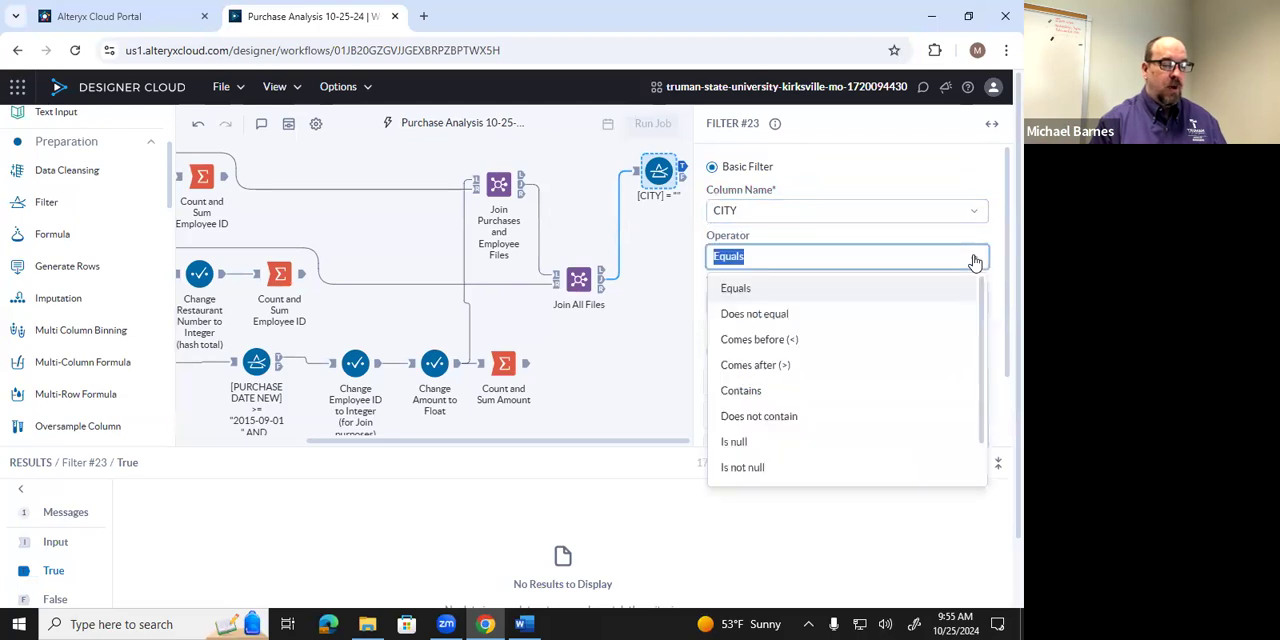
pyautogui.click(806, 316)
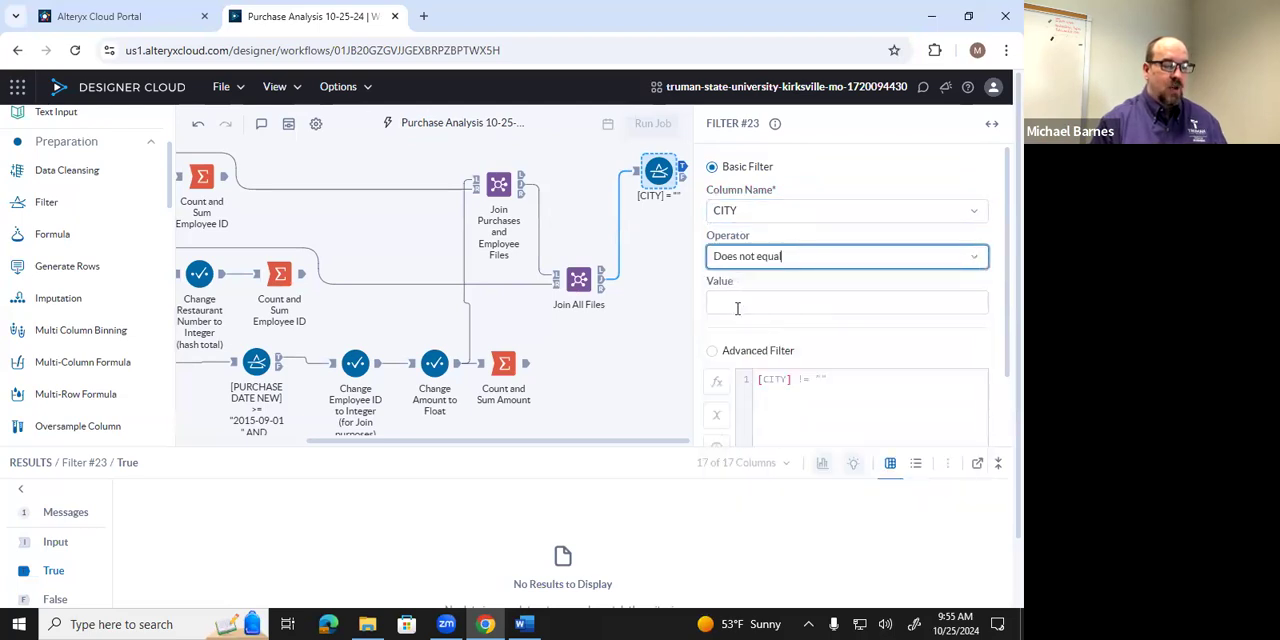
pyautogui.click(760, 306)
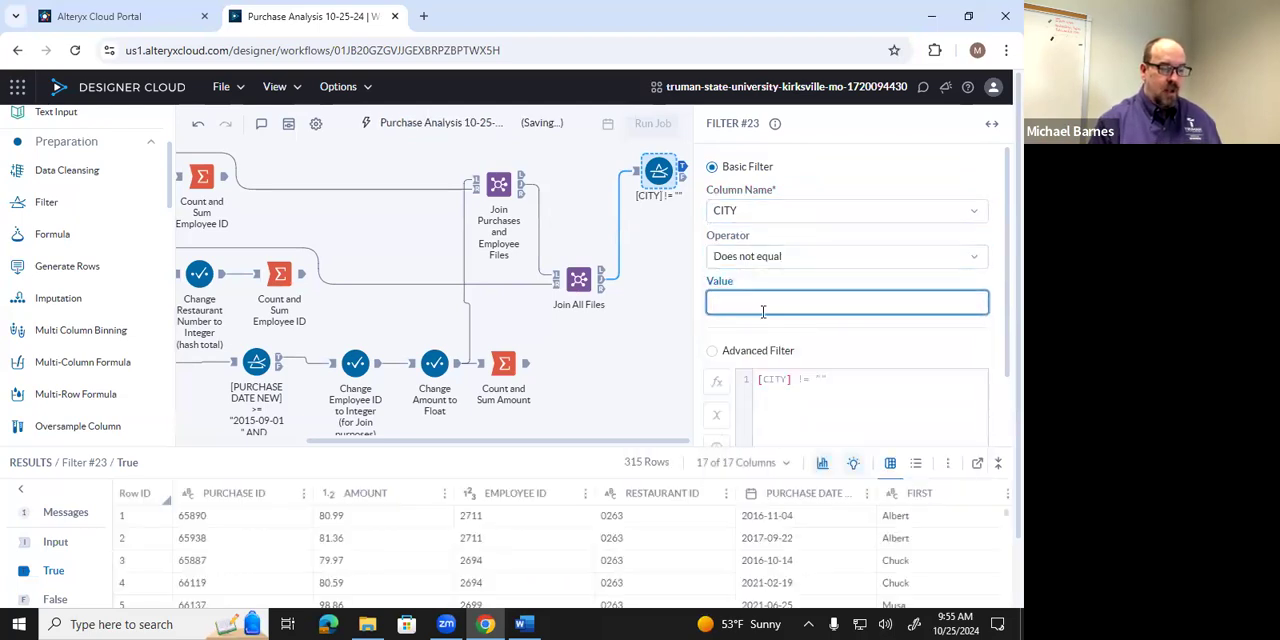
pyautogui.write('K')
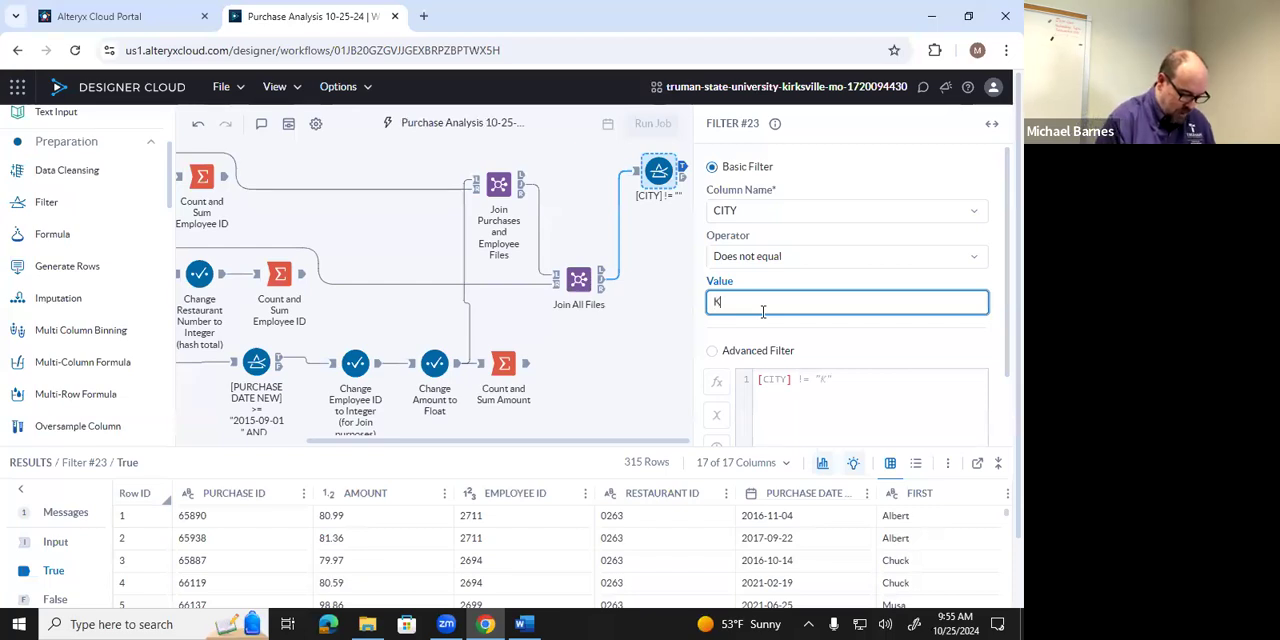
pyautogui.write('irks')
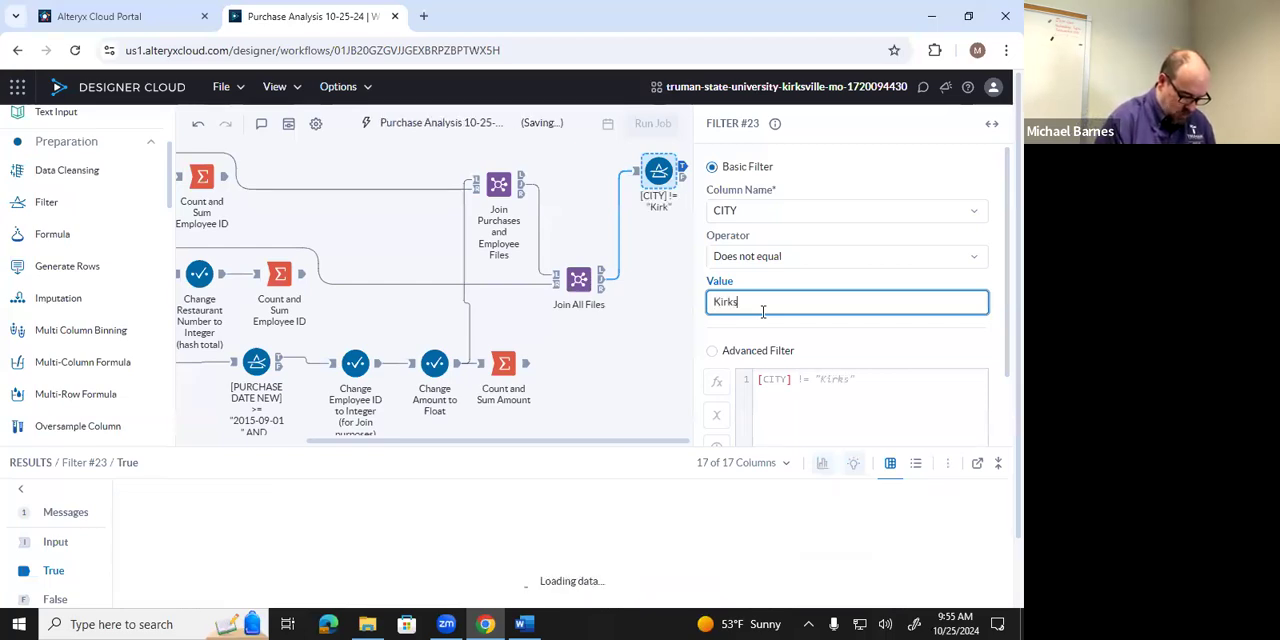
pyautogui.write('ville')
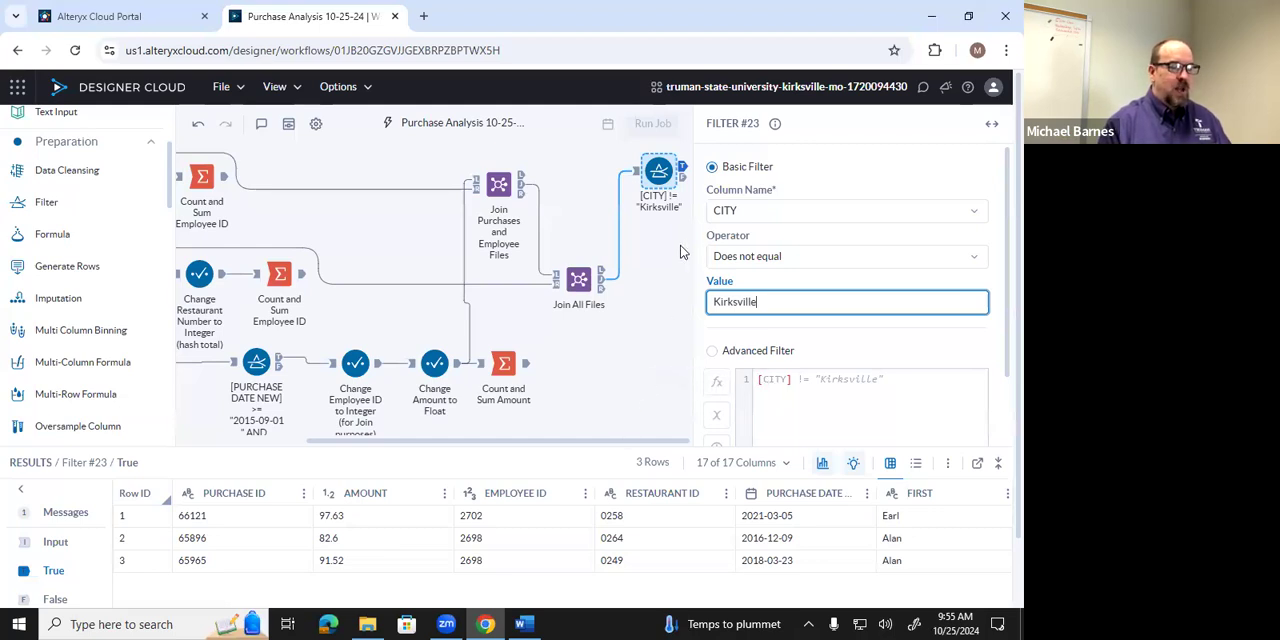
# Check the city filter's False output, consult query i in the Word instructions, and return to Designer Cloud.
pyautogui.click(681, 180)
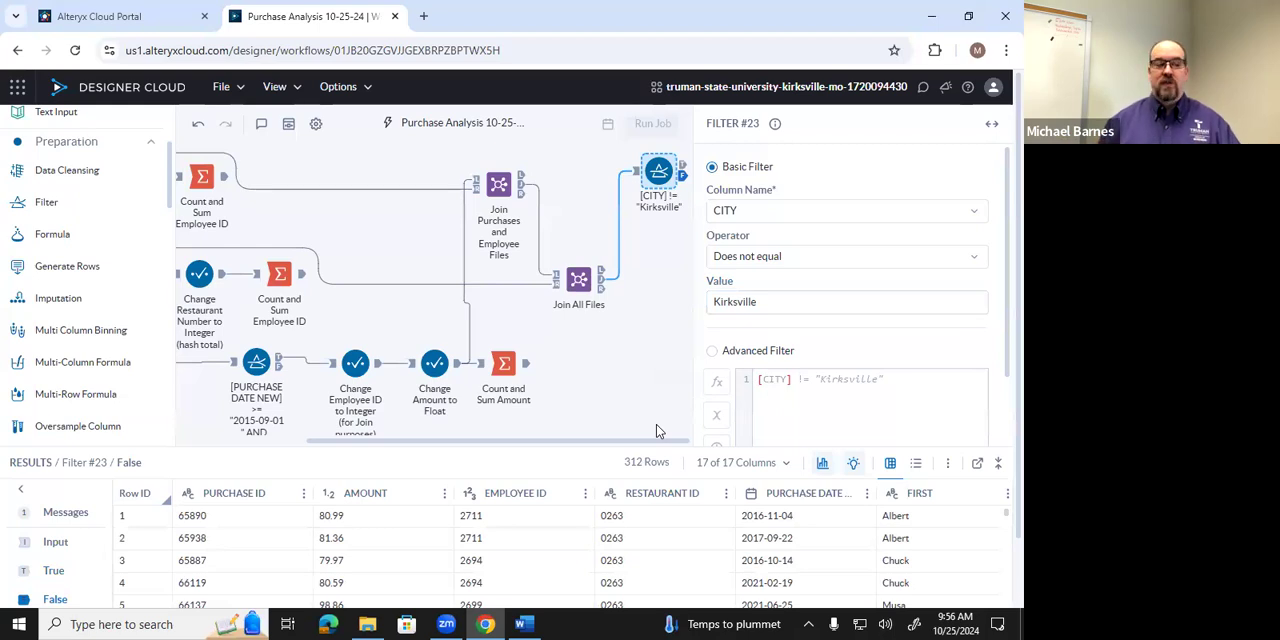
pyautogui.click(526, 618)
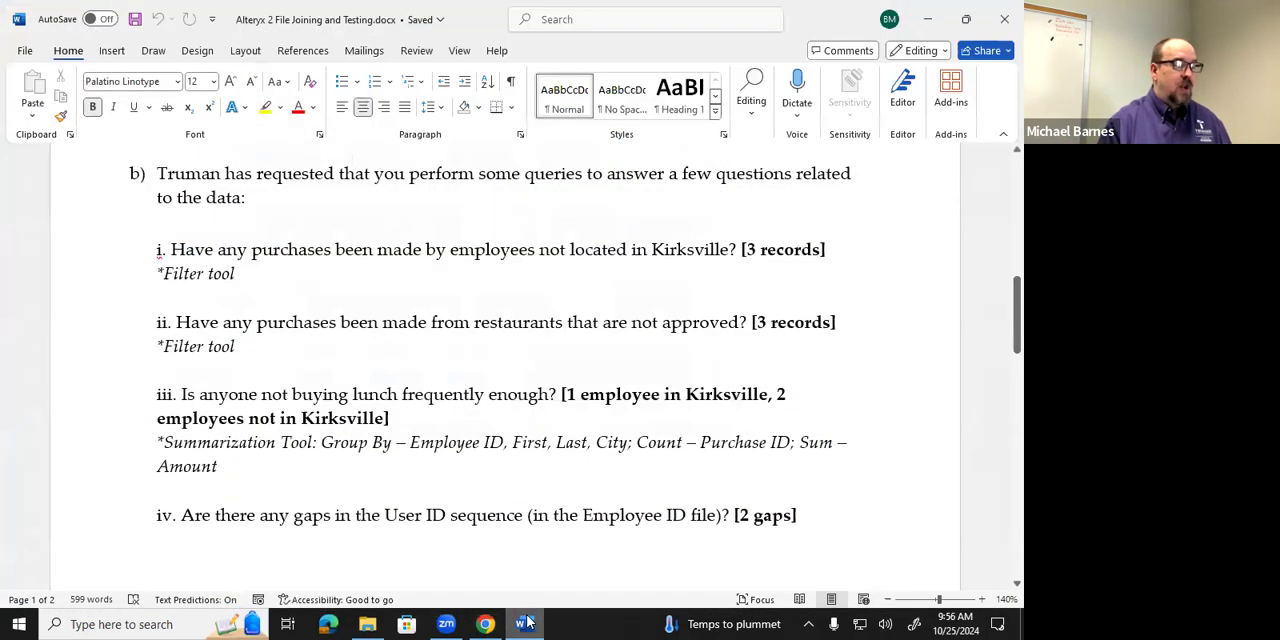
pyautogui.click(526, 622)
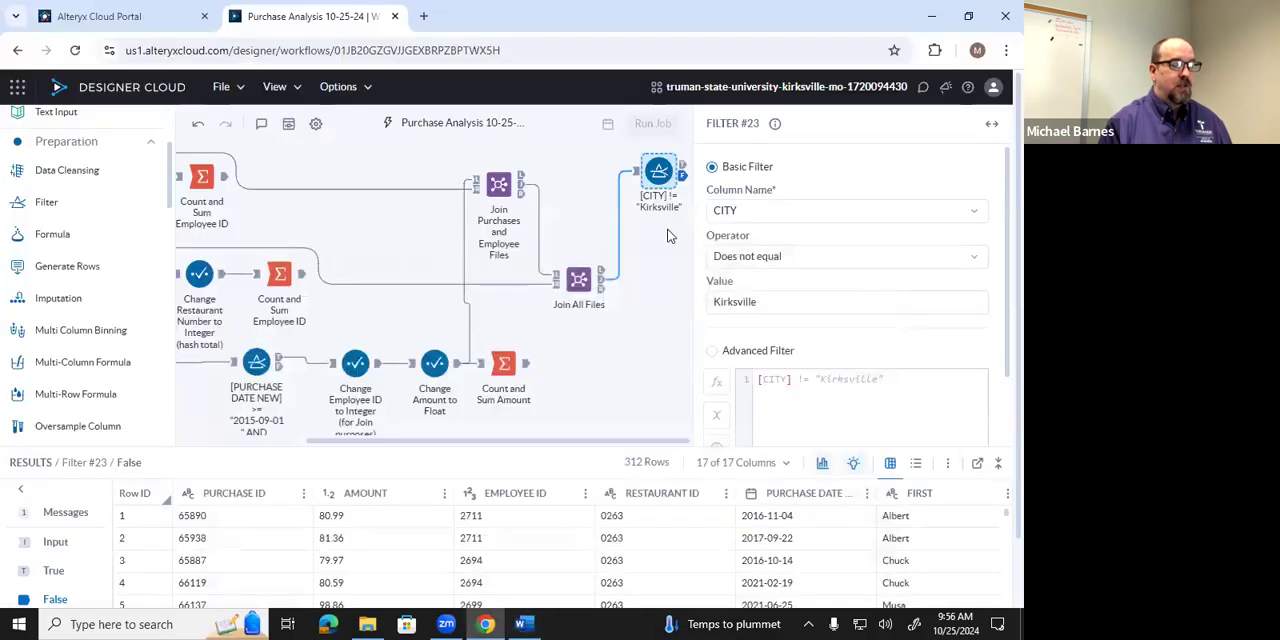
# Review the city filter's True output across to the employee name, address, city and state columns.
pyautogui.click(683, 166)
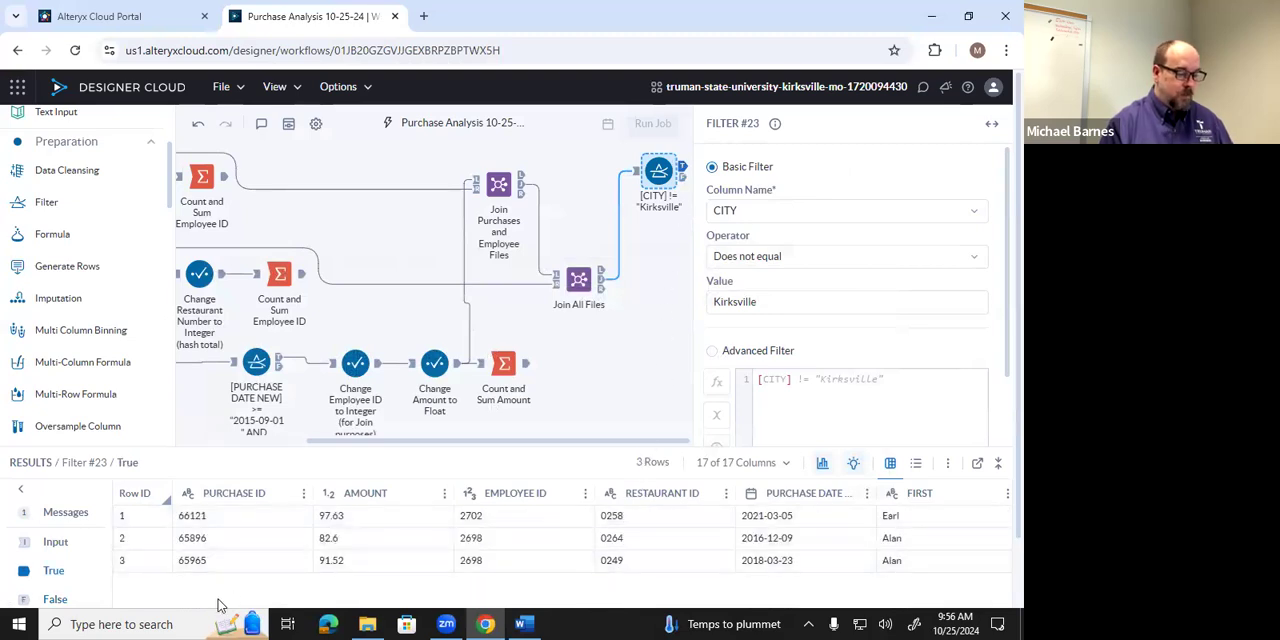
pyautogui.scroll(-2, 275, 577)
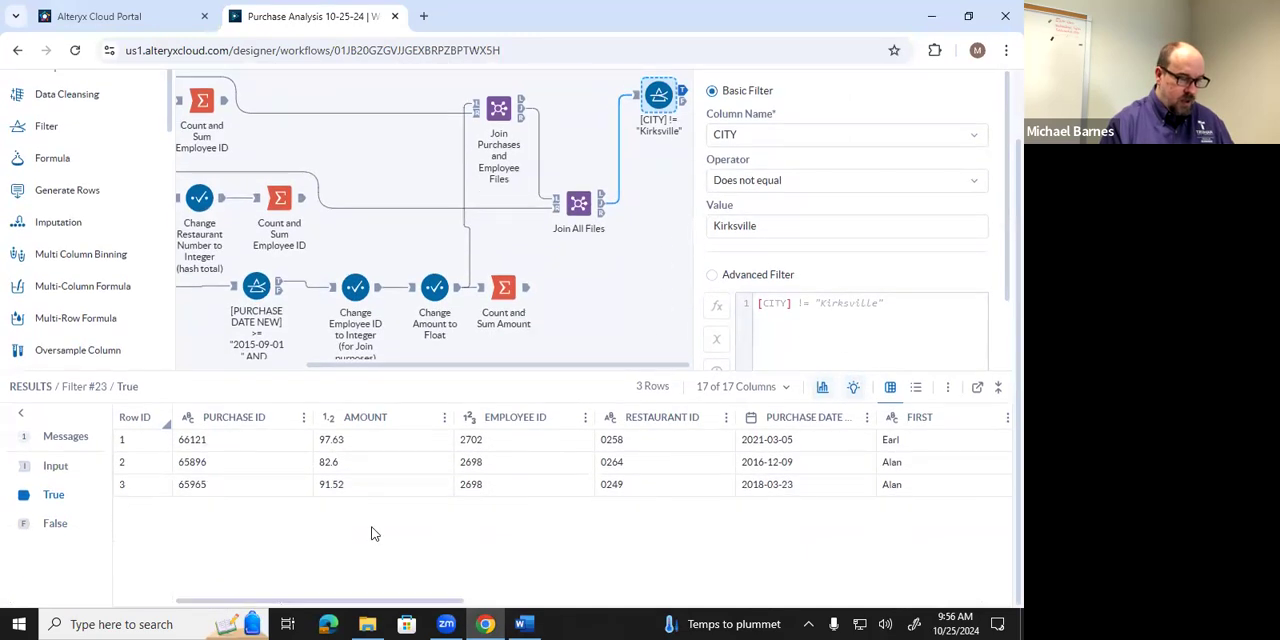
pyautogui.moveTo(506, 602); pyautogui.dragTo(651, 603)
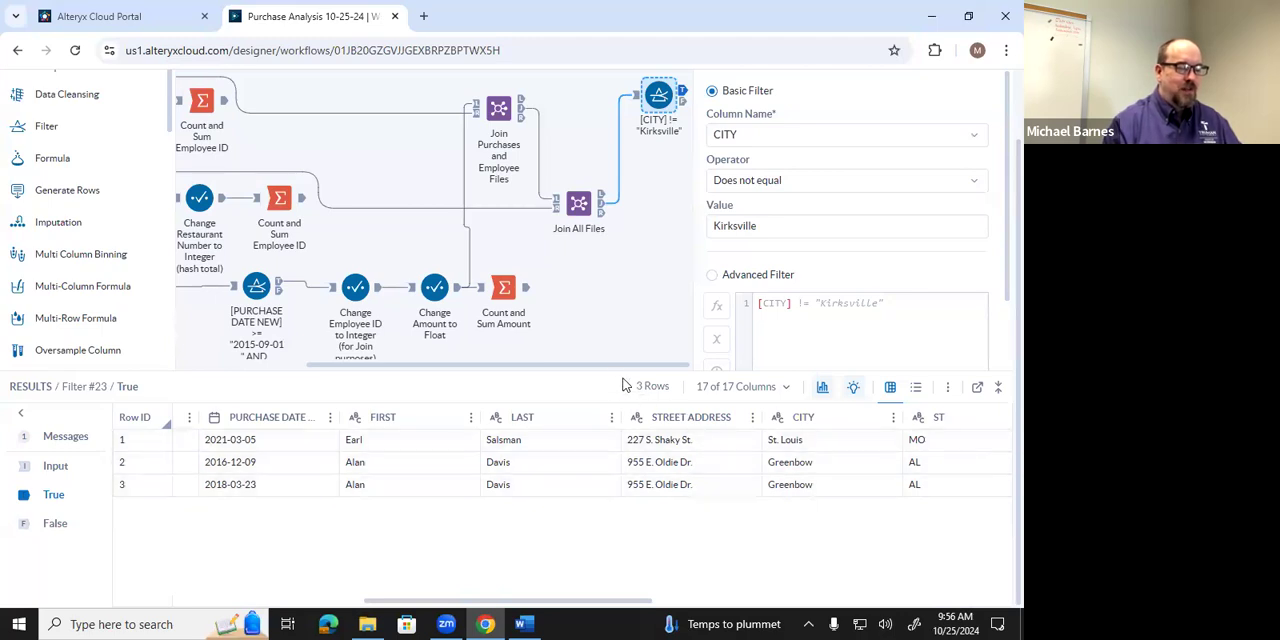
pyautogui.moveTo(620, 368); pyautogui.dragTo(619, 446)
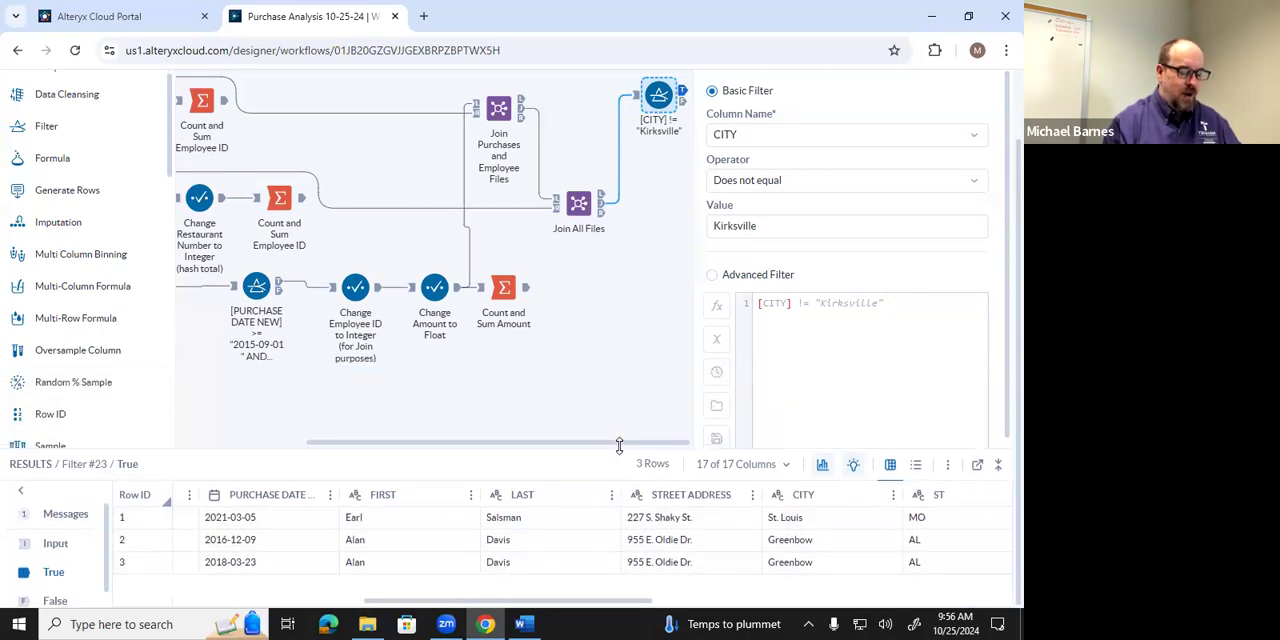
# Read query ii in the Word instructions, switch back to Designer Cloud and add a second Filter tool on the Join All Files joined output, below the city filter.
pyautogui.click(521, 624)
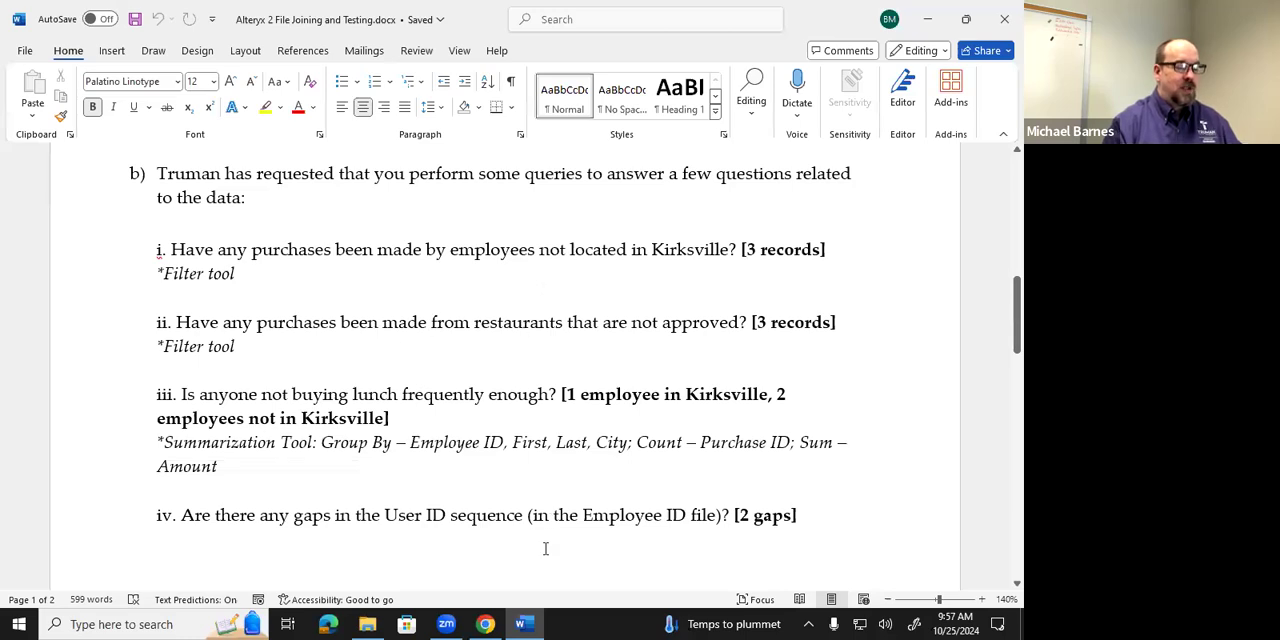
pyautogui.click(533, 622)
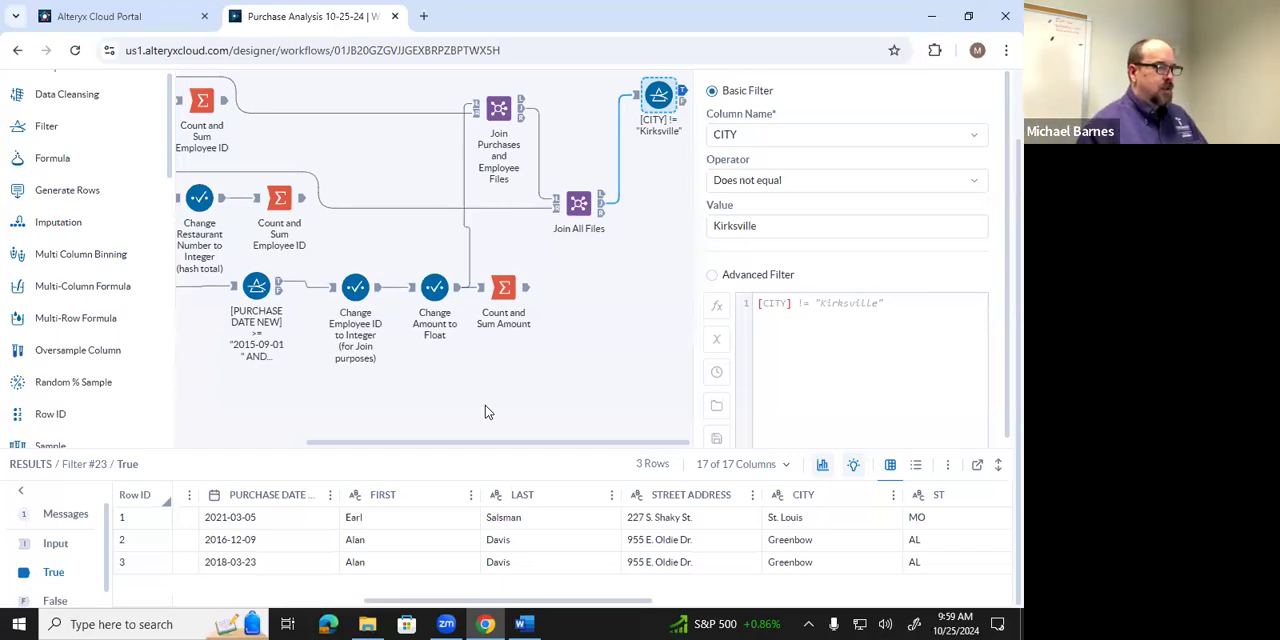
pyautogui.moveTo(57, 127); pyautogui.dragTo(659, 211)
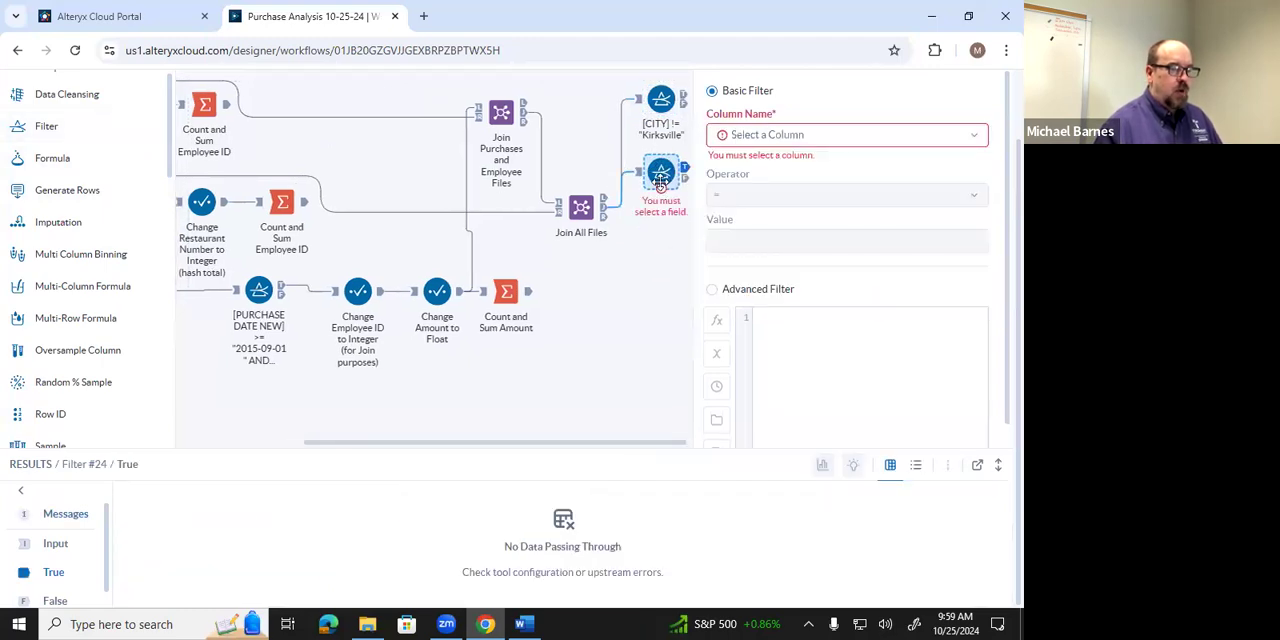
# Set the second filter to STATUS equals Not Approved and review the restaurant, status and comments columns of its True output.
pyautogui.click(975, 141)
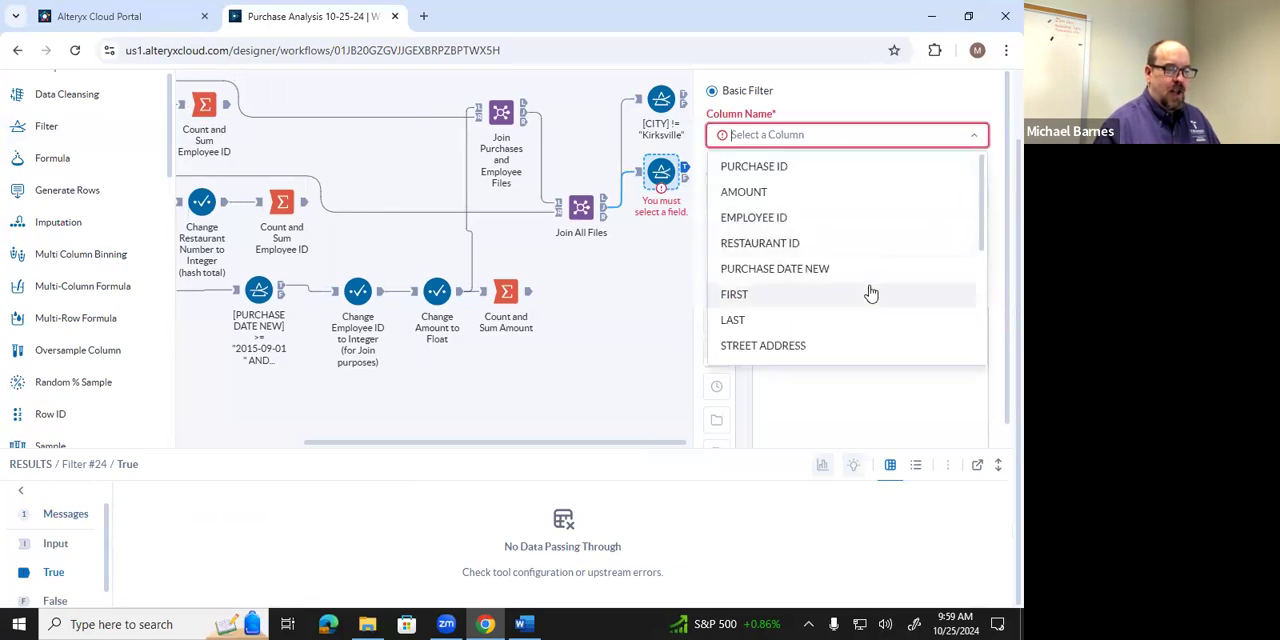
pyautogui.scroll(-2, 870, 293)
pyautogui.scroll(-2, 868, 293)
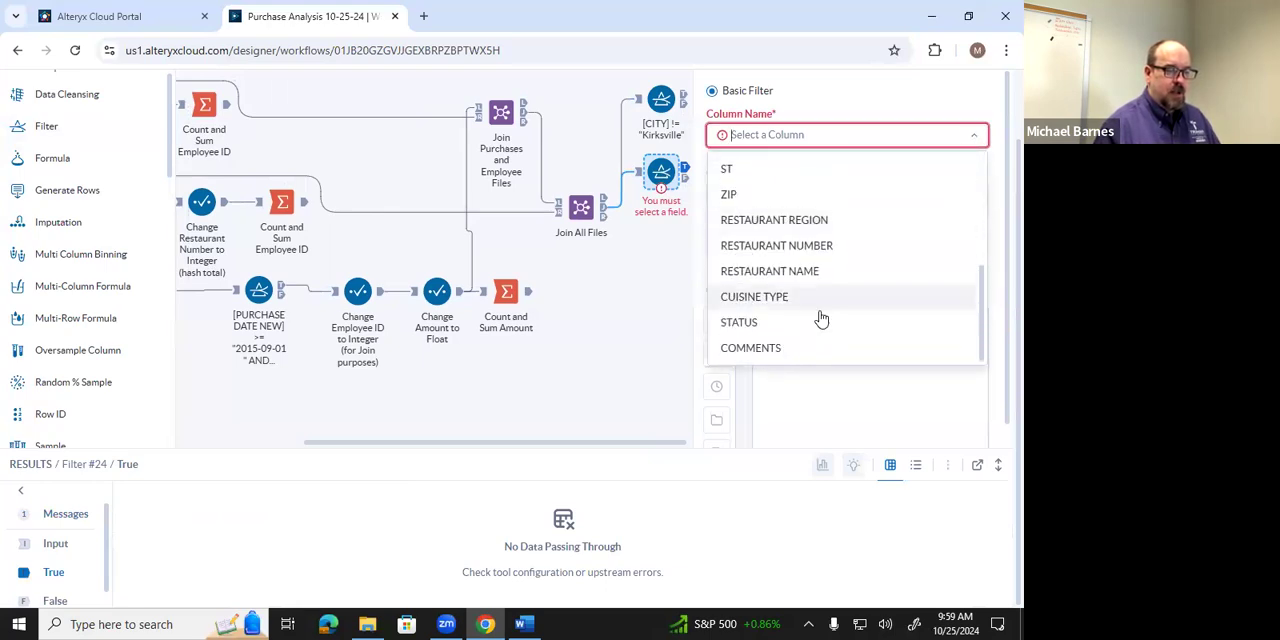
pyautogui.click(817, 321)
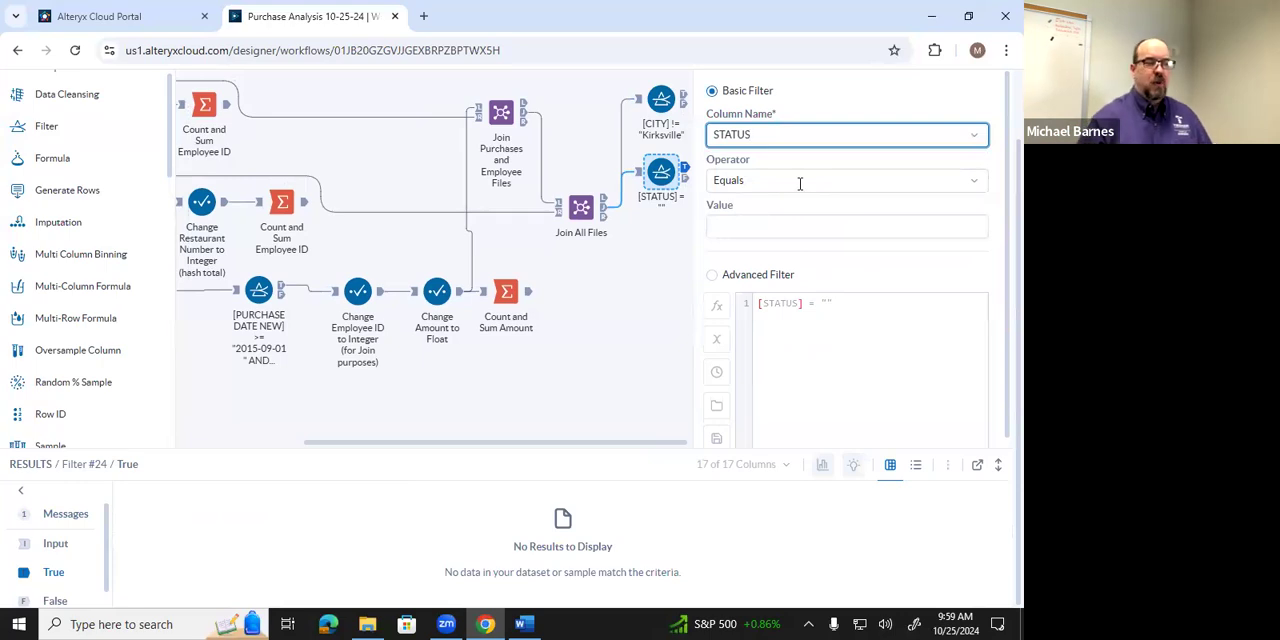
pyautogui.click(795, 220)
pyautogui.write('"')
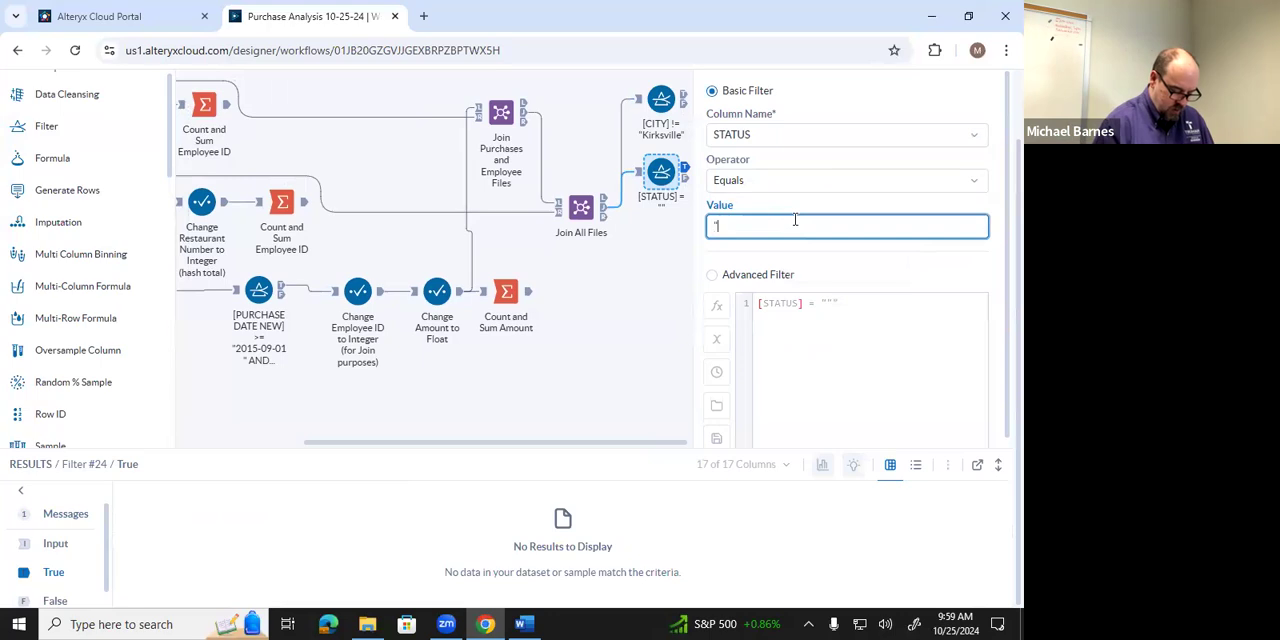
pyautogui.press('BackSpace')
pyautogui.write('N')
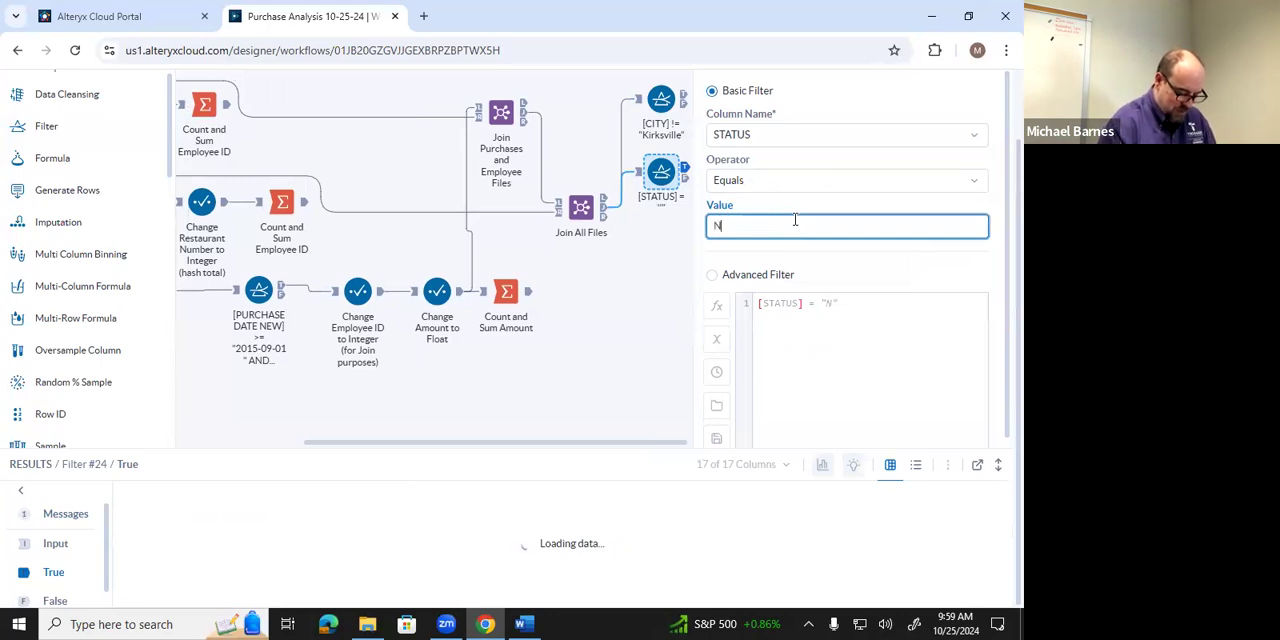
pyautogui.write('ot App')
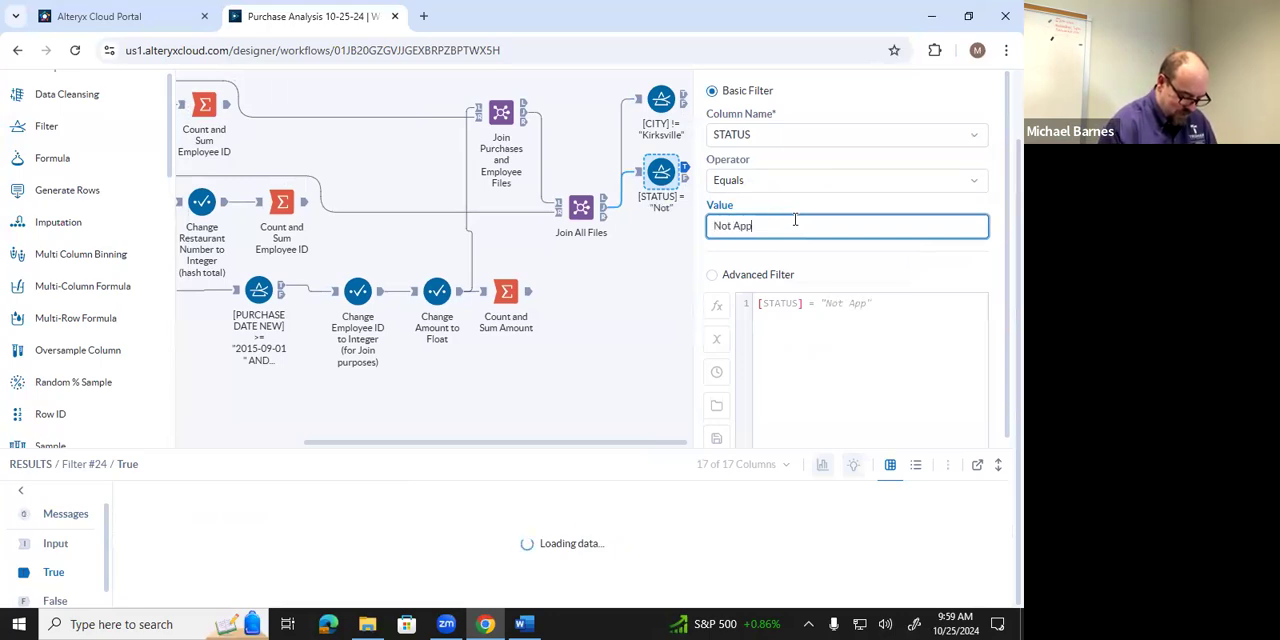
pyautogui.write('roved')
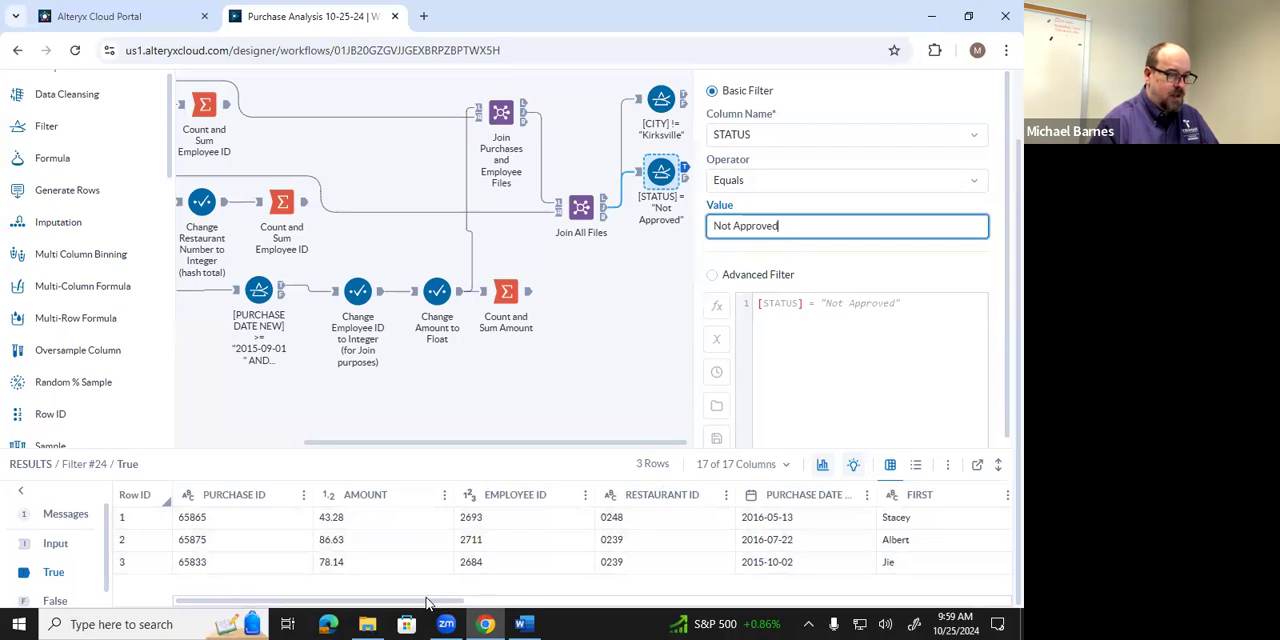
pyautogui.moveTo(425, 603); pyautogui.dragTo(1000, 622)
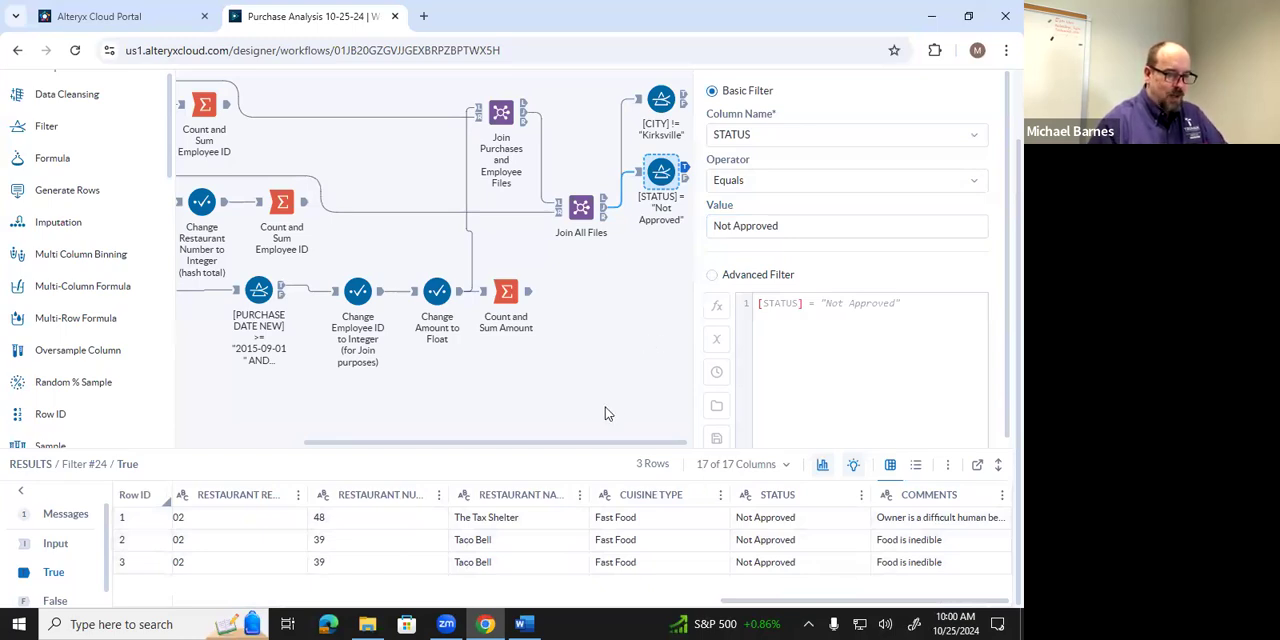
# Switch to the Word instructions, read query iii and its Summarization Tool settings, and return to Designer Cloud.
pyautogui.click(524, 624)
pyautogui.scroll(-3, 486, 473)
pyautogui.scroll(1, 486, 468)
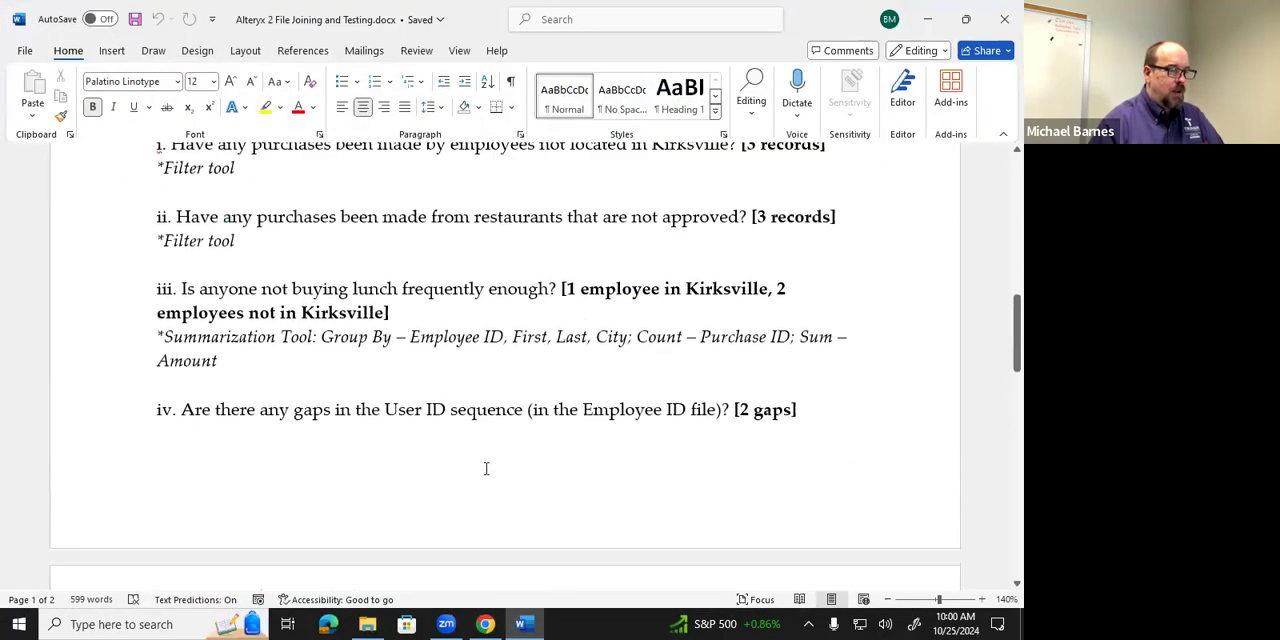
pyautogui.scroll(-1, 486, 468)
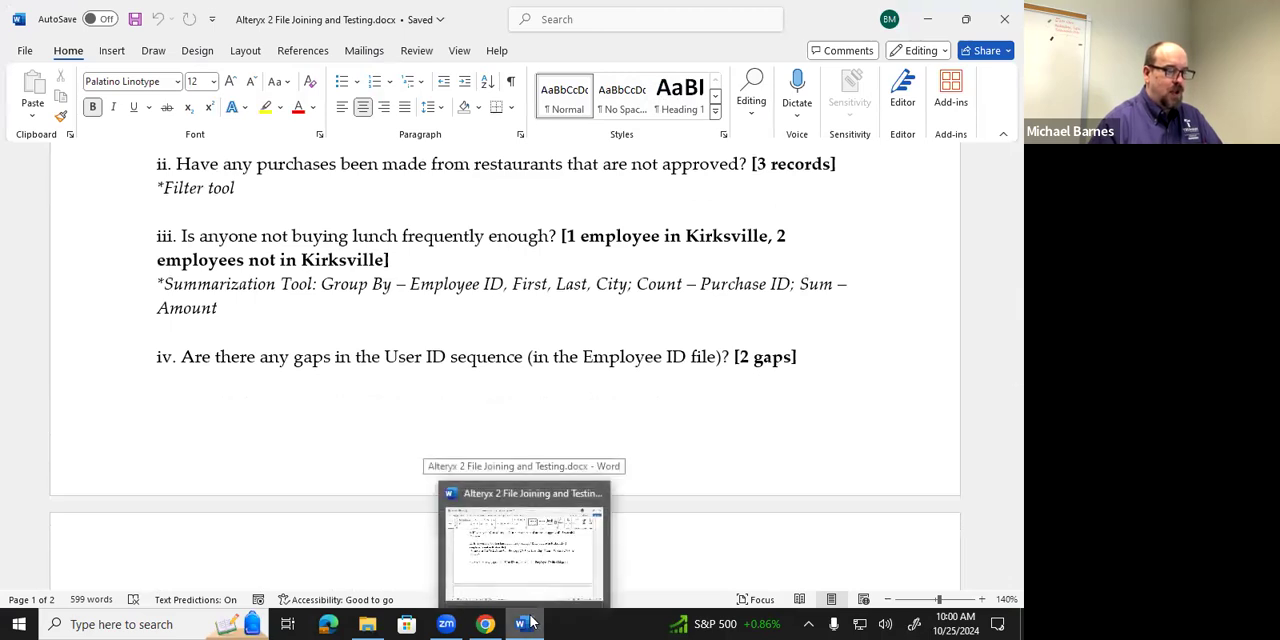
pyautogui.click(530, 624)
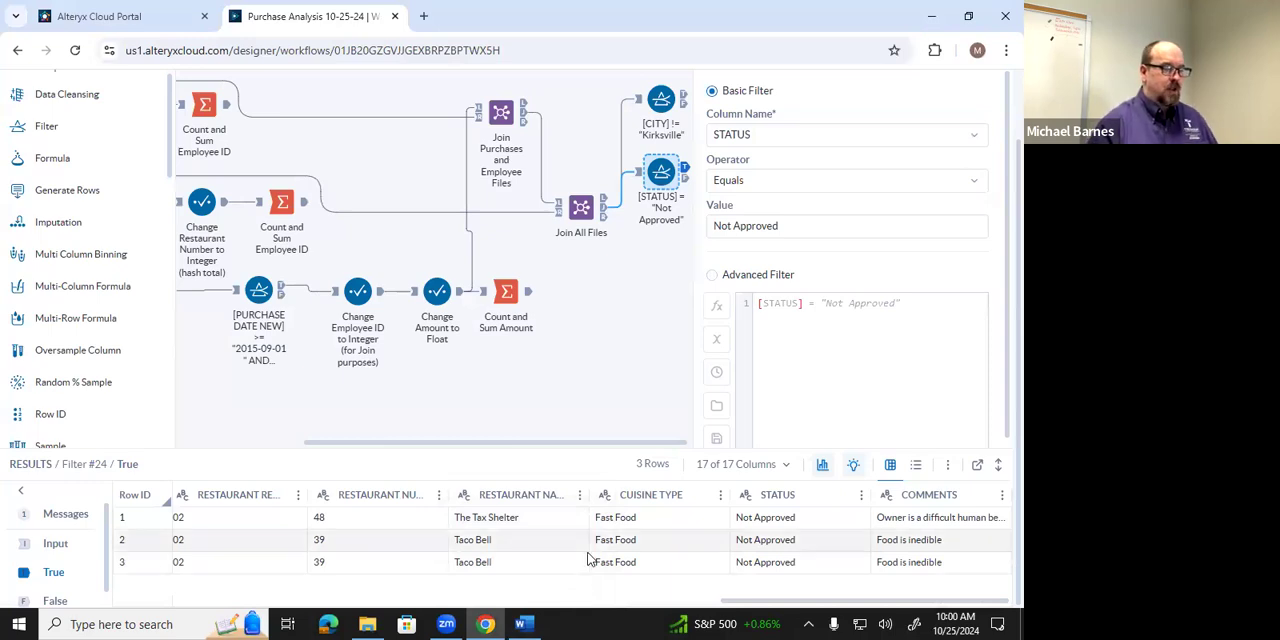
# Add a Summarize tool below the two new filters and connect it to the Join All Files tool's joined output.
pyautogui.moveTo(586, 443); pyautogui.dragTo(423, 443)
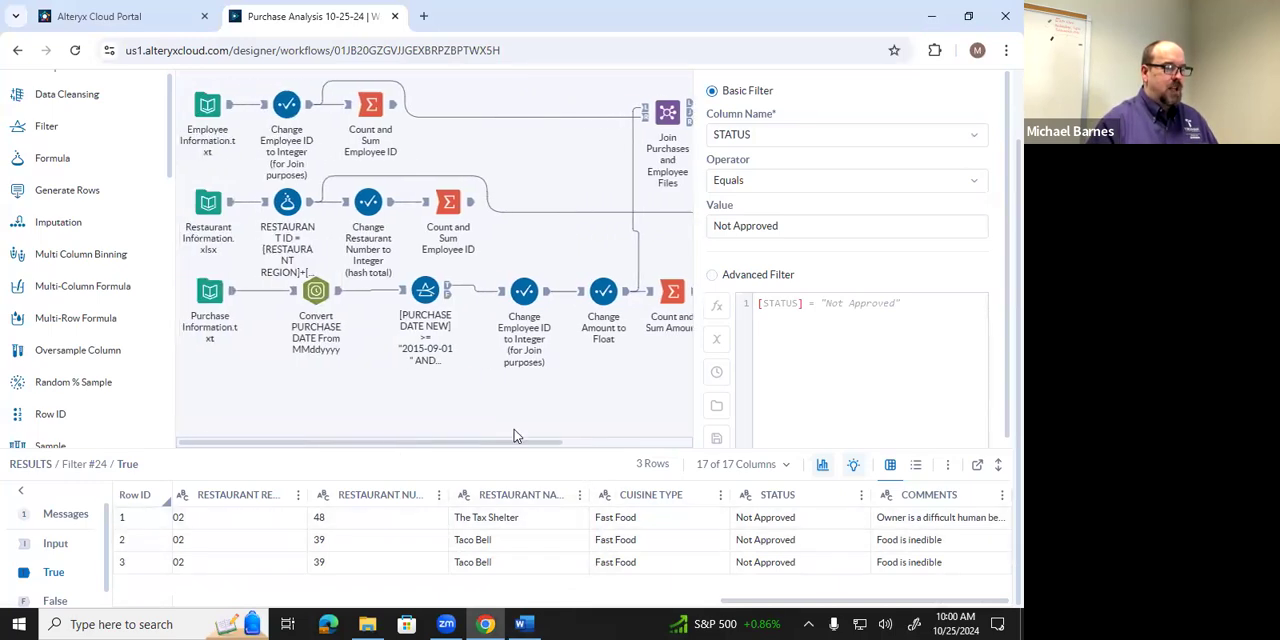
pyautogui.click(677, 389)
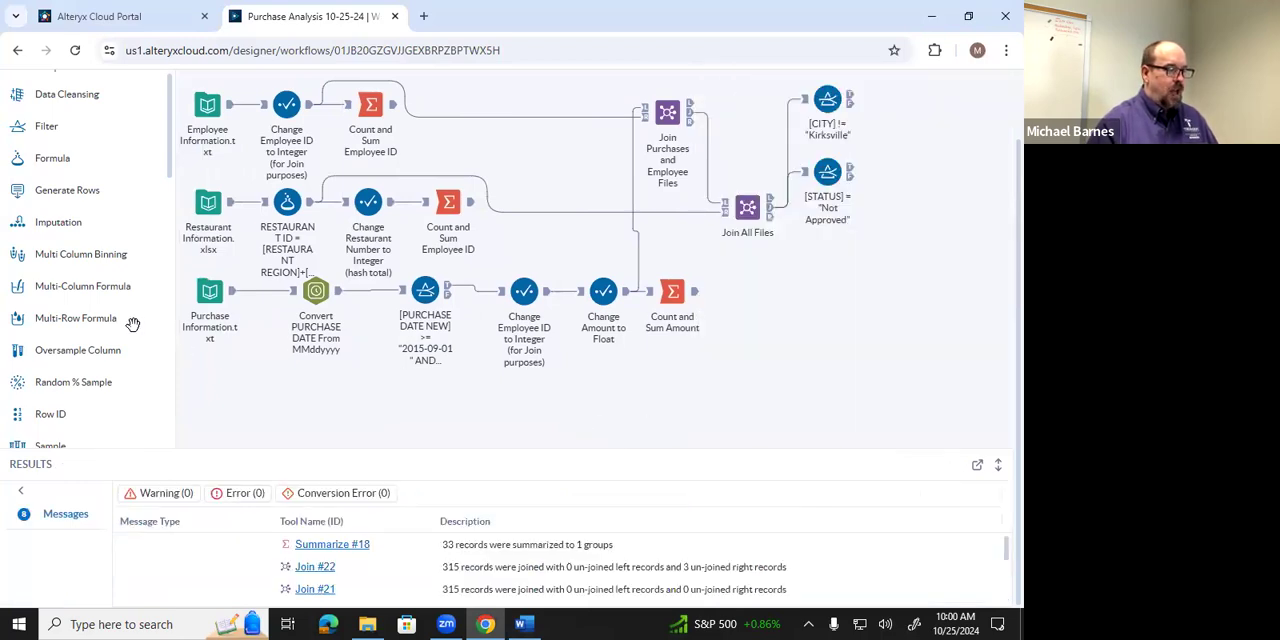
pyautogui.scroll(-5, 128, 324)
pyautogui.scroll(-6, 128, 324)
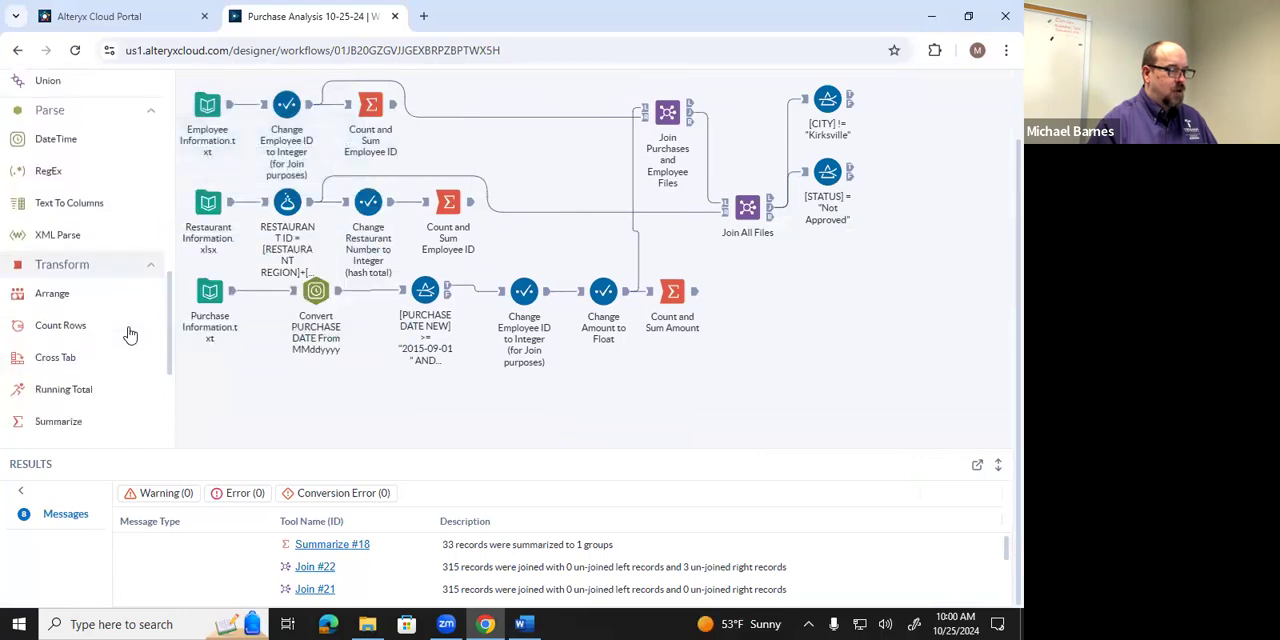
pyautogui.moveTo(80, 320); pyautogui.dragTo(888, 310)
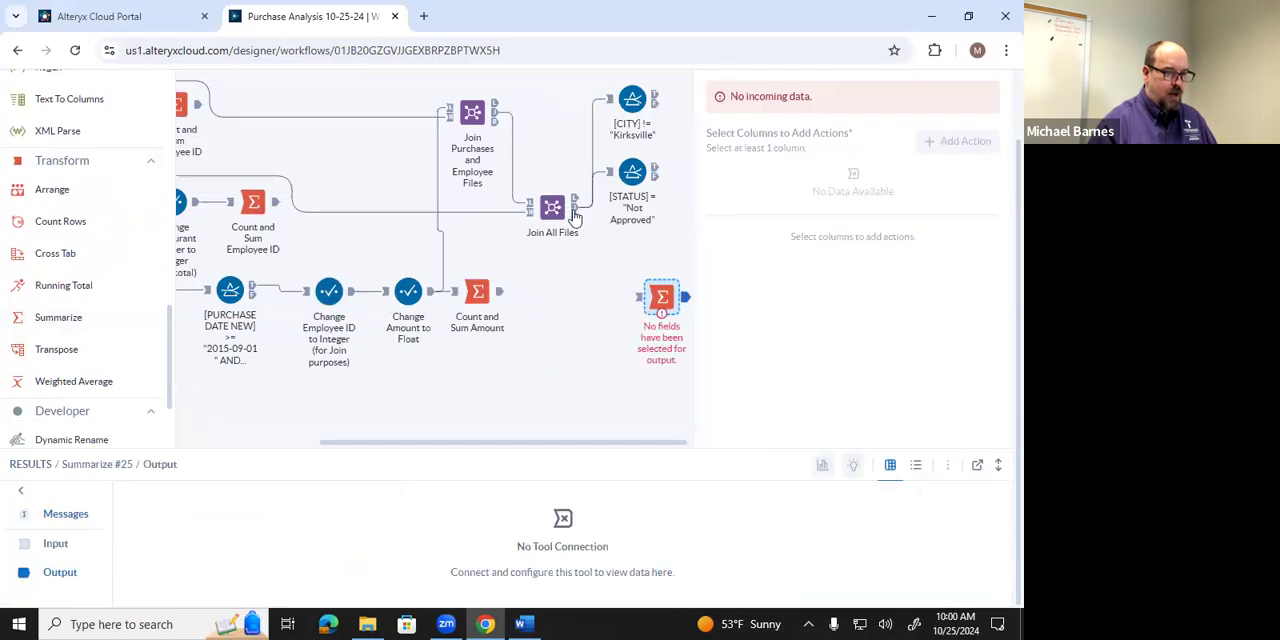
pyautogui.moveTo(576, 213); pyautogui.dragTo(640, 290)
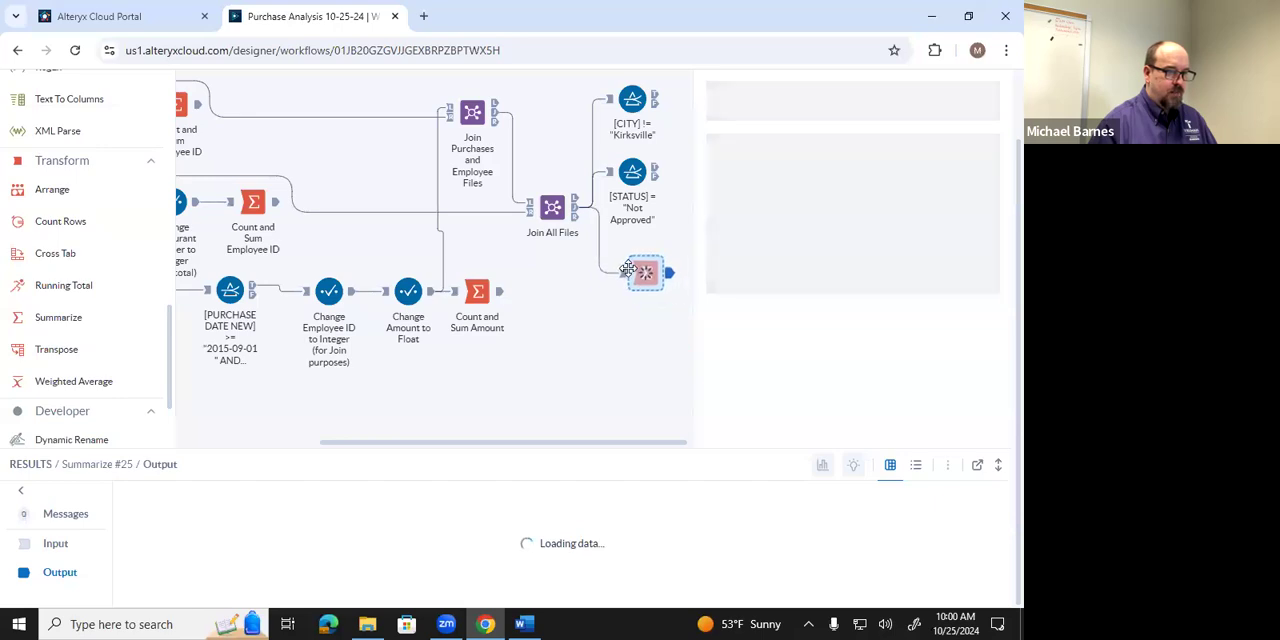
# Check query iii's settings in the Word instructions, return to Designer Cloud and group the new Summarize tool by EMPLOYEE ID.
pyautogui.click(530, 622)
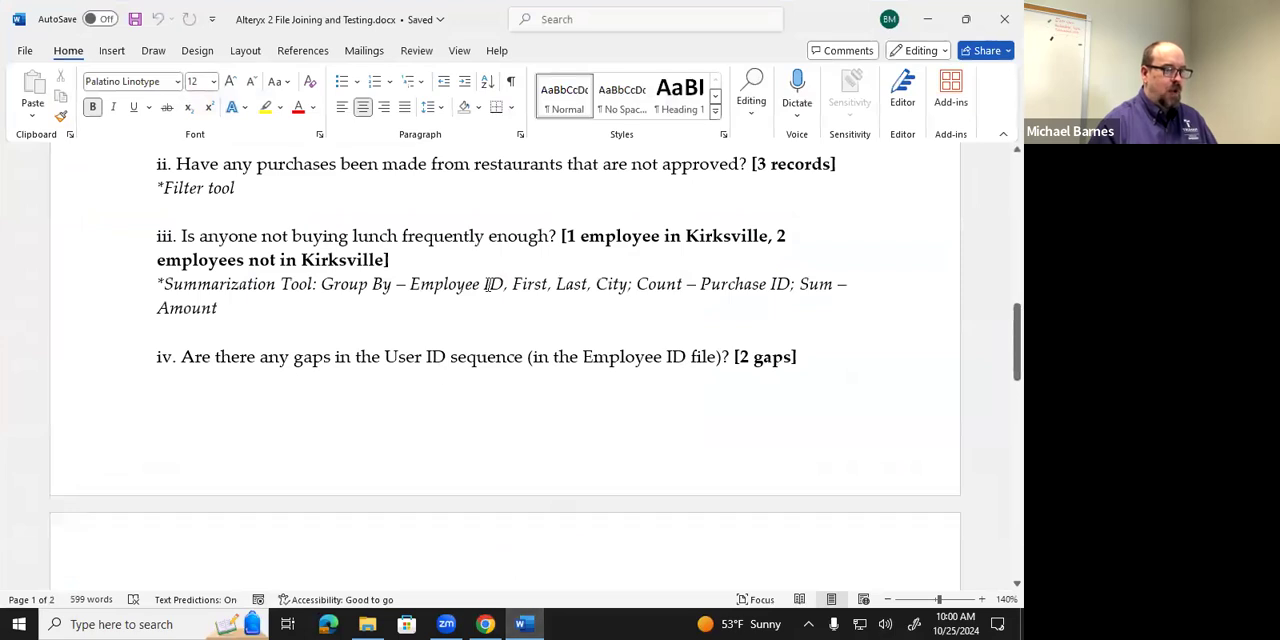
pyautogui.click(522, 624)
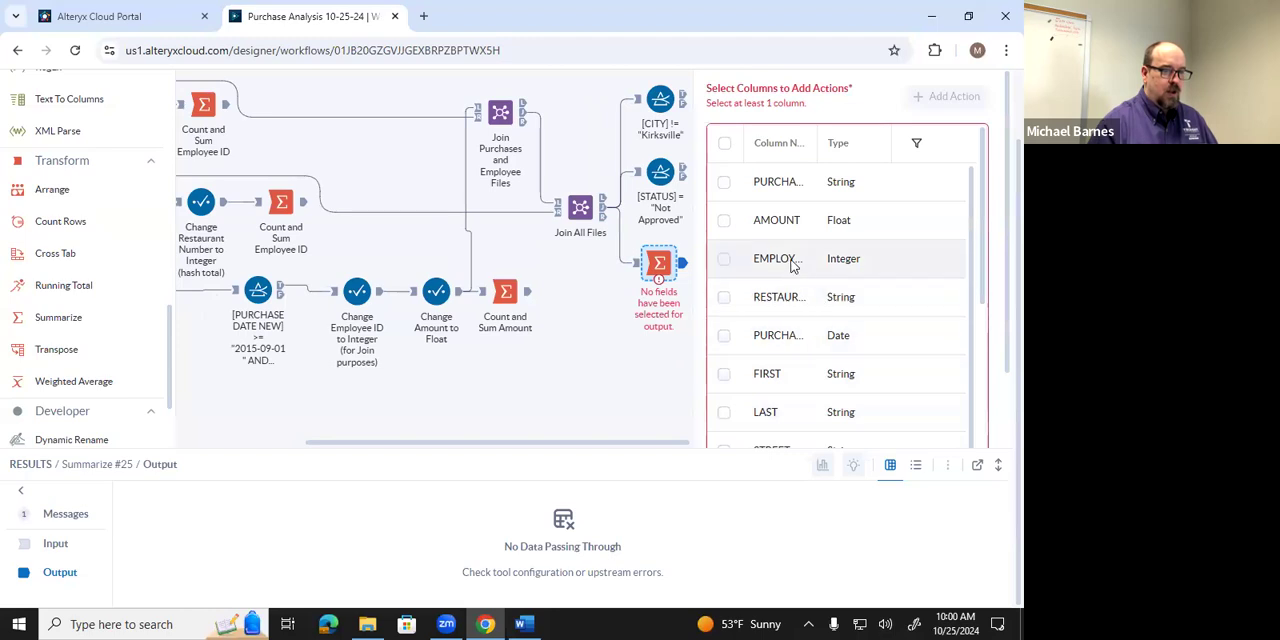
pyautogui.click(777, 262)
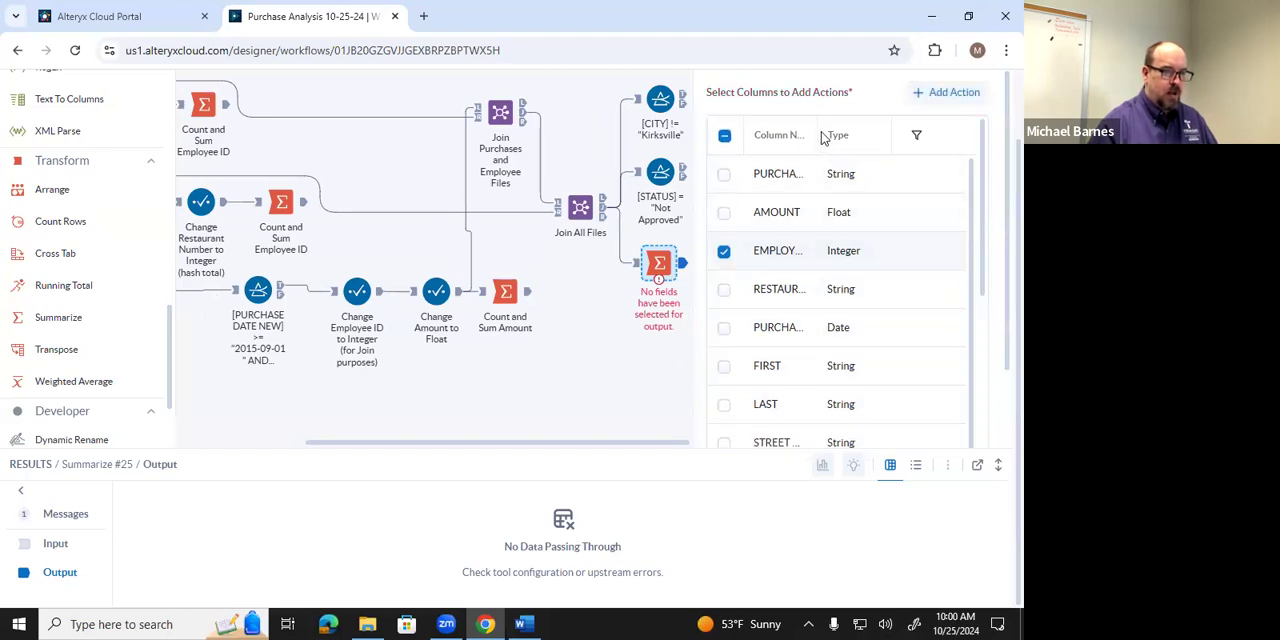
pyautogui.click(931, 100)
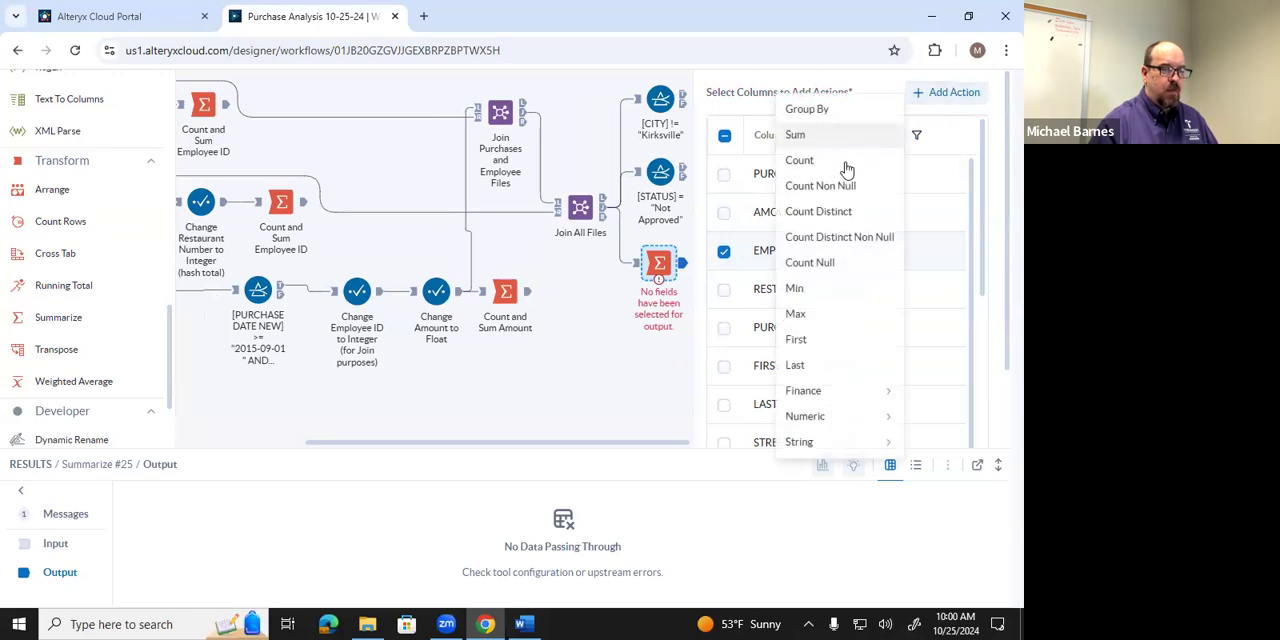
pyautogui.click(829, 110)
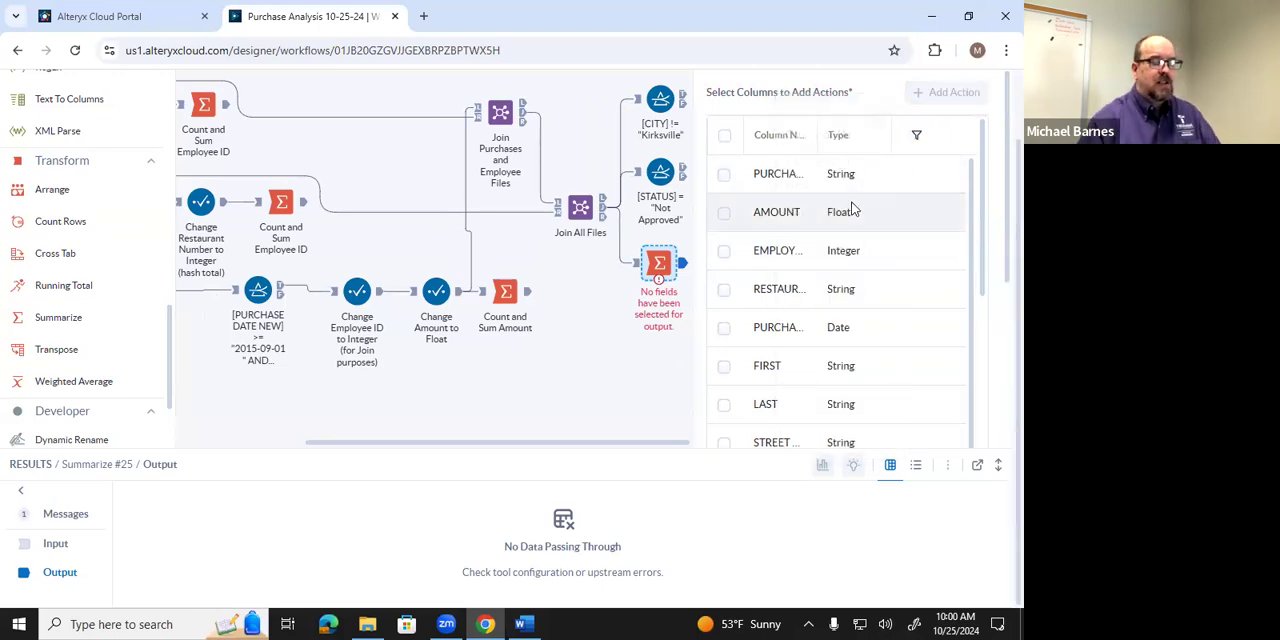
# Recheck the grouping columns in the Word instructions, return to Designer Cloud and add Group By actions for FIRST and LAST.
pyautogui.click(524, 624)
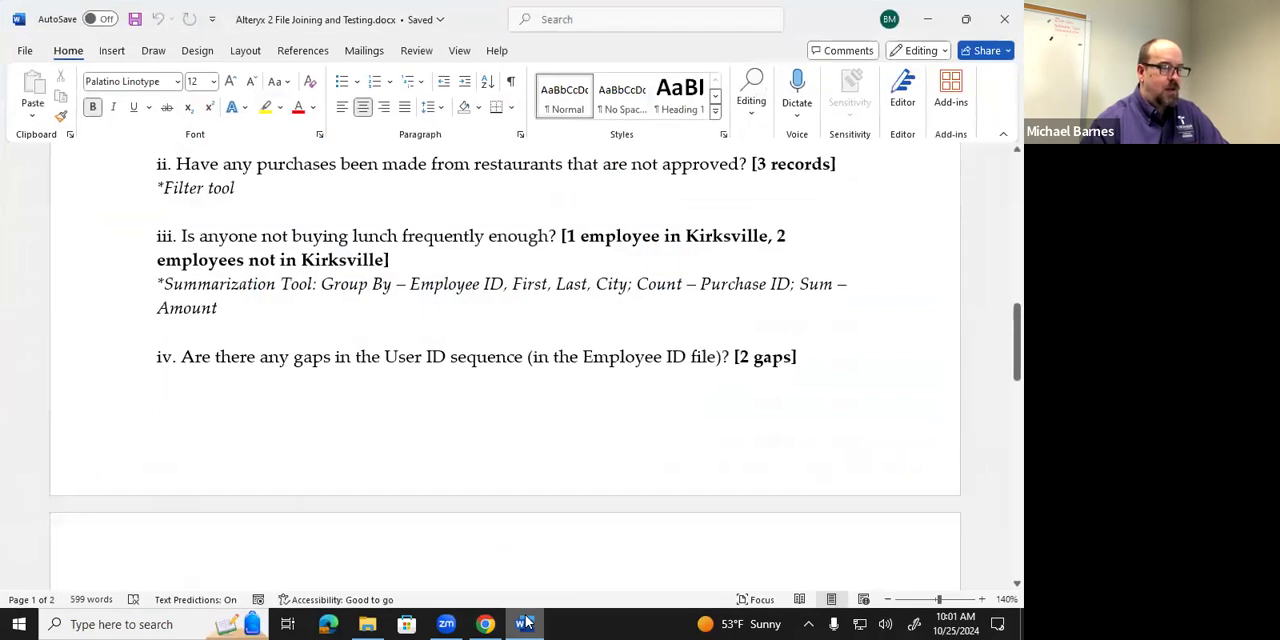
pyautogui.click(524, 624)
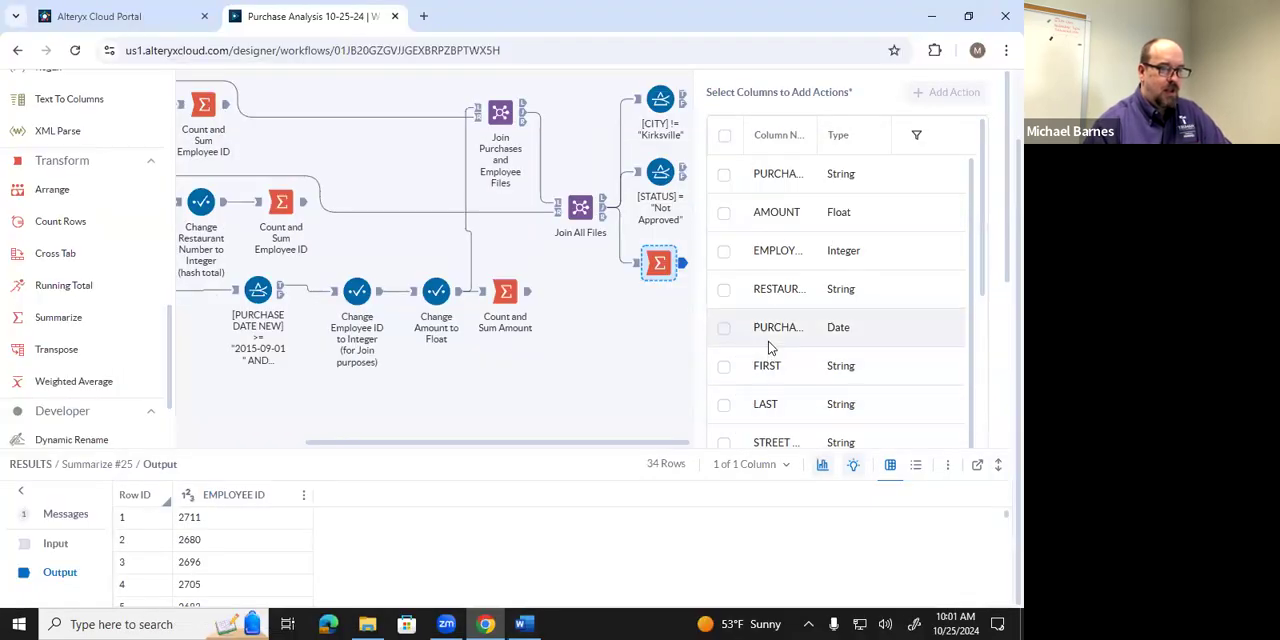
pyautogui.click(724, 366)
pyautogui.click(946, 92)
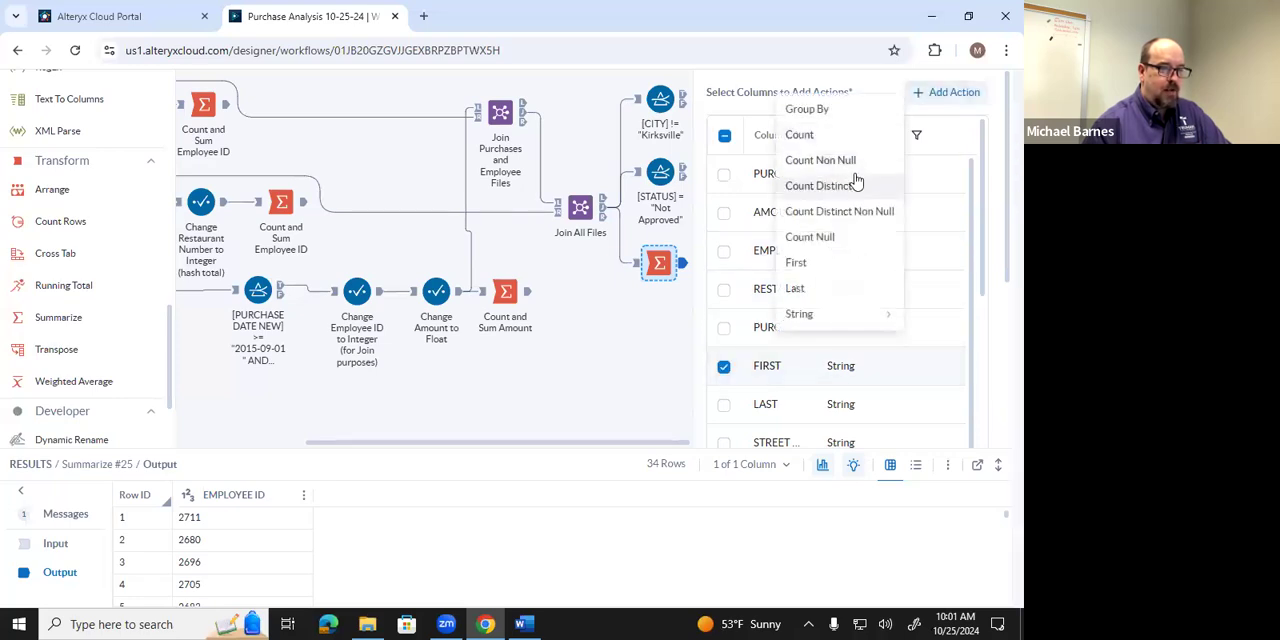
pyautogui.click(829, 104)
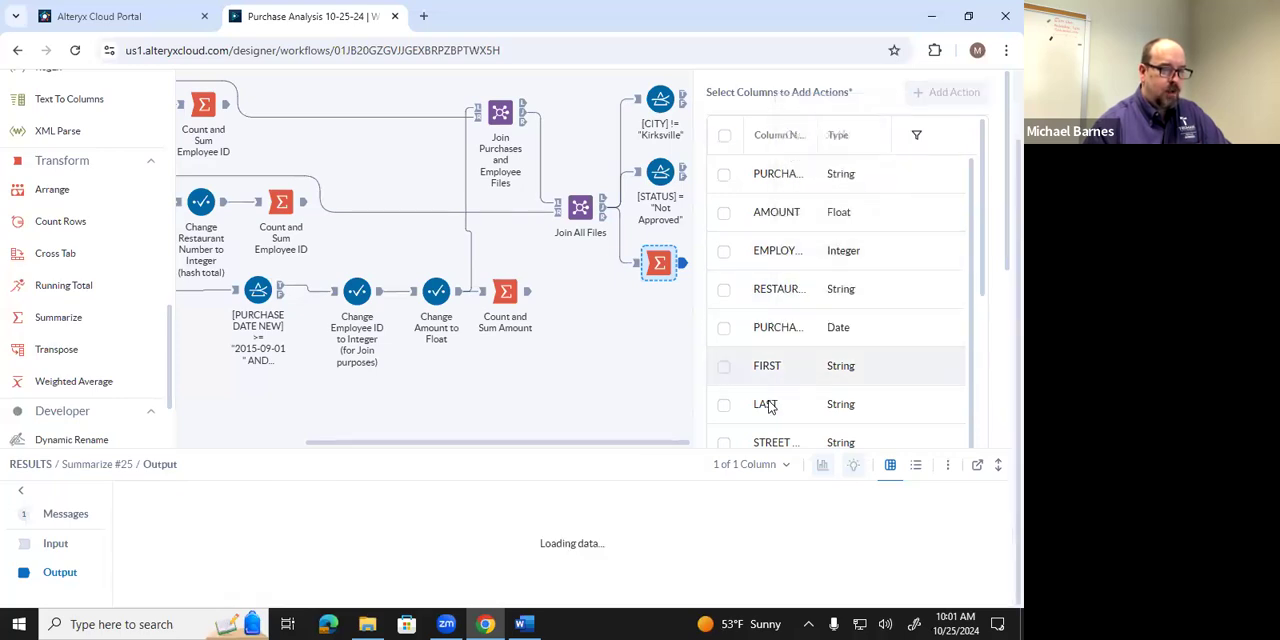
pyautogui.click(776, 402)
pyautogui.click(940, 100)
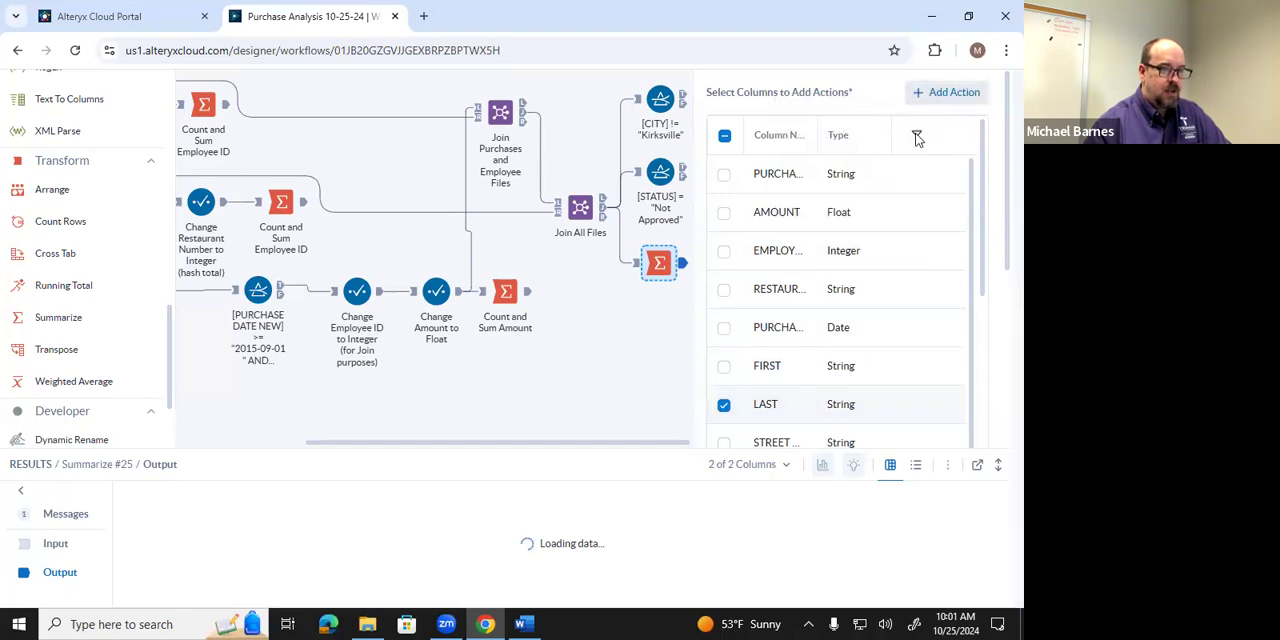
pyautogui.click(822, 107)
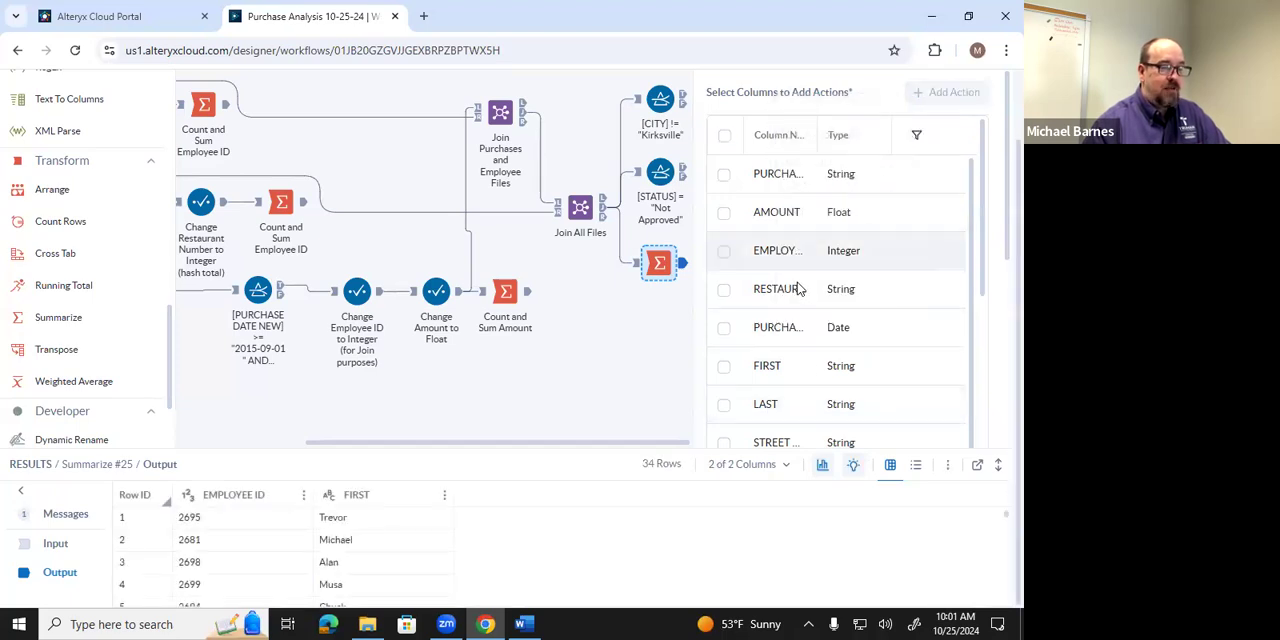
# Add a Group By action for the CITY column to the Summarize tool.
pyautogui.scroll(-1, 808, 295)
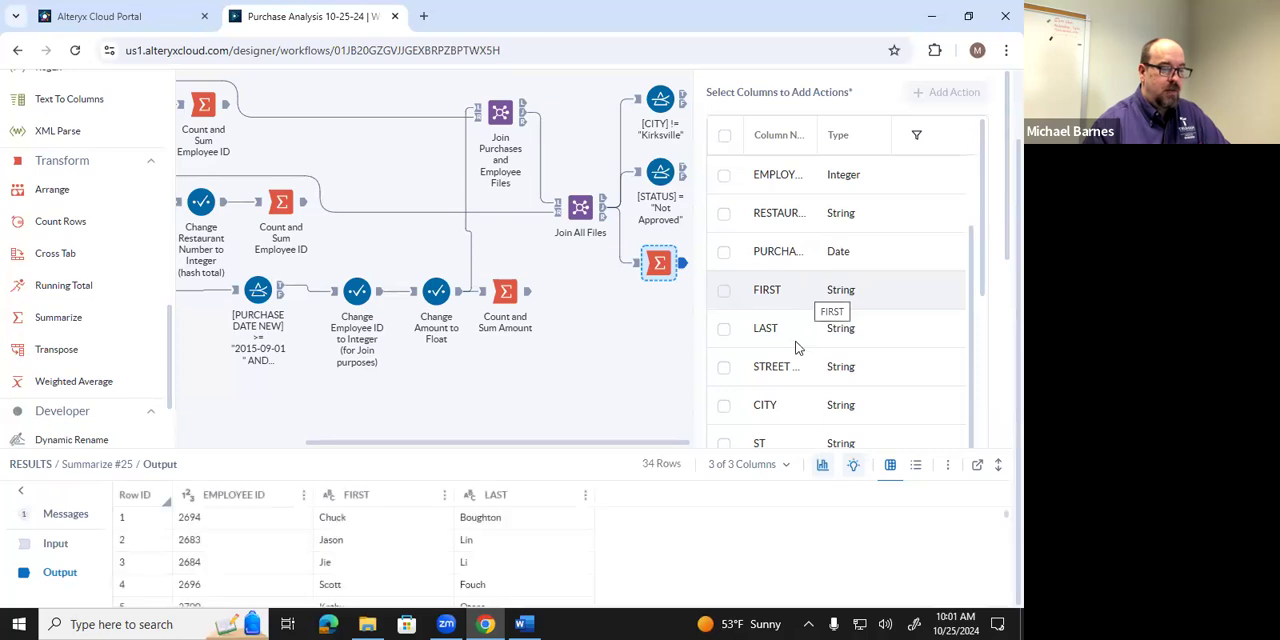
pyautogui.click(770, 410)
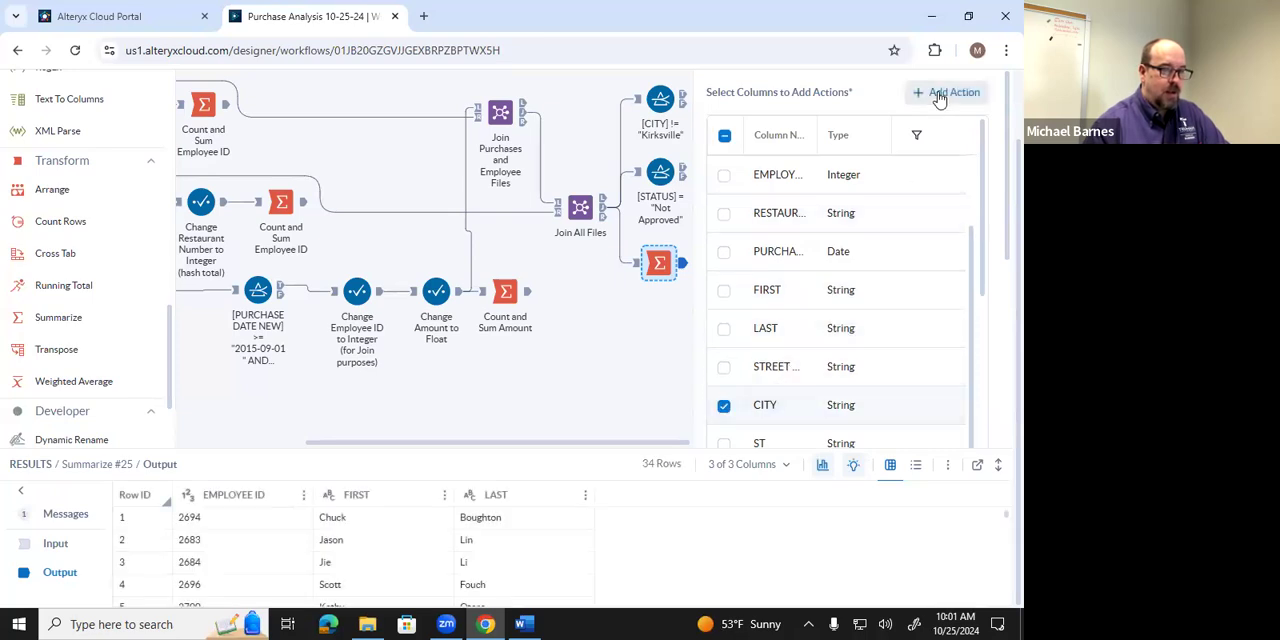
pyautogui.click(940, 96)
pyautogui.click(834, 112)
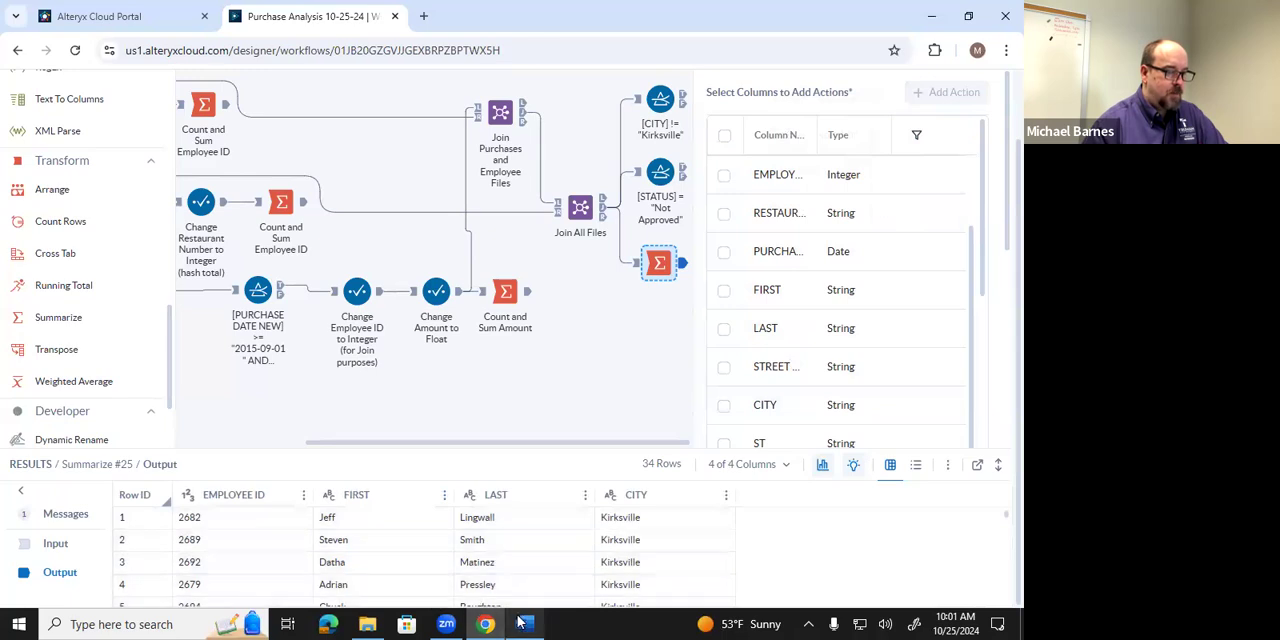
# Consult the Word instructions for the remaining summary actions, return to Designer Cloud and add a Count action on PURCHASE ID.
pyautogui.moveTo(527, 623)
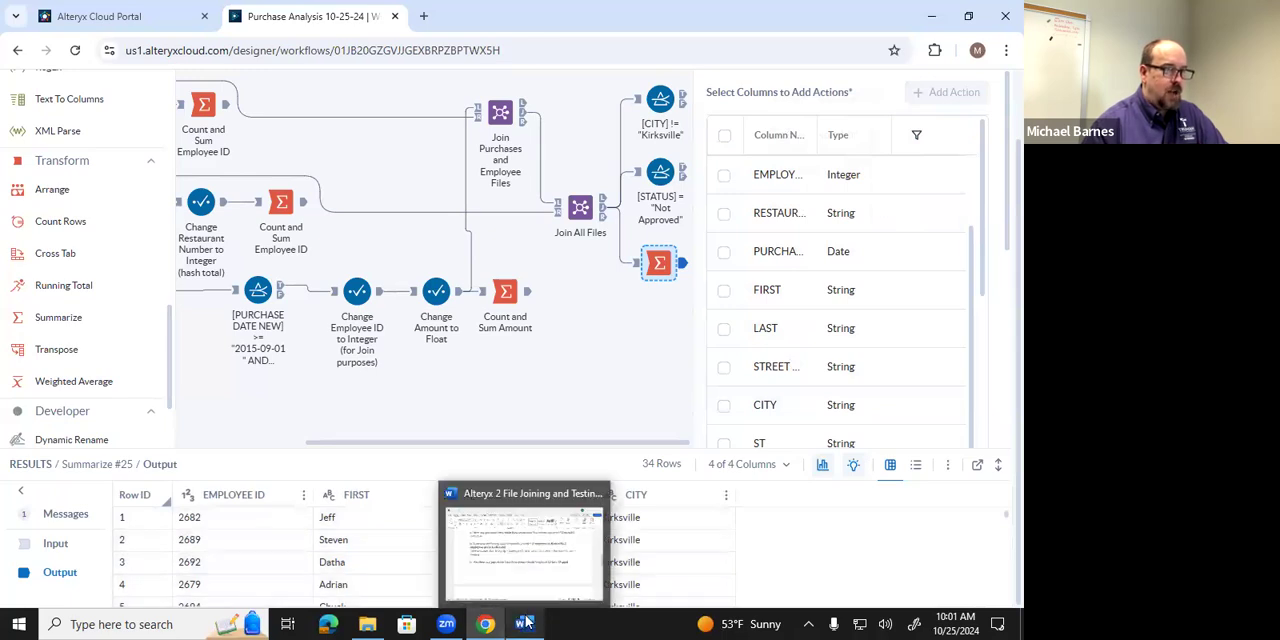
pyautogui.click(527, 623)
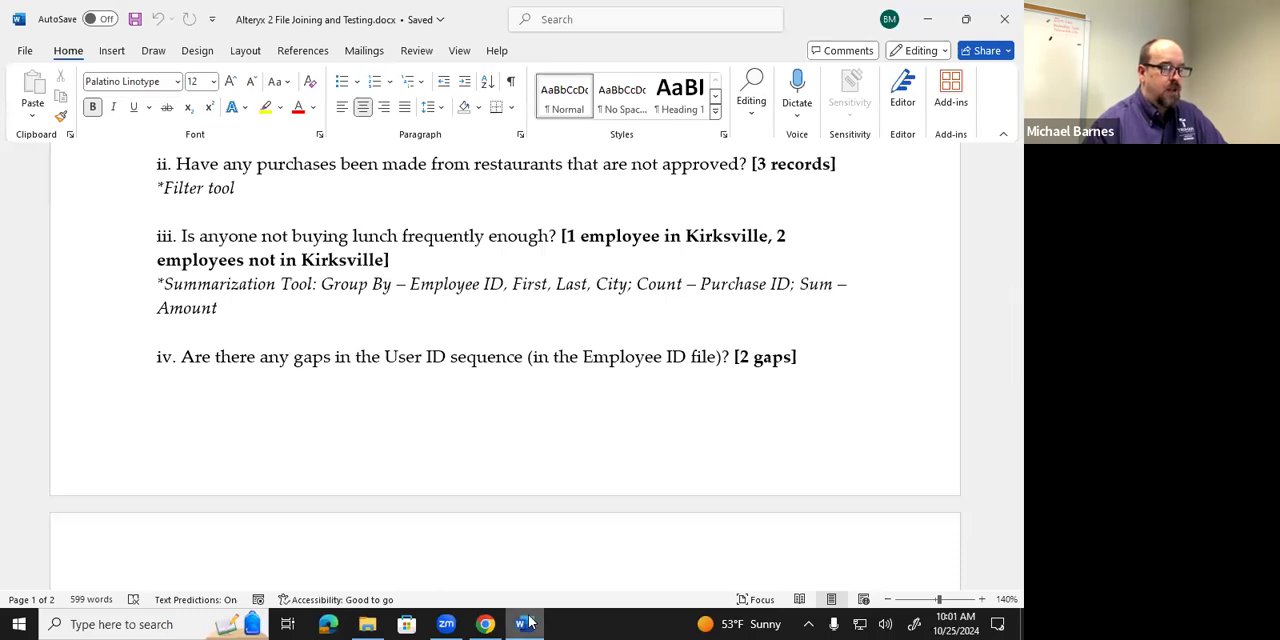
pyautogui.moveTo(529, 622)
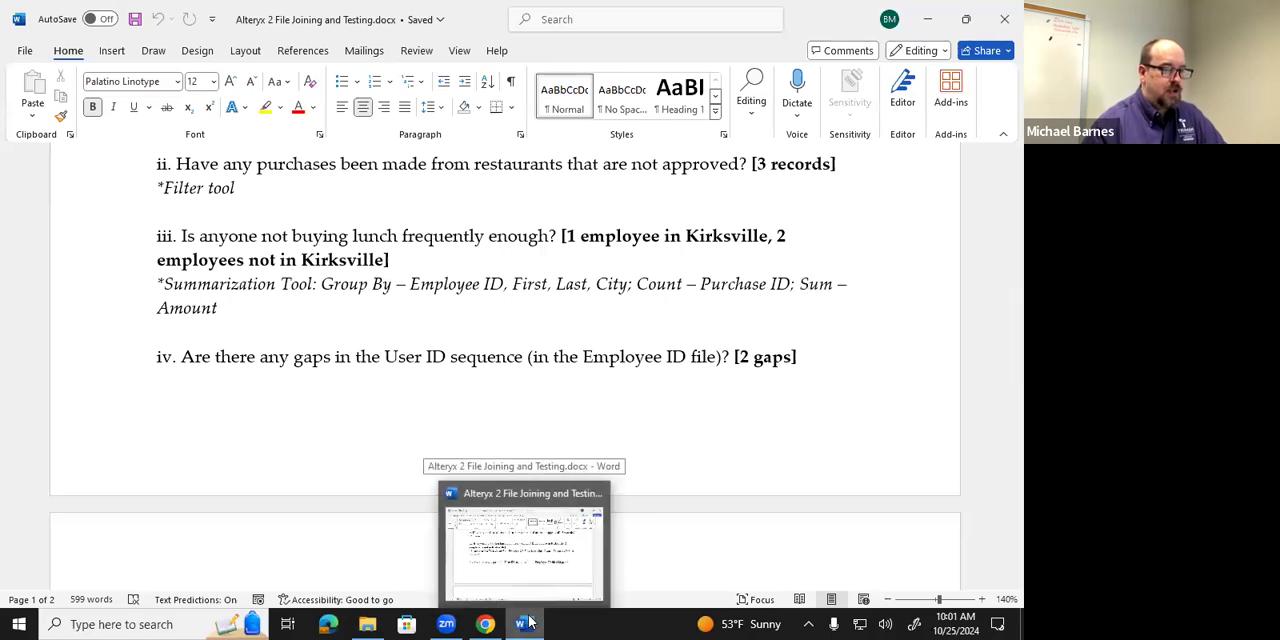
pyautogui.click(529, 622)
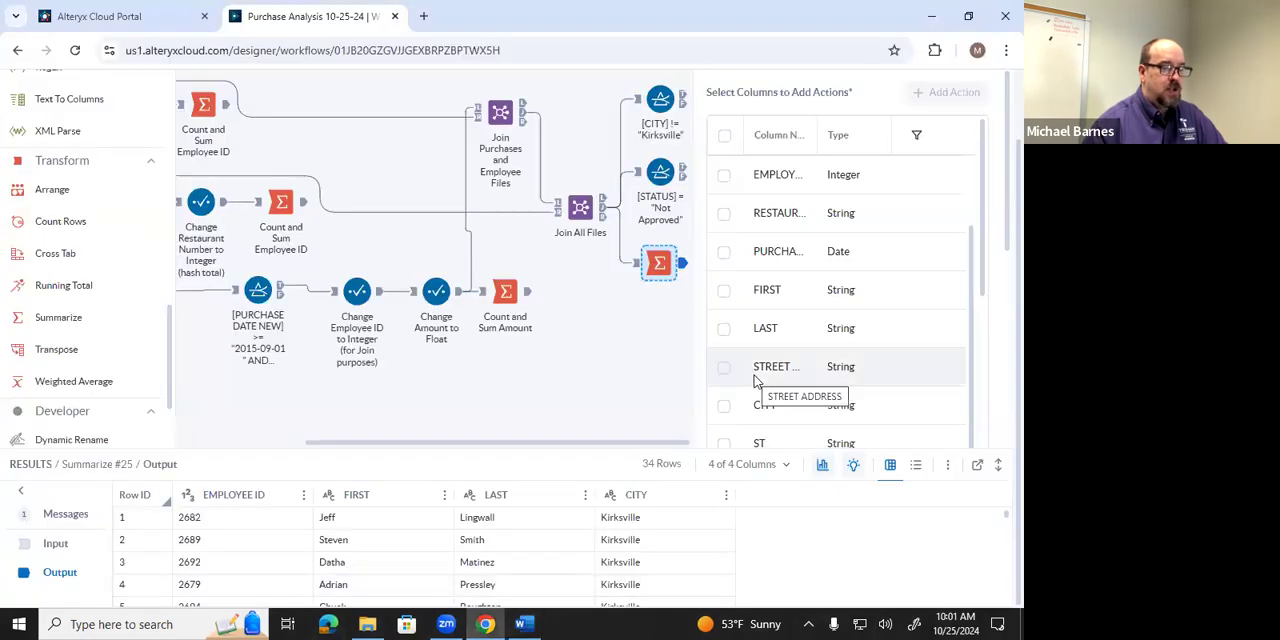
pyautogui.scroll(2, 757, 380)
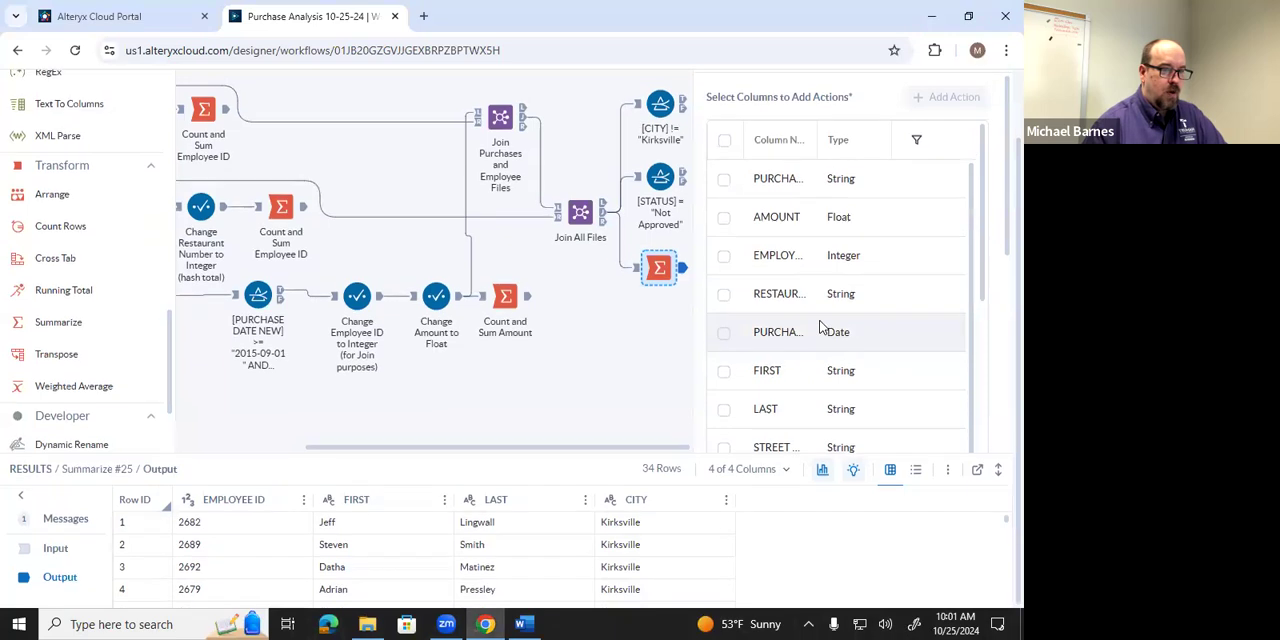
pyautogui.scroll(1, 812, 300)
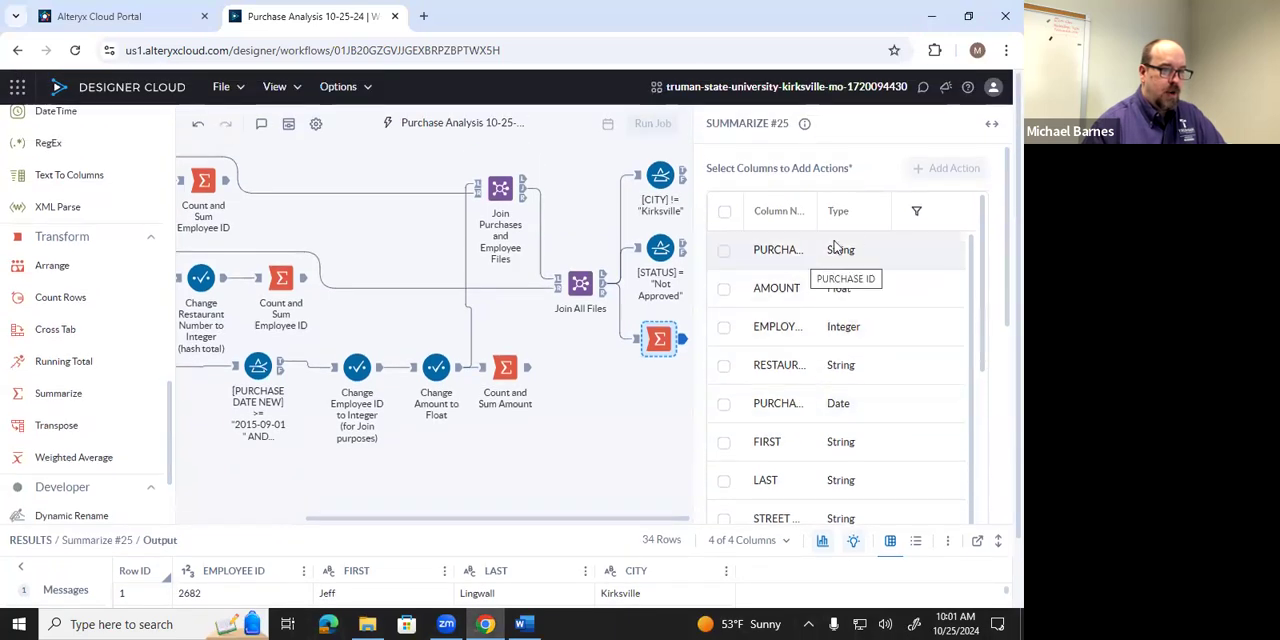
pyautogui.click(809, 250)
pyautogui.click(943, 169)
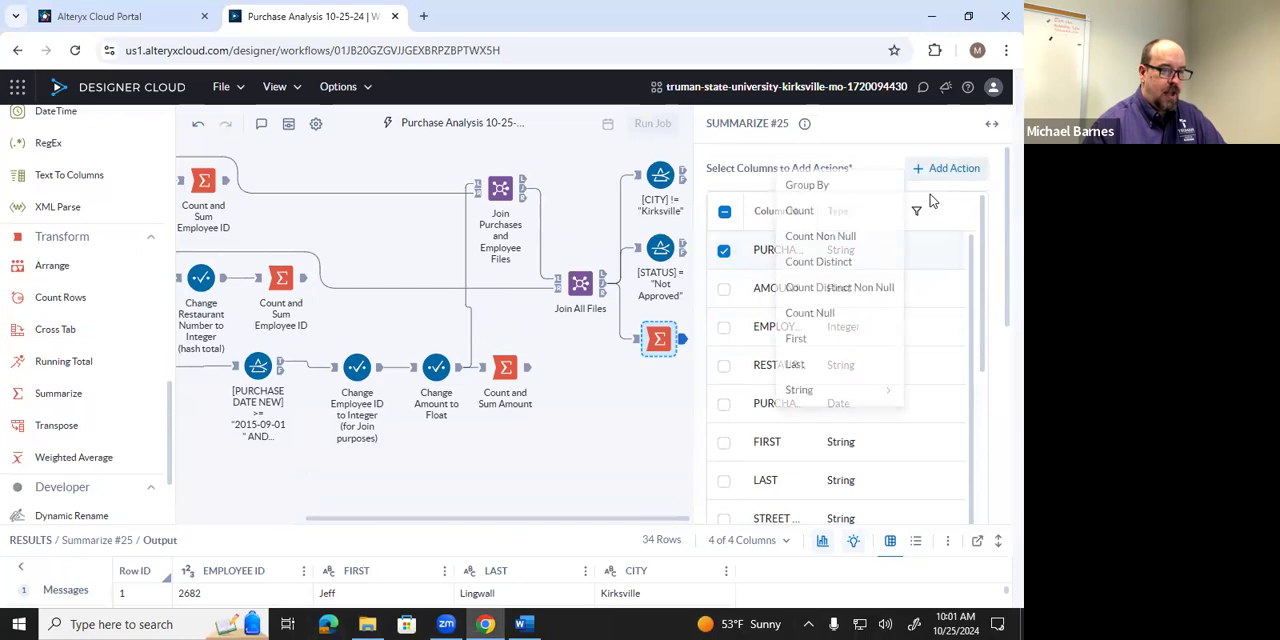
pyautogui.click(835, 222)
# Add a Sum action on the AMOUNT column to the Summarize tool.
pyautogui.scroll(-1, 822, 316)
pyautogui.scroll(1, 822, 316)
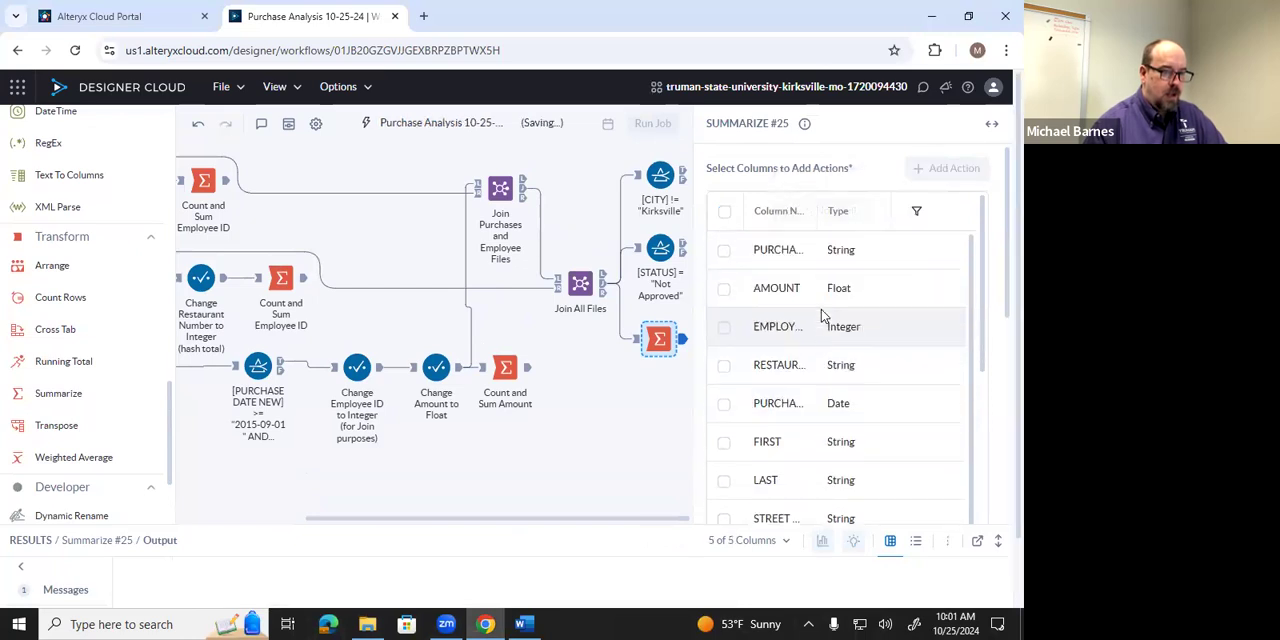
pyautogui.scroll(-1, 823, 314)
pyautogui.scroll(1, 790, 300)
pyautogui.click(776, 289)
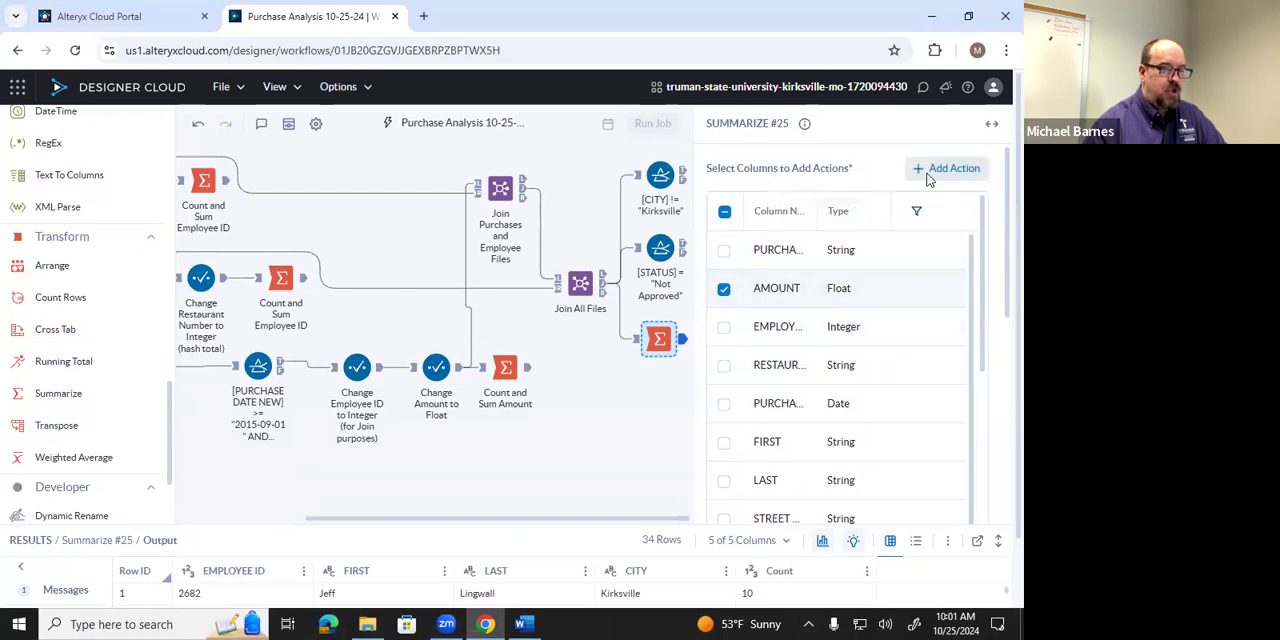
pyautogui.click(938, 170)
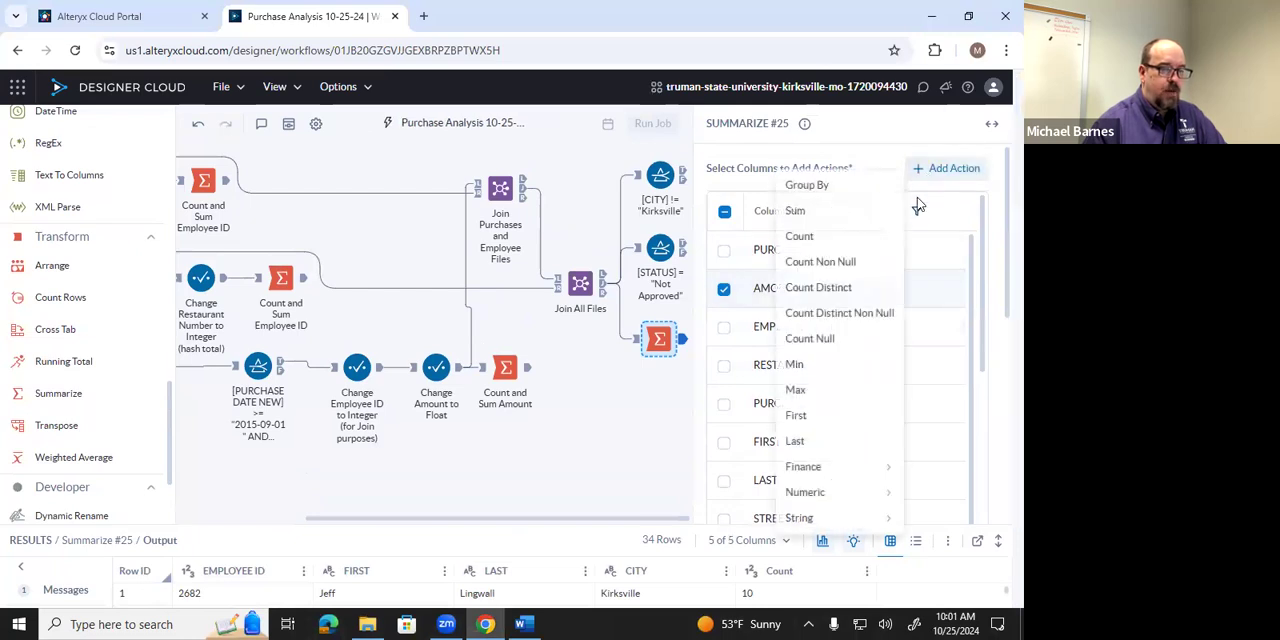
pyautogui.click(837, 218)
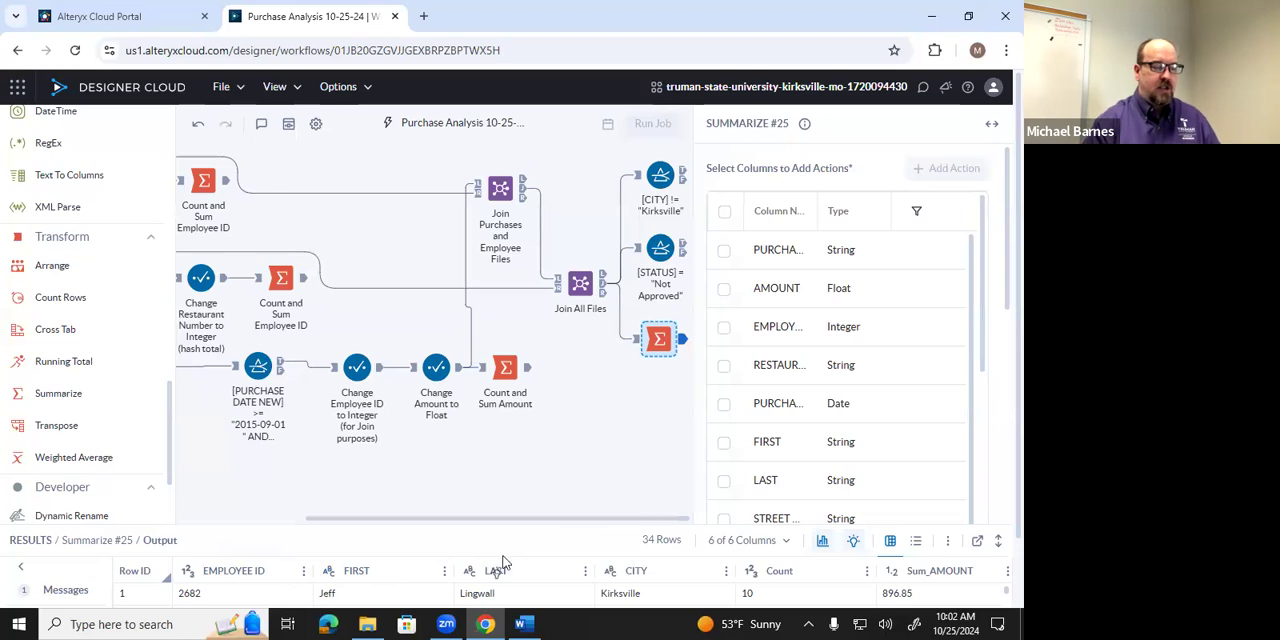
# Annotate the new Summarize tool with "Infrequent Purchase Summary".
pyautogui.scroll(-1, 520, 558)
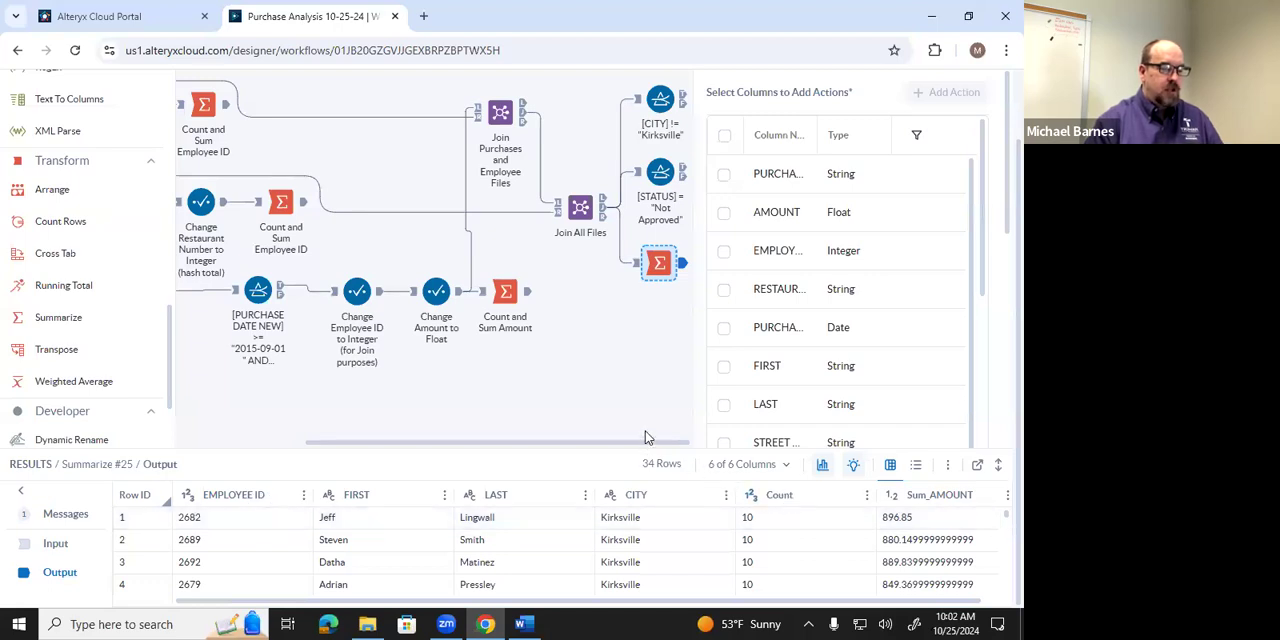
pyautogui.rightClick(670, 264)
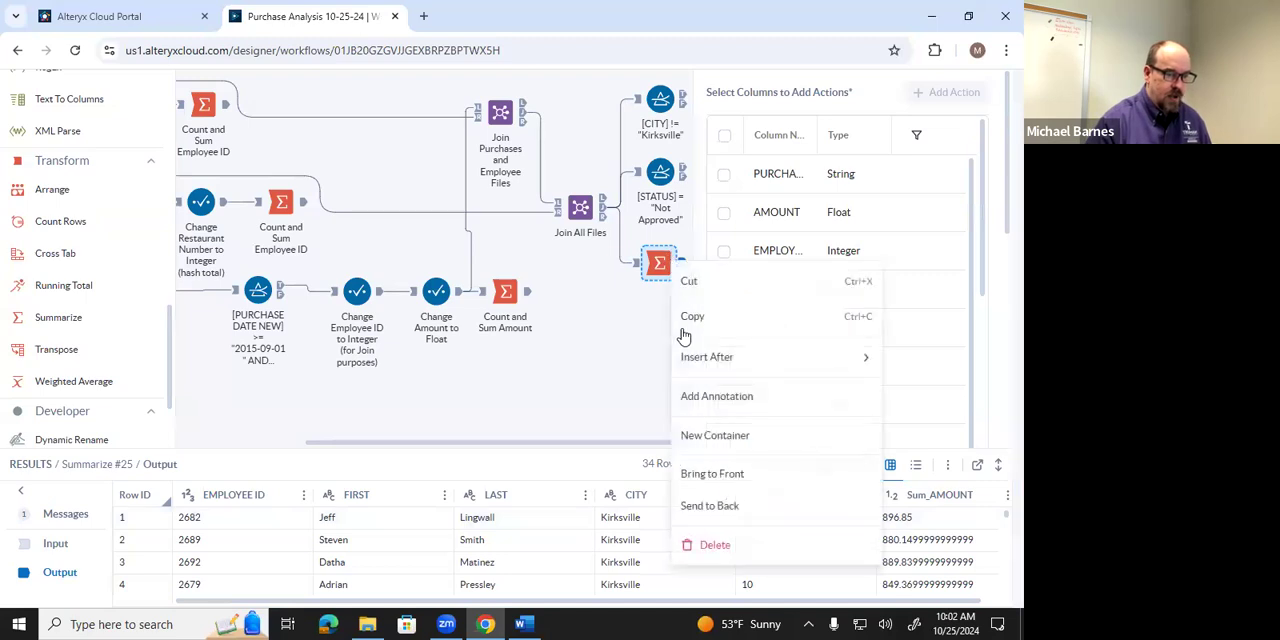
pyautogui.click(698, 399)
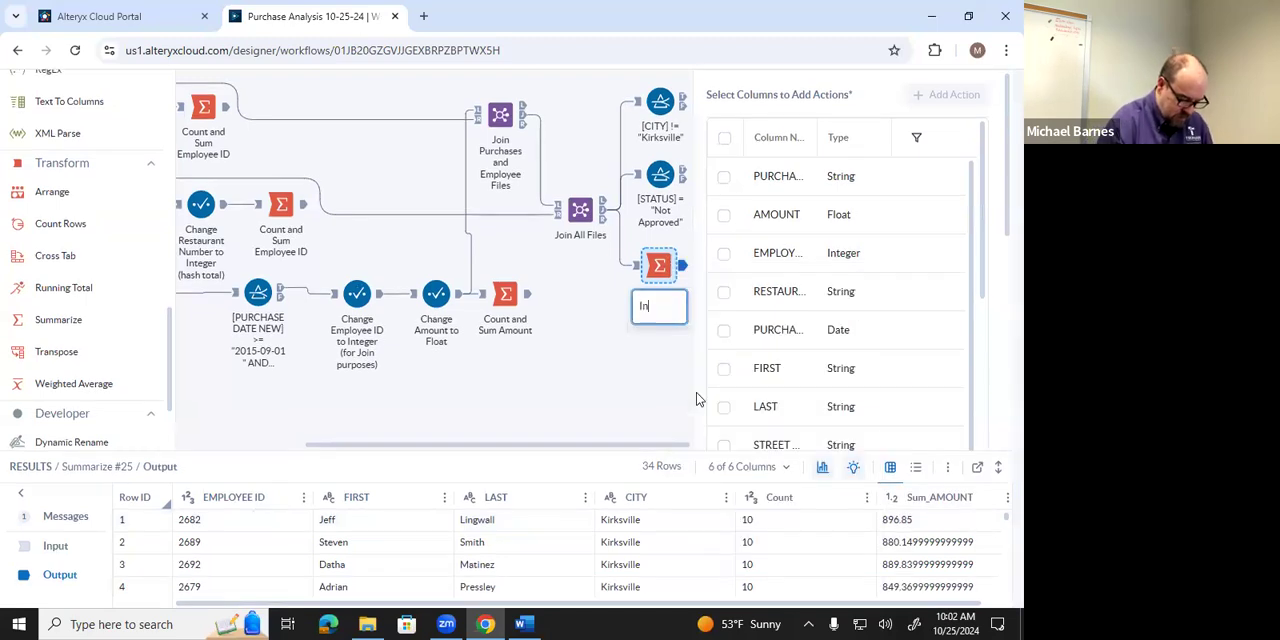
pyautogui.write('Infrequent')
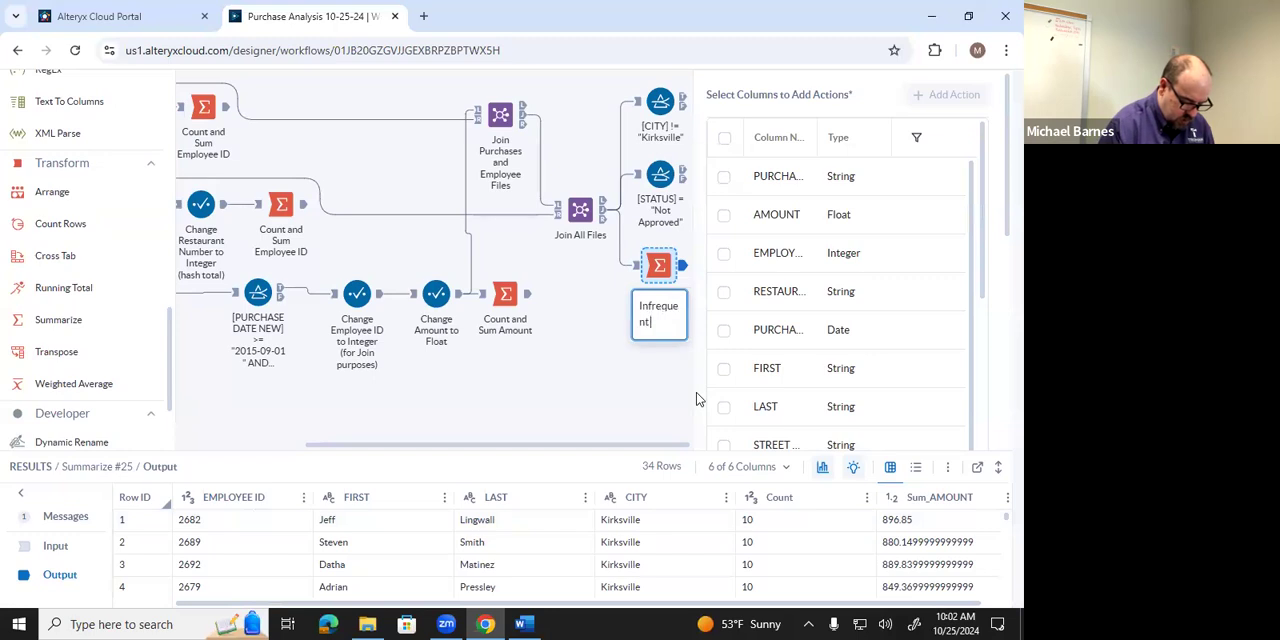
pyautogui.write(' Purchase Summary')
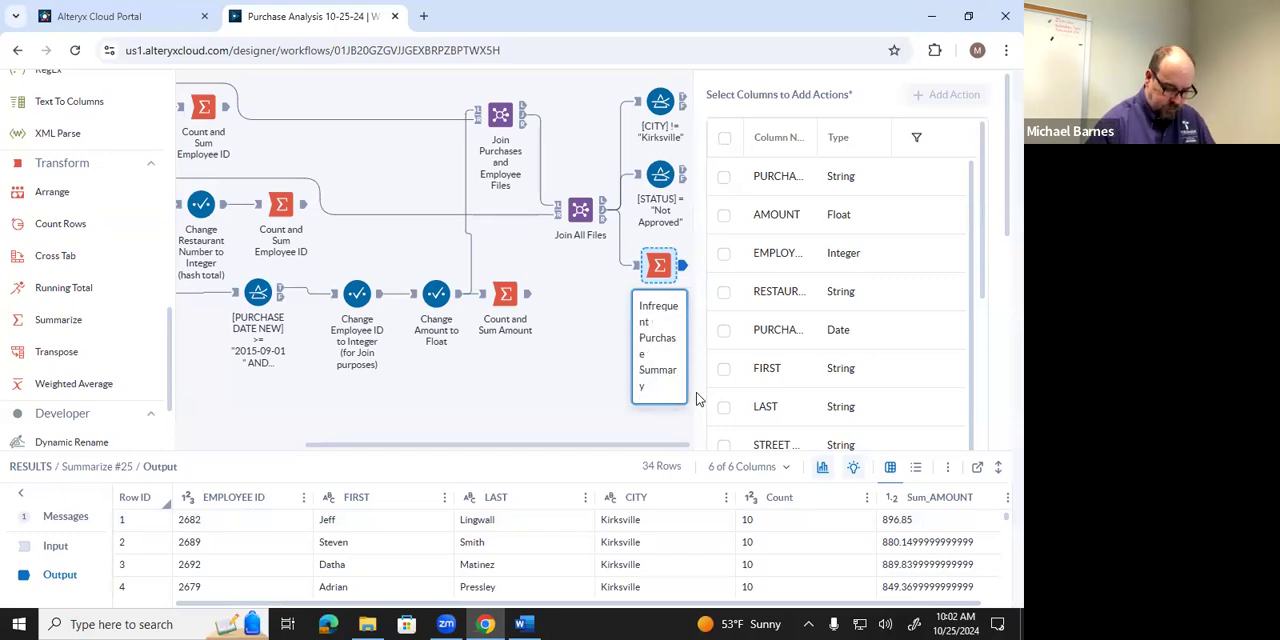
pyautogui.press('Return')
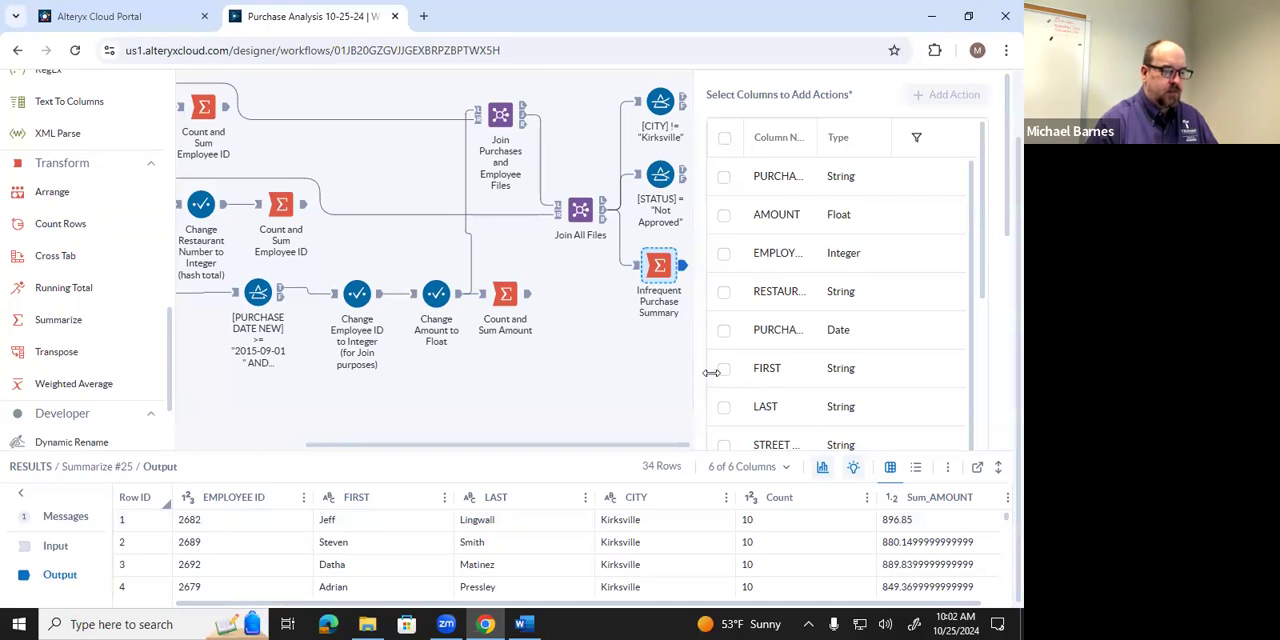
# Filter the Infrequent Purchase Summary output to records whose Count is less than 3.
pyautogui.click(600, 377)
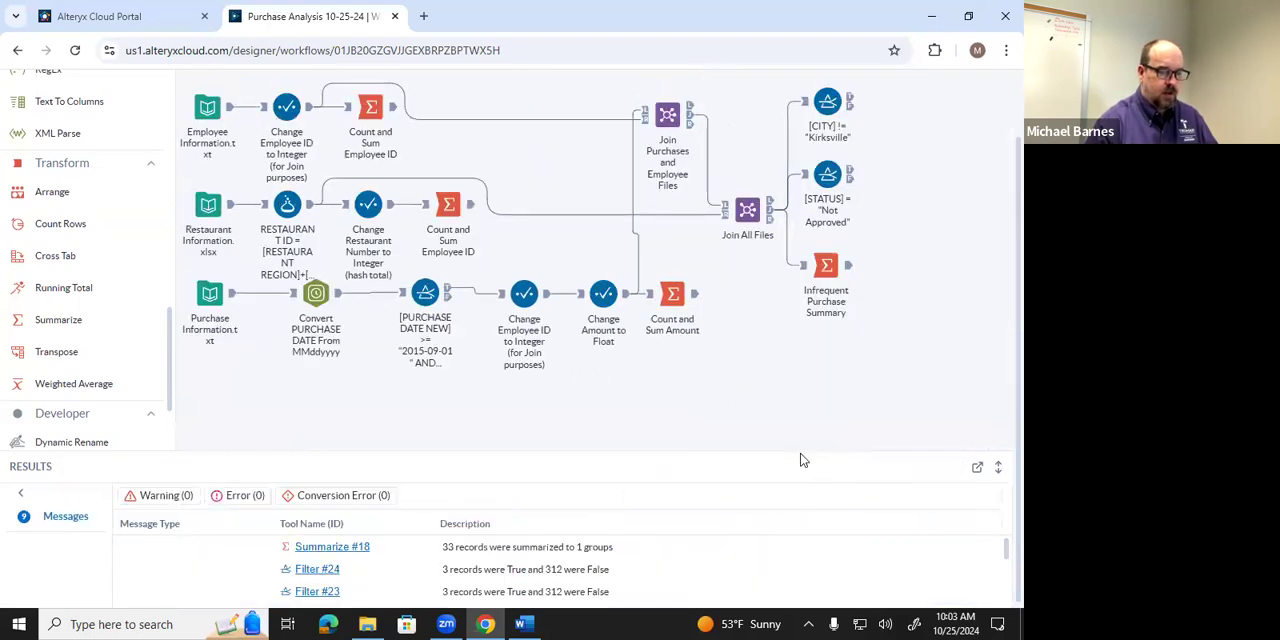
pyautogui.click(849, 268)
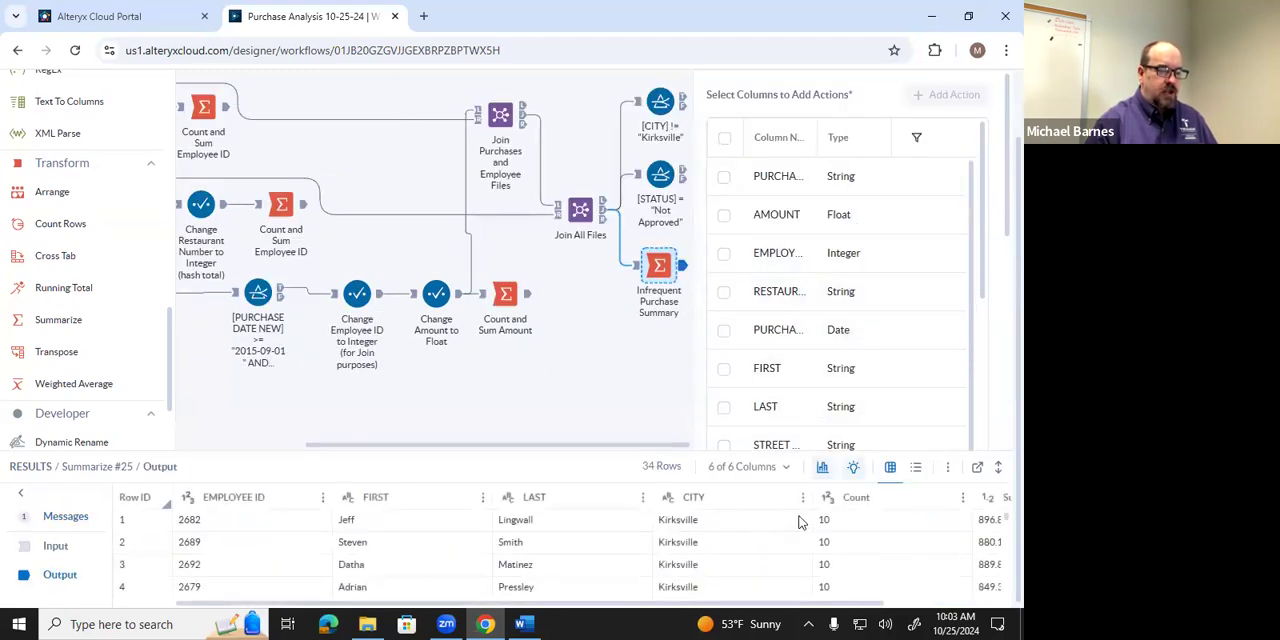
pyautogui.click(962, 501)
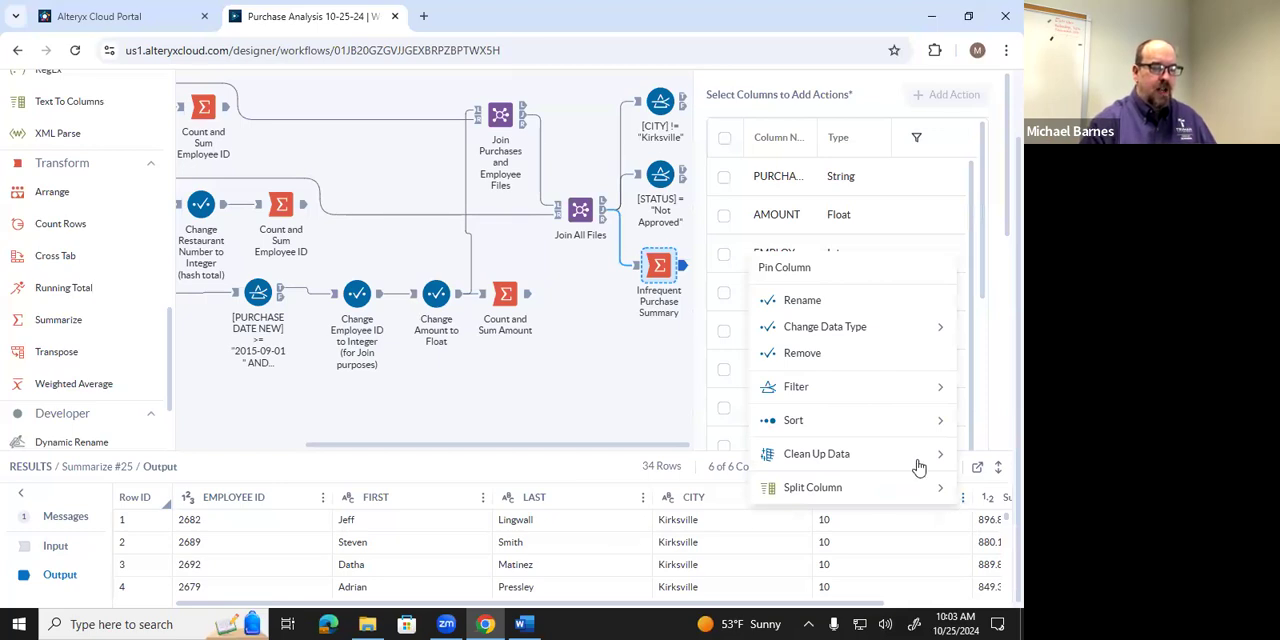
pyautogui.moveTo(909, 389)
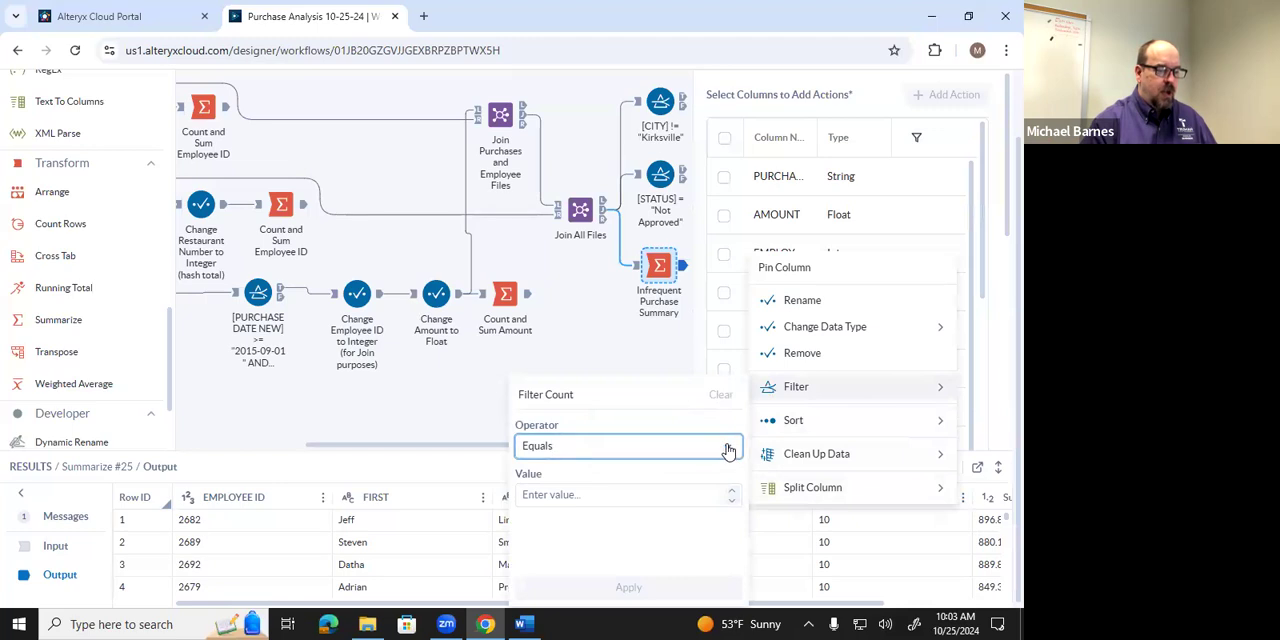
pyautogui.click(728, 451)
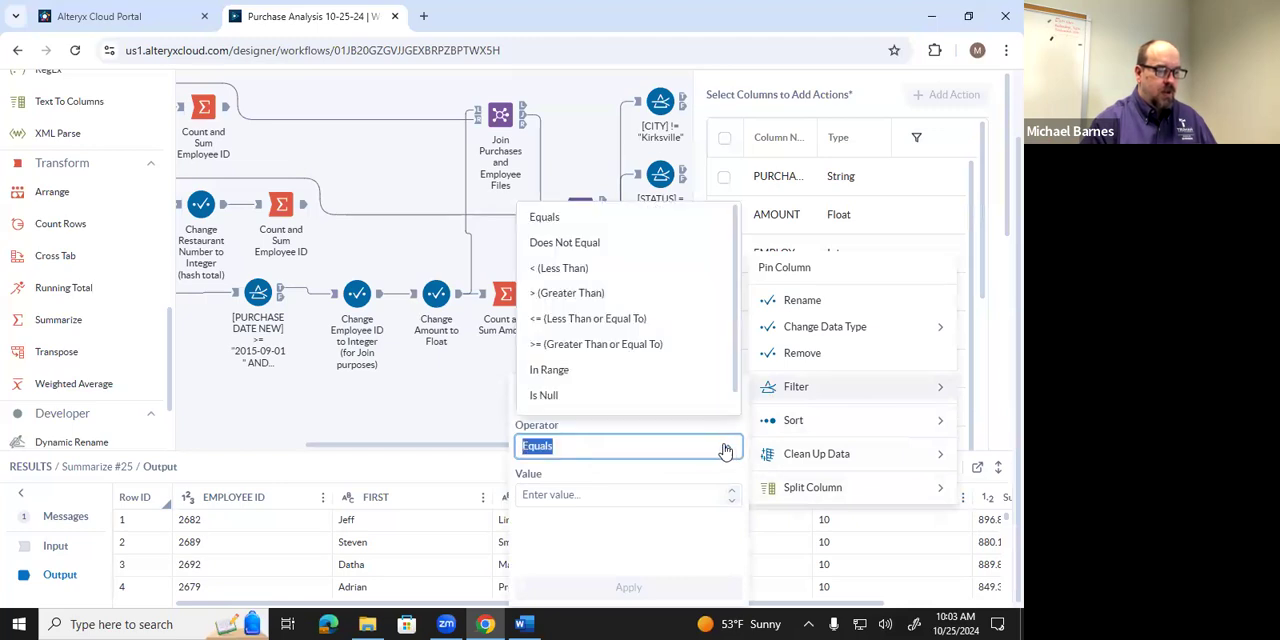
pyautogui.click(604, 268)
pyautogui.click(606, 490)
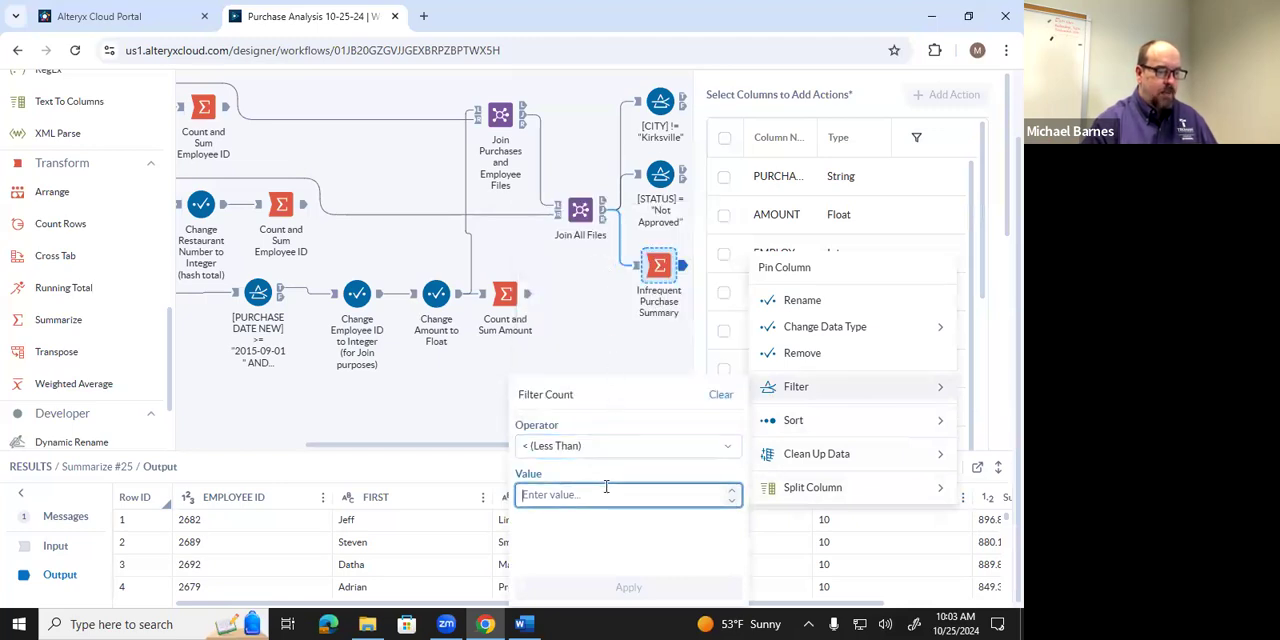
pyautogui.write('3')
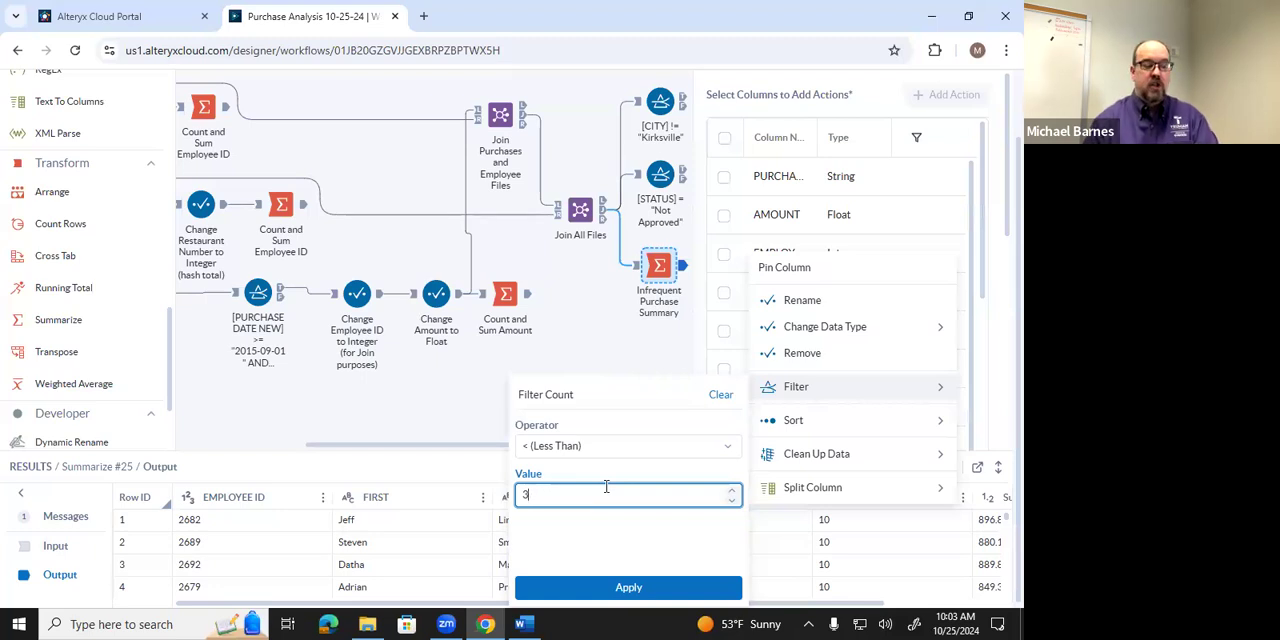
pyautogui.click(628, 588)
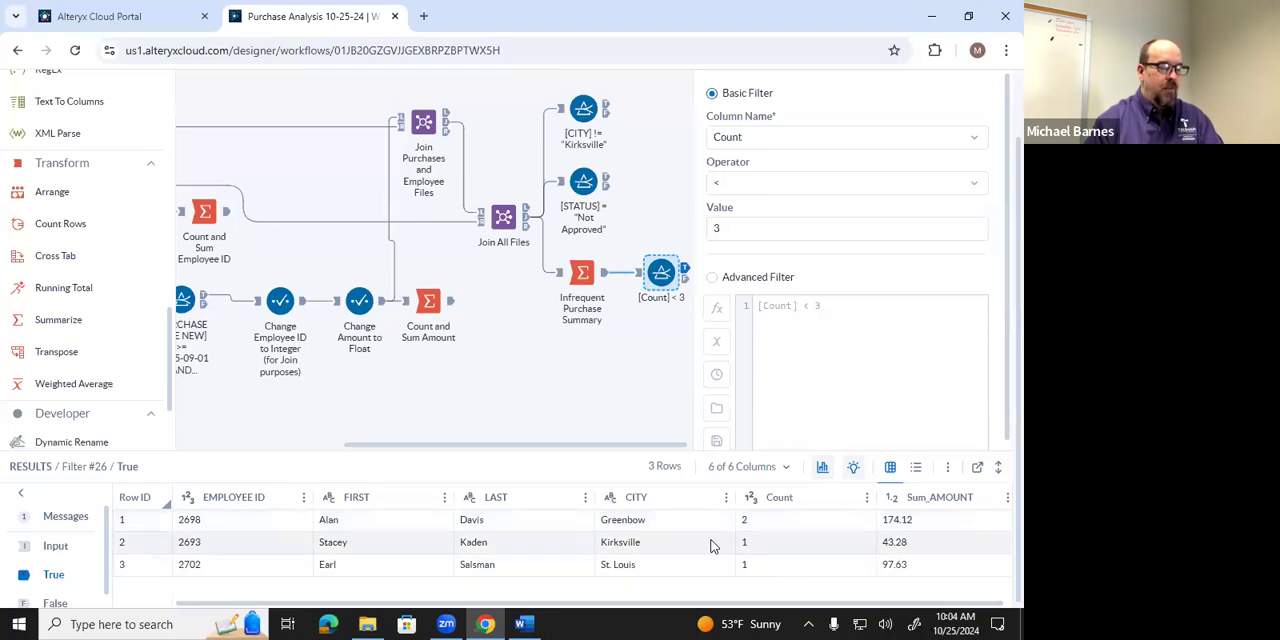
pyautogui.moveTo(797, 603); pyautogui.dragTo(867, 607)
pyautogui.moveTo(740, 615); pyautogui.dragTo(671, 610)
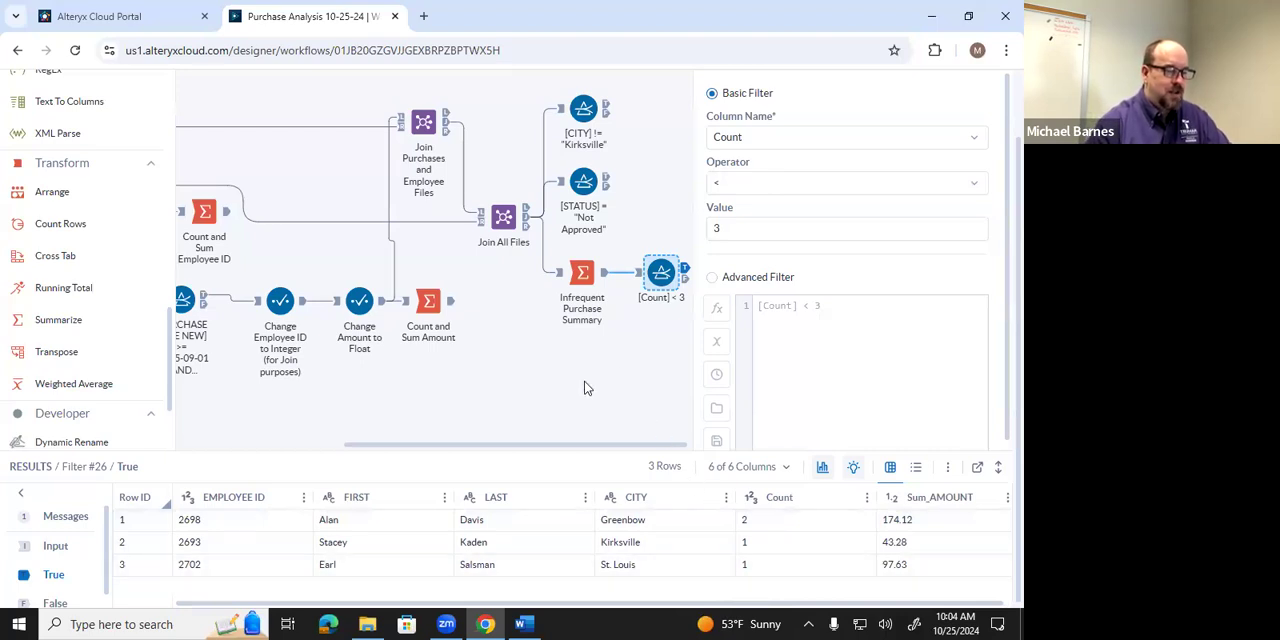
# Consult the Word instructions on duplicate Purchase IDs, return to Designer Cloud and connect a new Summarize tool to the Join All Files joined output.
pyautogui.scroll(-1, 587, 388)
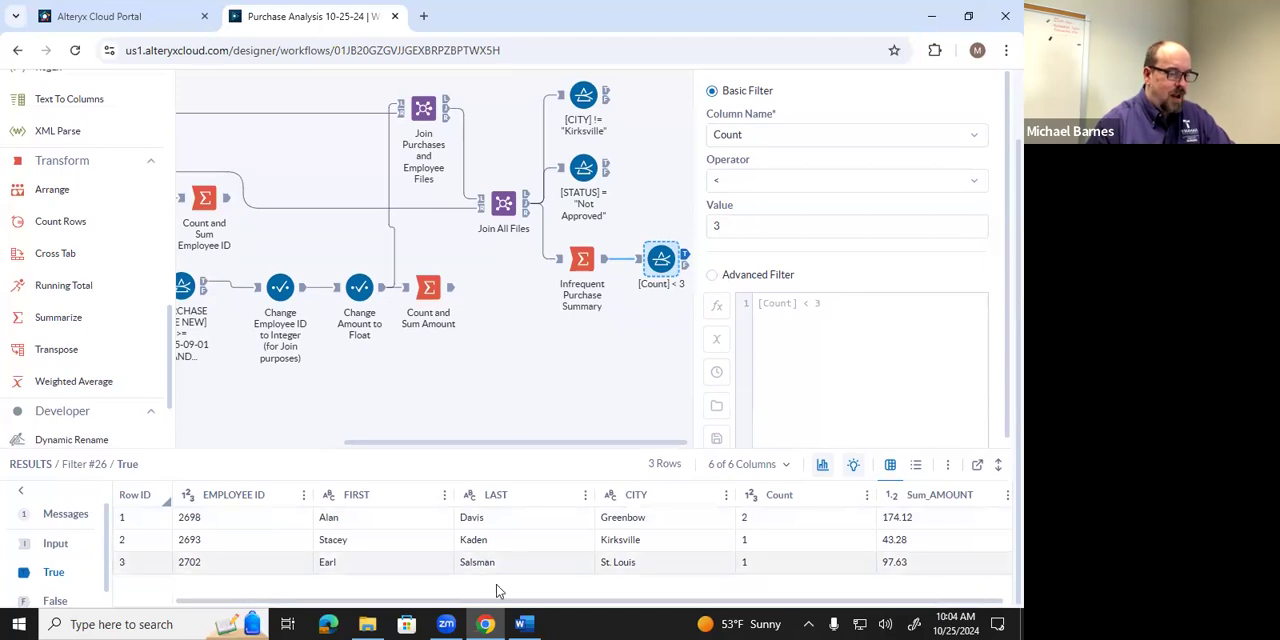
pyautogui.click(520, 624)
pyautogui.scroll(-5, 501, 397)
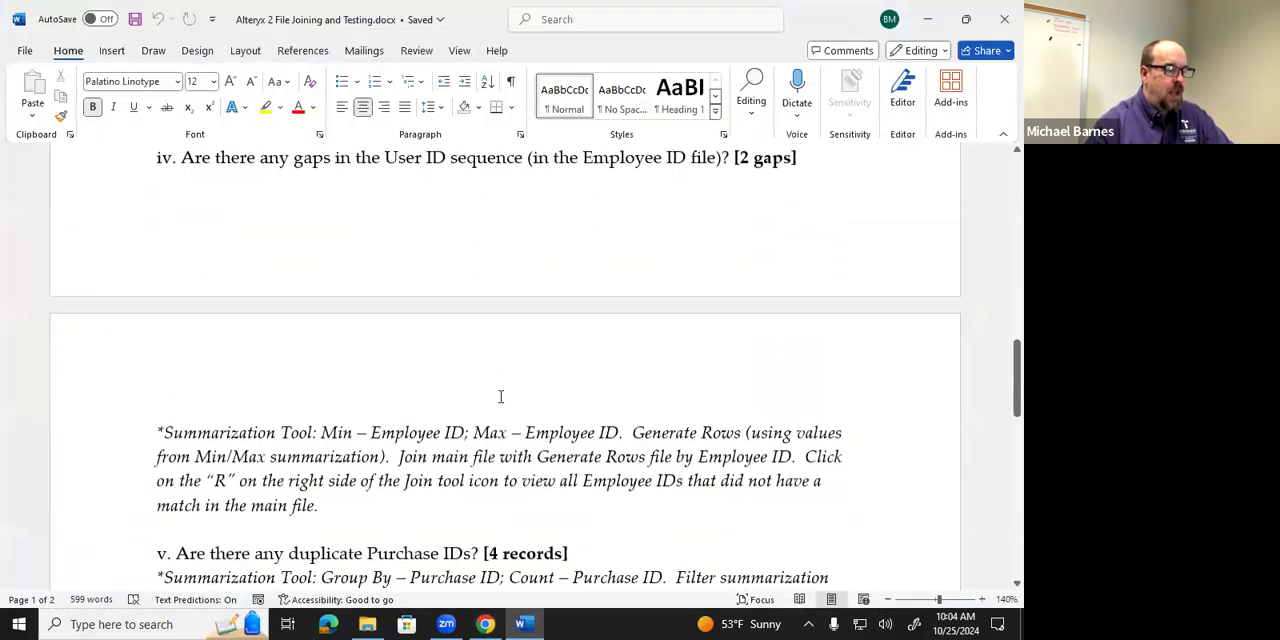
pyautogui.scroll(1, 502, 398)
pyautogui.scroll(-1, 505, 400)
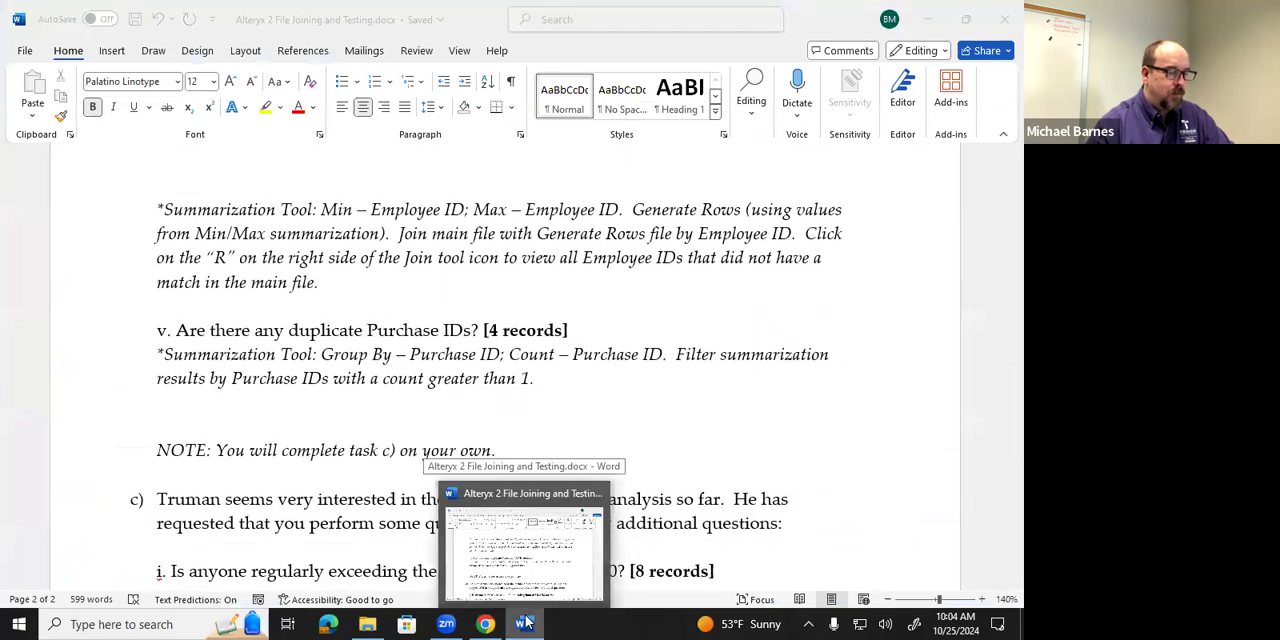
pyautogui.click(527, 622)
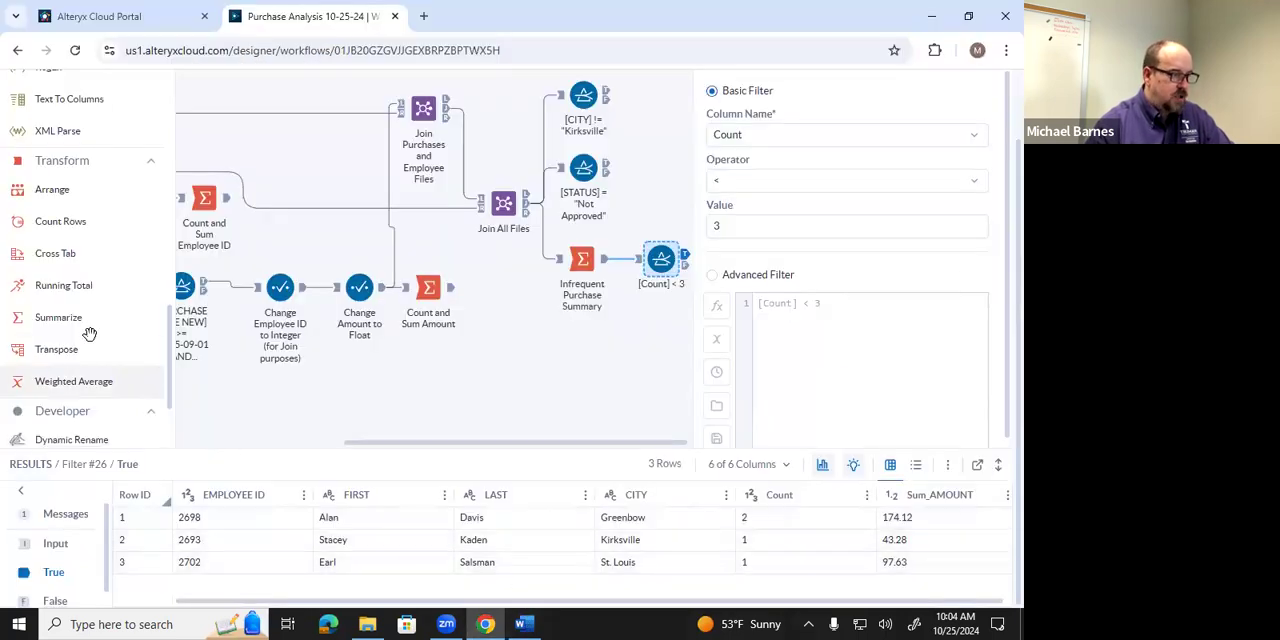
pyautogui.moveTo(72, 320); pyautogui.dragTo(585, 413)
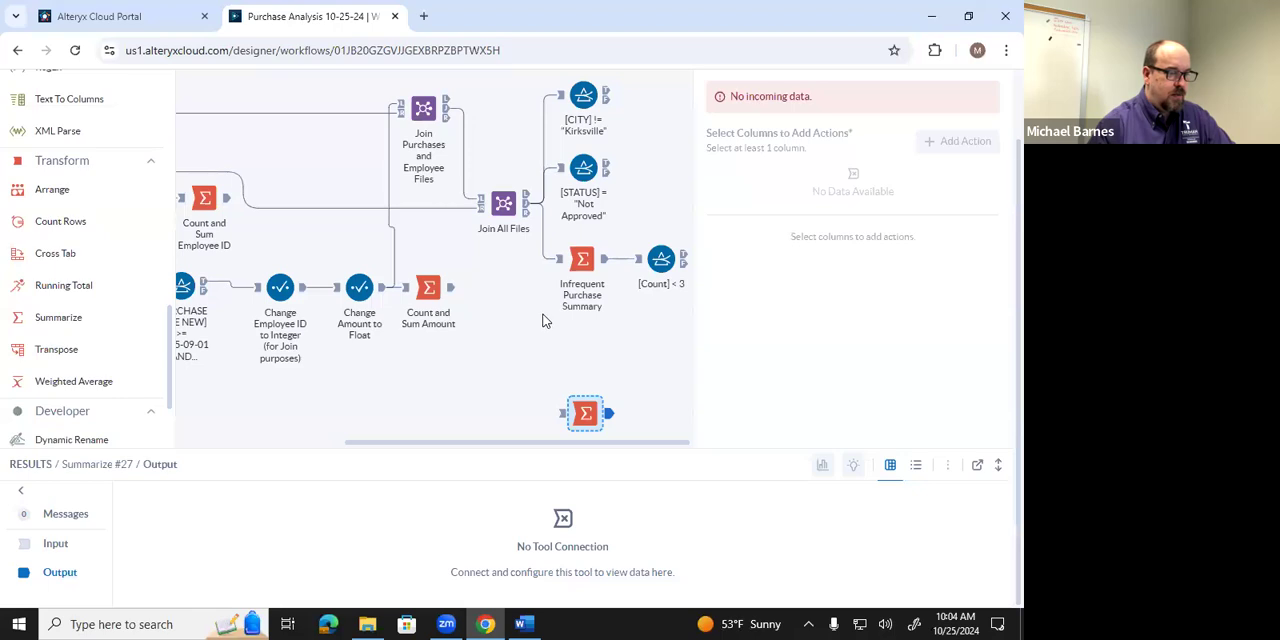
pyautogui.moveTo(526, 204); pyautogui.dragTo(563, 423)
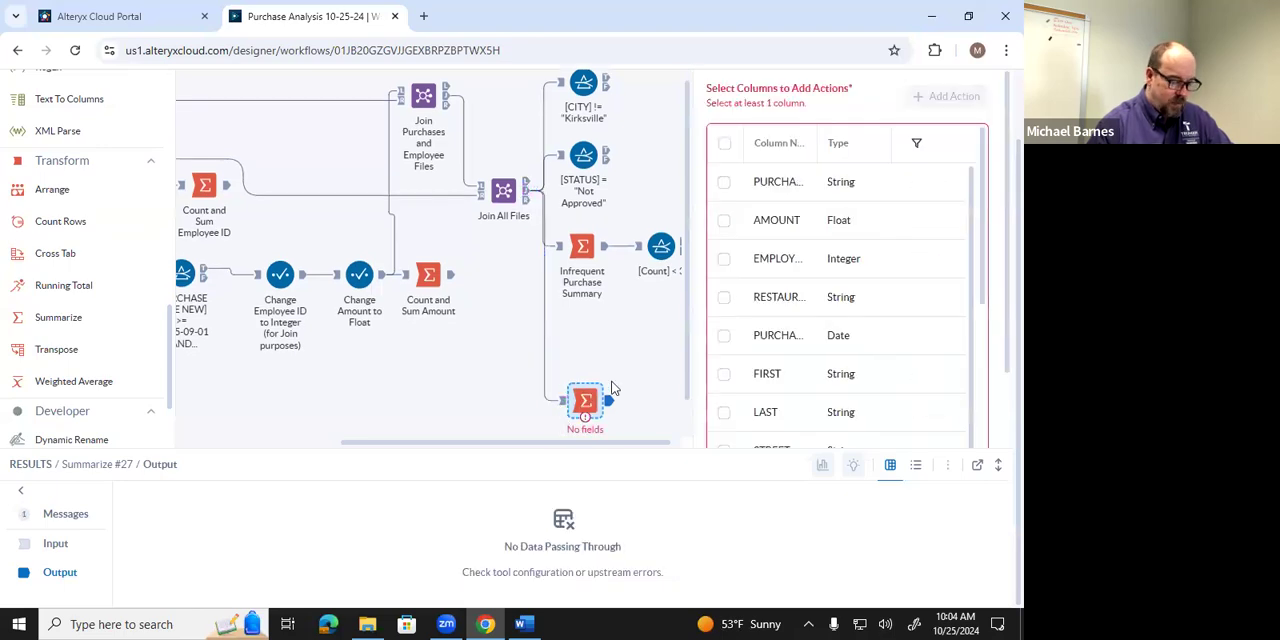
# Recheck the required summary actions in Word, return to Designer Cloud and add Group By and Count actions on PURCHASE ID.
pyautogui.click(521, 624)
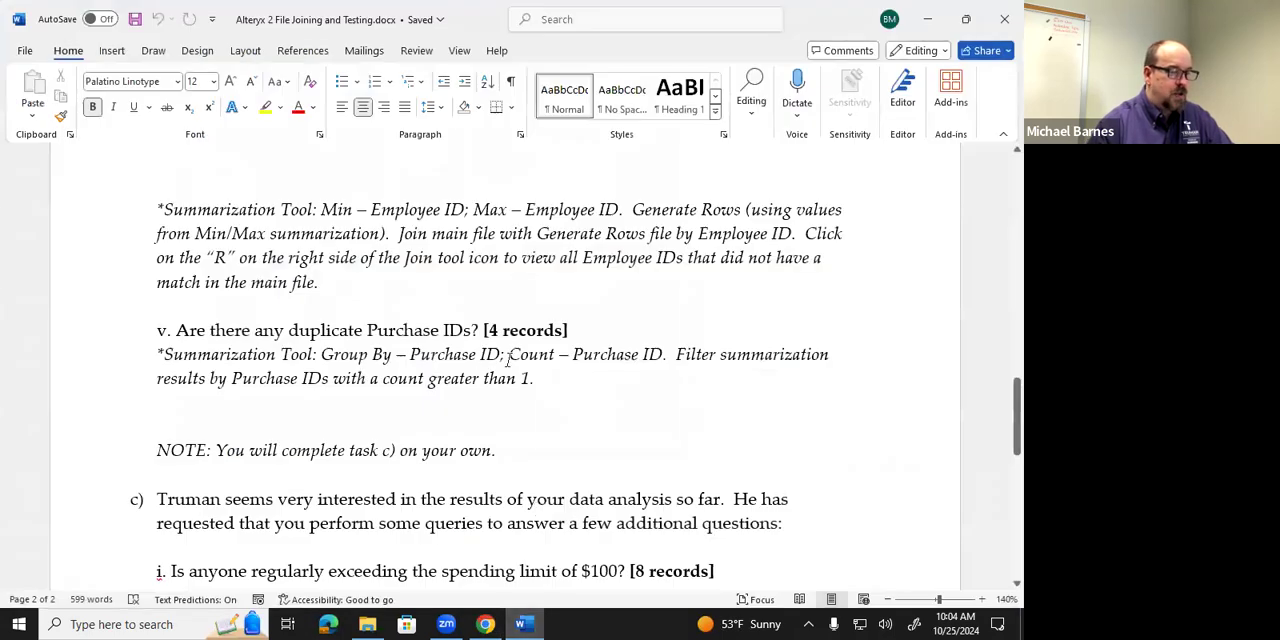
pyautogui.click(537, 622)
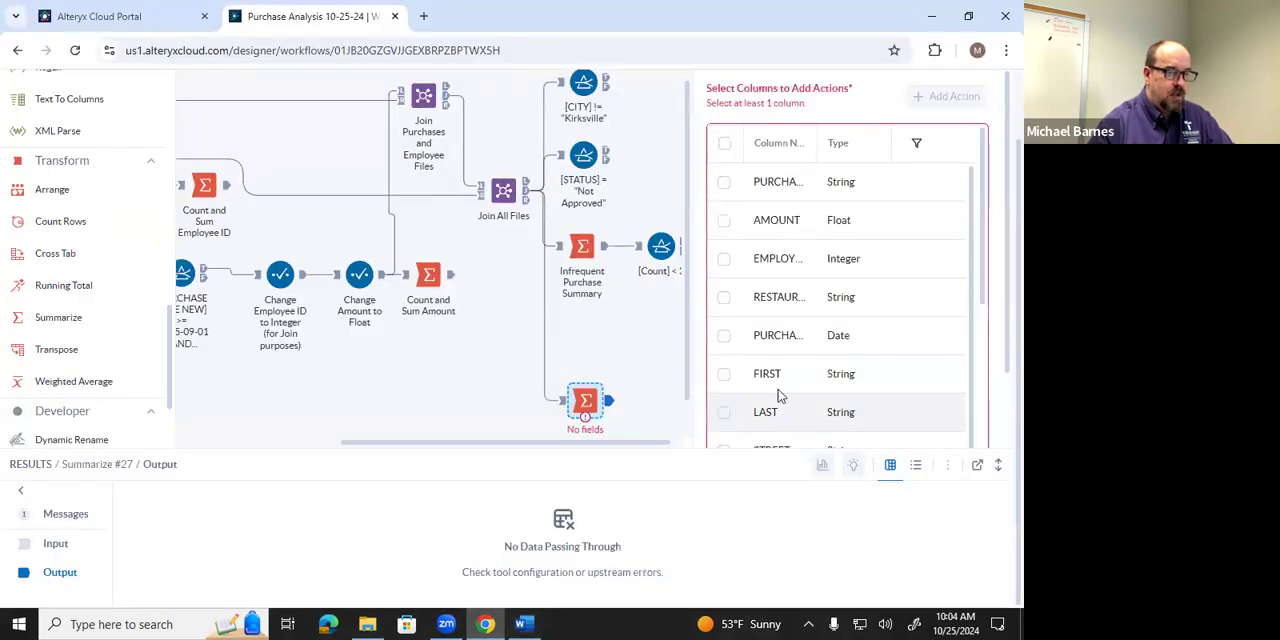
pyautogui.click(788, 188)
pyautogui.click(945, 92)
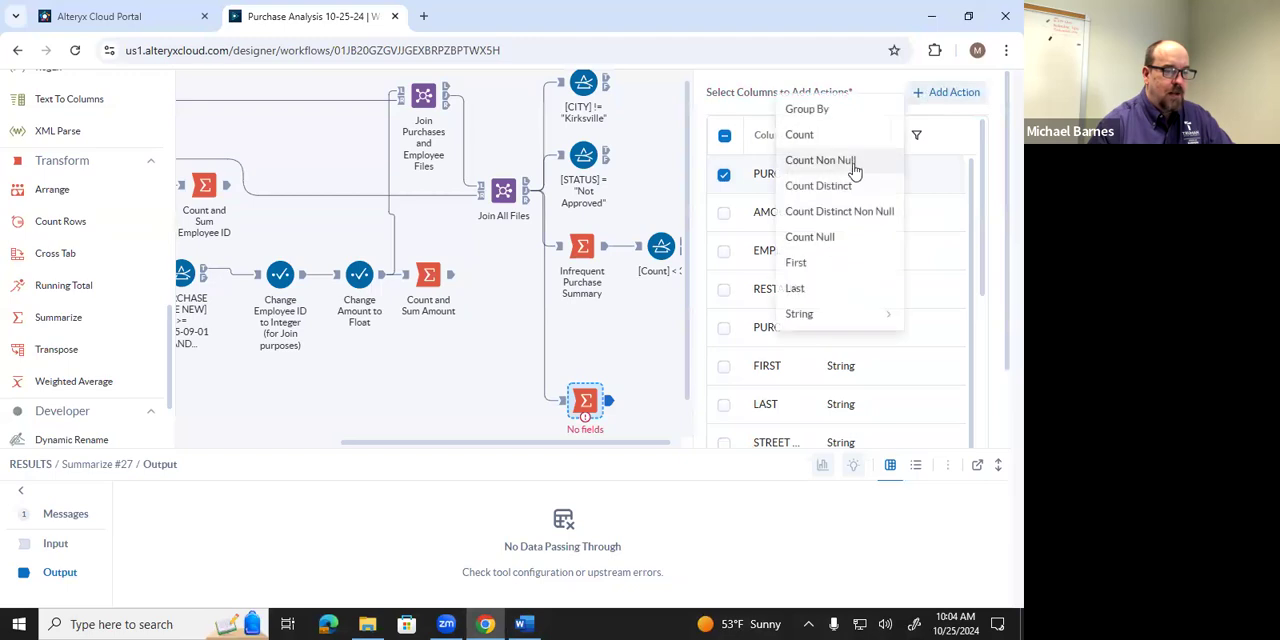
pyautogui.click(820, 118)
pyautogui.click(800, 181)
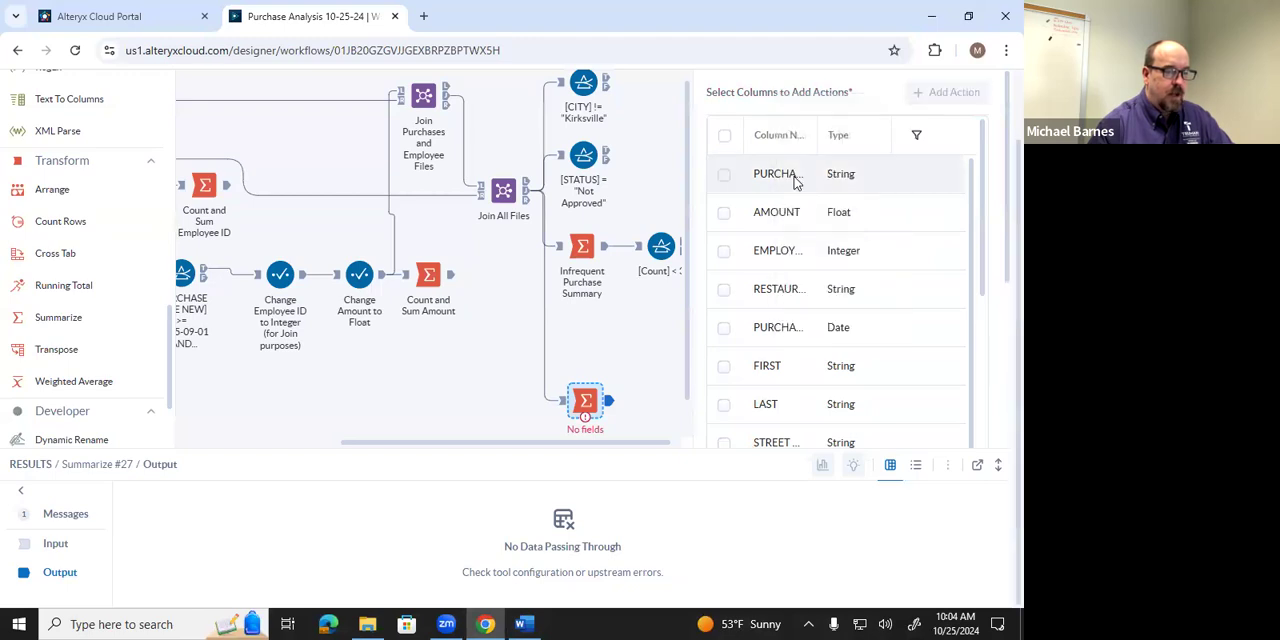
pyautogui.click(940, 95)
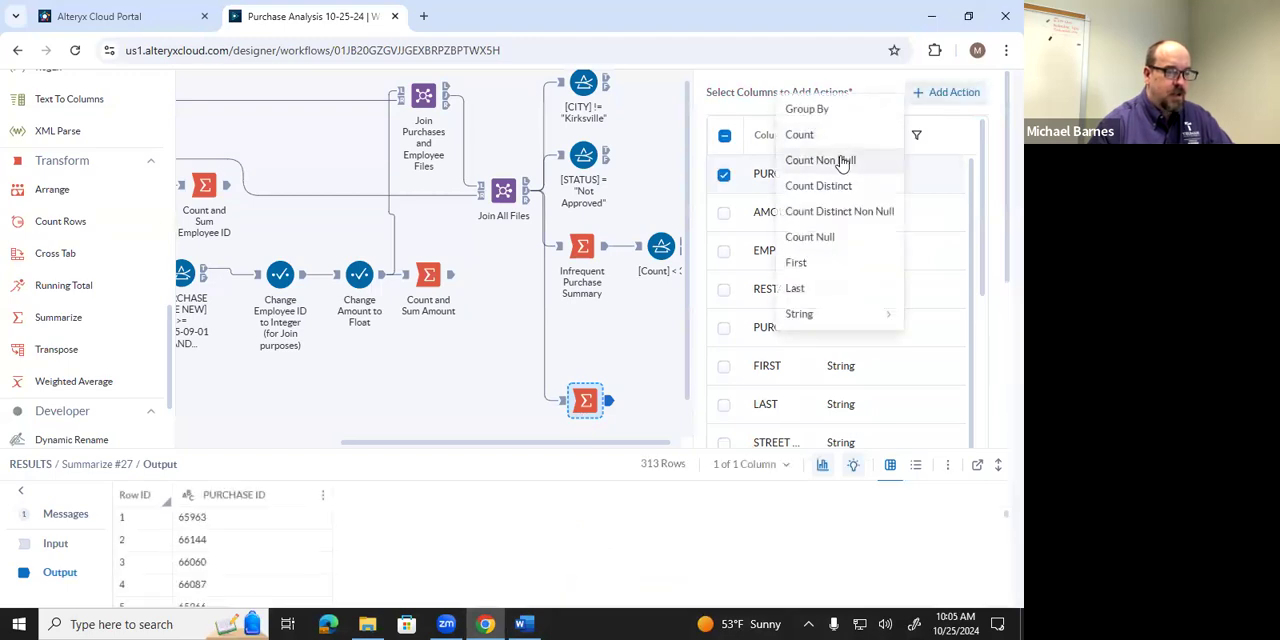
pyautogui.click(812, 186)
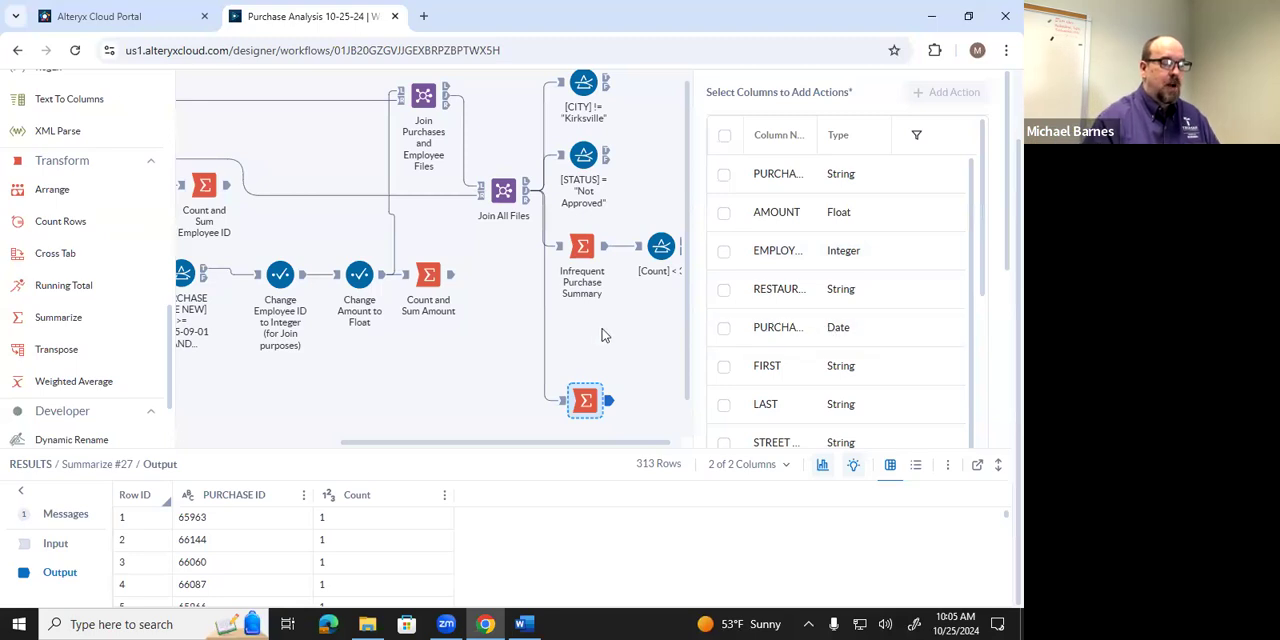
# Annotate the new Summarize tool with "Purchase ID Summary for Duplicates".
pyautogui.scroll(-1, 606, 336)
pyautogui.rightClick(604, 370)
pyautogui.moveTo(634, 400)
pyautogui.click(648, 425)
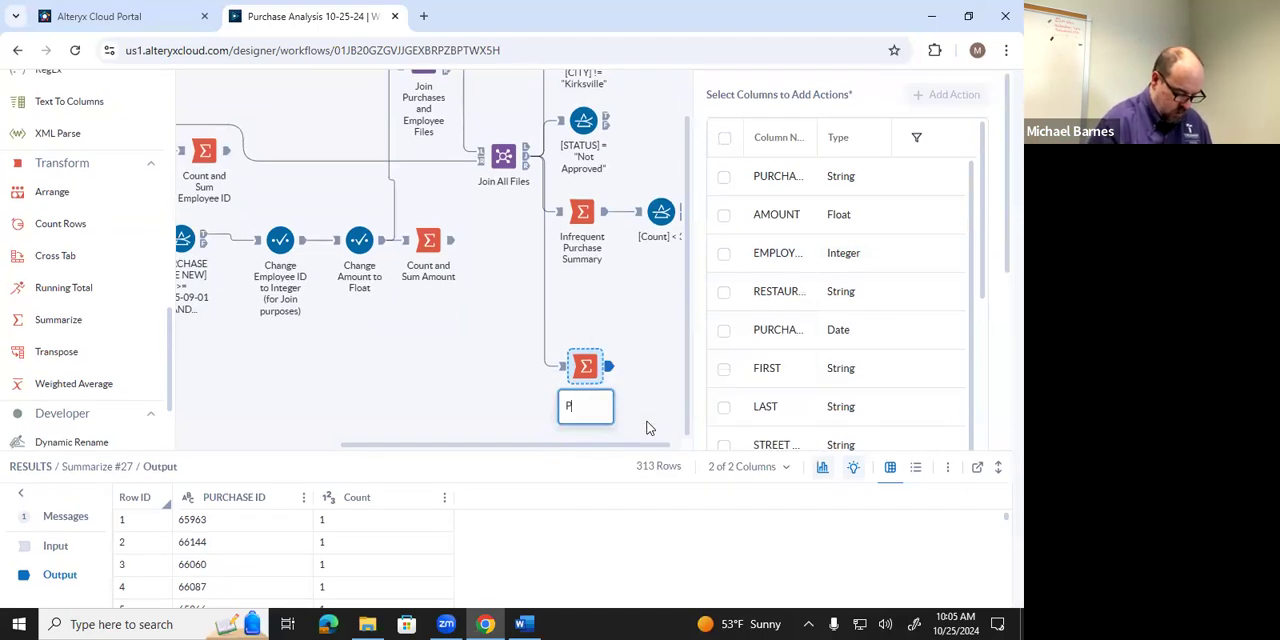
pyautogui.write('Purchas')
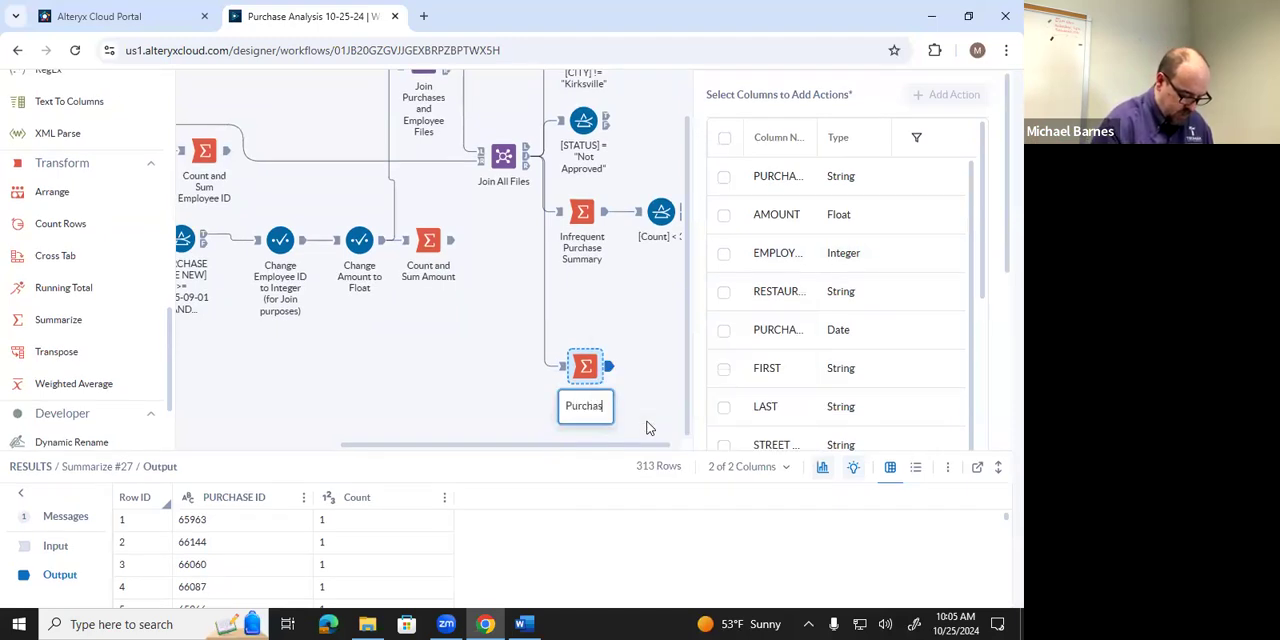
pyautogui.write('e ID')
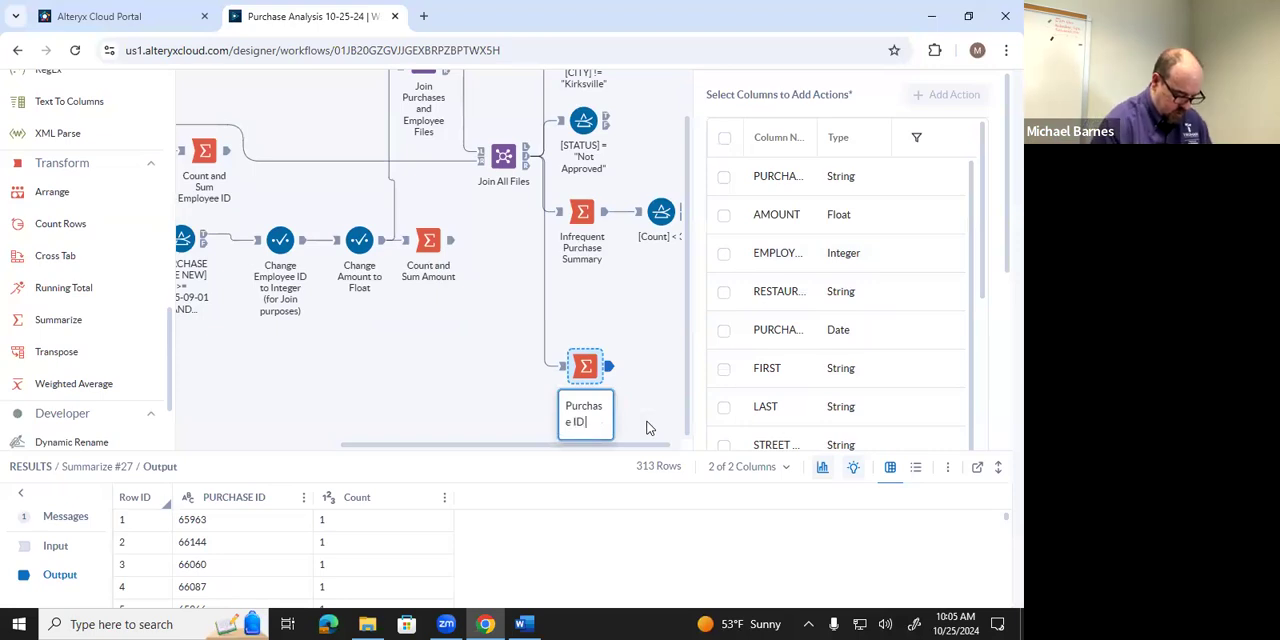
pyautogui.write(' Summar')
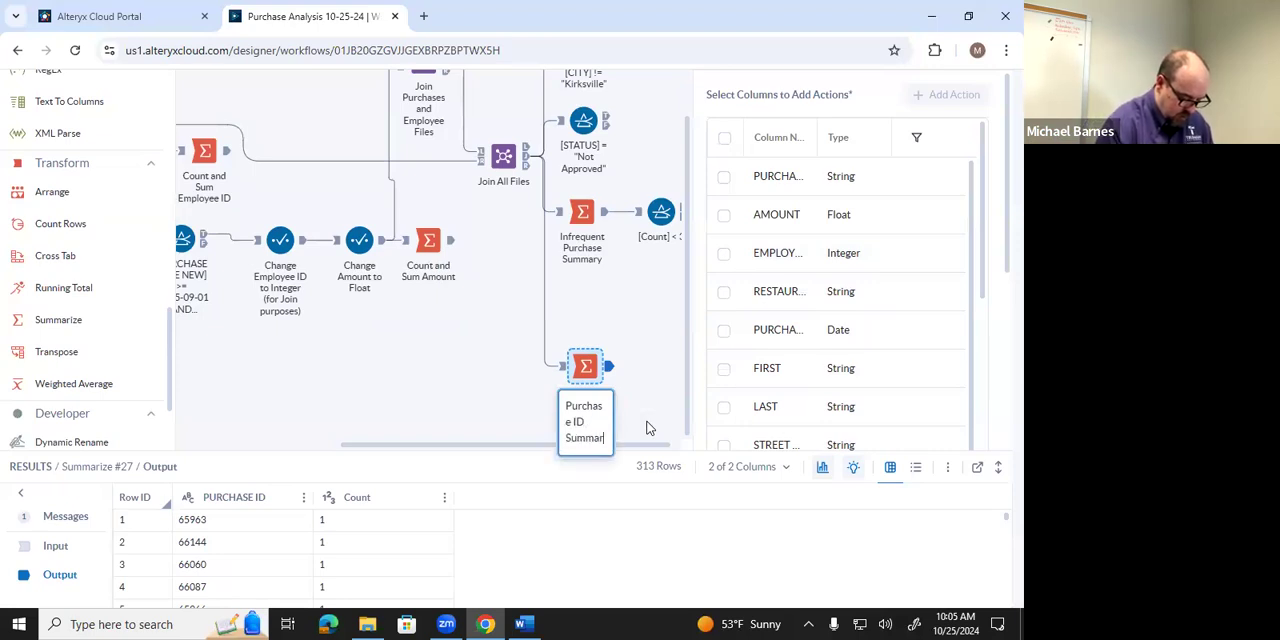
pyautogui.write('y for Du')
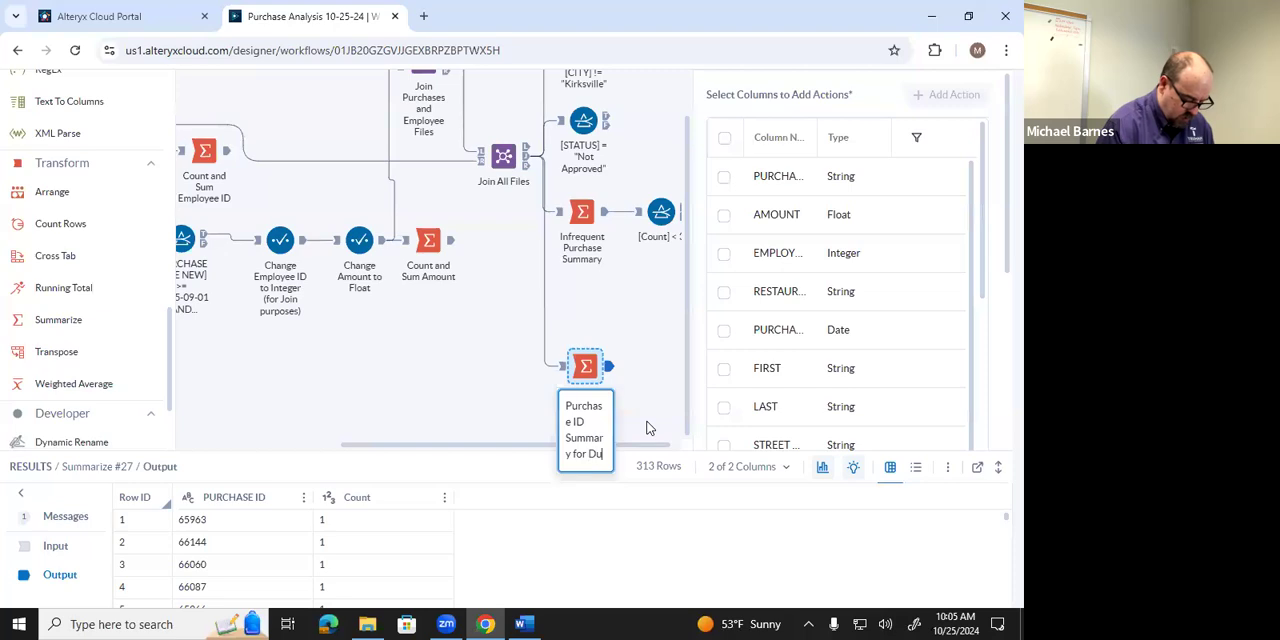
pyautogui.write('plicates')
pyautogui.click(647, 427)
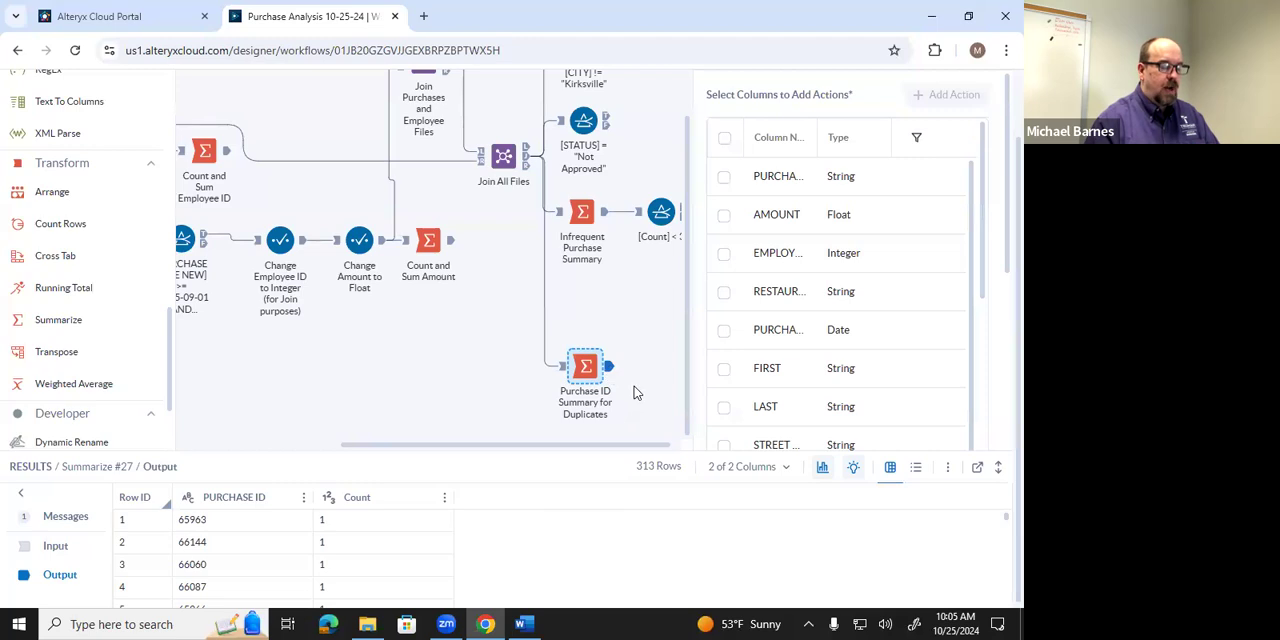
# Filter the Purchase ID summary to a Count greater than 1, check it against the Word instructions and return to Designer Cloud.
pyautogui.click(447, 505)
pyautogui.moveTo(512, 405)
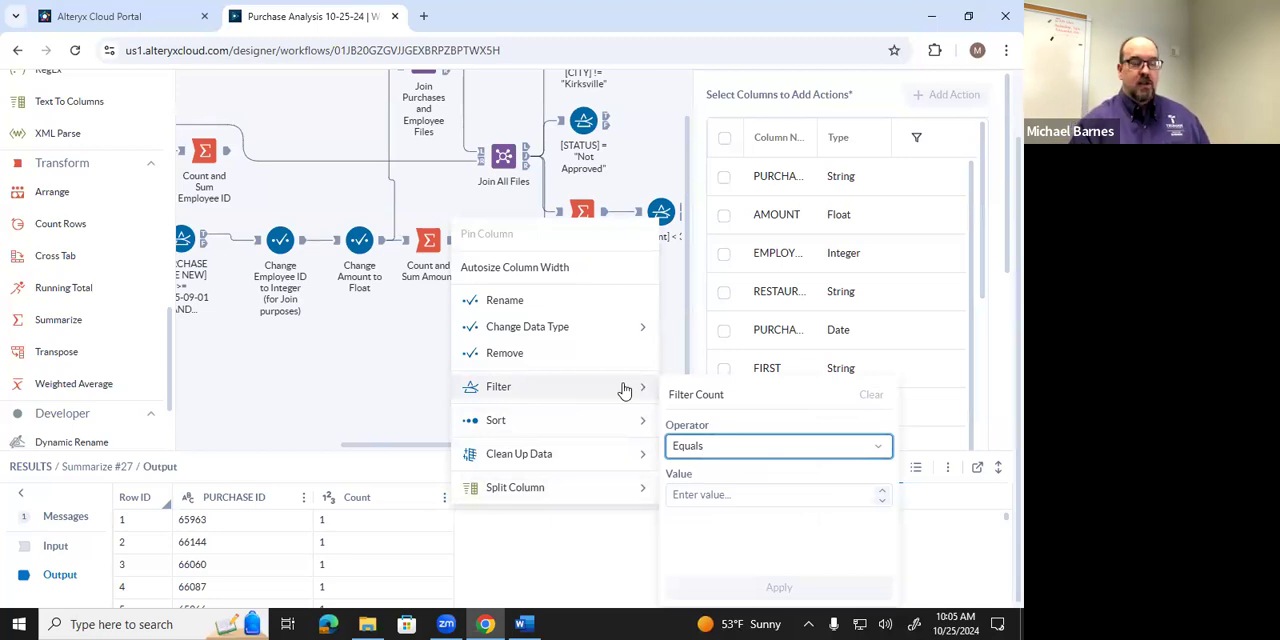
pyautogui.click(879, 447)
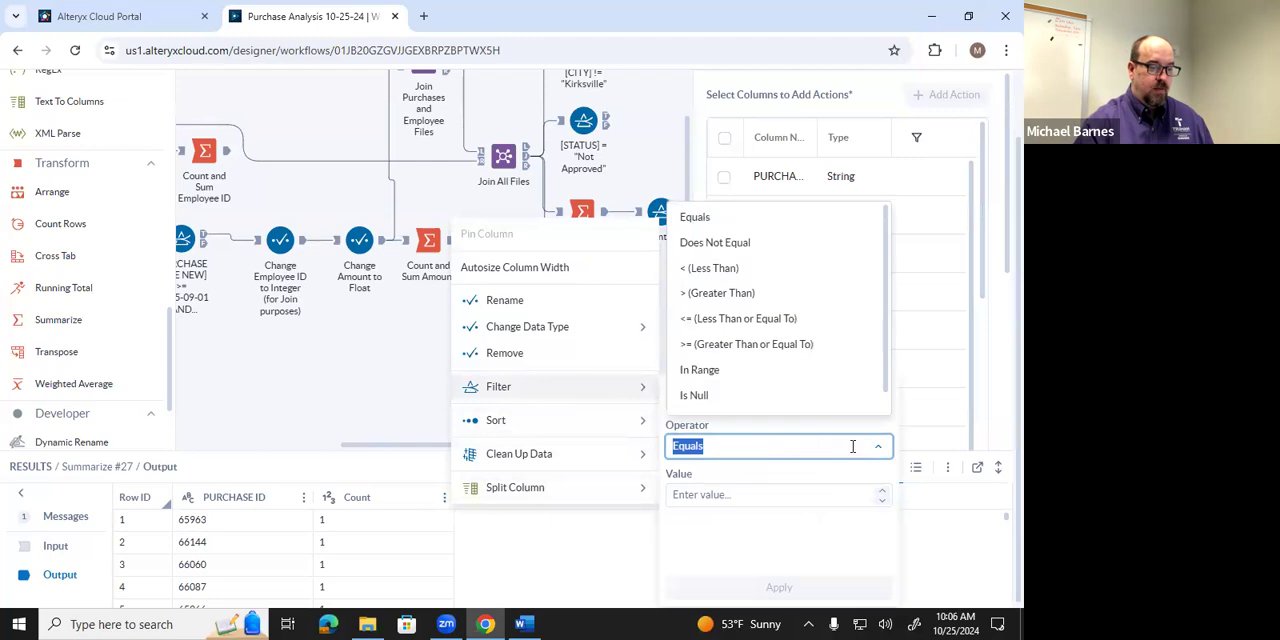
pyautogui.click(733, 298)
pyautogui.click(719, 494)
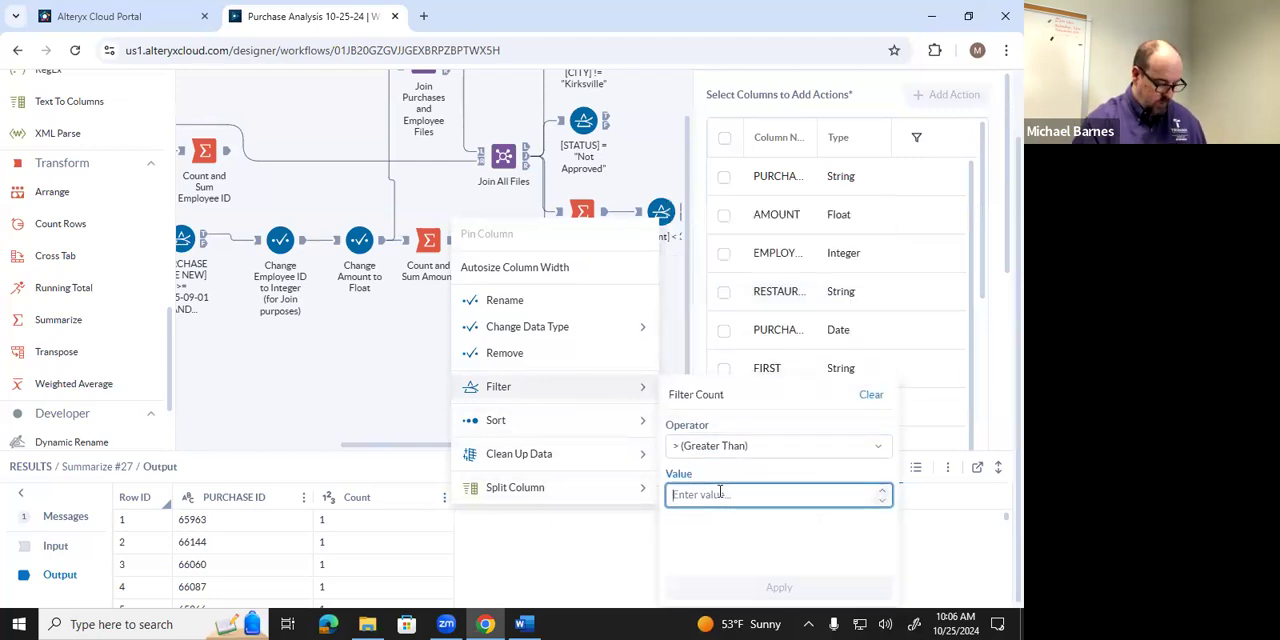
pyautogui.write('1')
pyautogui.click(778, 588)
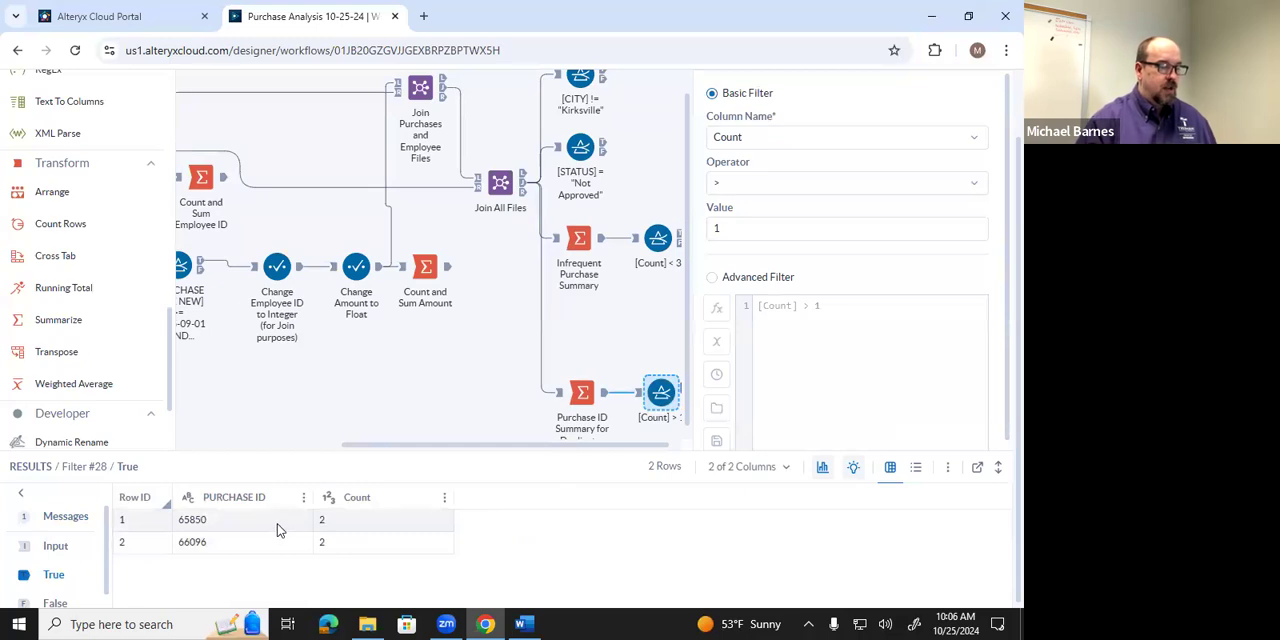
pyautogui.click(520, 624)
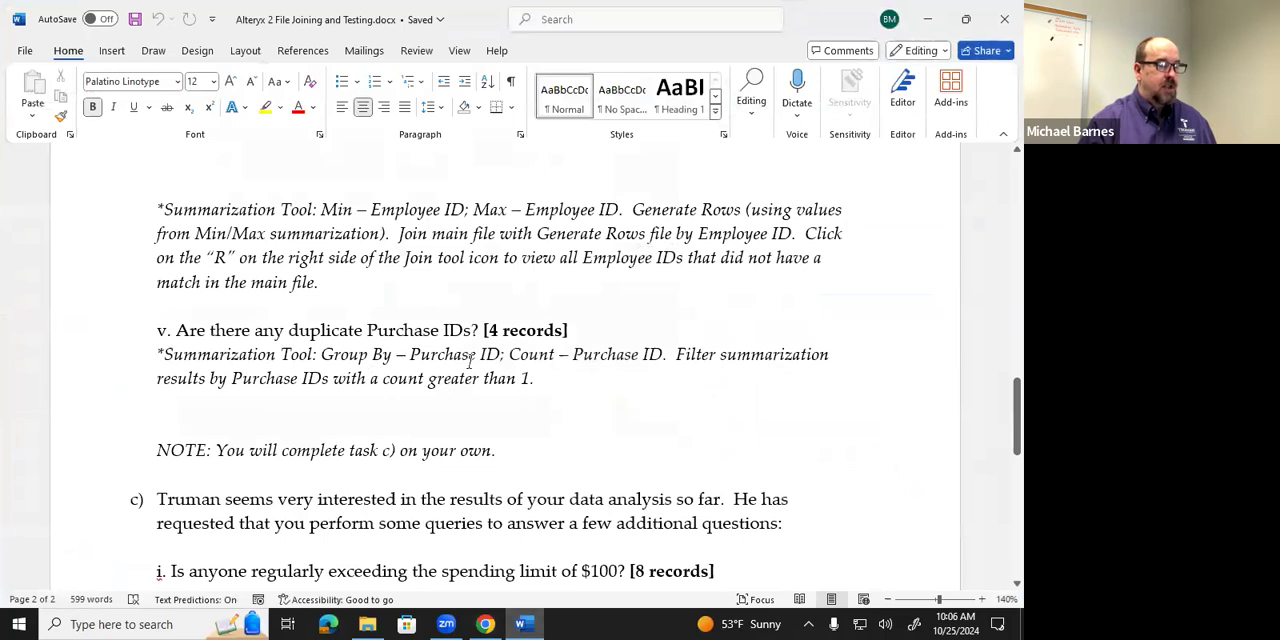
pyautogui.click(530, 618)
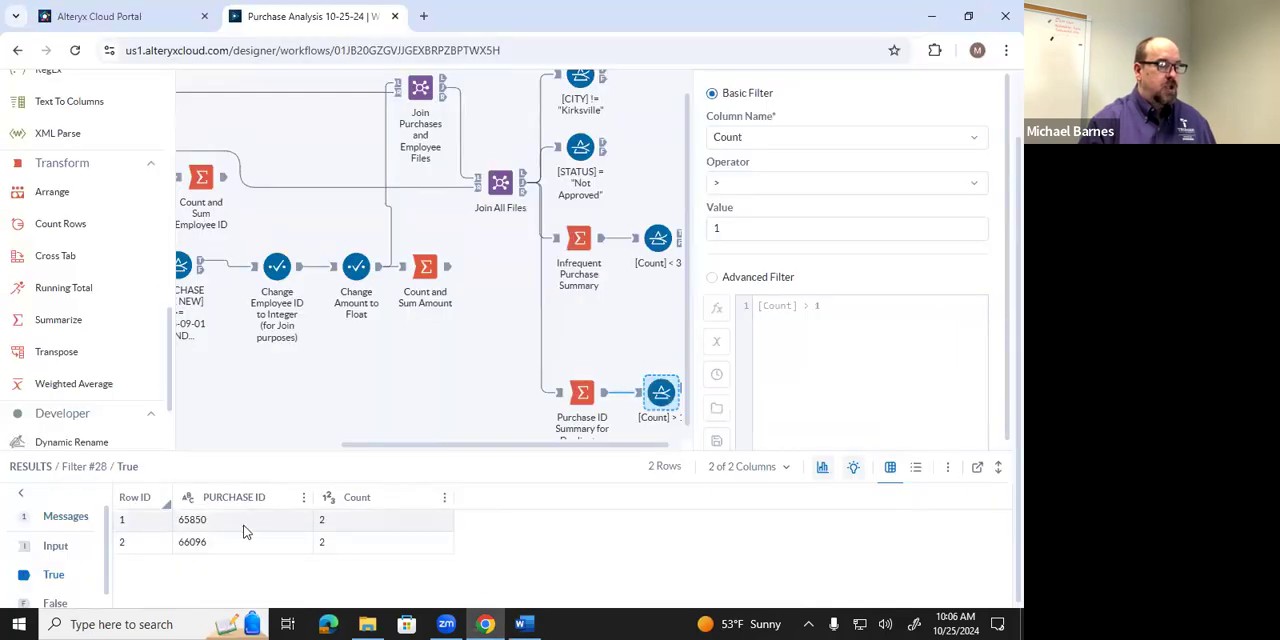
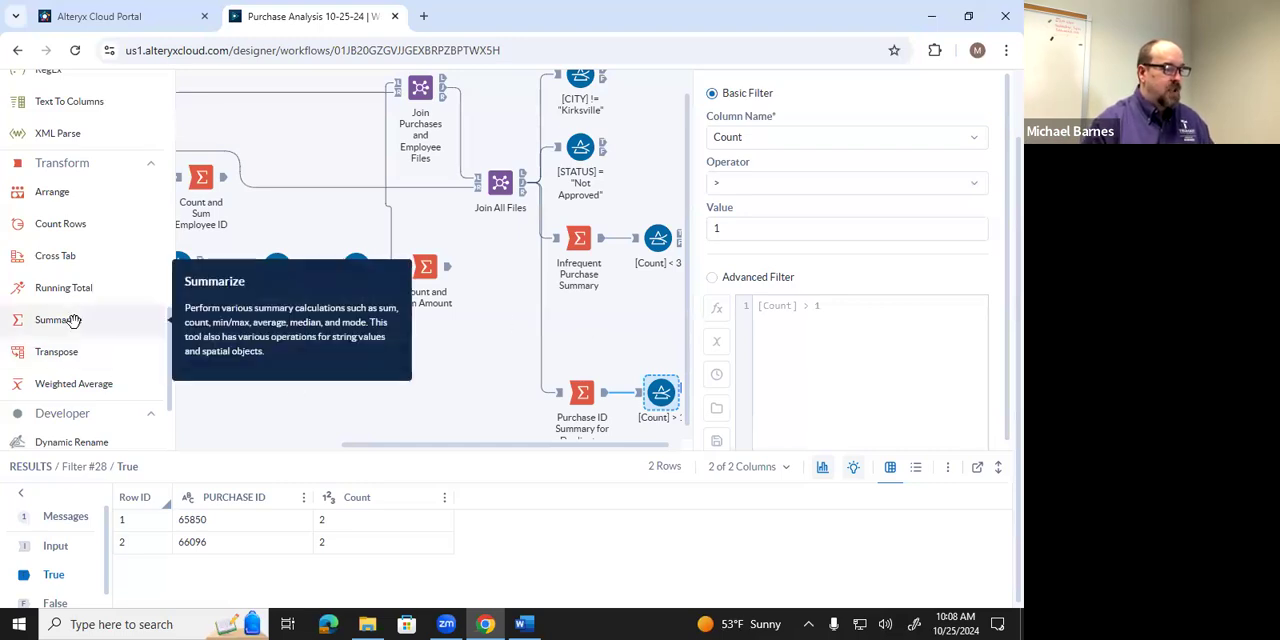
# Connect a new Summarize tool below Infrequent Purchase Summary to the Join All Files joined output, moving the Purchase ID summary and filter down for room.
pyautogui.moveTo(70, 319); pyautogui.dragTo(579, 315)
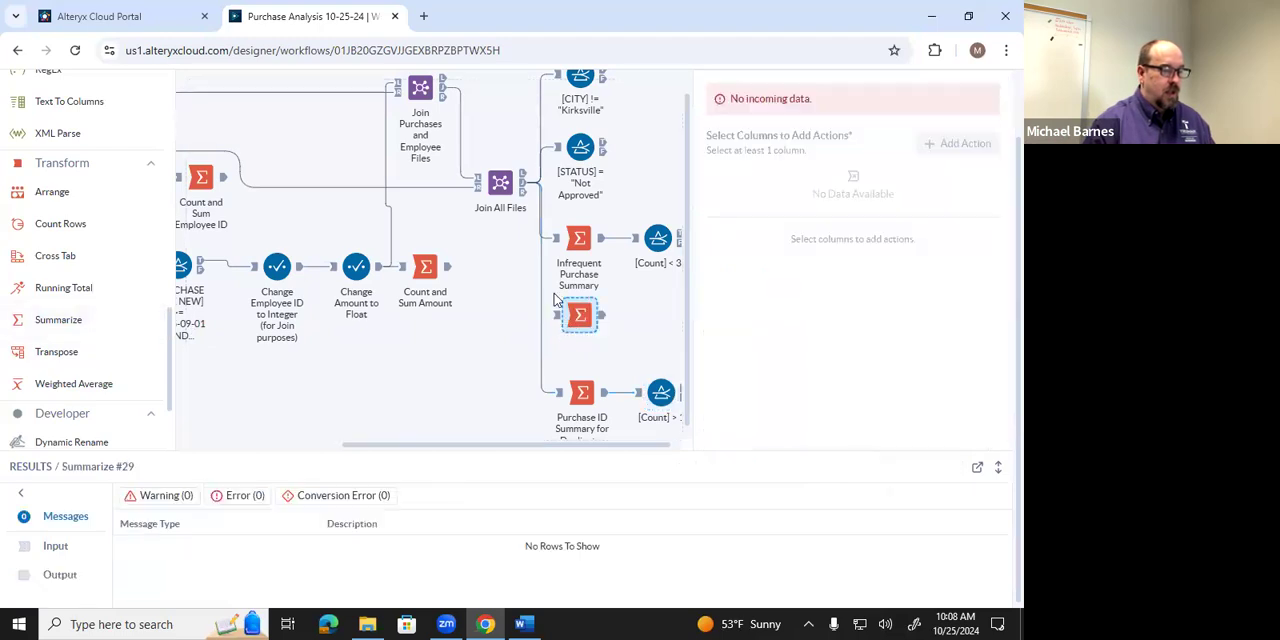
pyautogui.moveTo(524, 186); pyautogui.dragTo(557, 318)
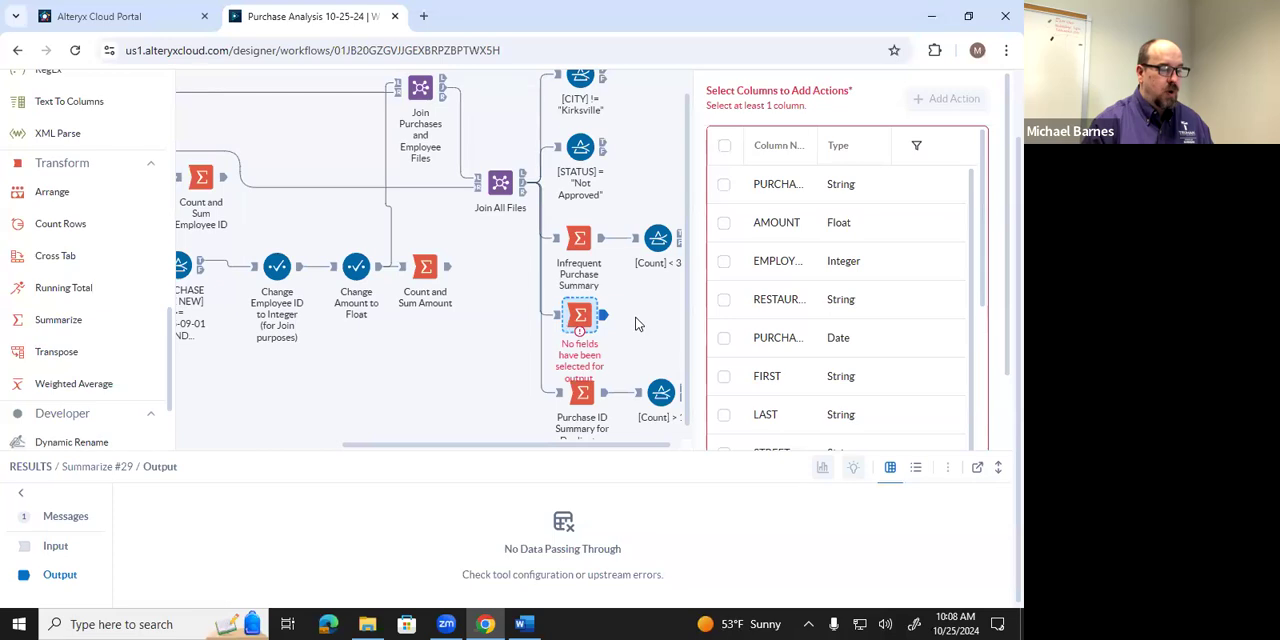
pyautogui.scroll(-1, 607, 367)
pyautogui.moveTo(581, 381); pyautogui.dragTo(579, 408)
pyautogui.moveTo(666, 378); pyautogui.dragTo(659, 406)
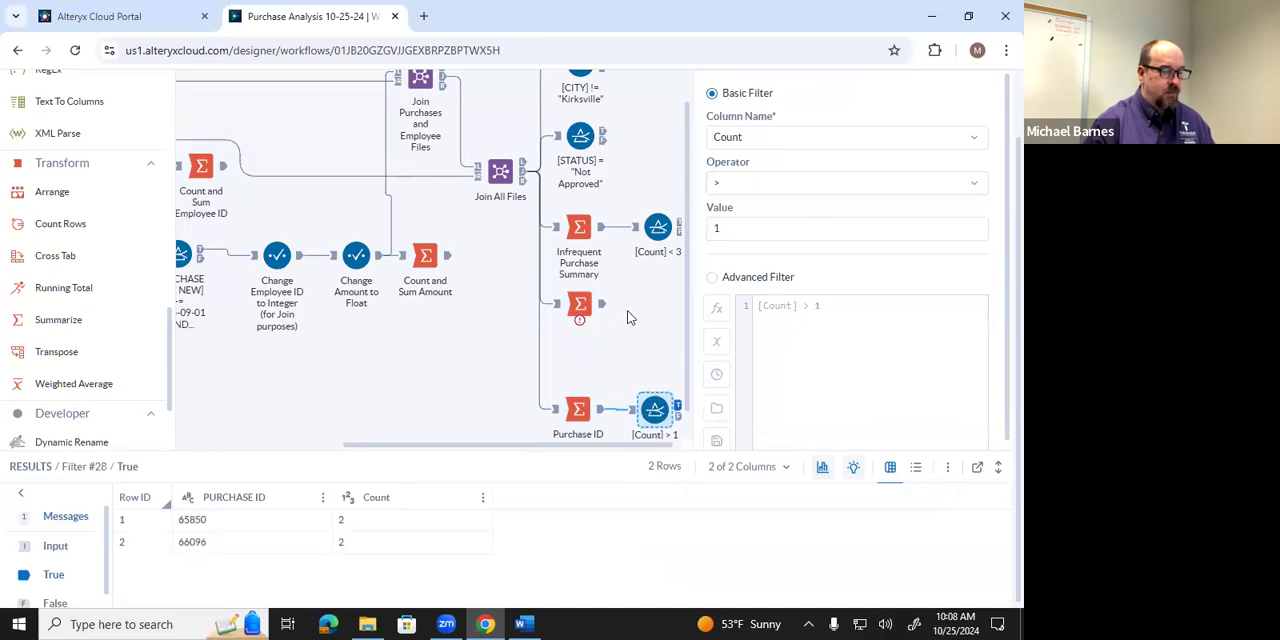
# Check the Employee ID instructions in Word, return to Designer Cloud and add Min and Max actions on EMPLOYEE ID in the new Summarize tool.
pyautogui.click(540, 623)
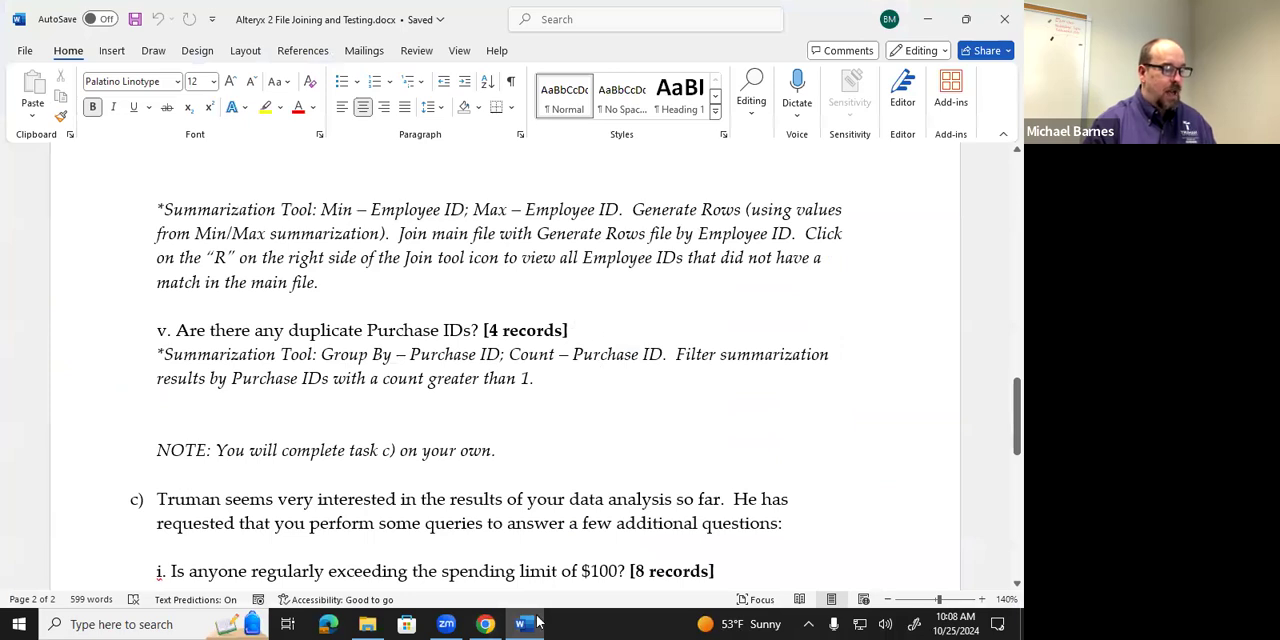
pyautogui.click(485, 624)
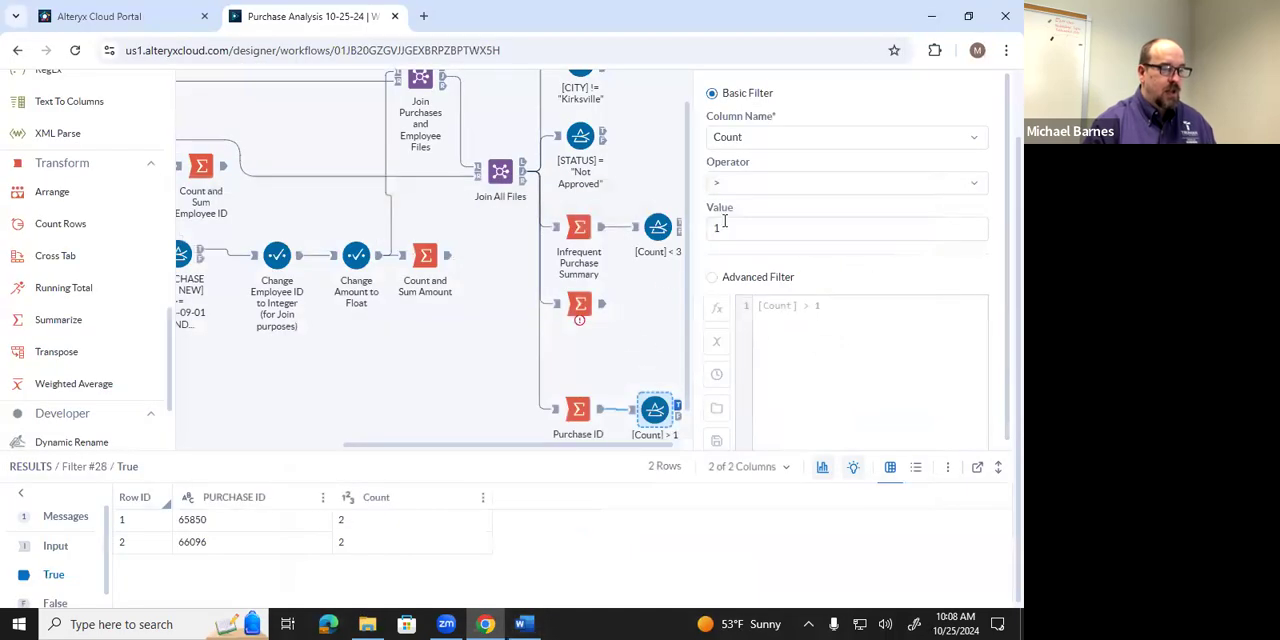
pyautogui.click(603, 308)
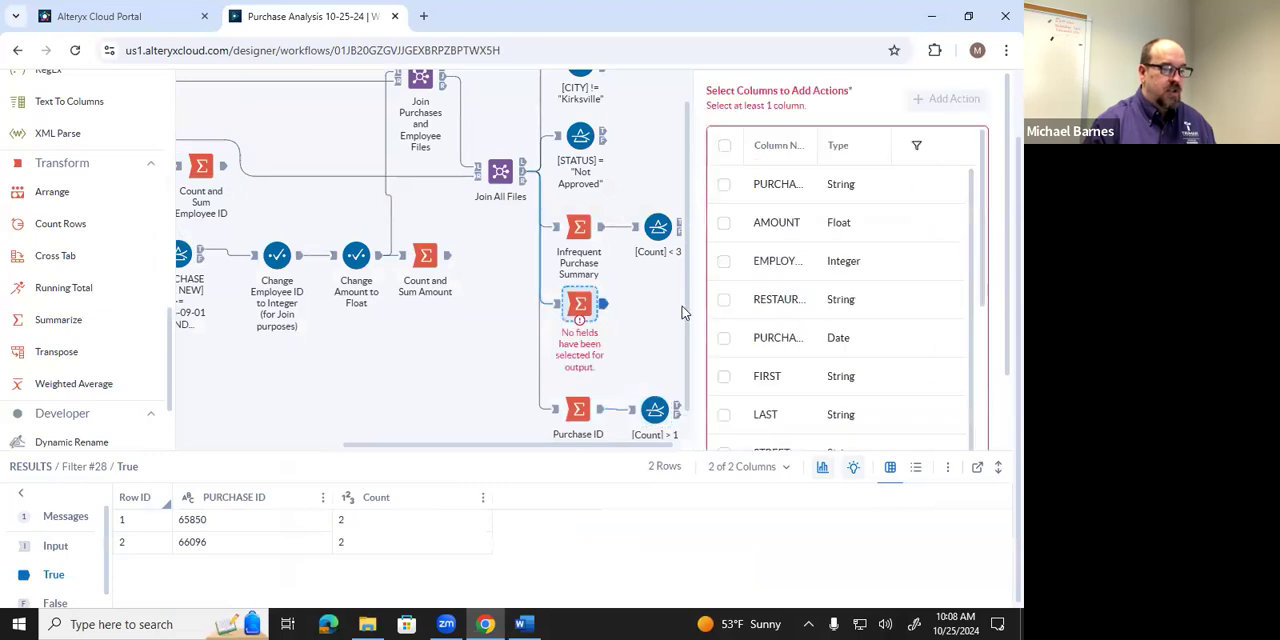
pyautogui.scroll(-1, 795, 310)
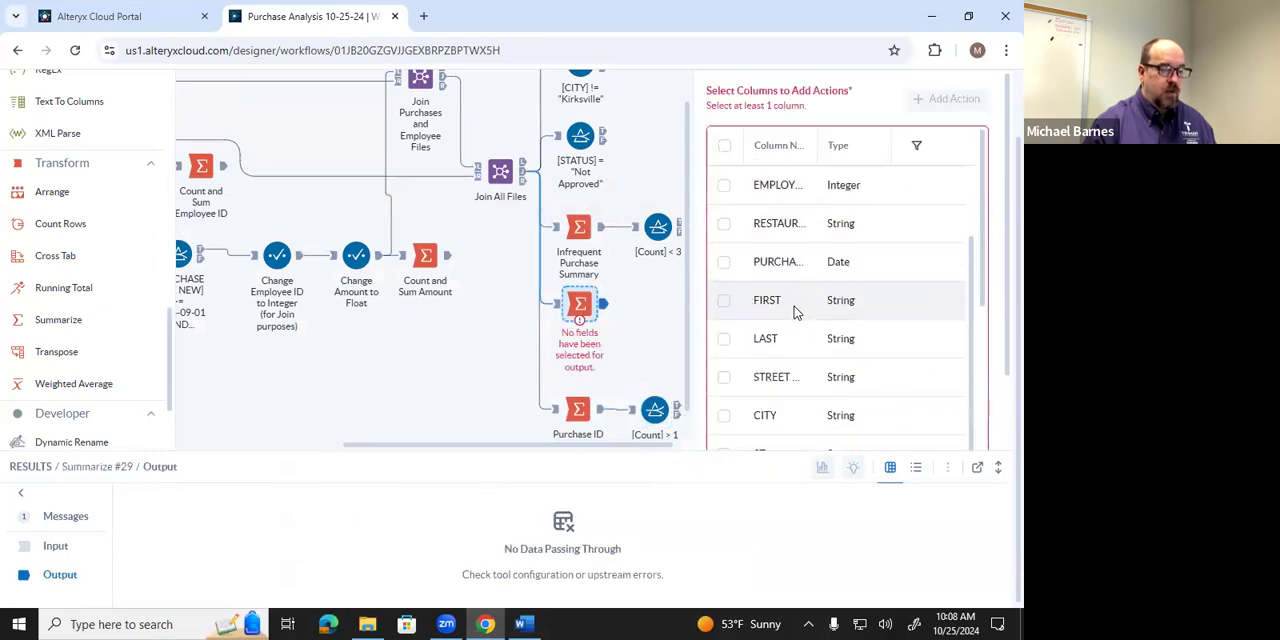
pyautogui.scroll(1, 795, 310)
pyautogui.click(794, 263)
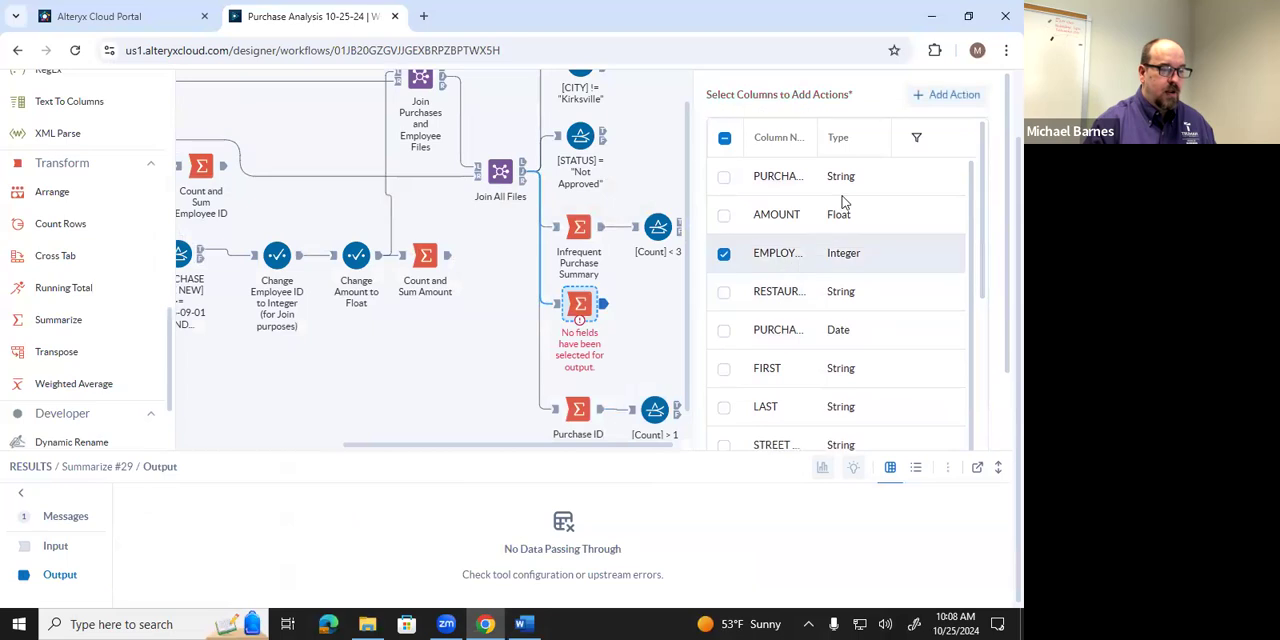
pyautogui.click(927, 97)
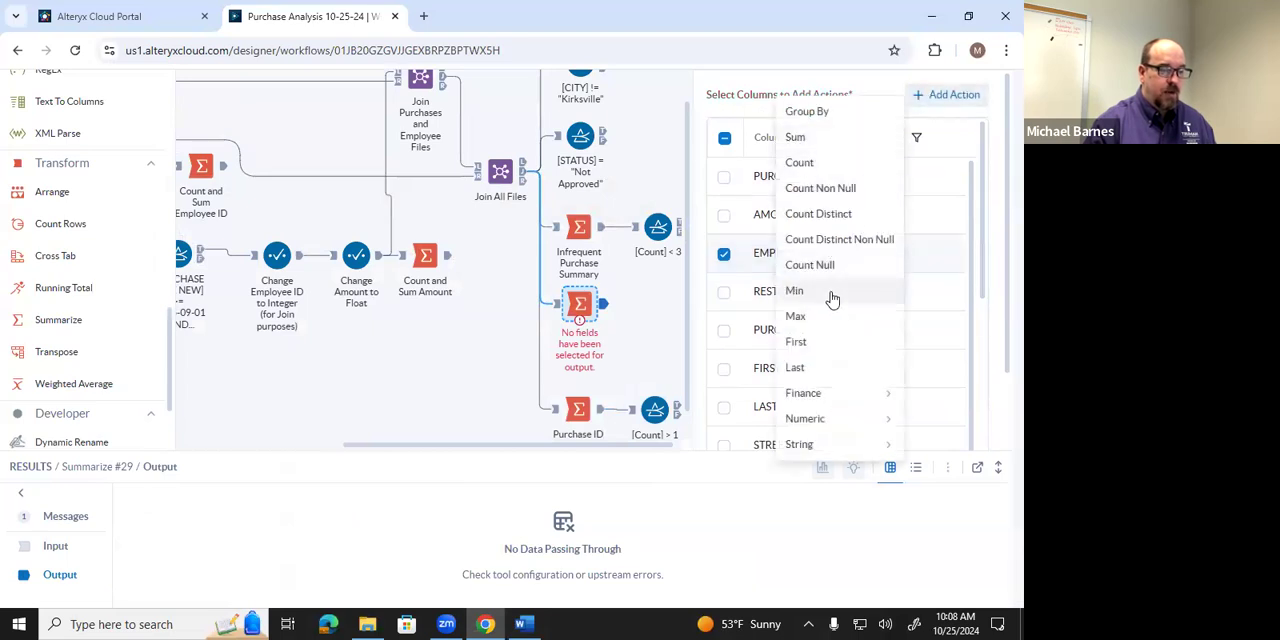
pyautogui.click(832, 294)
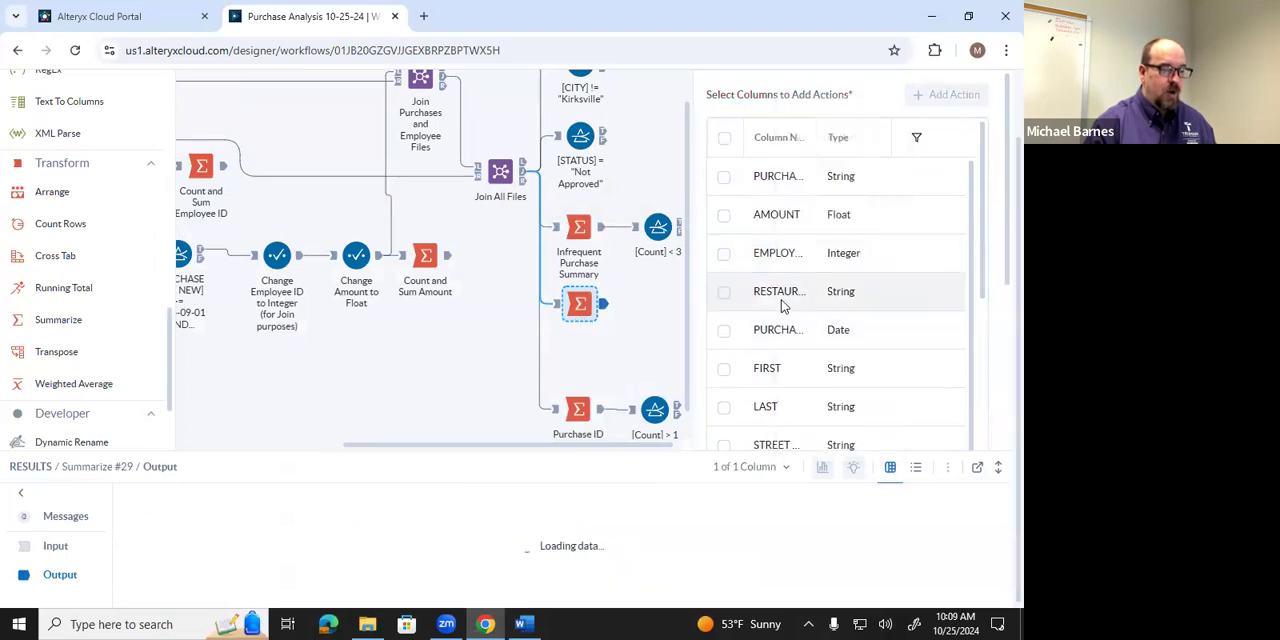
pyautogui.click(785, 253)
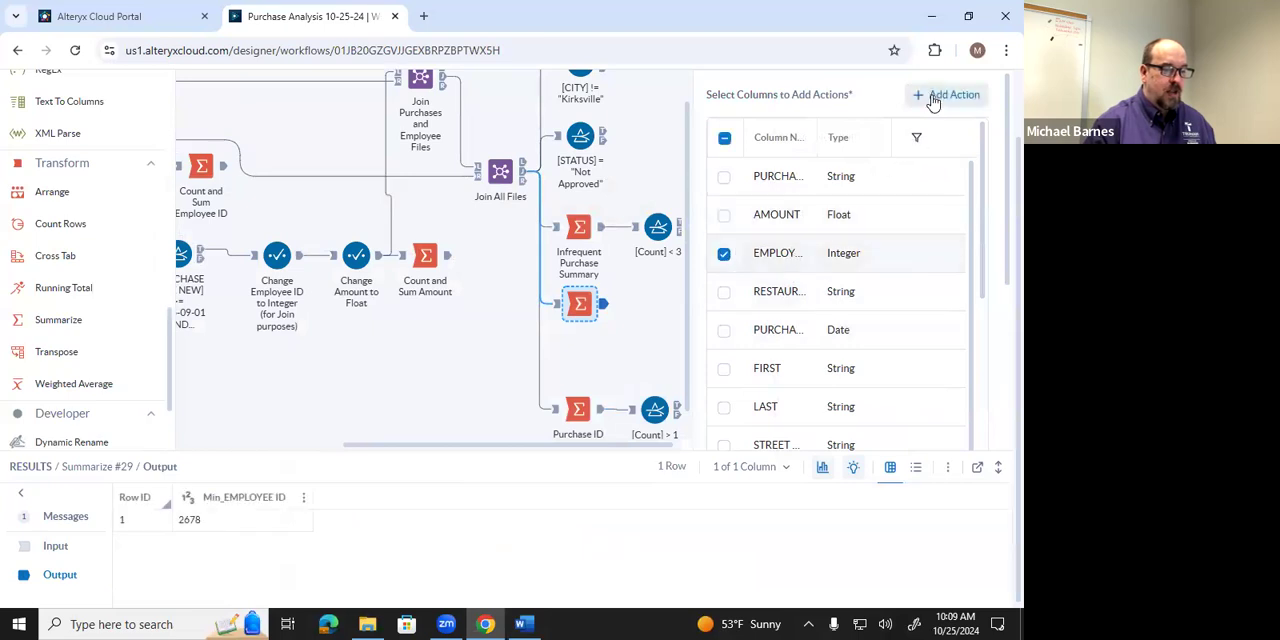
pyautogui.click(945, 94)
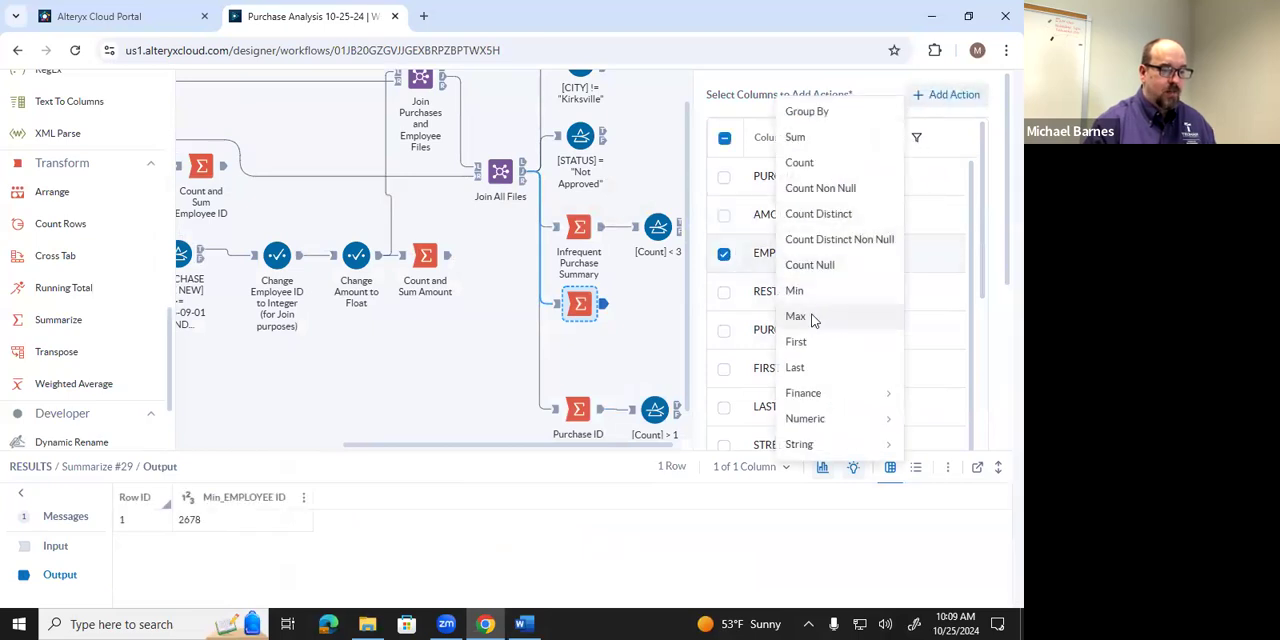
pyautogui.click(814, 317)
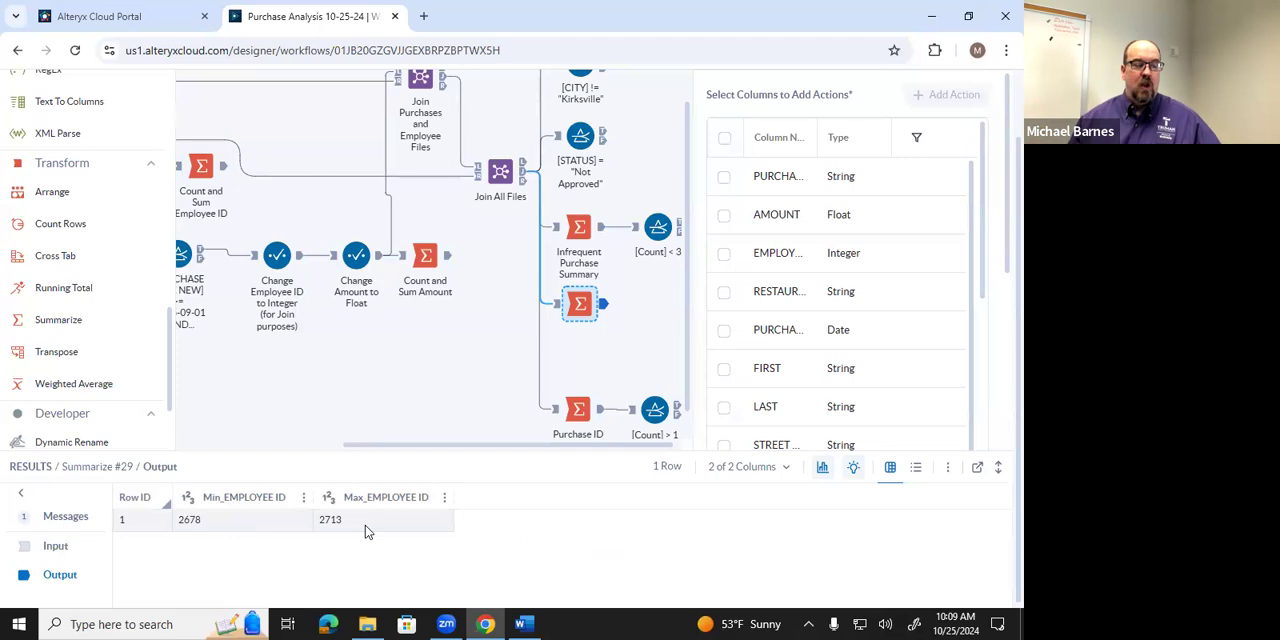
# Annotate the new Summarize tool with "Min-Max Employee ID".
pyautogui.rightClick(586, 306)
pyautogui.click(627, 427)
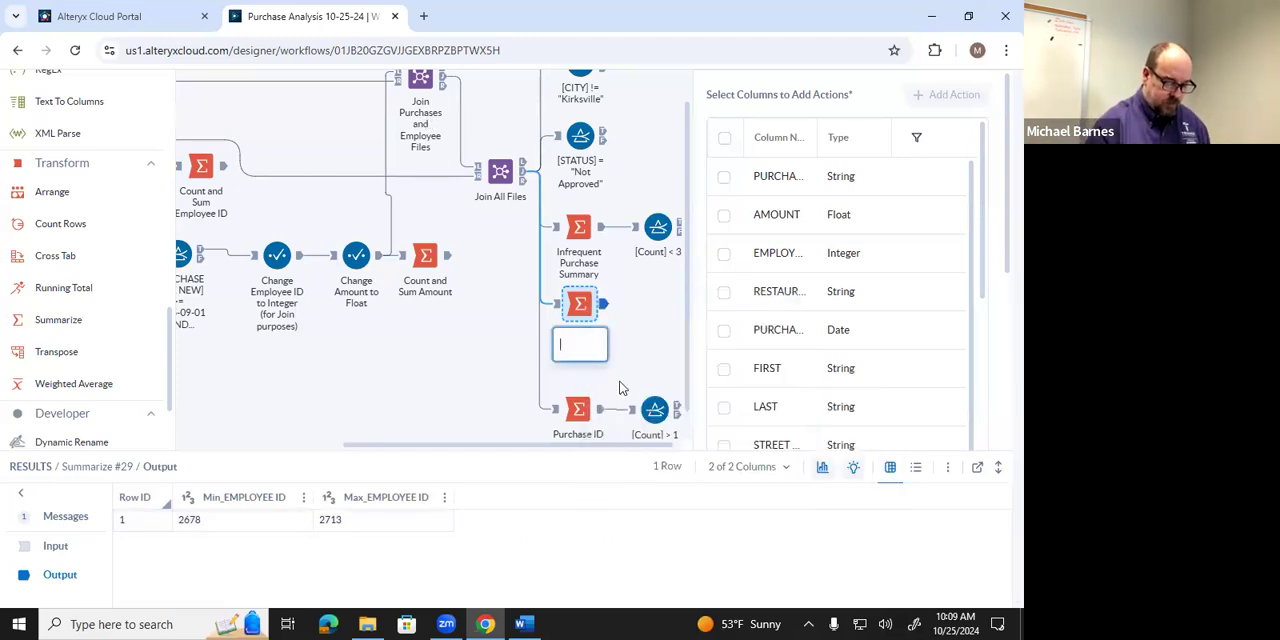
pyautogui.write('M')
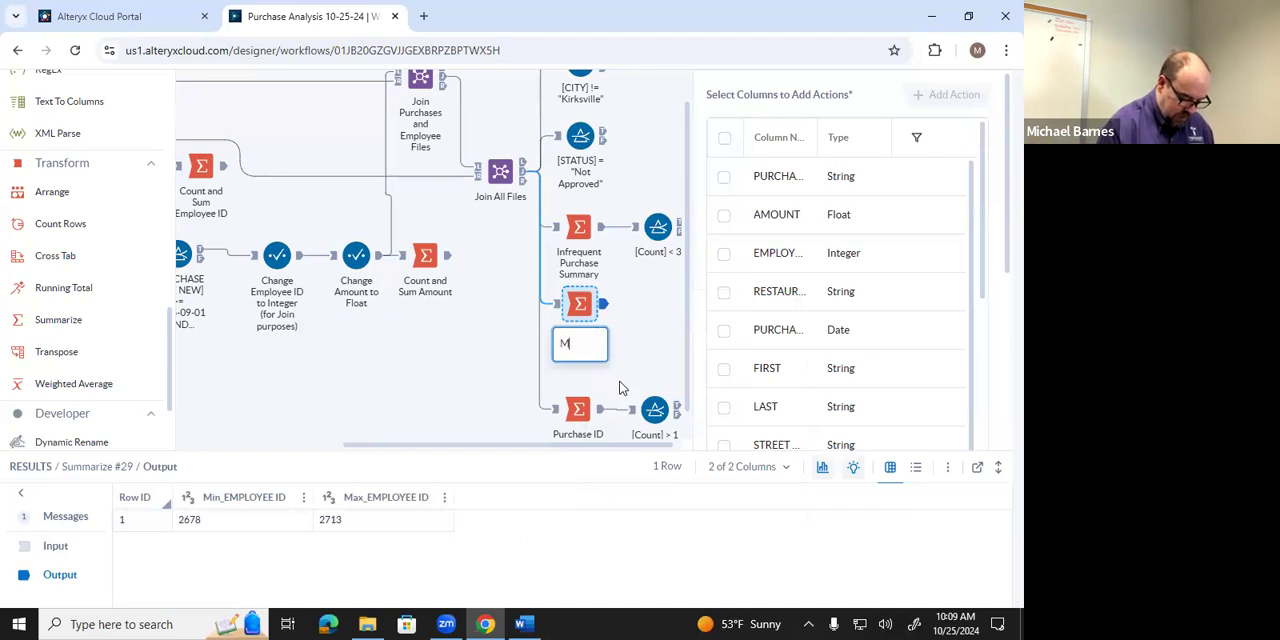
pyautogui.write('in-Max Employ')
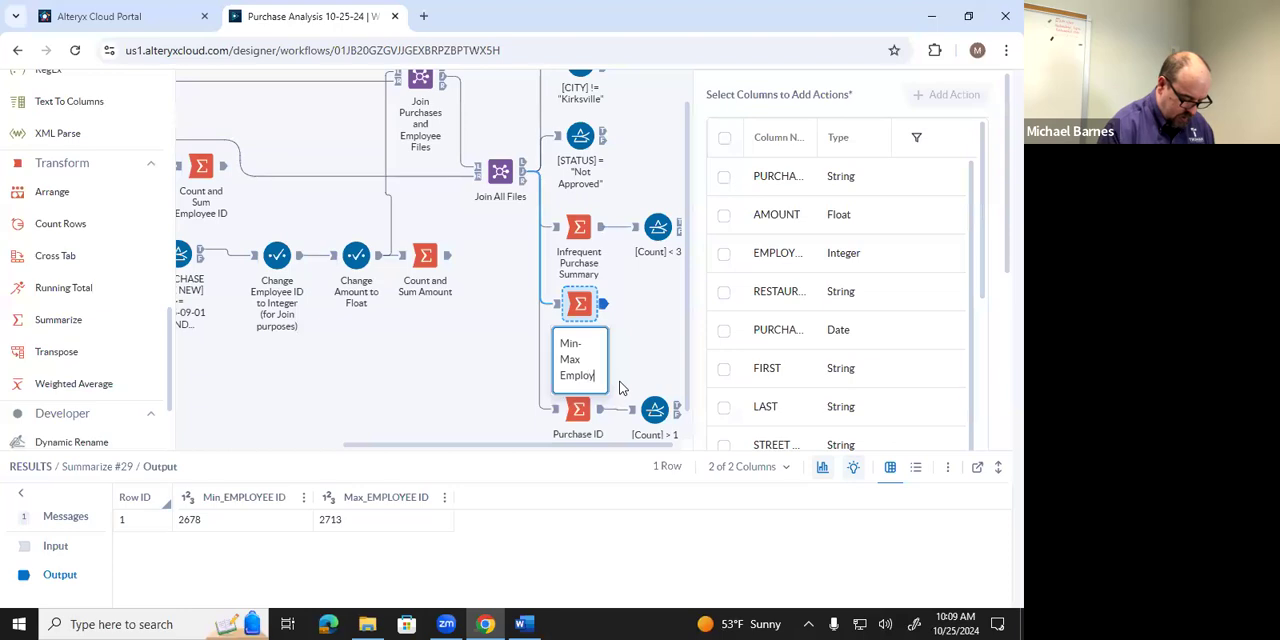
pyautogui.write('ee ID')
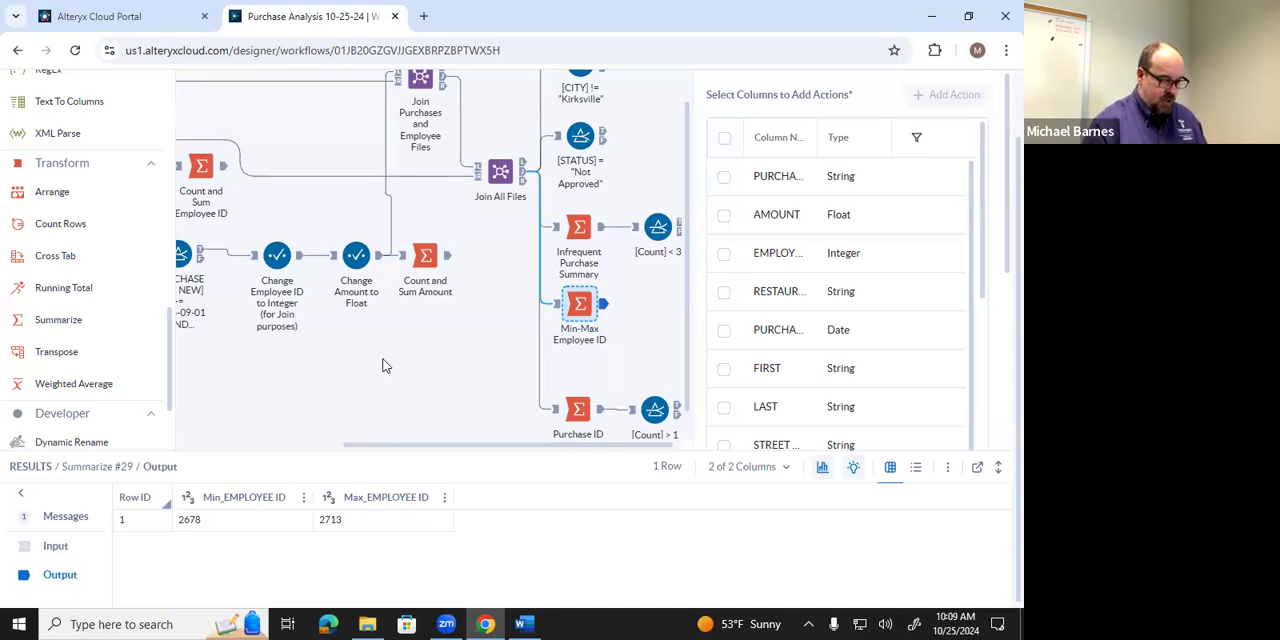
# Place a Generate Rows tool below the Min-Max Employee ID summary and set its initial value to 2678.
pyautogui.scroll(4, 105, 312)
pyautogui.scroll(3, 112, 305)
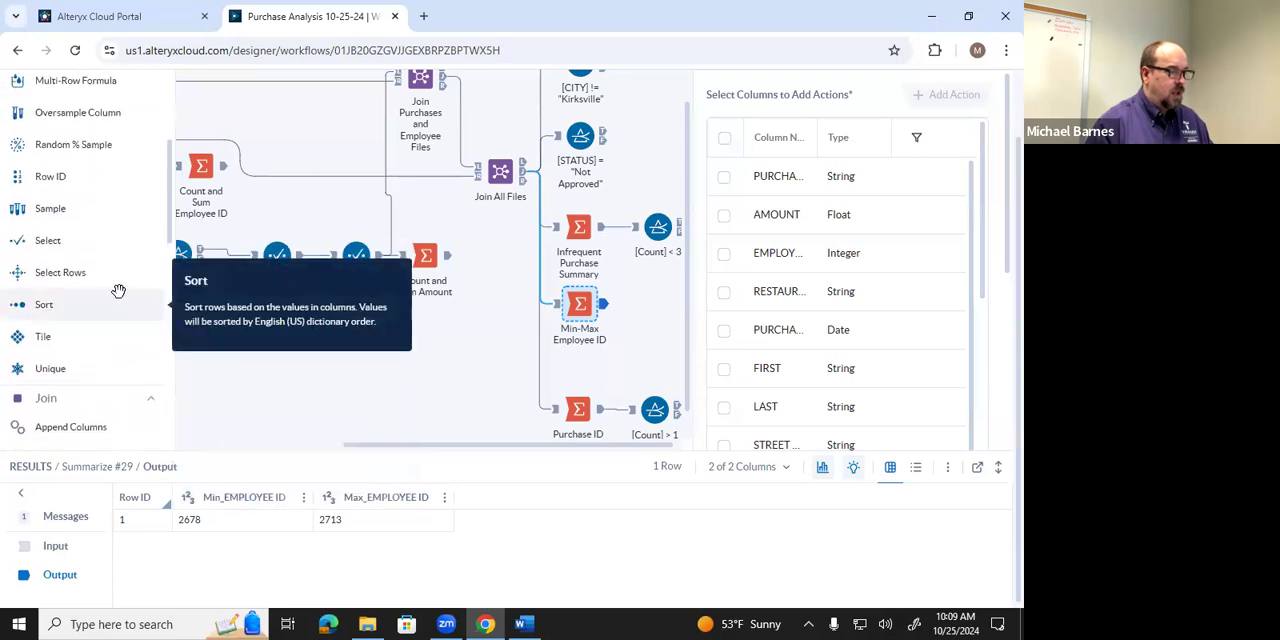
pyautogui.scroll(5, 118, 291)
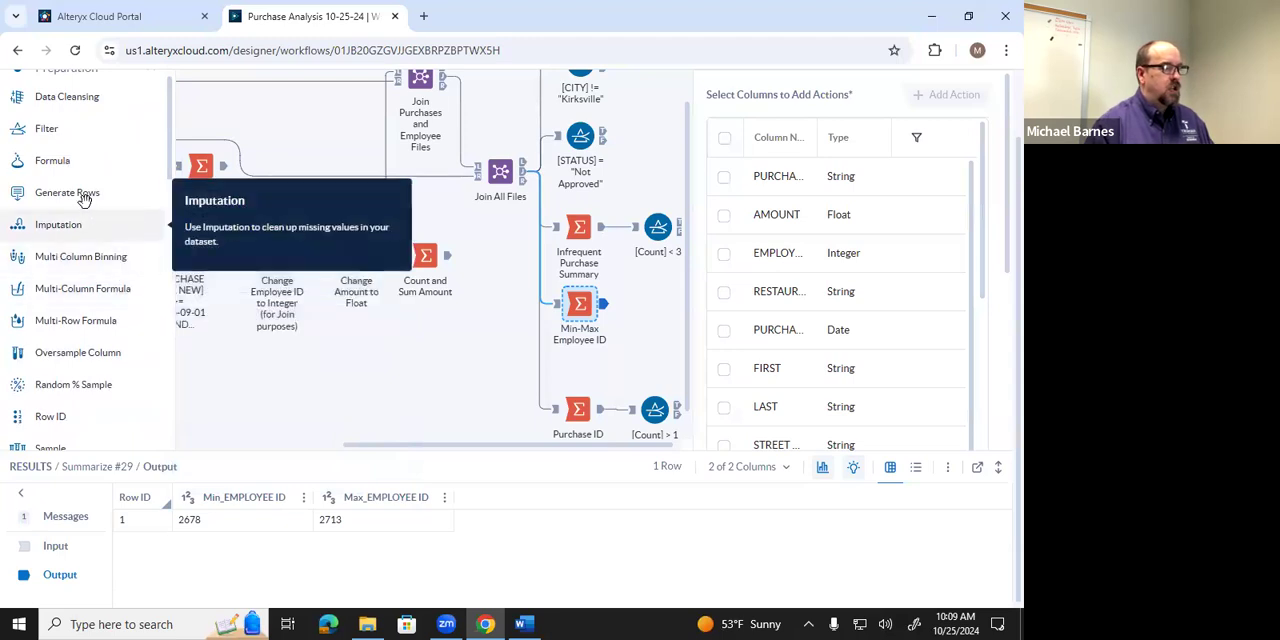
pyautogui.moveTo(85, 196); pyautogui.dragTo(576, 367)
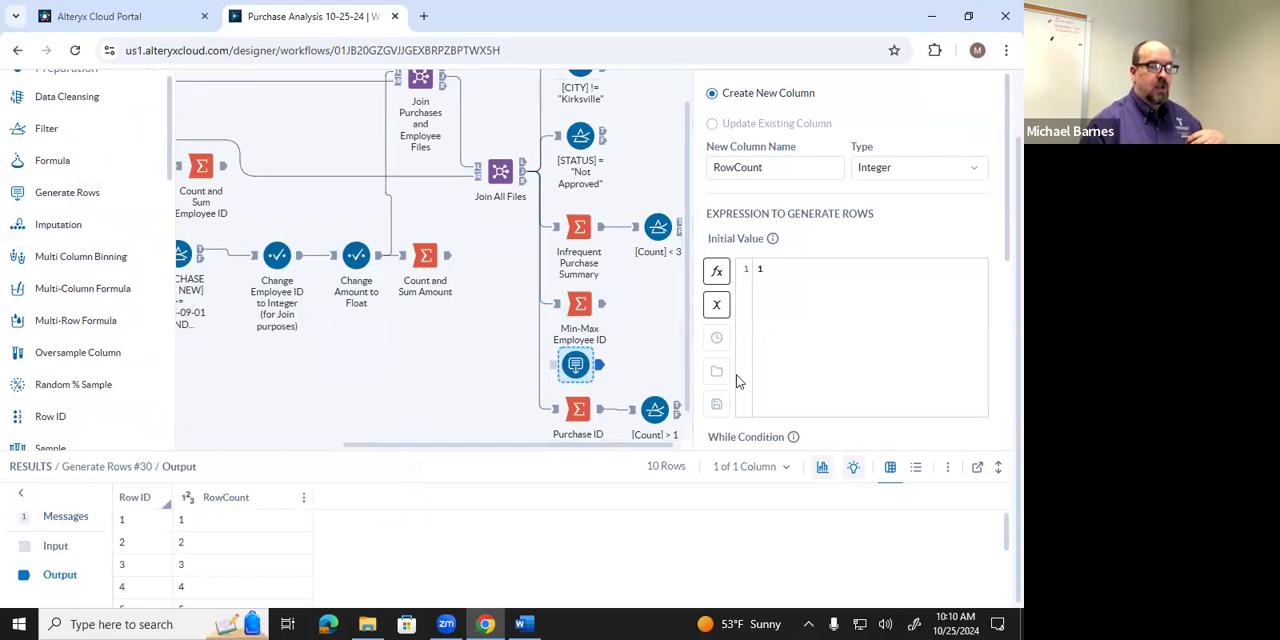
pyautogui.scroll(1, 820, 370)
pyautogui.scroll(-1, 820, 369)
pyautogui.scroll(1, 820, 369)
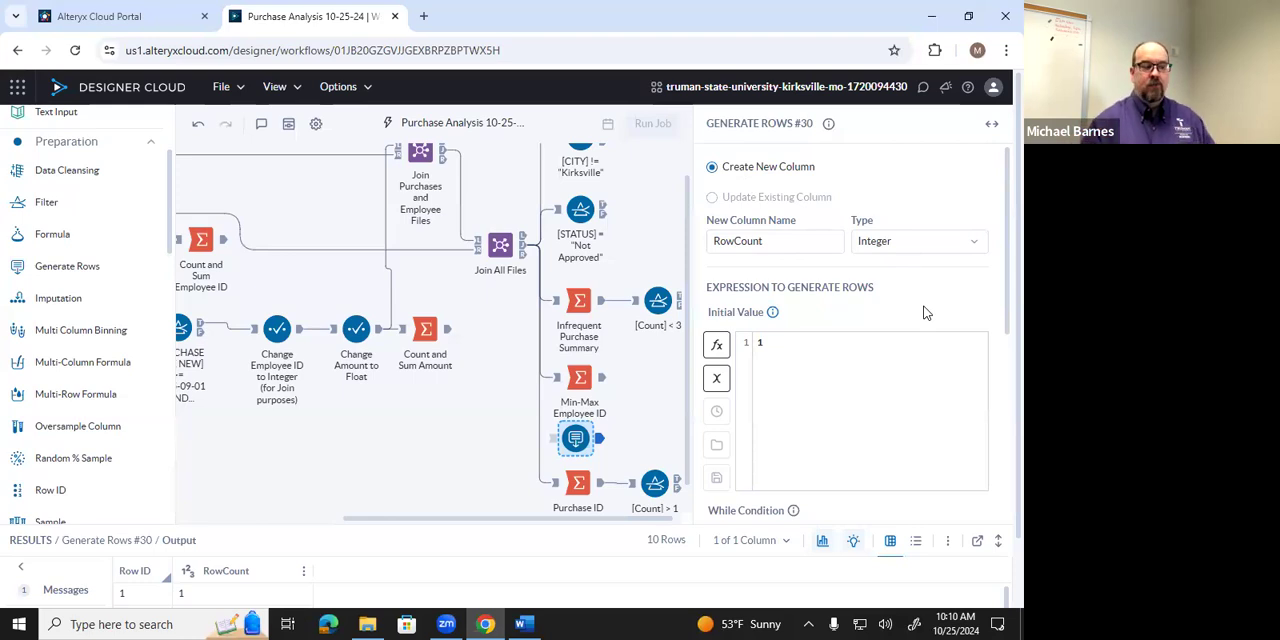
pyautogui.click(760, 342)
pyautogui.write('1')
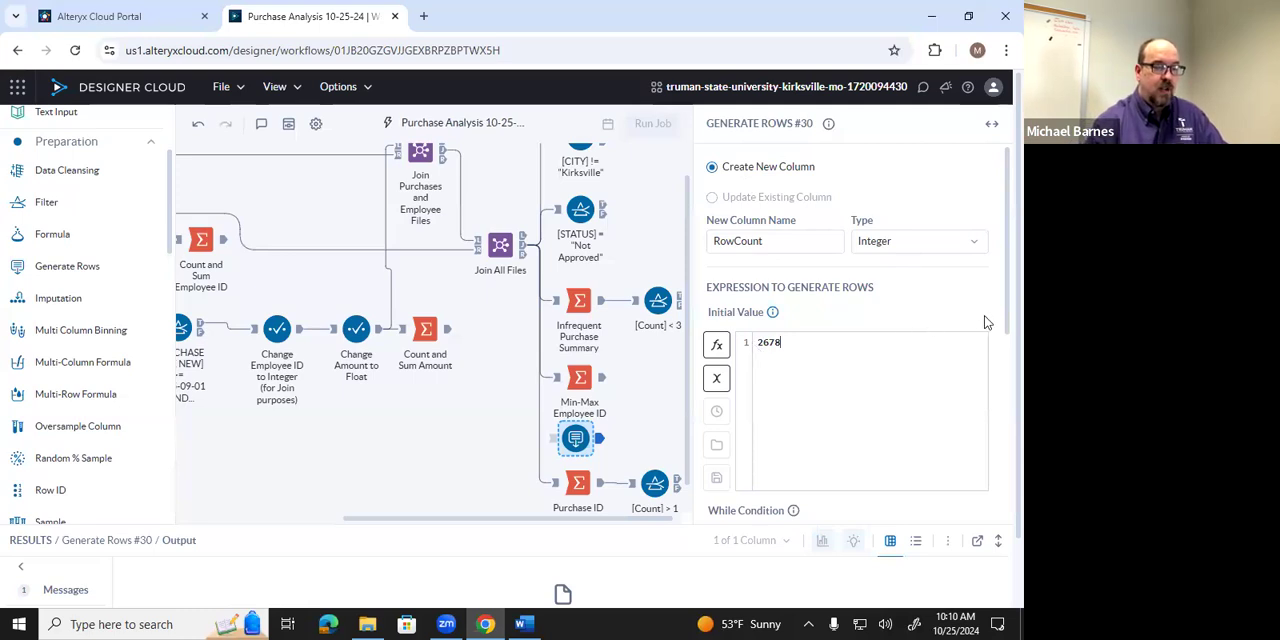
# Set the Generate Rows while condition to [RowCount] <= 2713 and review the output value expression.
pyautogui.scroll(-1, 990, 325)
pyautogui.scroll(-2, 990, 325)
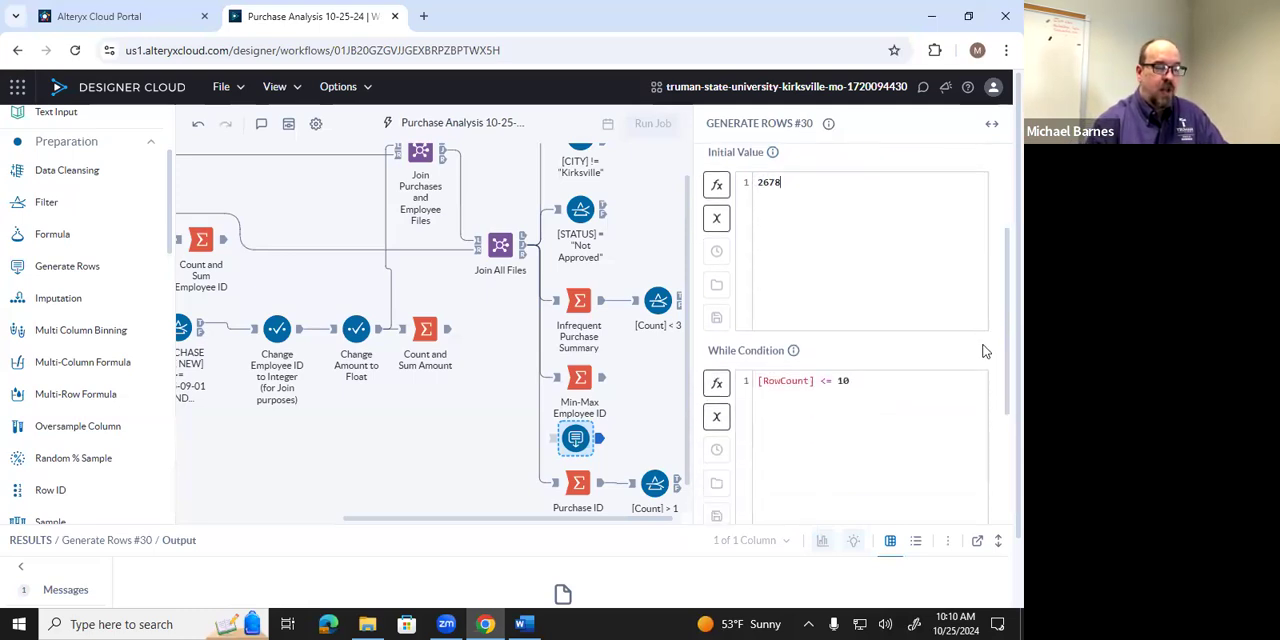
pyautogui.scroll(-1, 960, 335)
pyautogui.scroll(2, 921, 338)
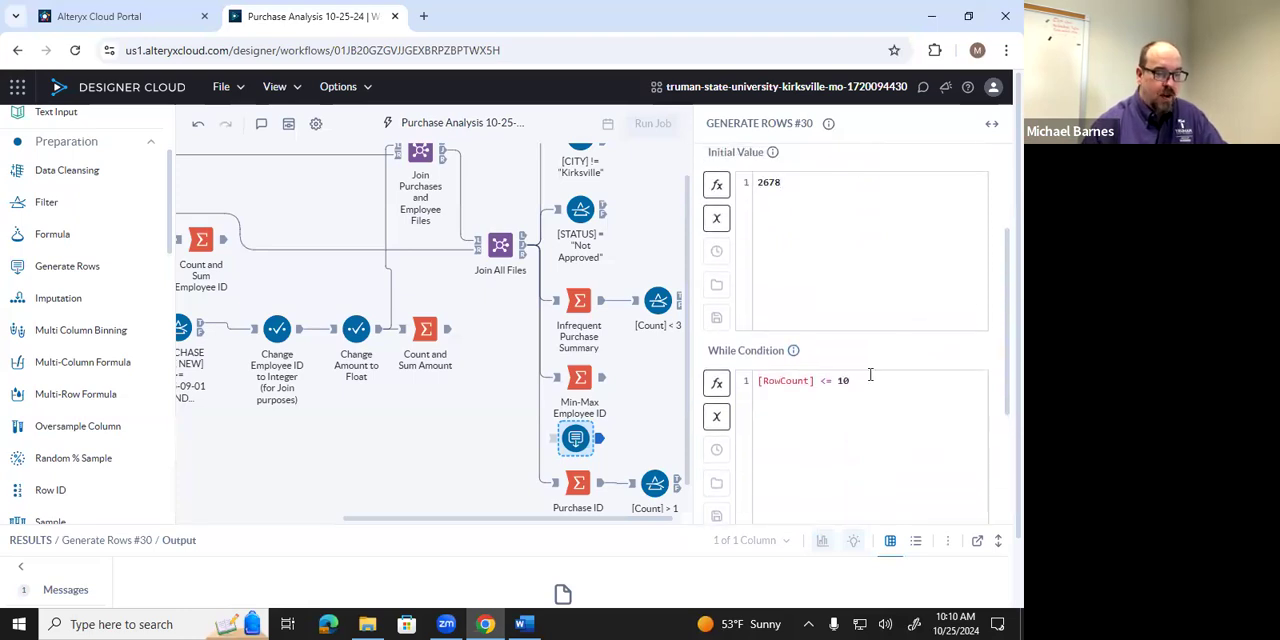
pyautogui.press('BackSpace')
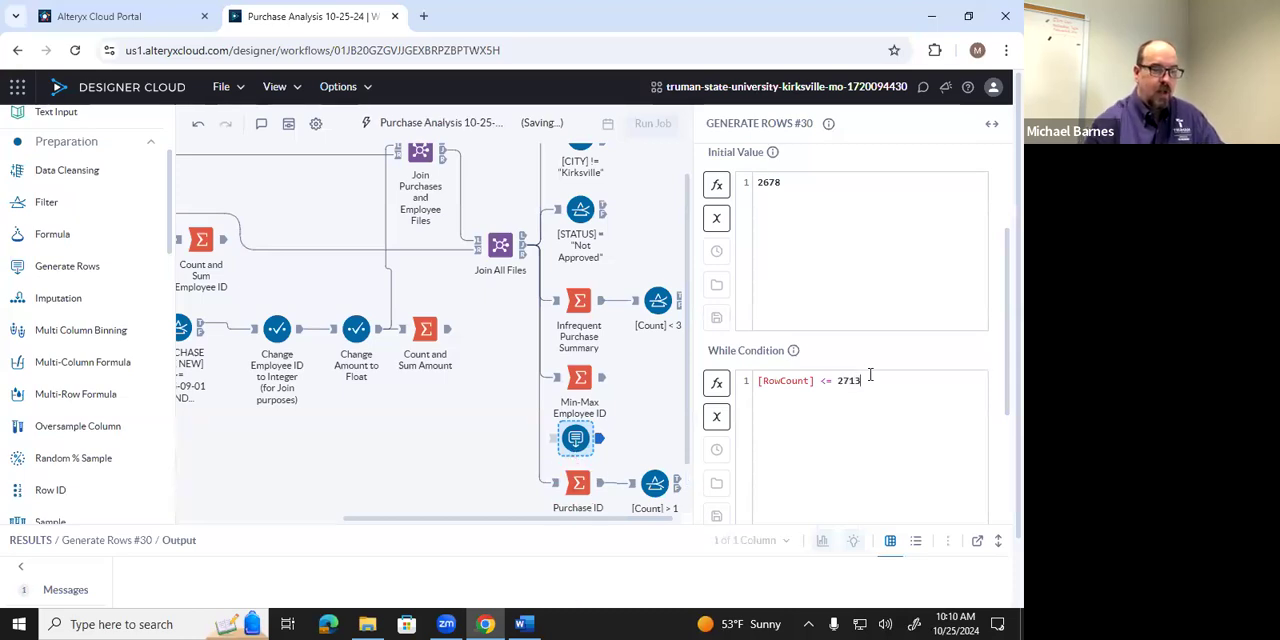
pyautogui.write('2713')
pyautogui.scroll(-2, 920, 365)
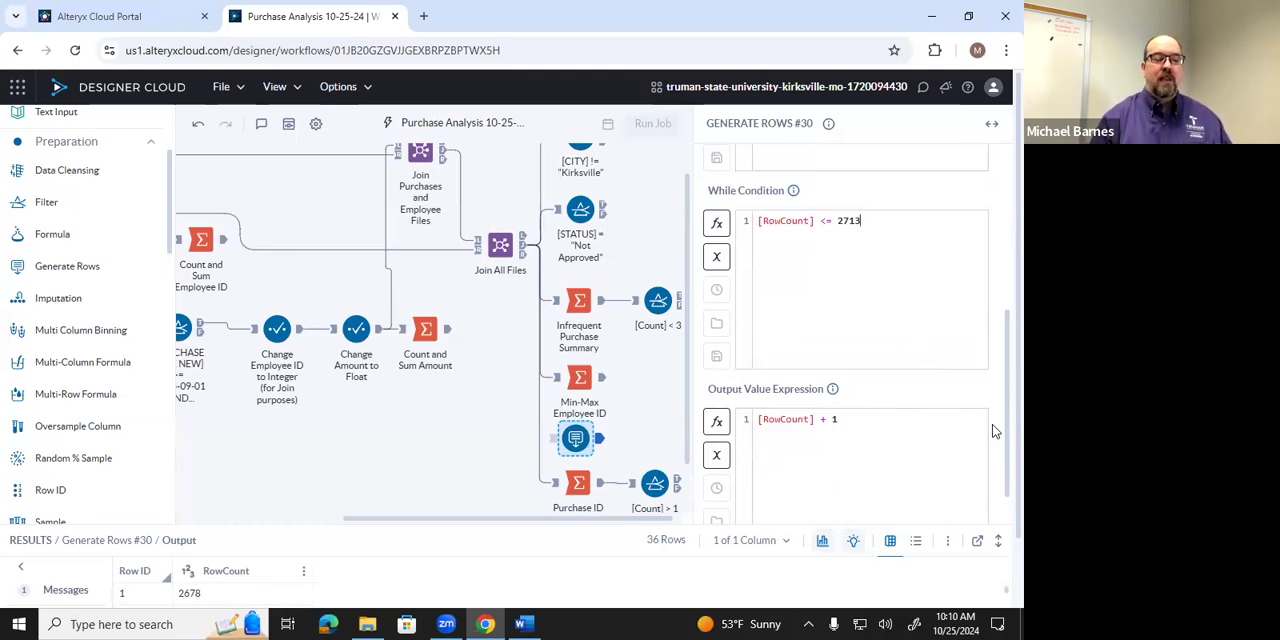
pyautogui.scroll(3, 995, 431)
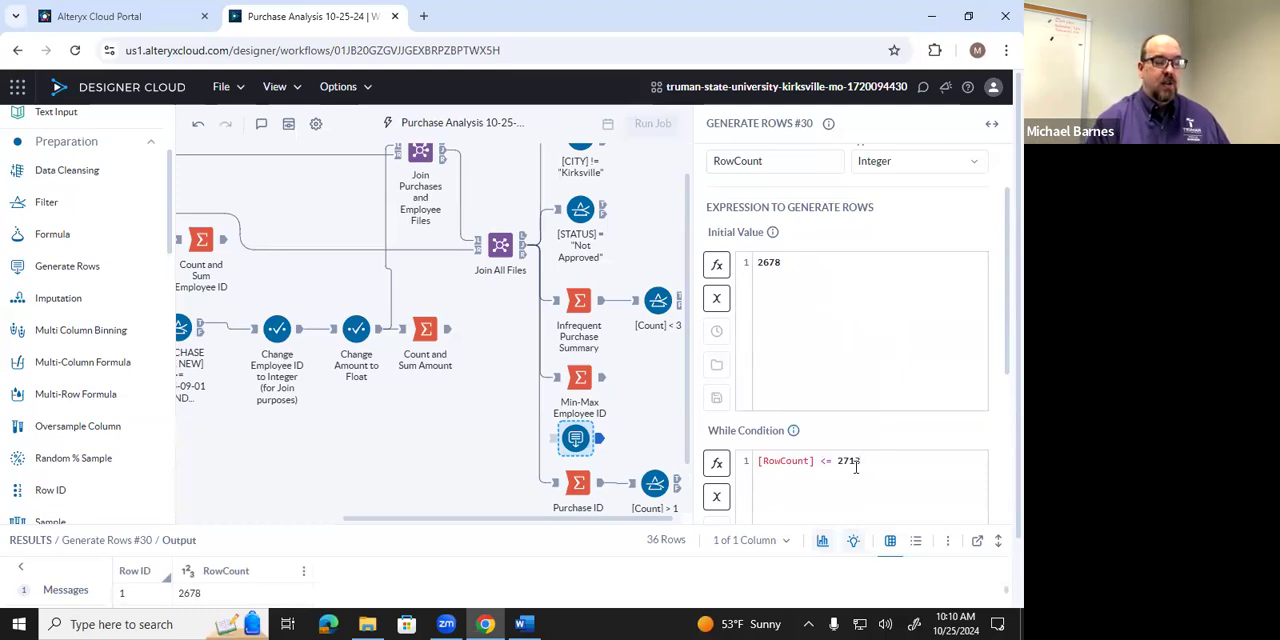
pyautogui.scroll(-3, 865, 463)
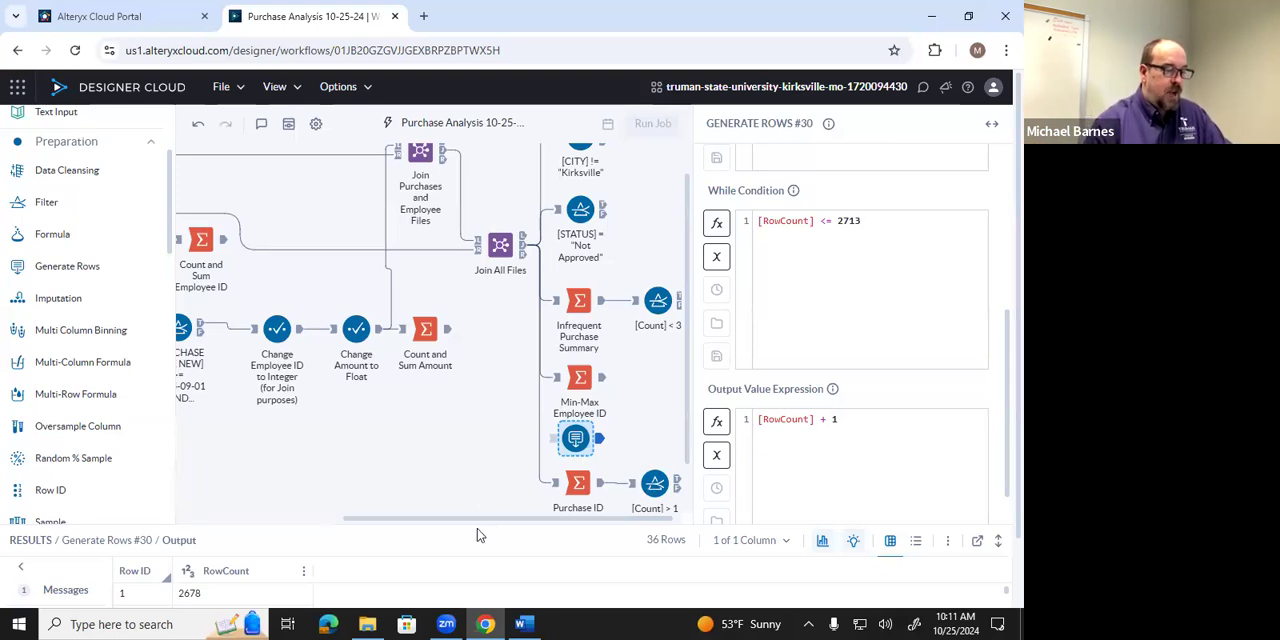
# Enlarge the results area, examine the generated RowCount values from first to last, and shrink the results area again.
pyautogui.moveTo(478, 535); pyautogui.dragTo(486, 407)
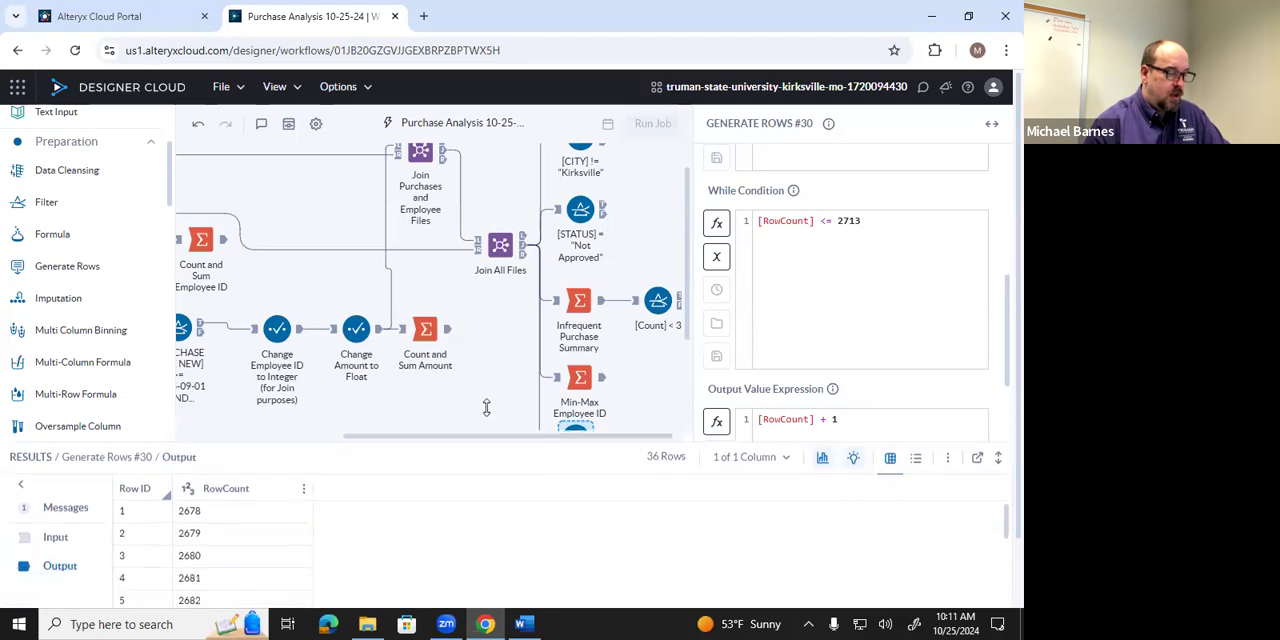
pyautogui.scroll(-5, 280, 495)
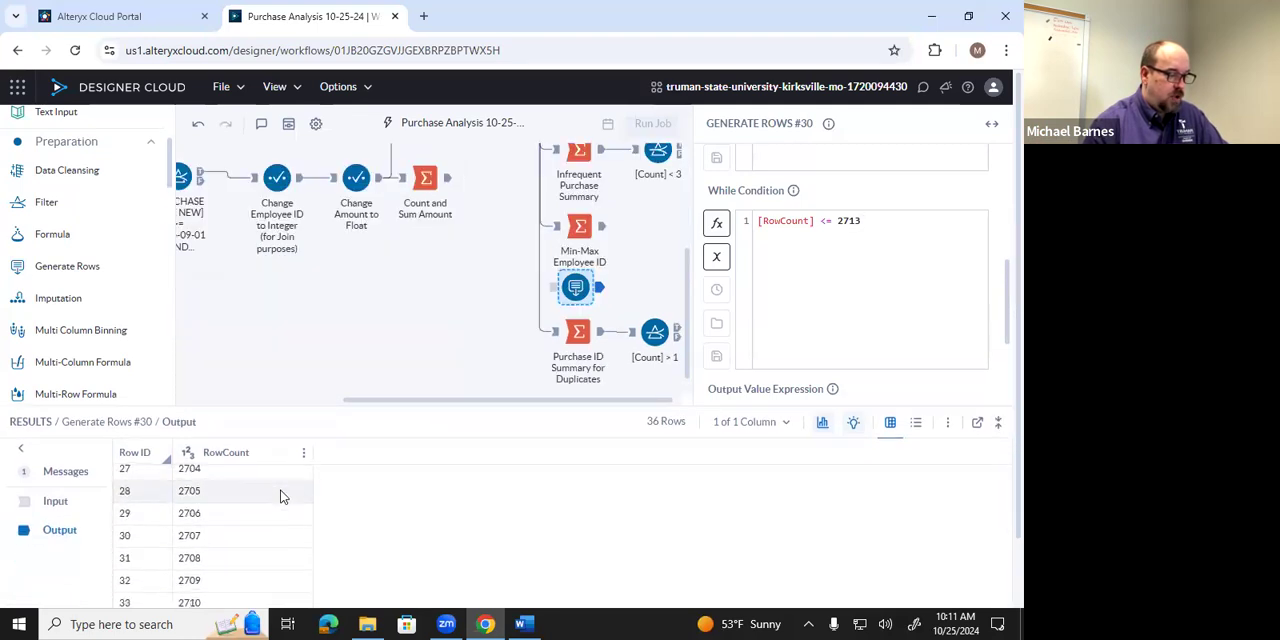
pyautogui.scroll(-1, 403, 551)
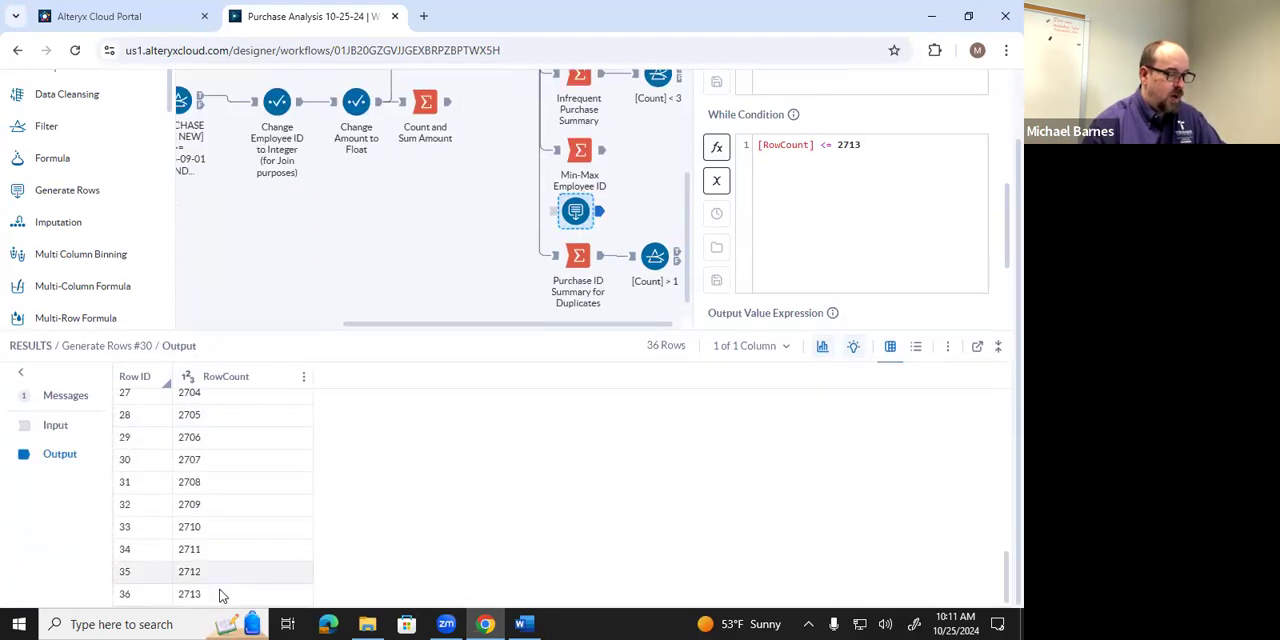
pyautogui.scroll(3, 227, 542)
pyautogui.scroll(5, 228, 540)
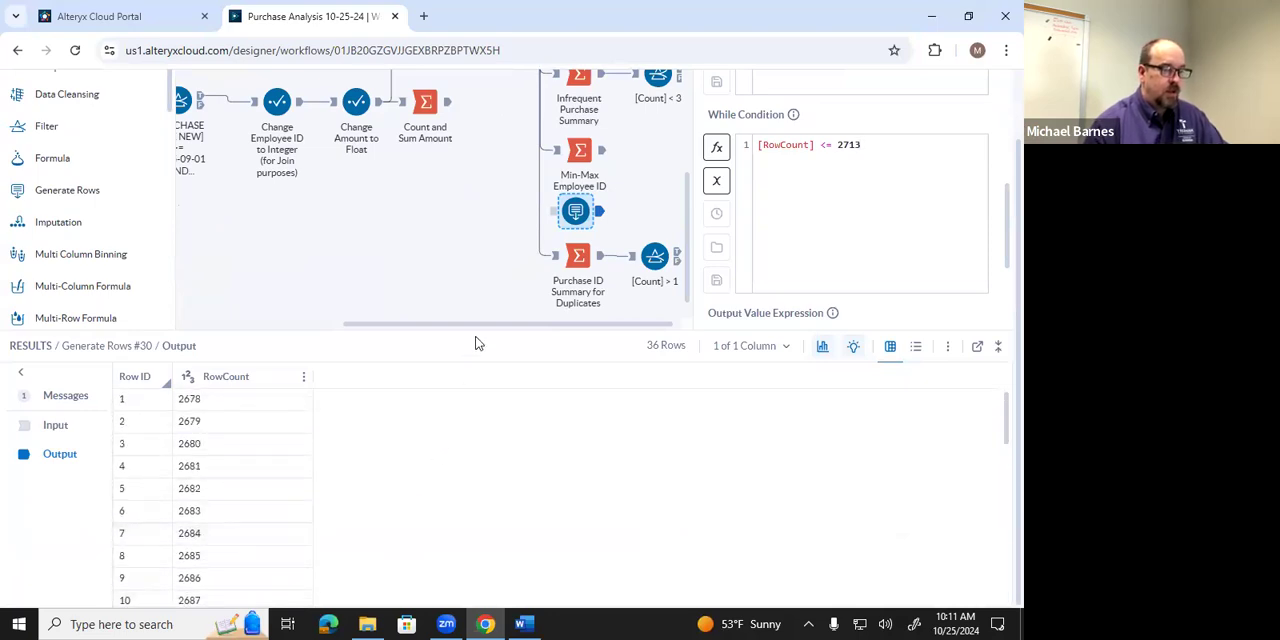
pyautogui.moveTo(474, 329); pyautogui.dragTo(466, 501)
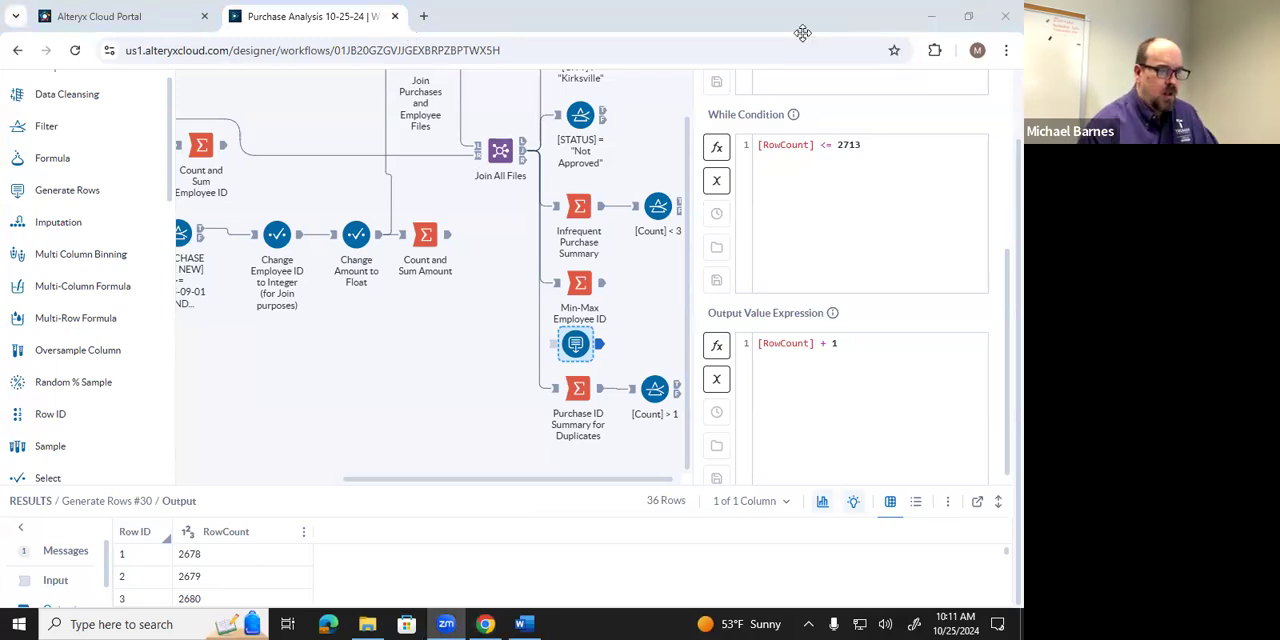
pyautogui.scroll(1, 580, 449)
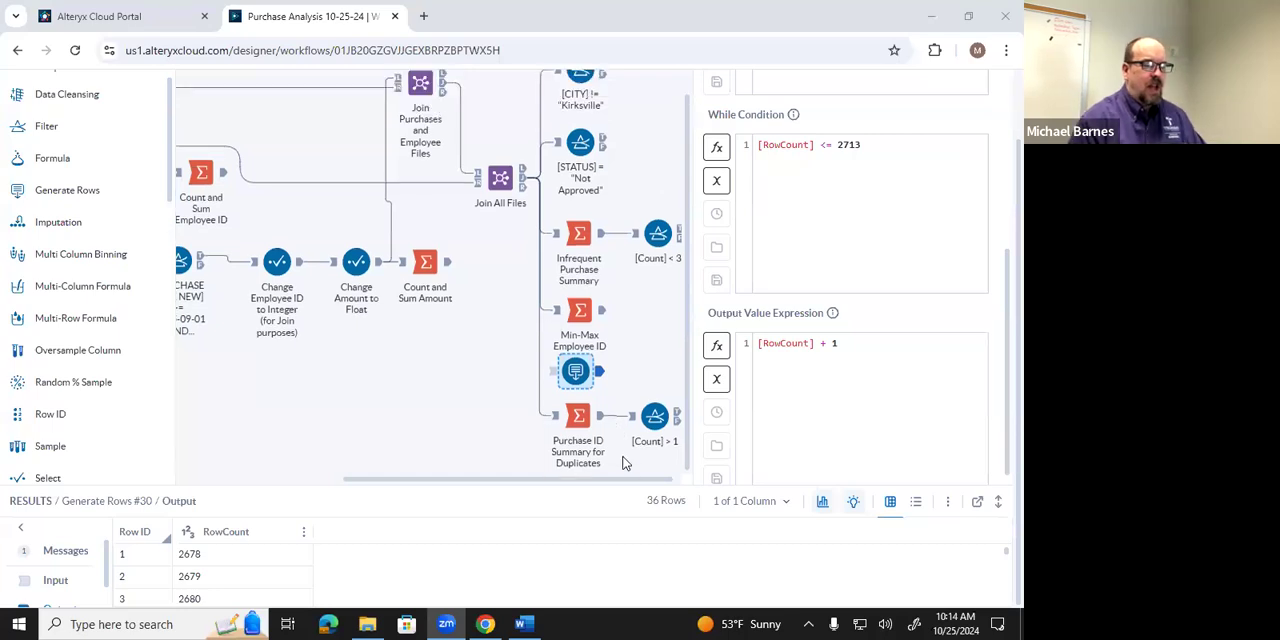
pyautogui.scroll(5, 90, 170)
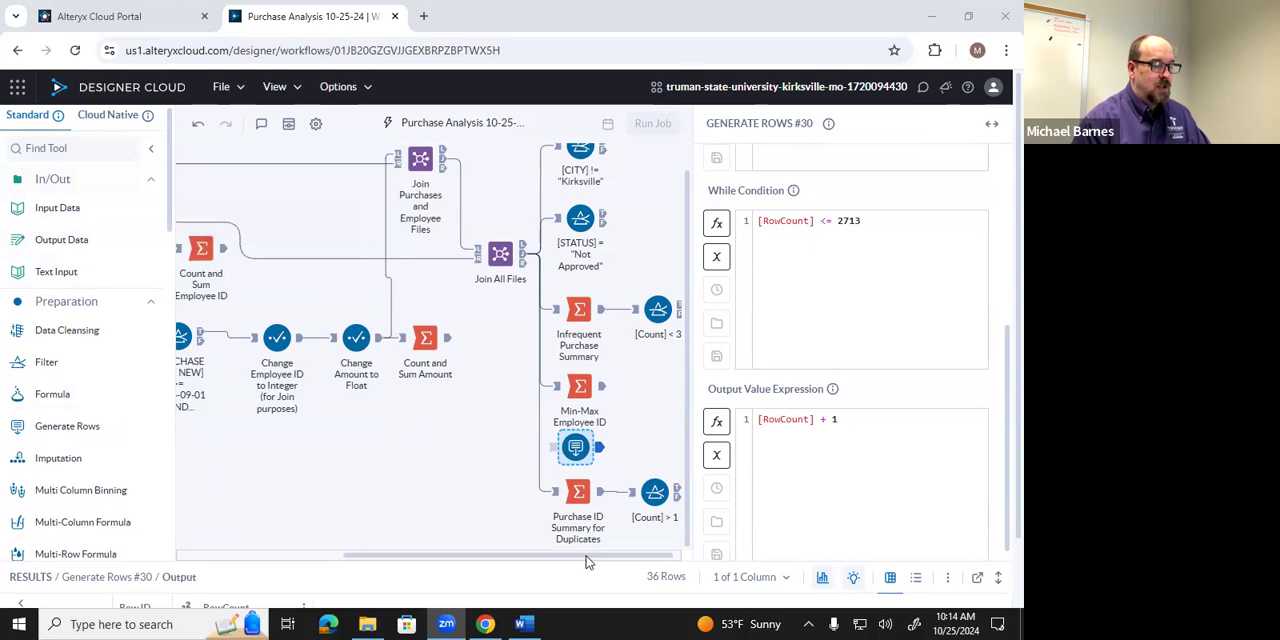
# Annotate the Generate Rows tool with "Generate Rows".
pyautogui.rightClick(576, 450)
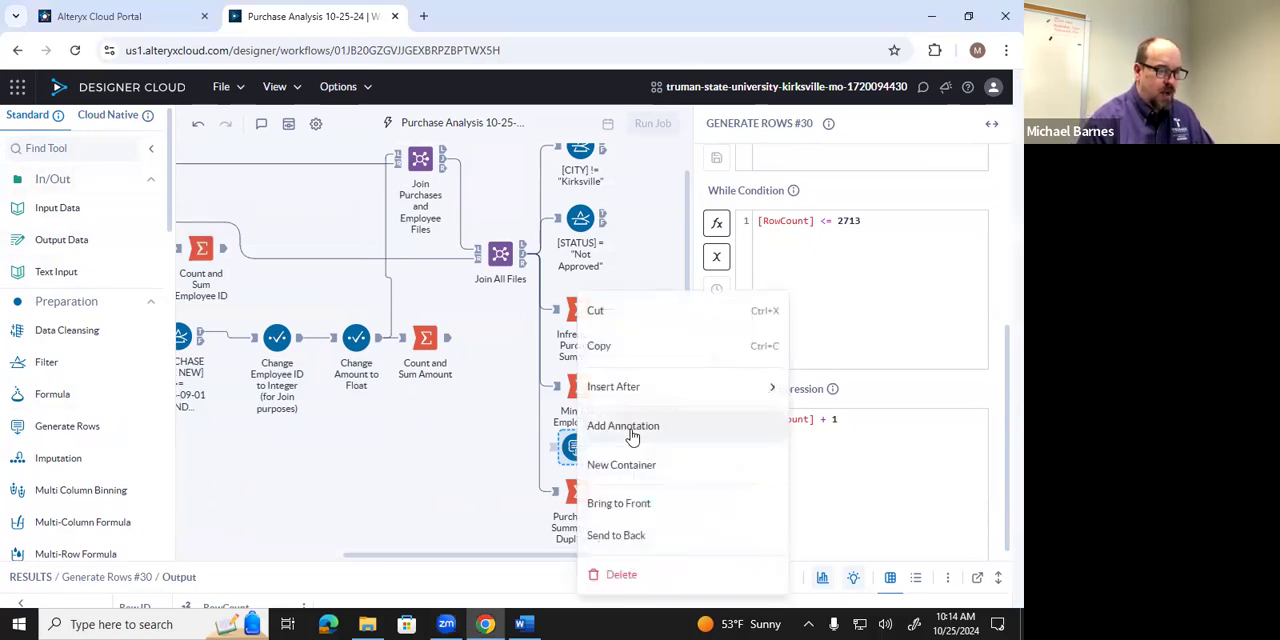
pyautogui.click(630, 426)
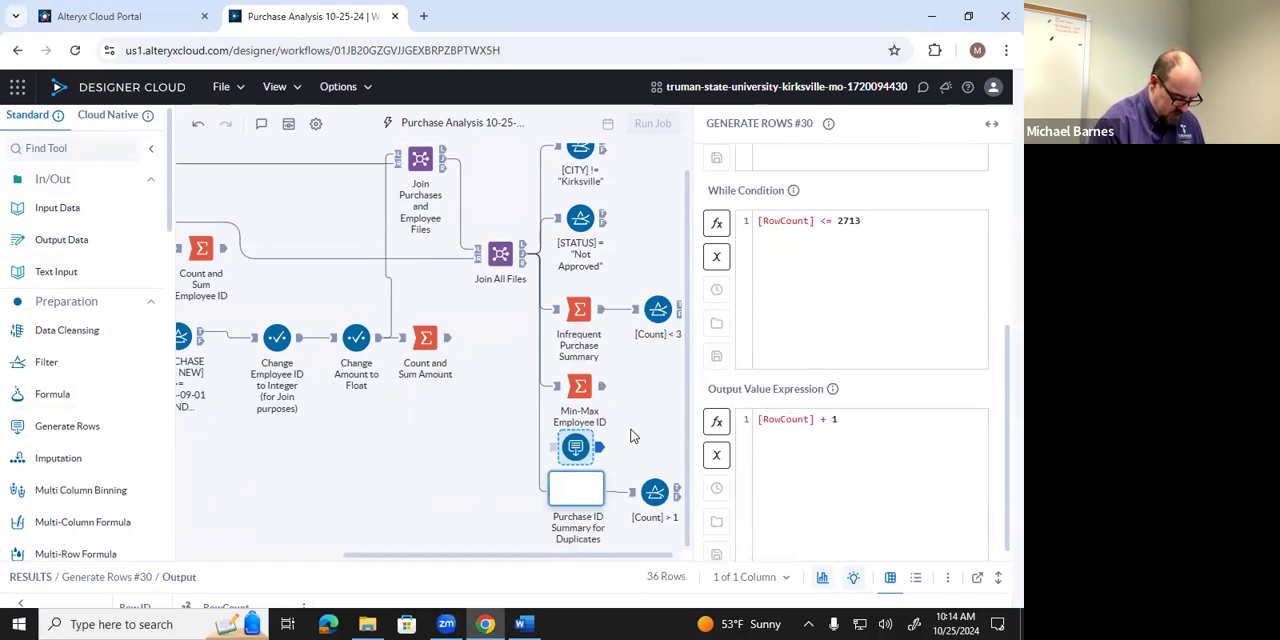
pyautogui.write('Generate Rows')
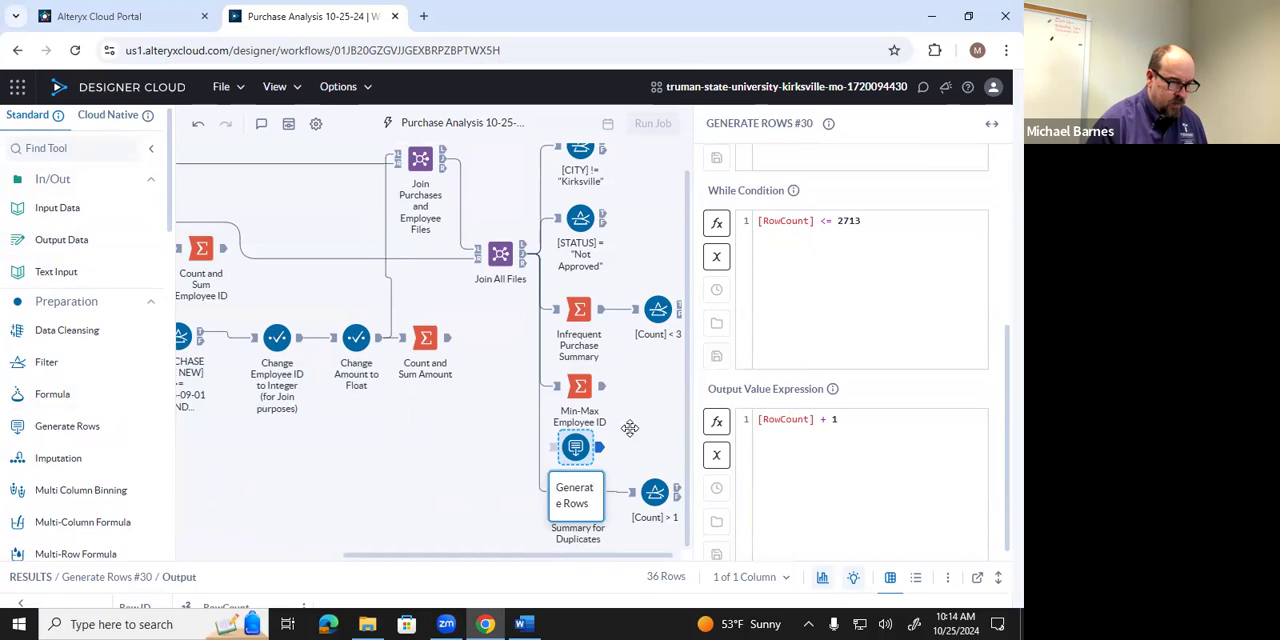
pyautogui.click(630, 436)
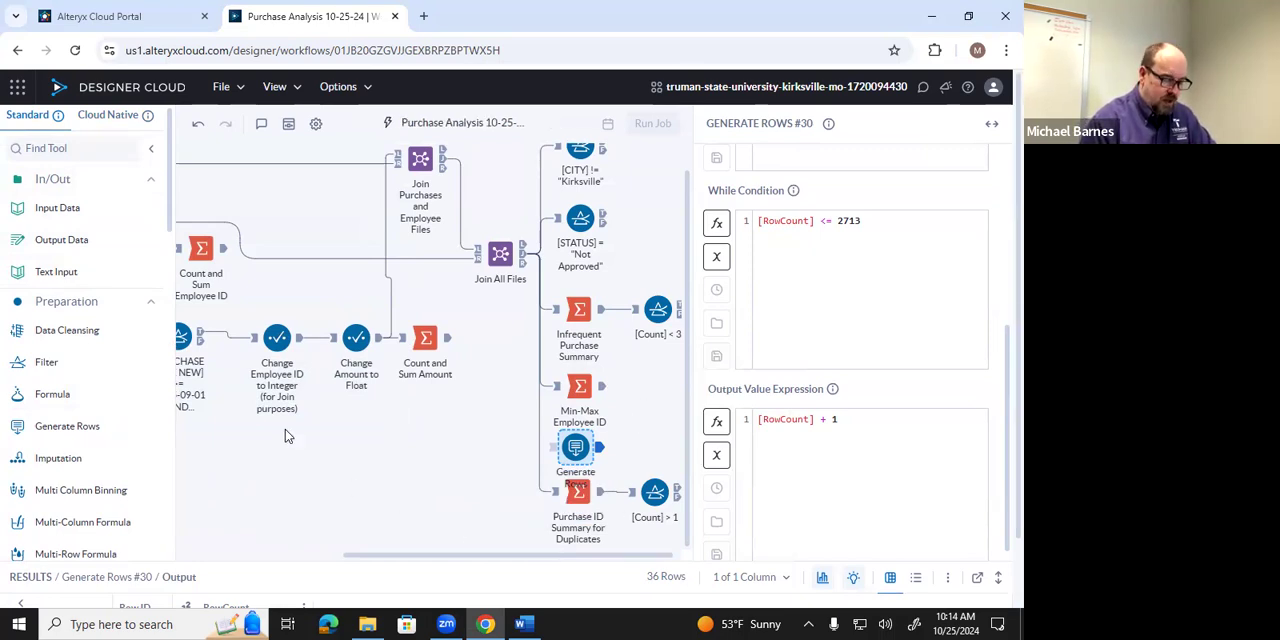
# Place a Join tool on the canvas beside the Min-Max Employee ID summary and the Generate Rows tool.
pyautogui.scroll(-1, 109, 394)
pyautogui.scroll(1, 109, 394)
pyautogui.scroll(-1, 110, 390)
pyautogui.scroll(-4, 105, 340)
pyautogui.moveTo(95, 278); pyautogui.dragTo(622, 420)
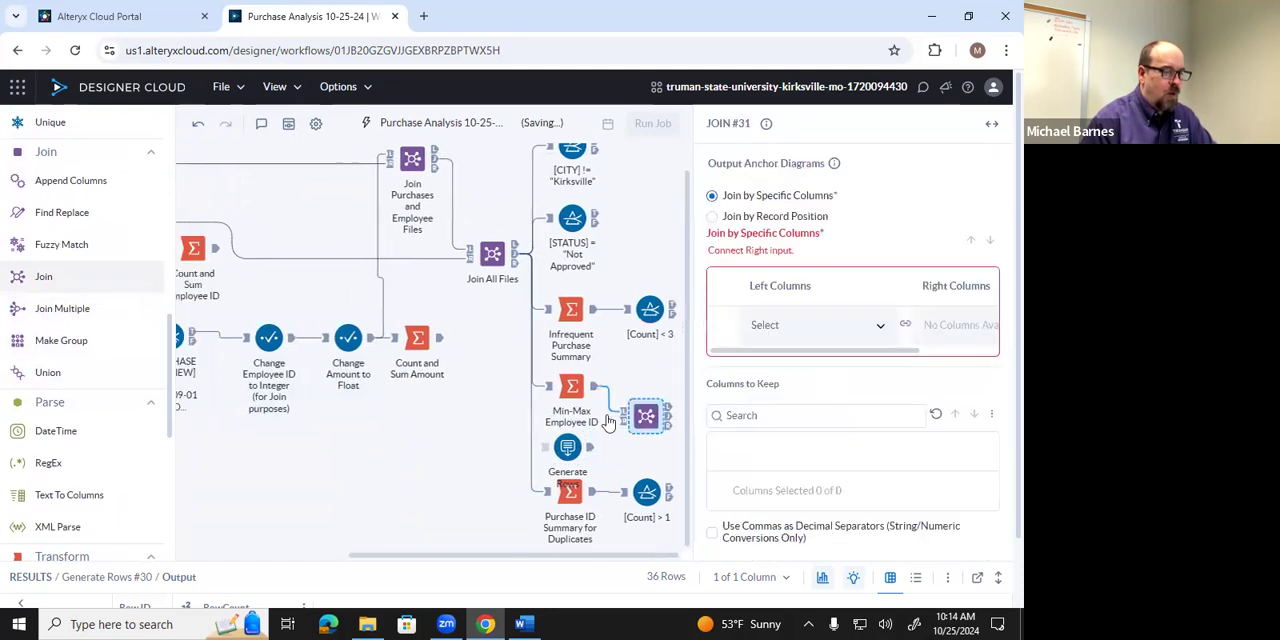
# Replace the new Join's connection from Min-Max Employee ID with Join All Files as left input and Generate Rows as right input.
pyautogui.rightClick(610, 403)
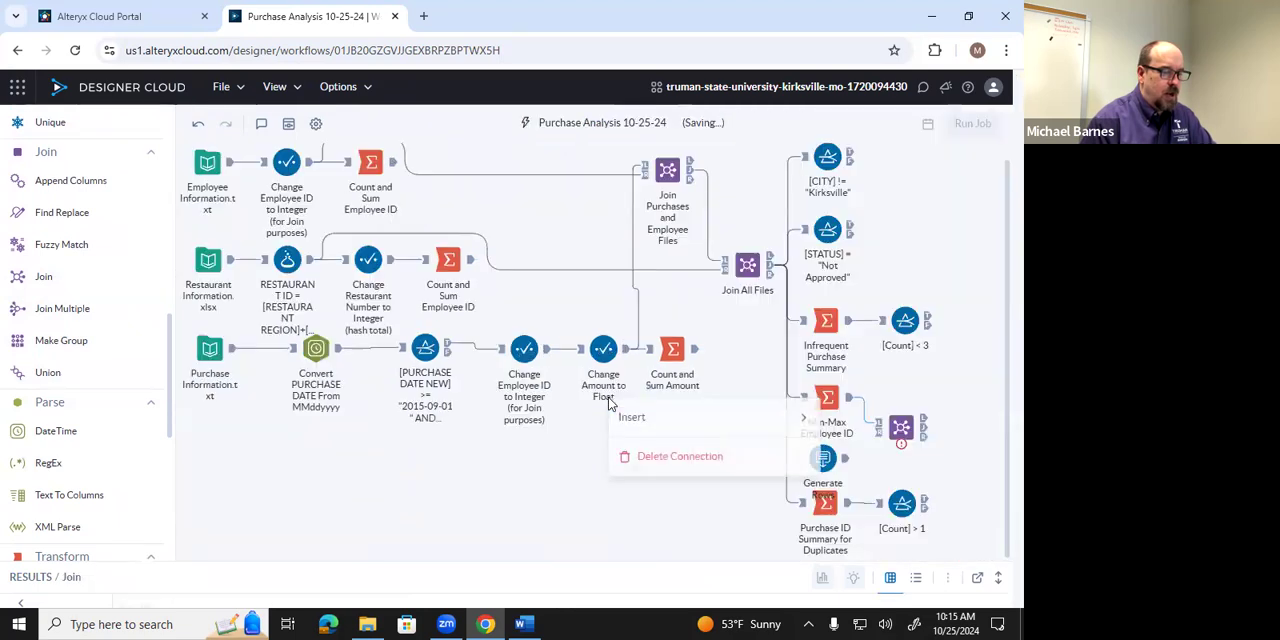
pyautogui.click(728, 494)
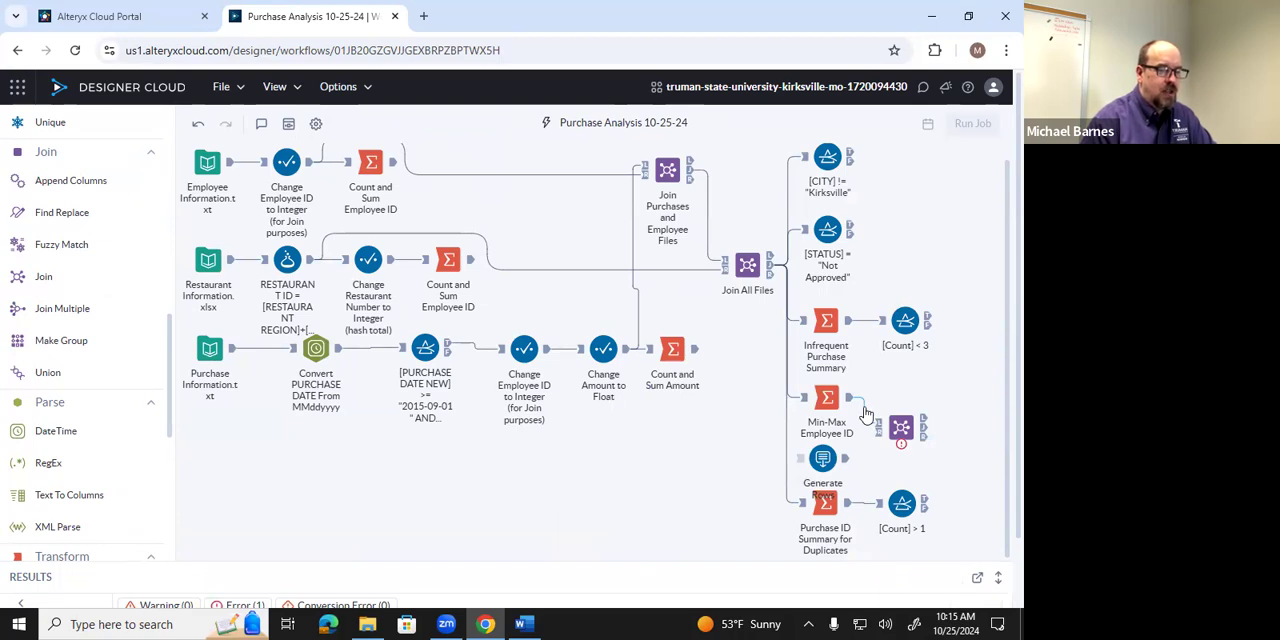
pyautogui.rightClick(866, 413)
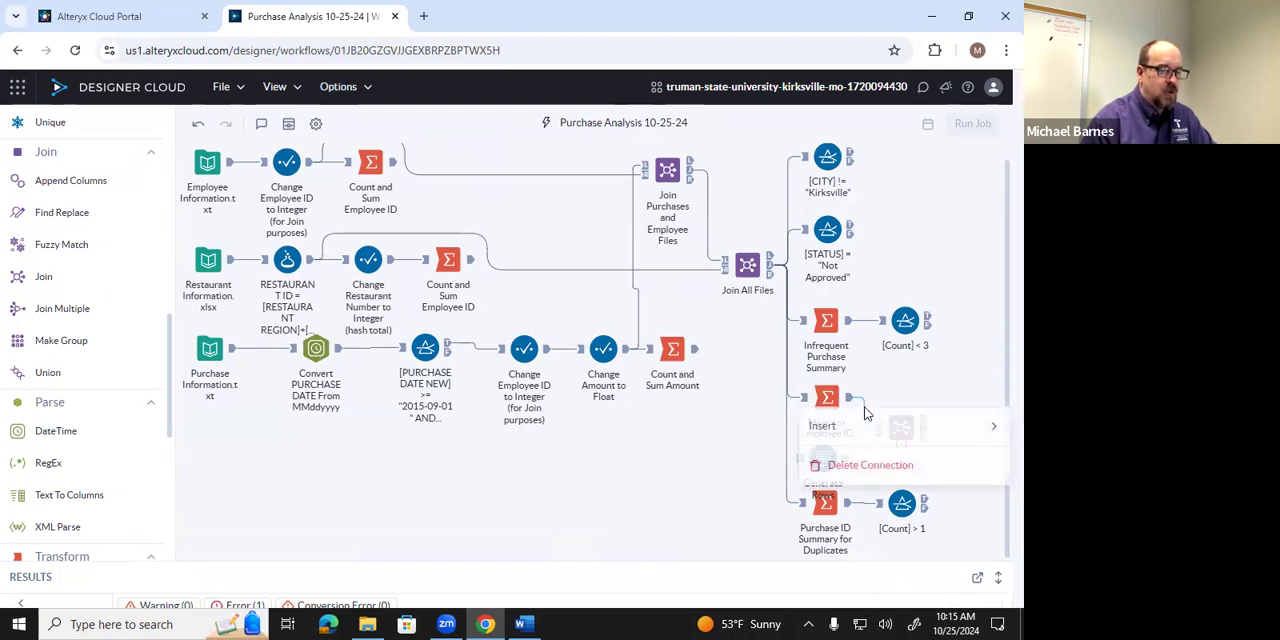
pyautogui.click(866, 467)
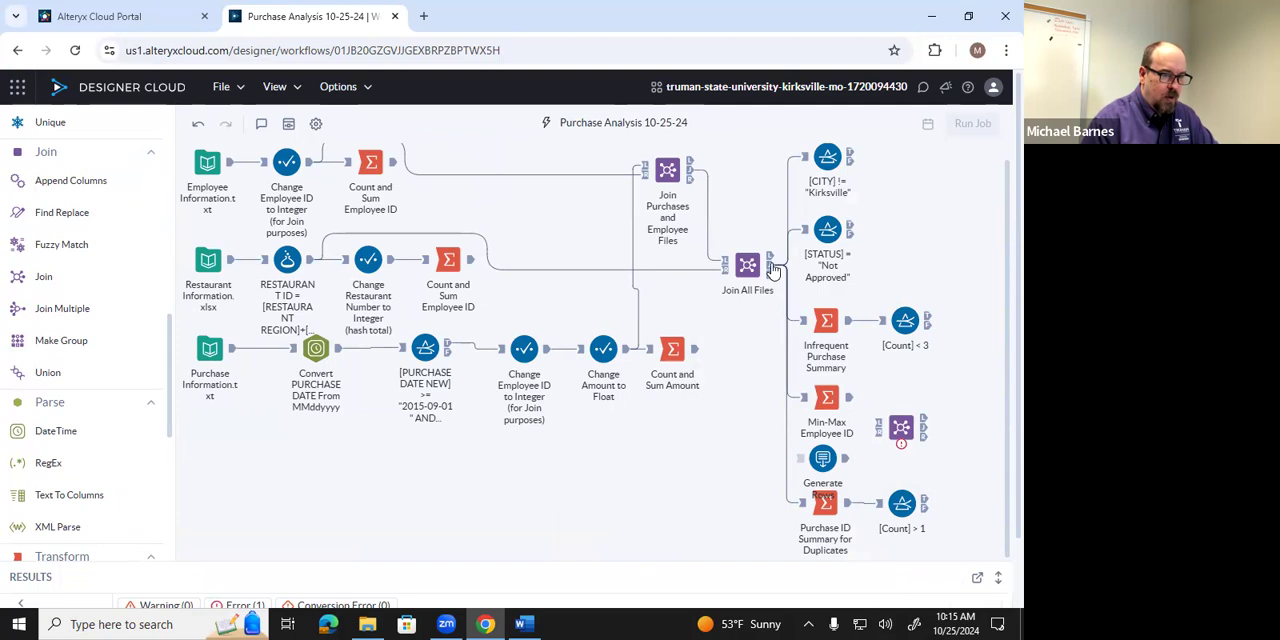
pyautogui.moveTo(773, 271); pyautogui.dragTo(878, 434)
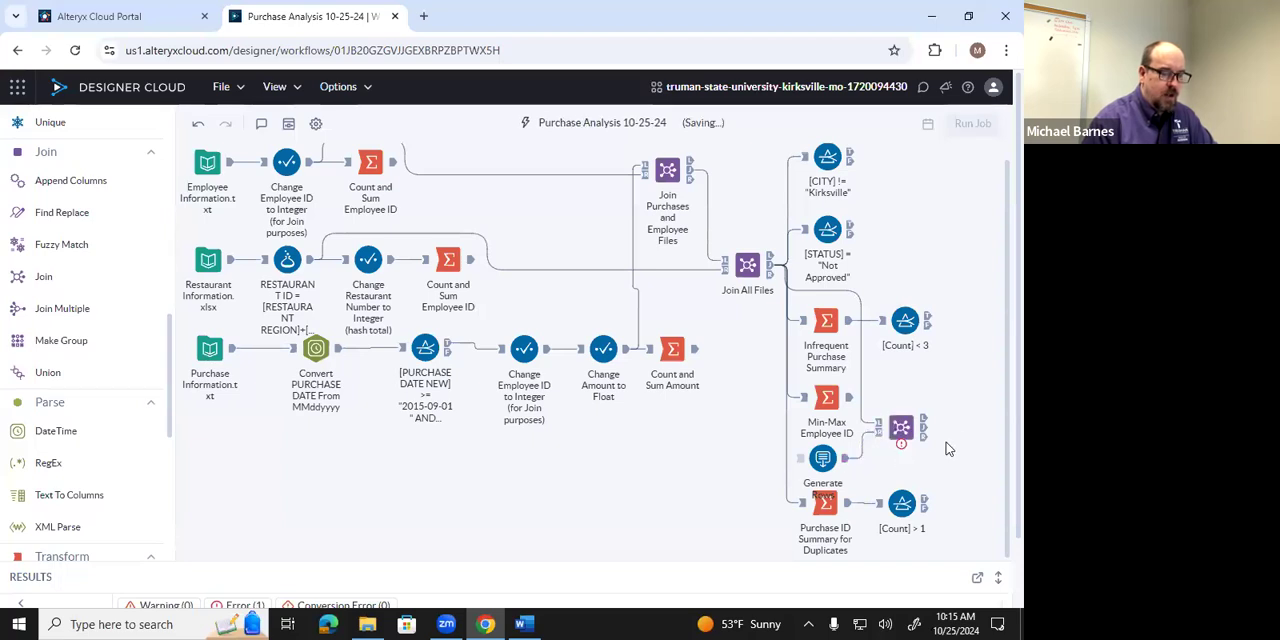
# Configure the new Join to match the left column EMPLOYEE ID with the right column RowCount.
pyautogui.click(901, 428)
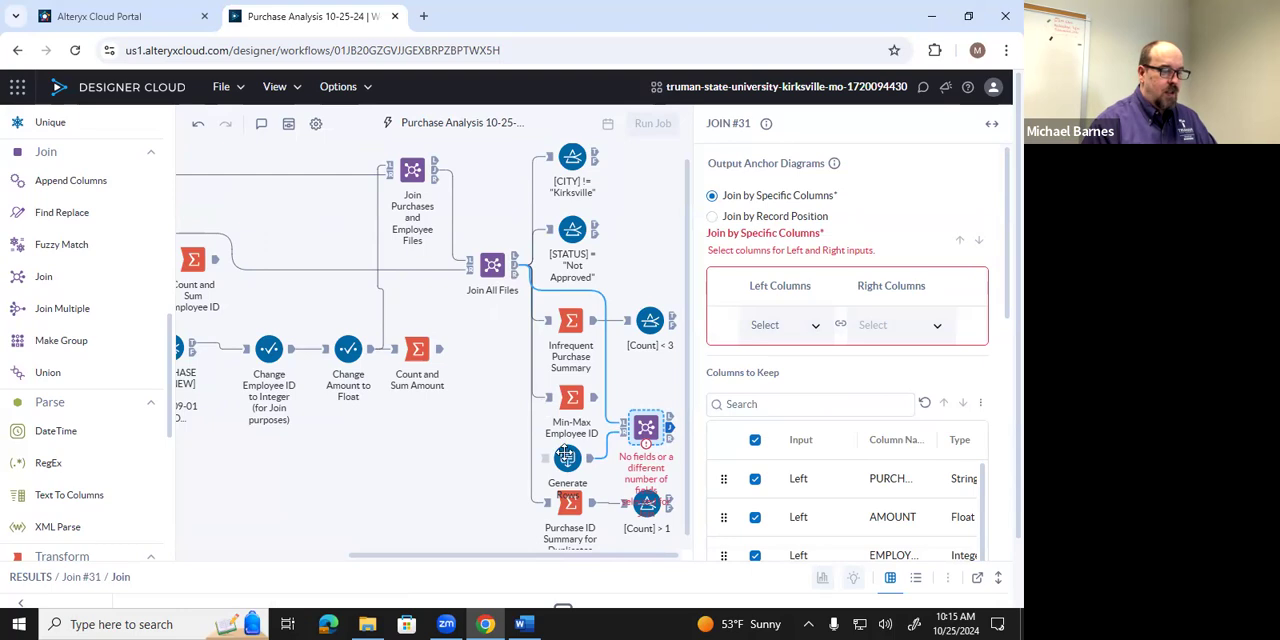
pyautogui.click(817, 327)
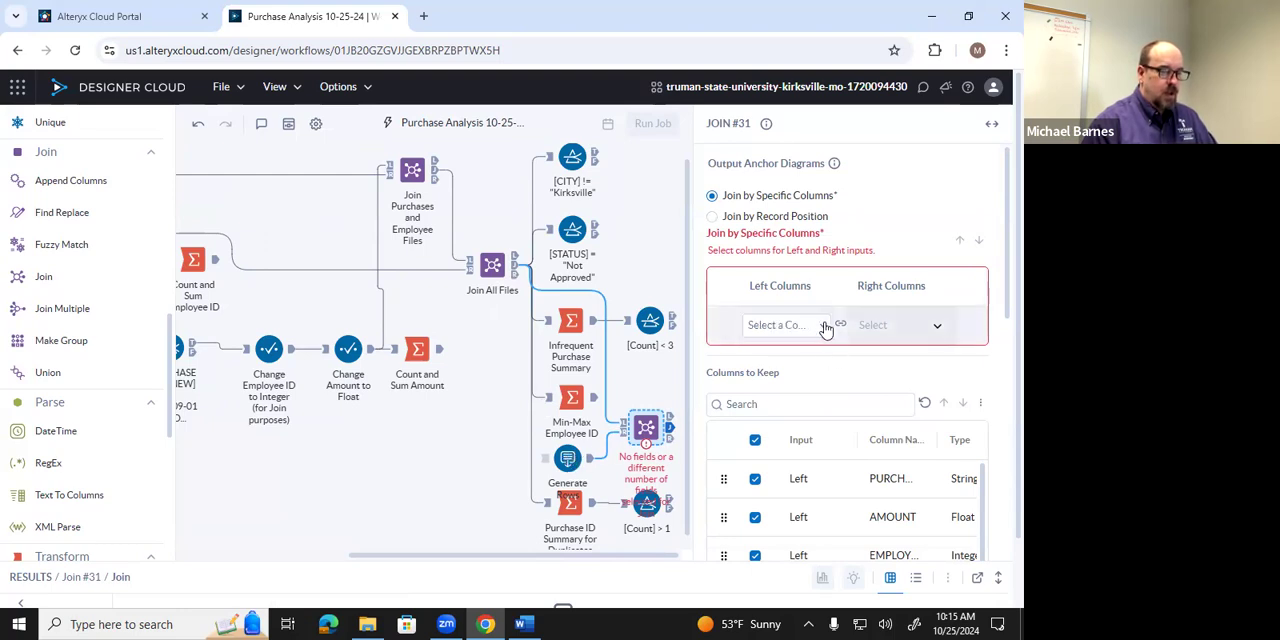
pyautogui.click(818, 328)
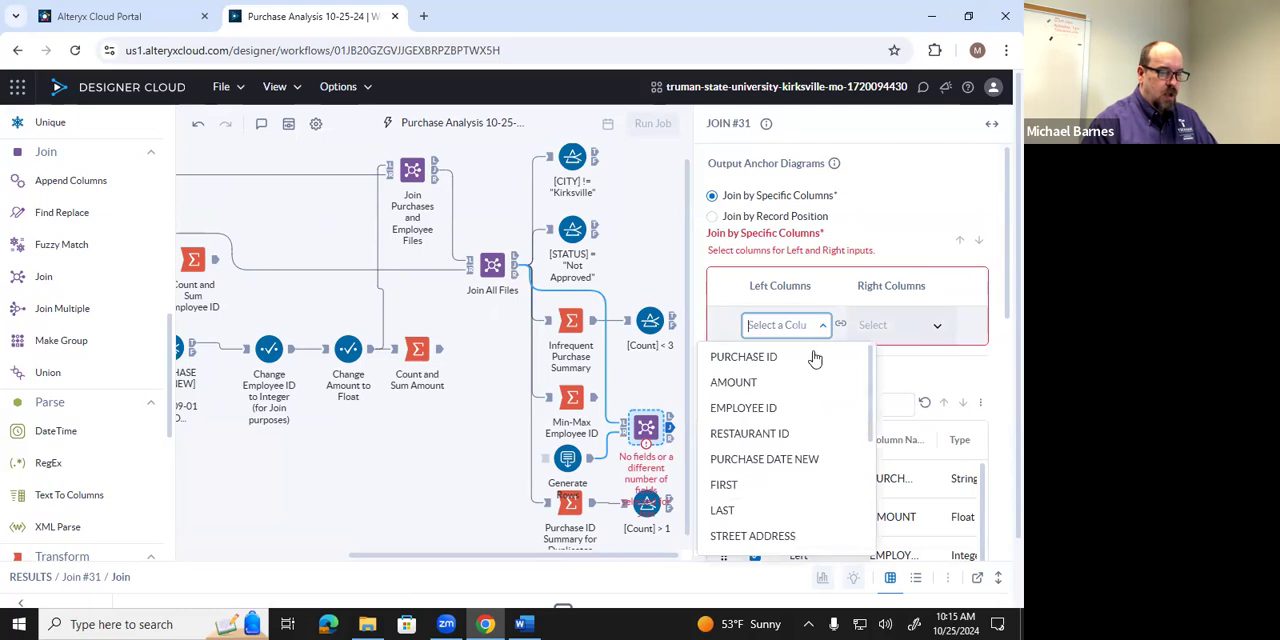
pyautogui.click(787, 412)
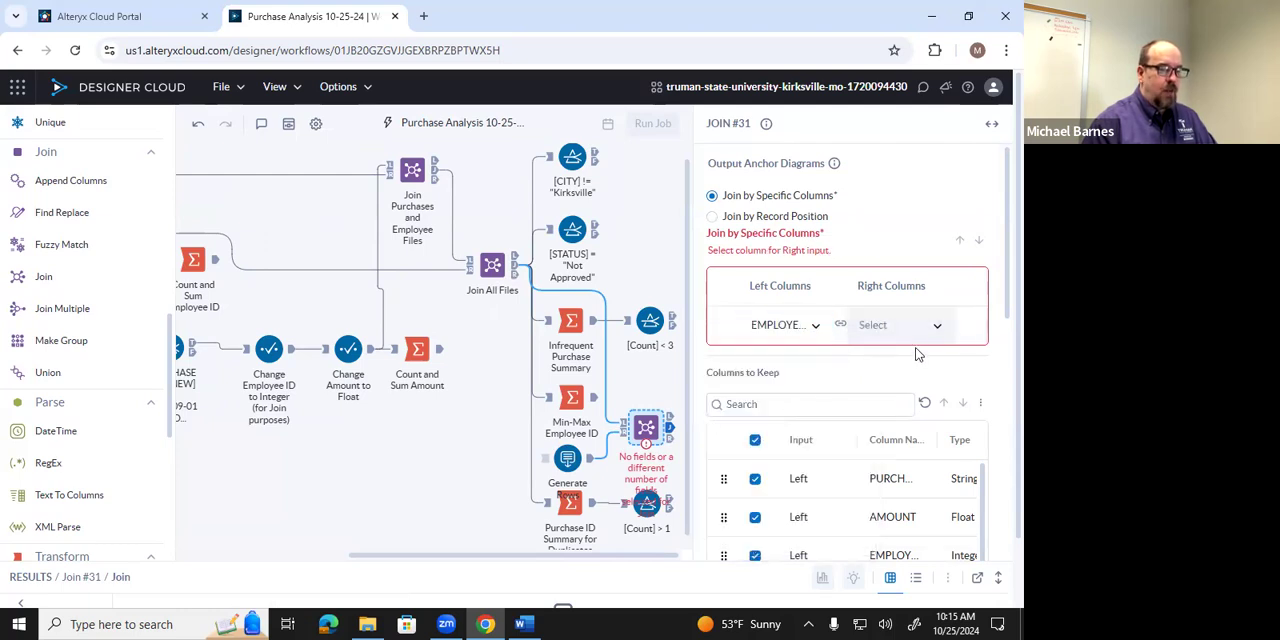
pyautogui.click(935, 327)
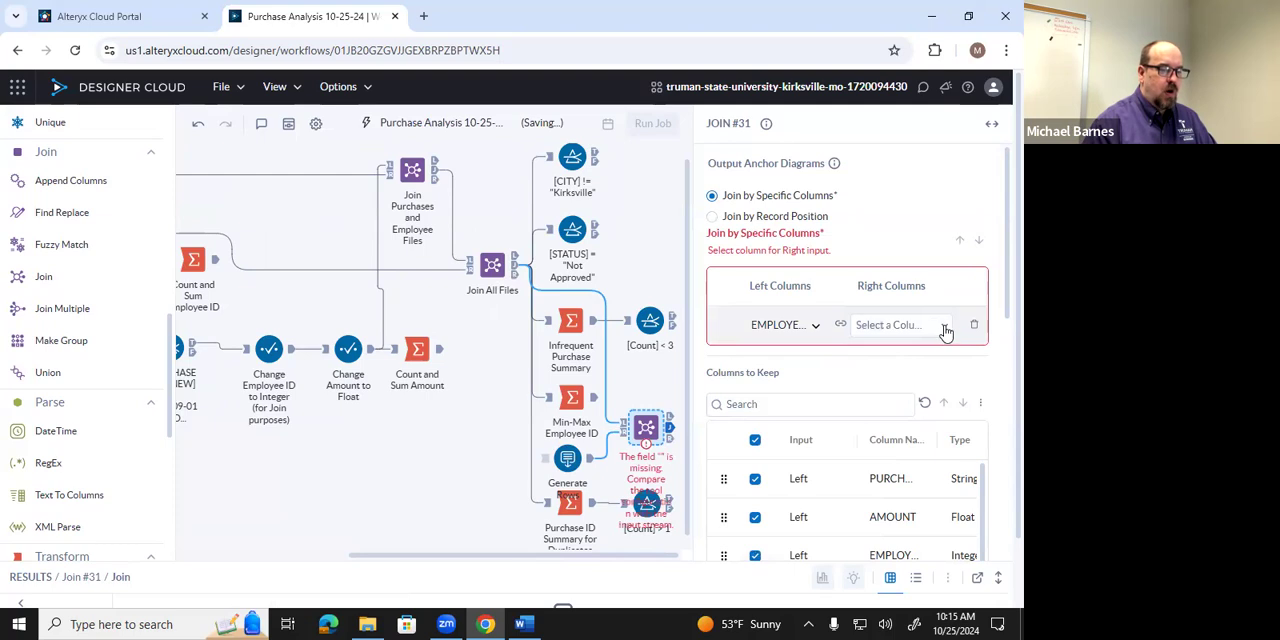
pyautogui.click(895, 360)
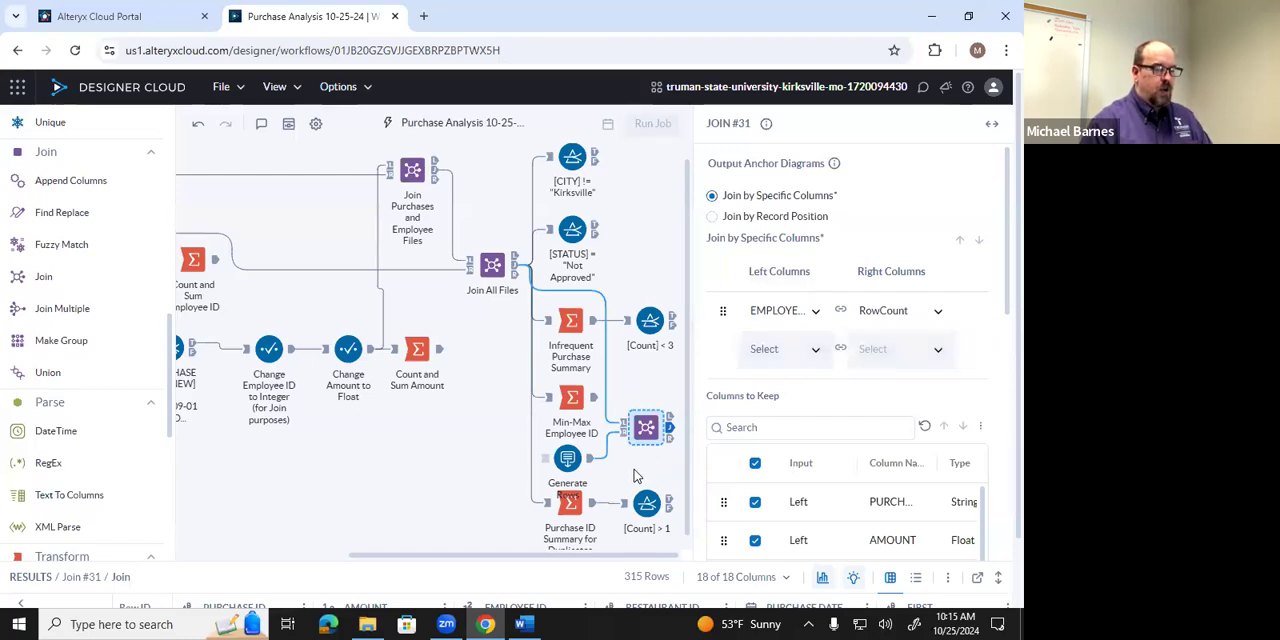
# Annotate the new Join tool with "Join for Gap Detection".
pyautogui.rightClick(647, 427)
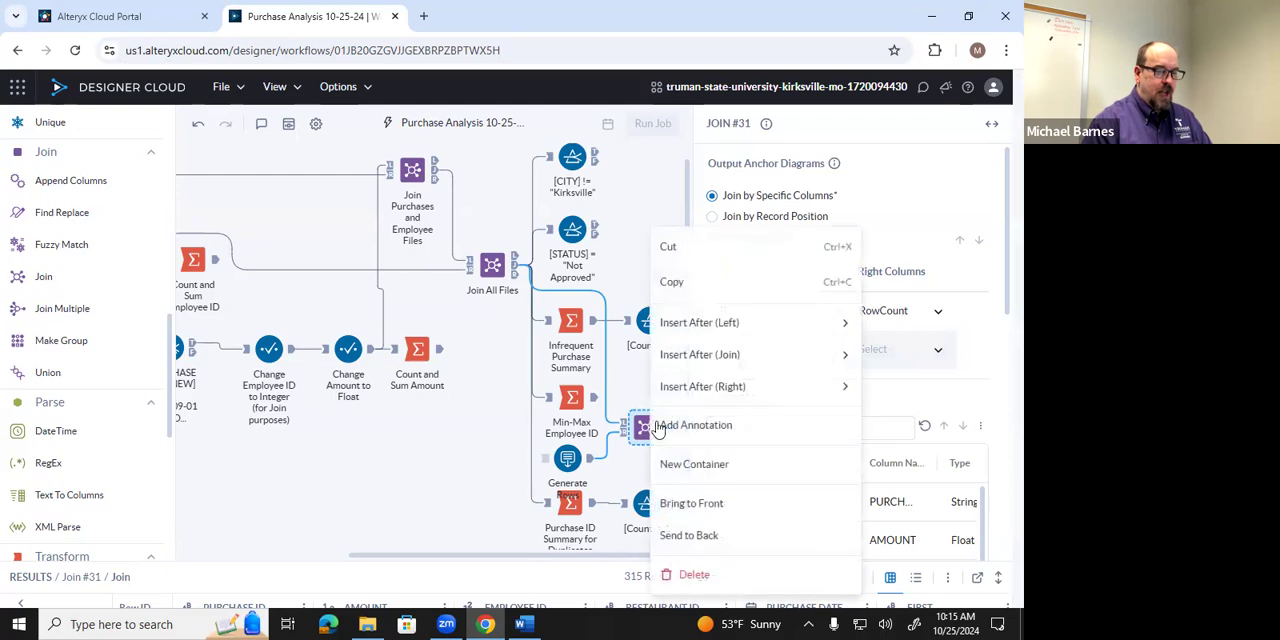
pyautogui.click(683, 428)
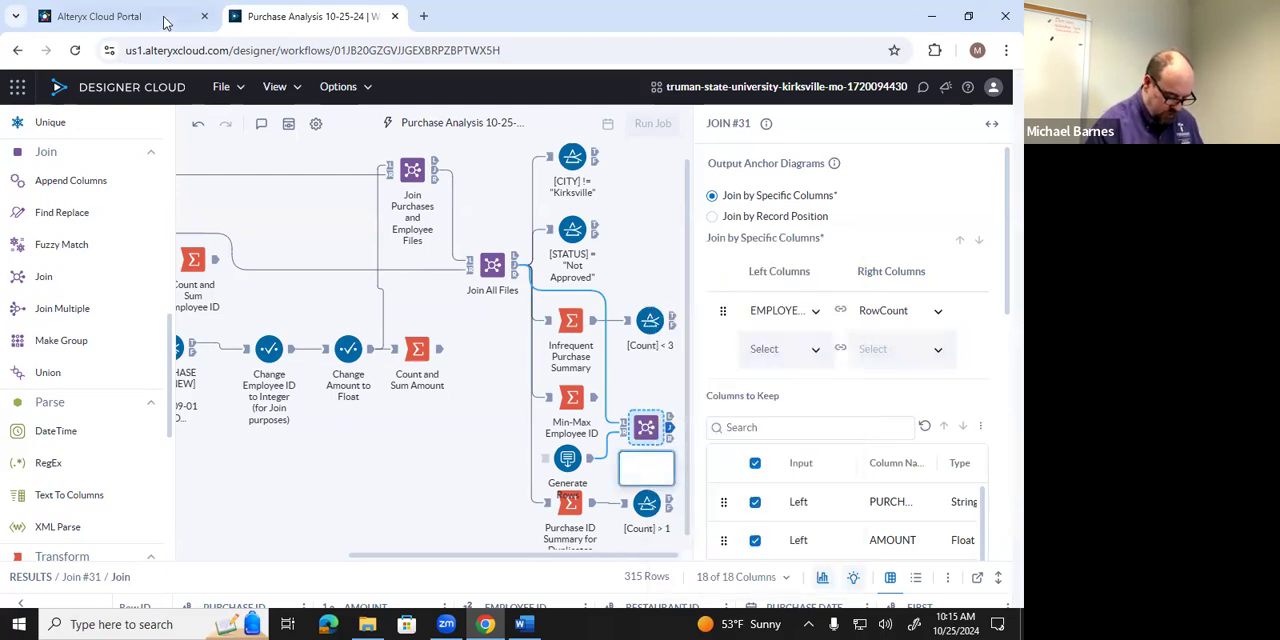
pyautogui.write('Join f')
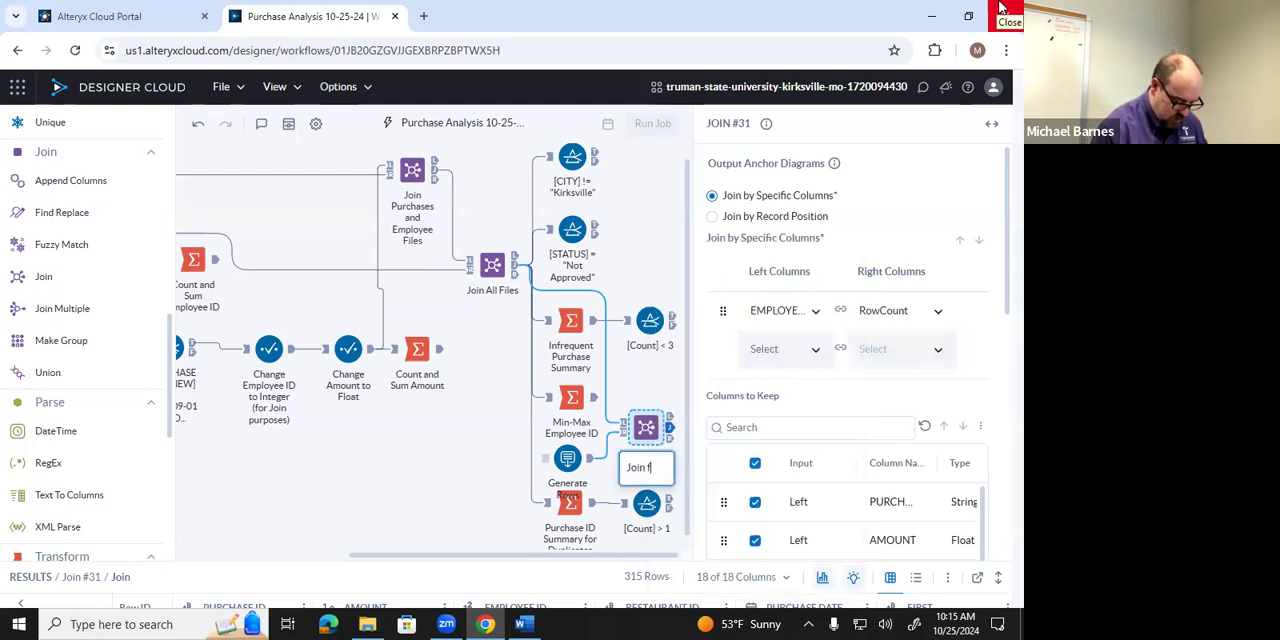
pyautogui.write('or Gap')
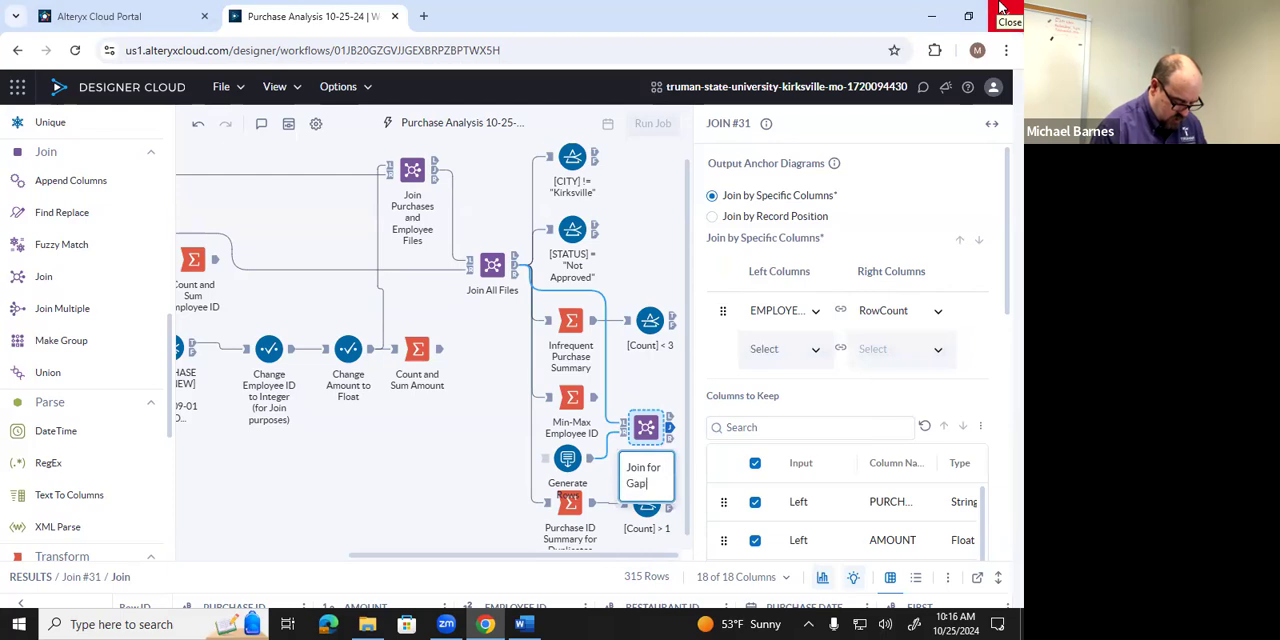
pyautogui.write(' Detect')
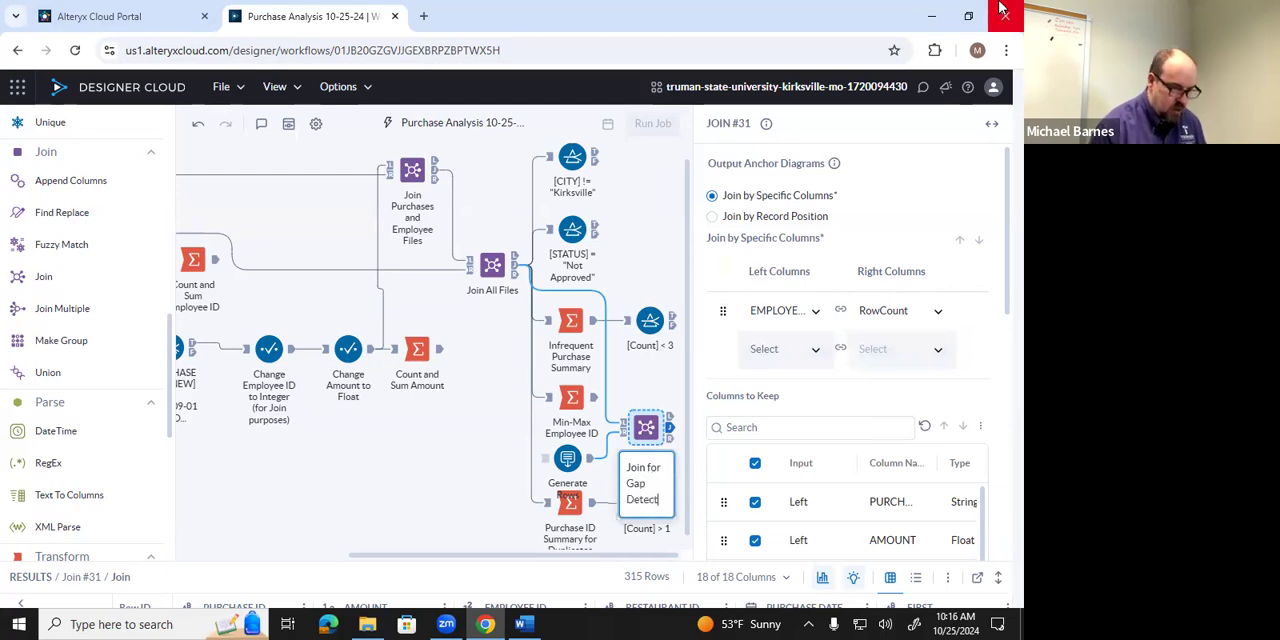
pyautogui.write('ion')
pyautogui.press('Return')
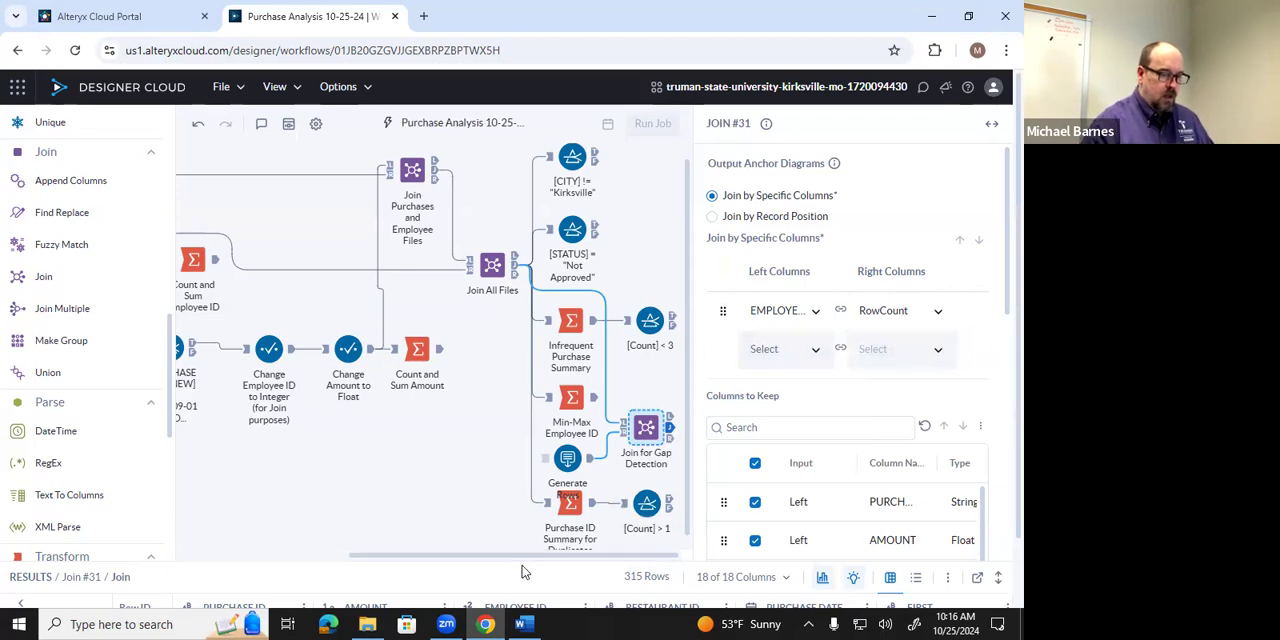
# Enlarge the results area and view the Right output of Join for Gap Detection to examine the unmatched Employee IDs.
pyautogui.moveTo(535, 491); pyautogui.dragTo(548, 432)
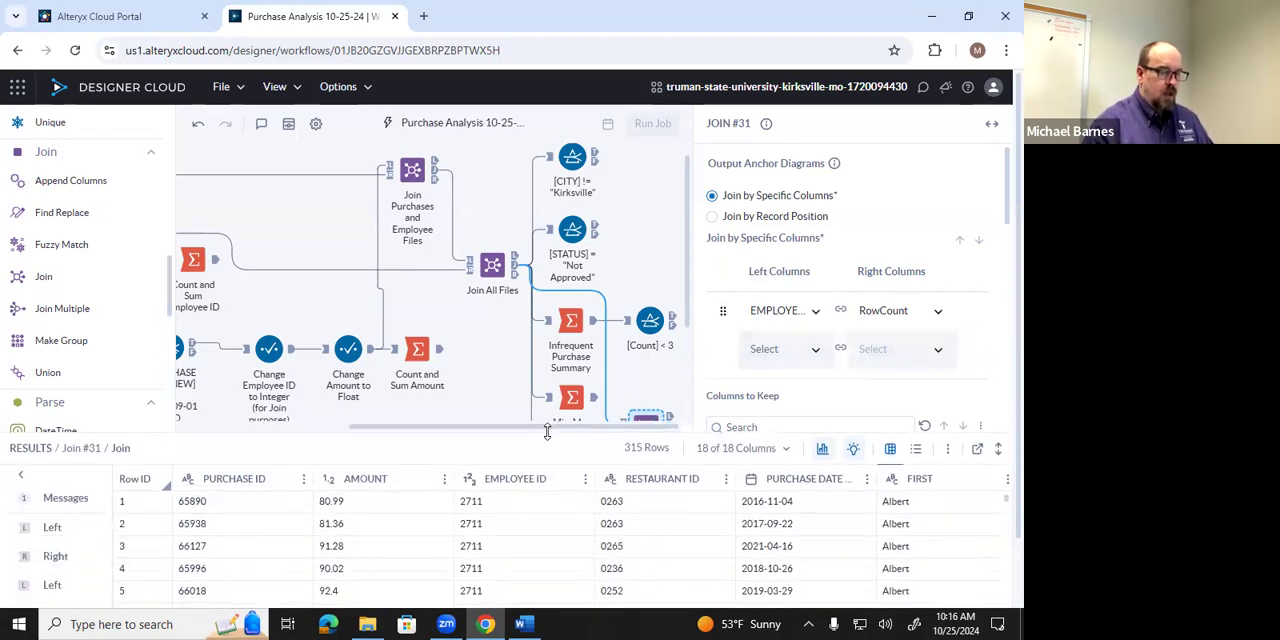
pyautogui.scroll(-2, 628, 360)
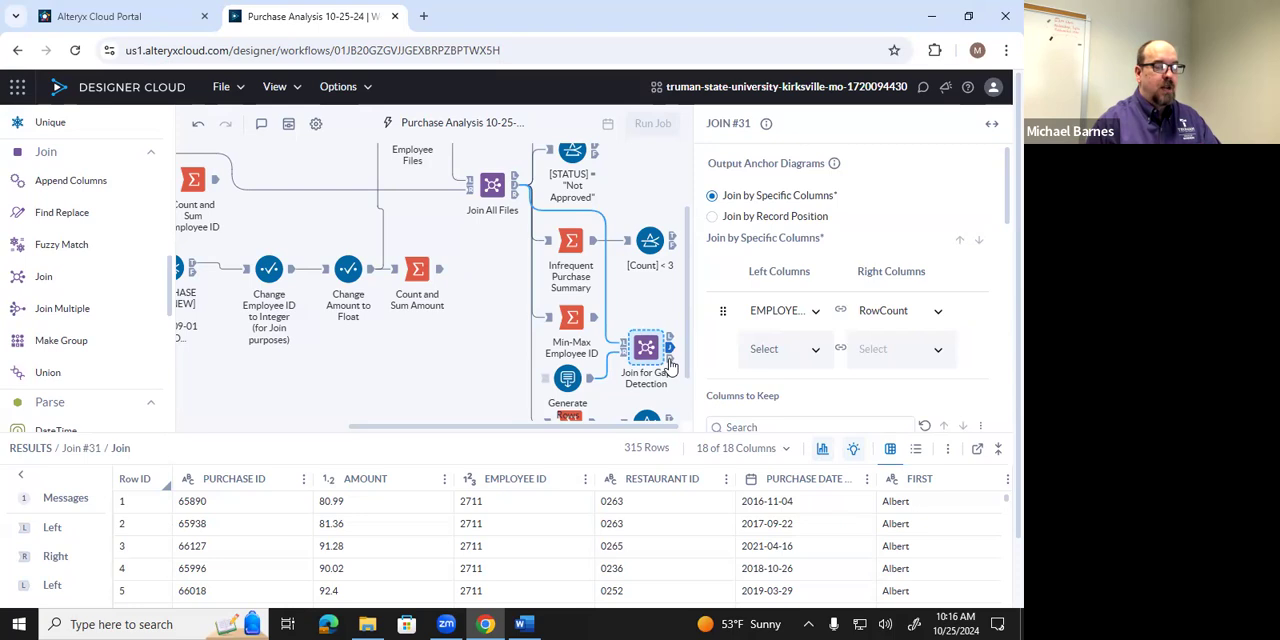
pyautogui.click(670, 359)
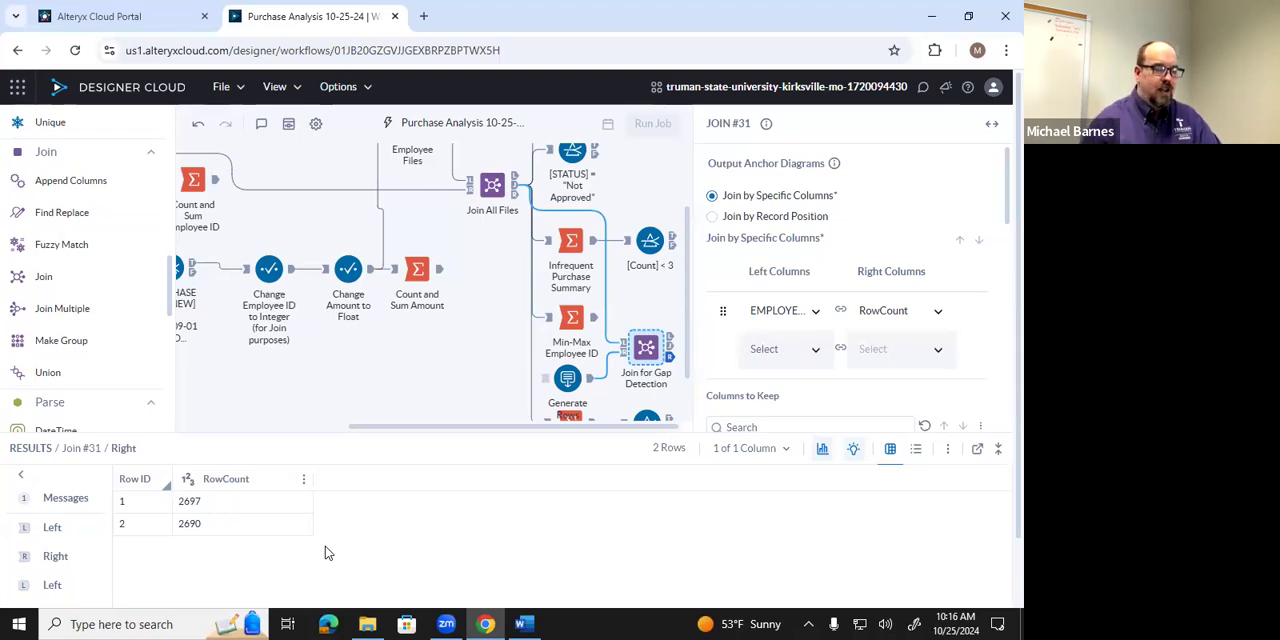
# Switch to the Word document Alteryx 2 File Joining and Testing.docx and review the task c) questions and submission instructions.
pyautogui.click(519, 623)
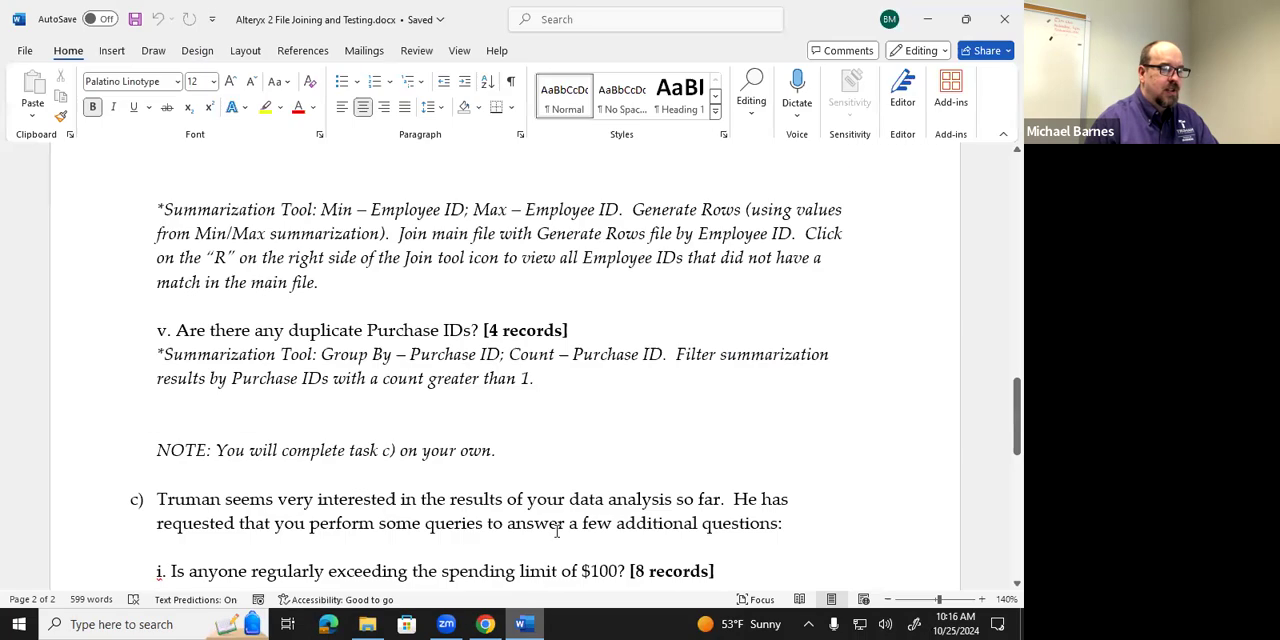
pyautogui.scroll(-5, 560, 458)
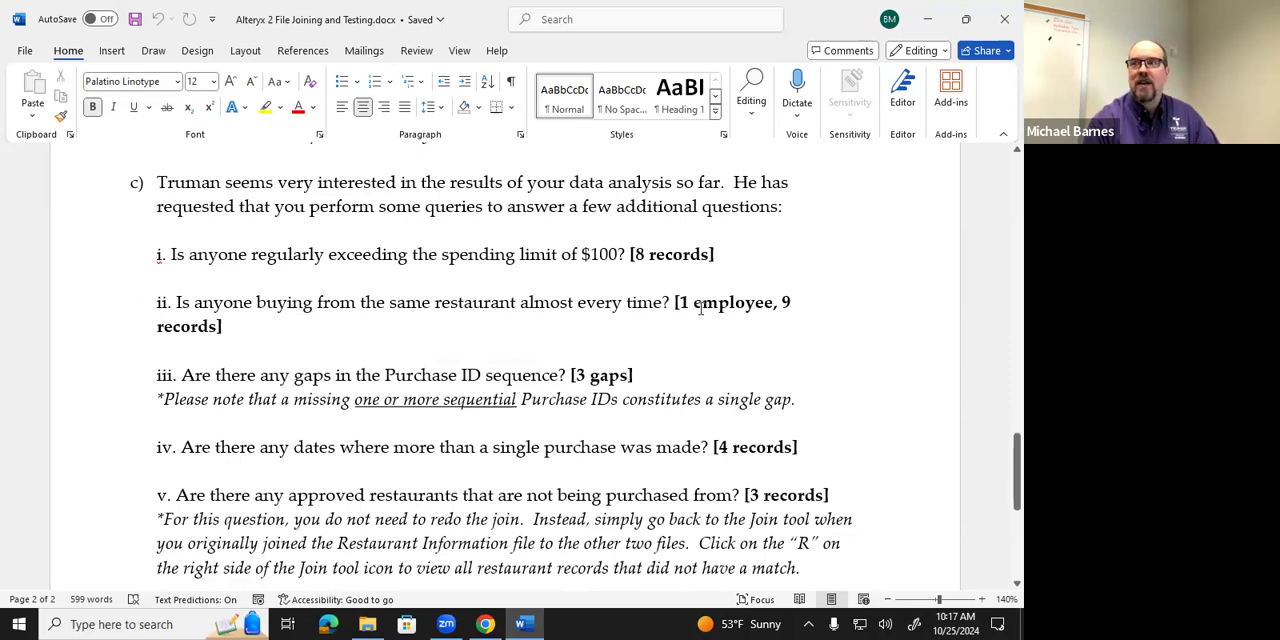
pyautogui.scroll(1, 739, 341)
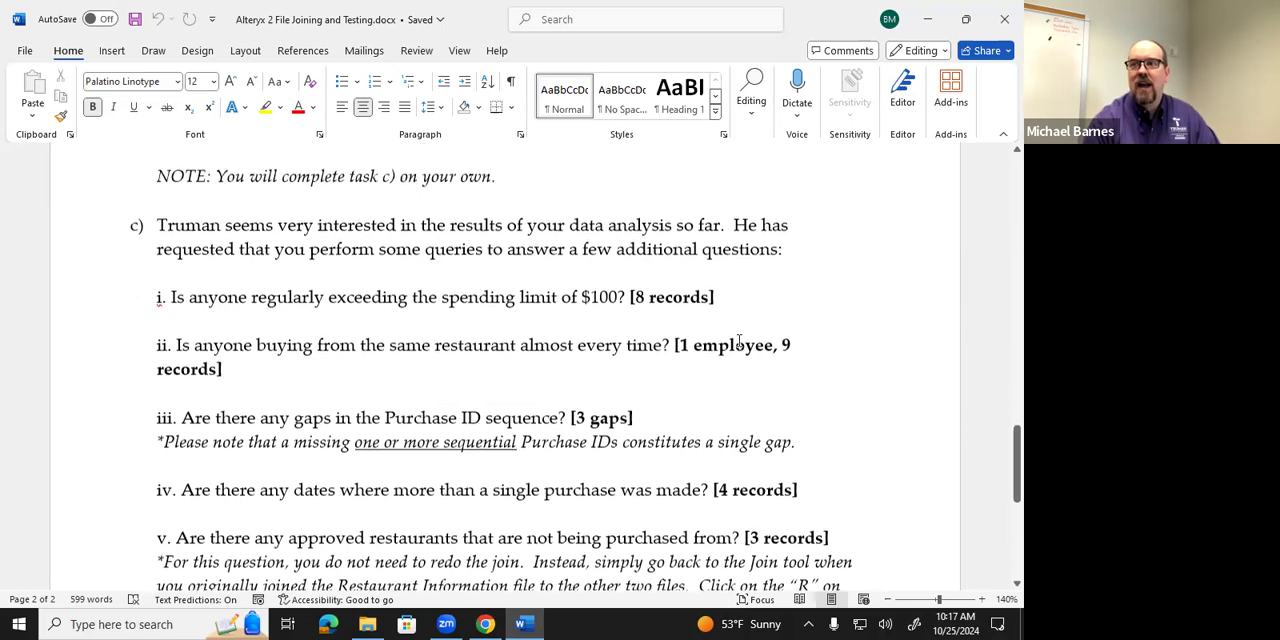
pyautogui.scroll(-1, 739, 341)
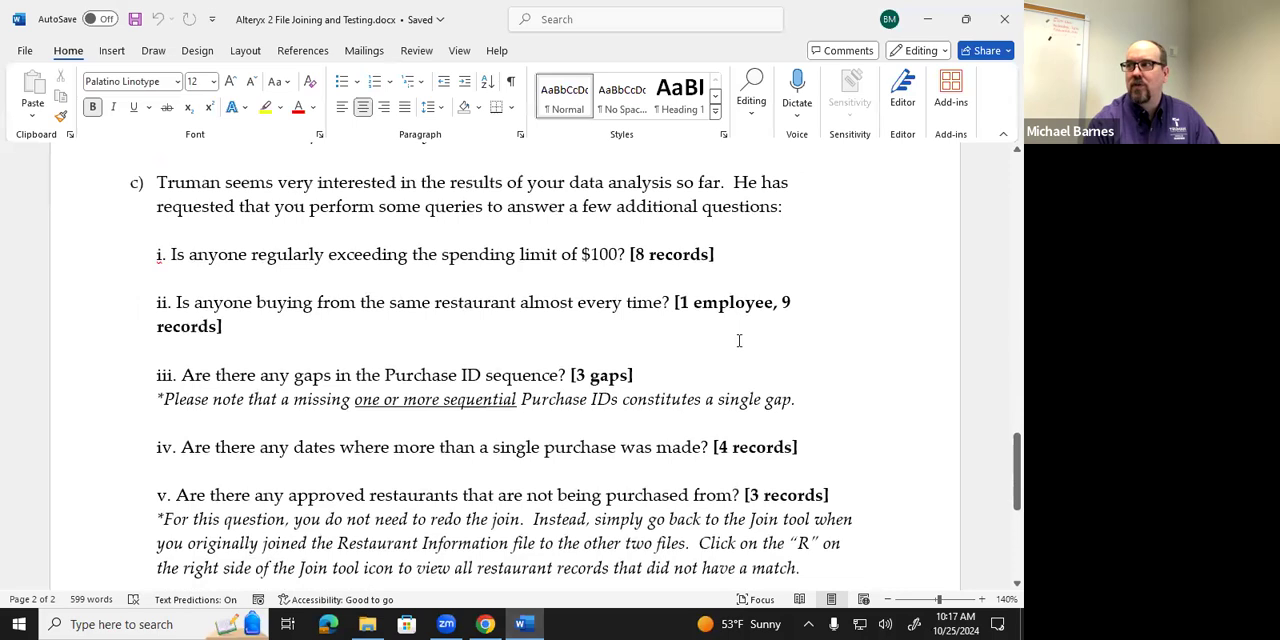
pyautogui.scroll(-5, 739, 341)
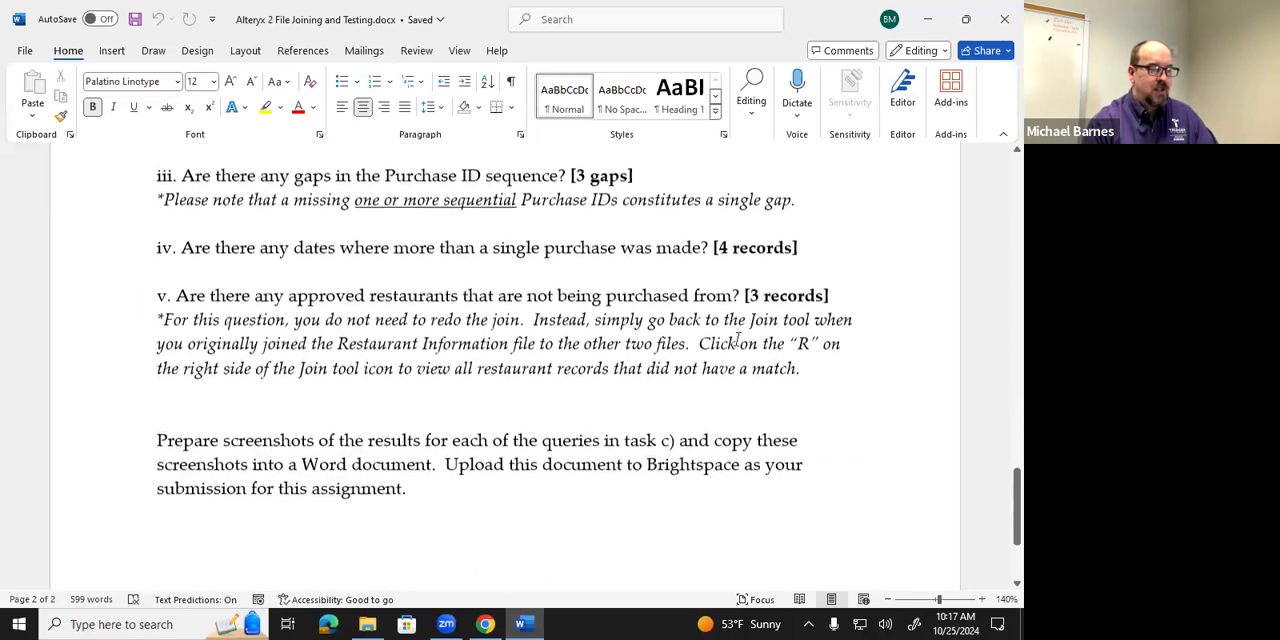
pyautogui.scroll(1, 739, 341)
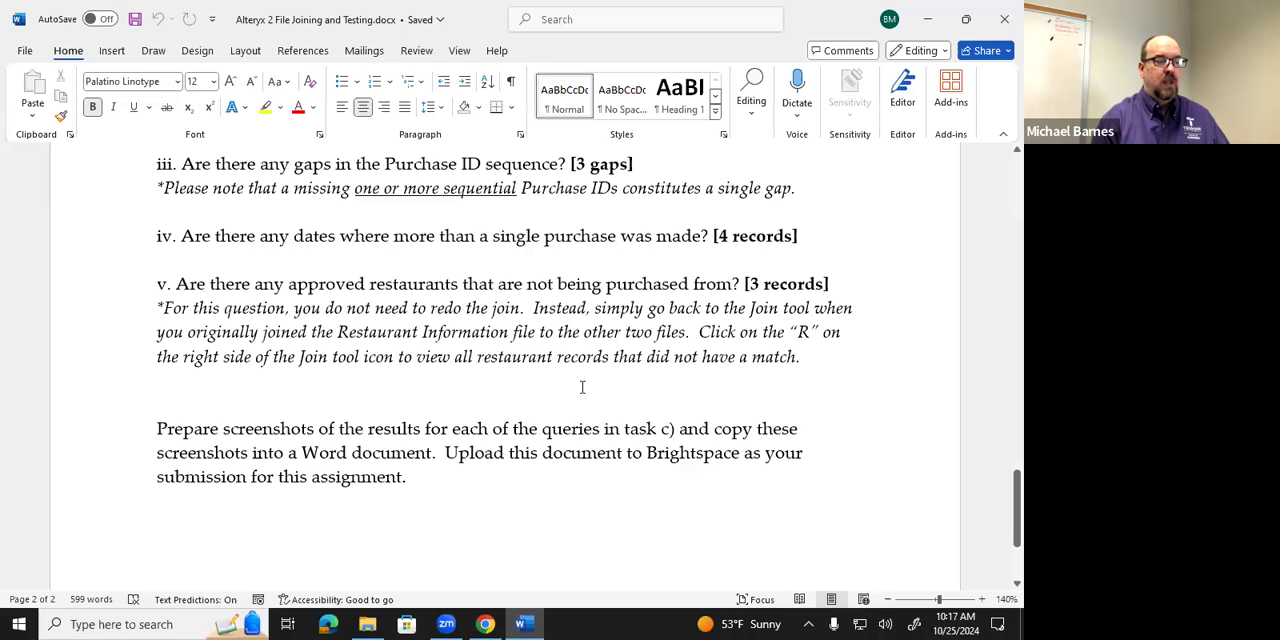
pyautogui.scroll(3, 583, 383)
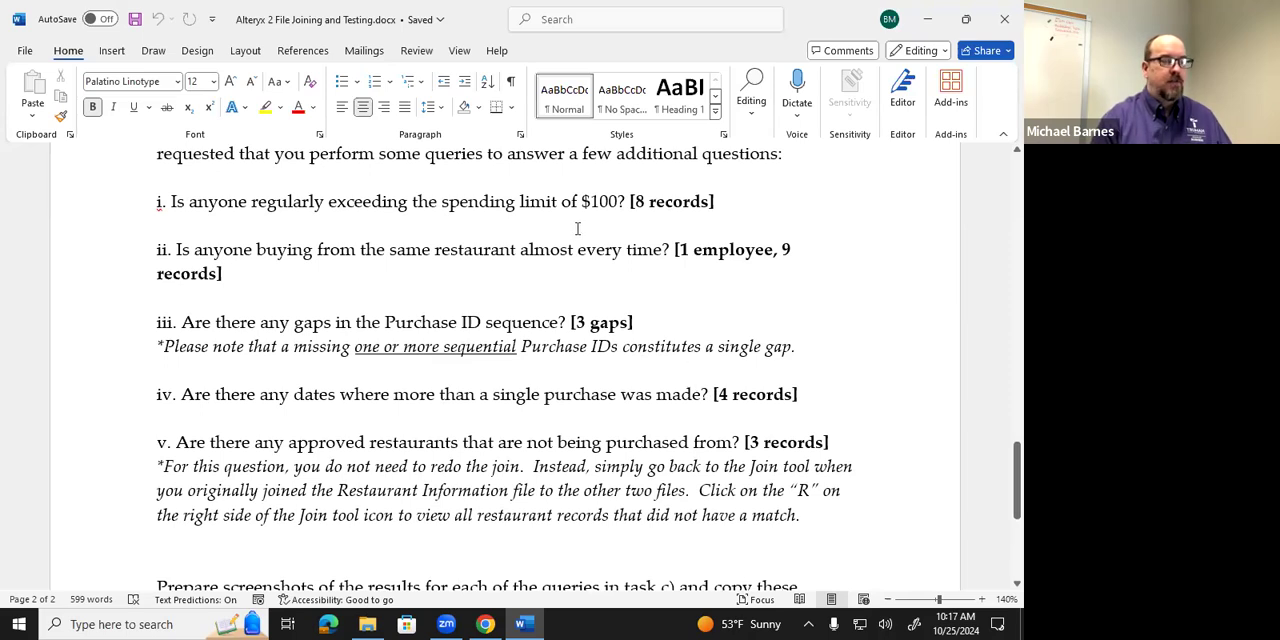
pyautogui.click(547, 39)
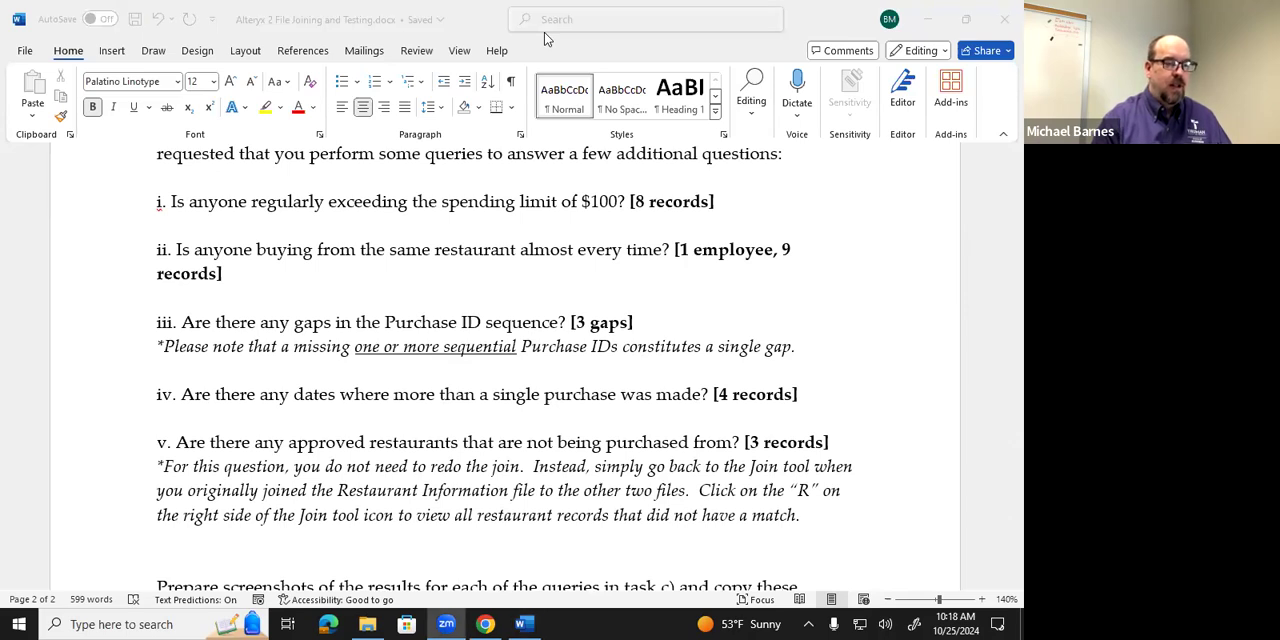